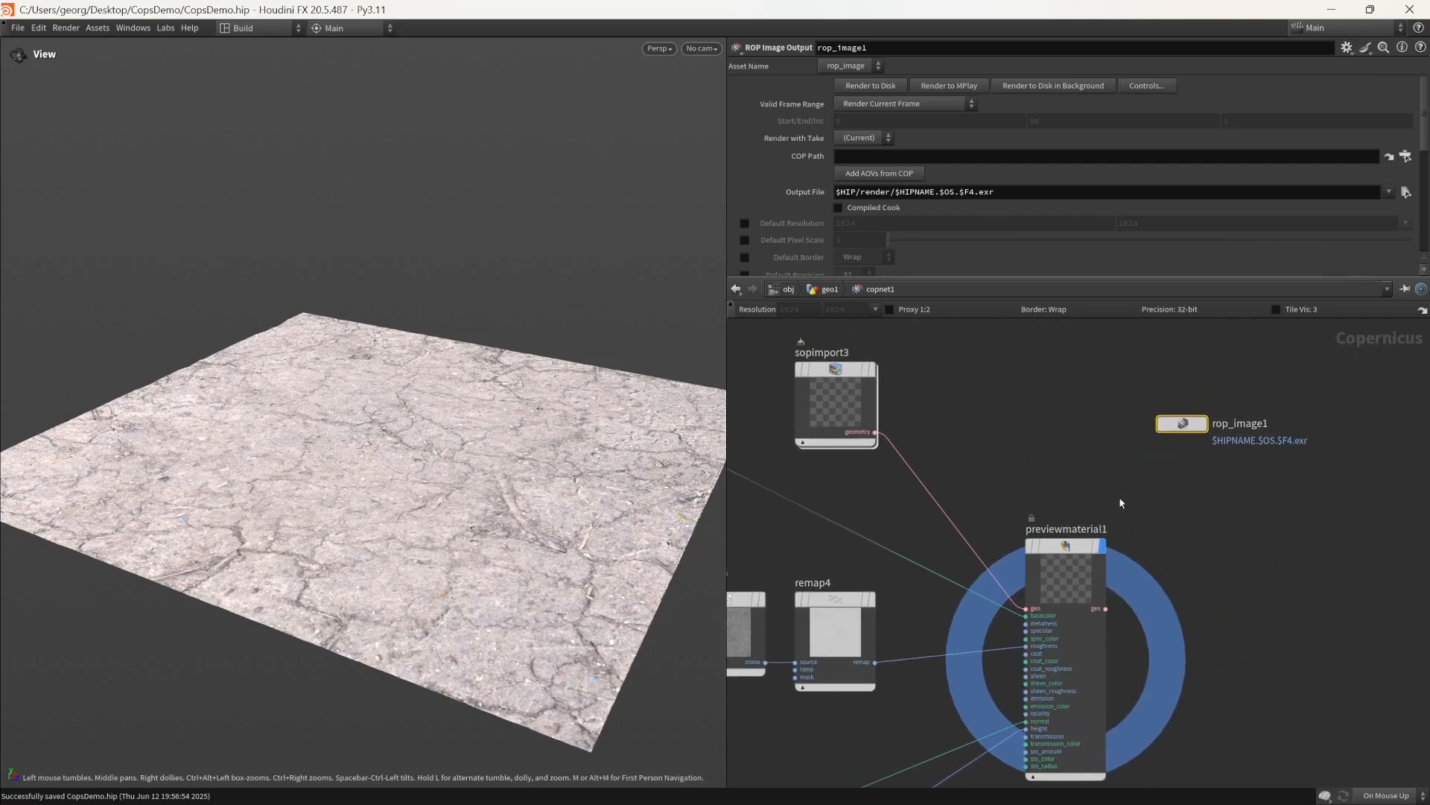
Step: Add a Null node, insert it on the wire into previewmaterial1's basecolor input, and move sopimport3 up out of its way
key("Tab")
type("n")
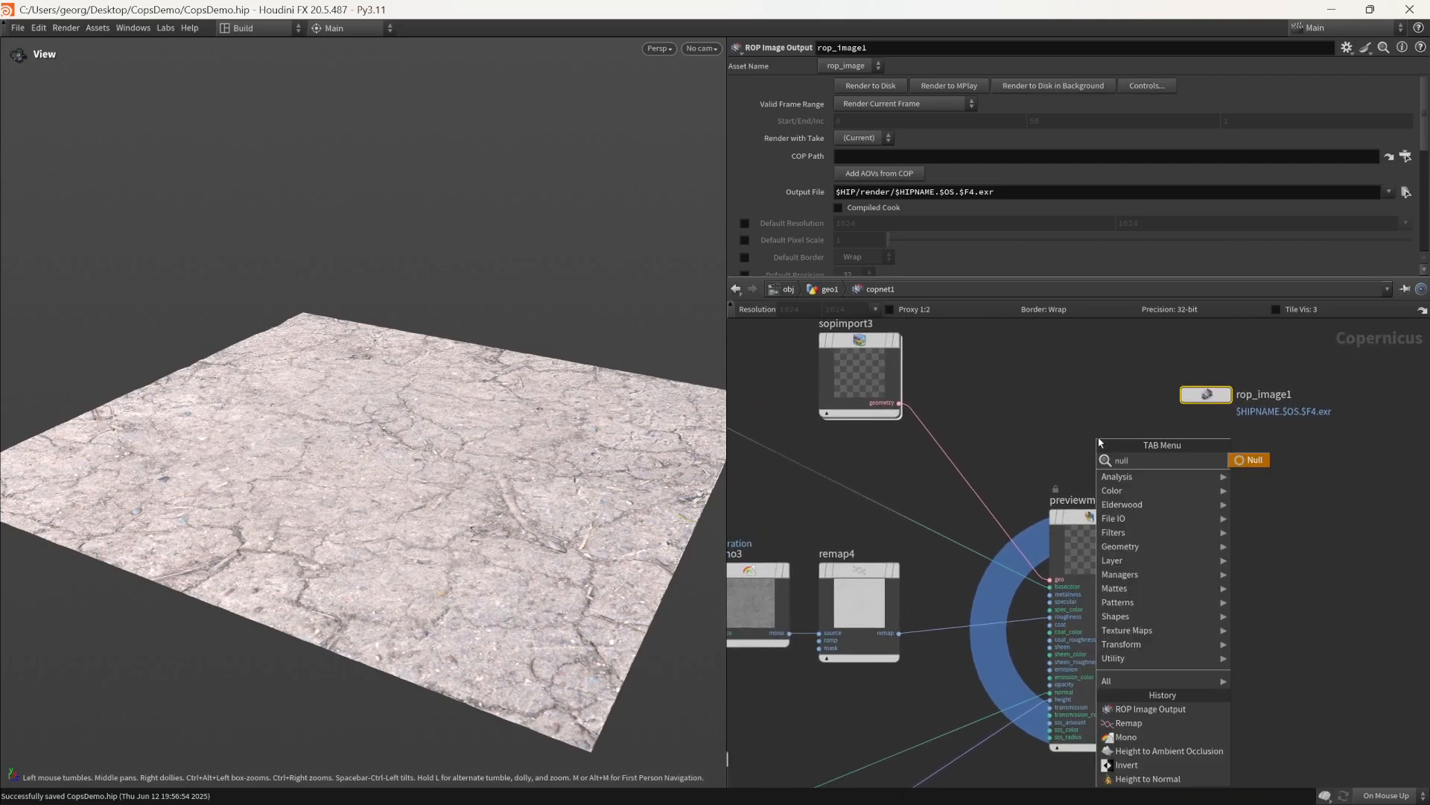
key("Return")
left_click(1106, 421)
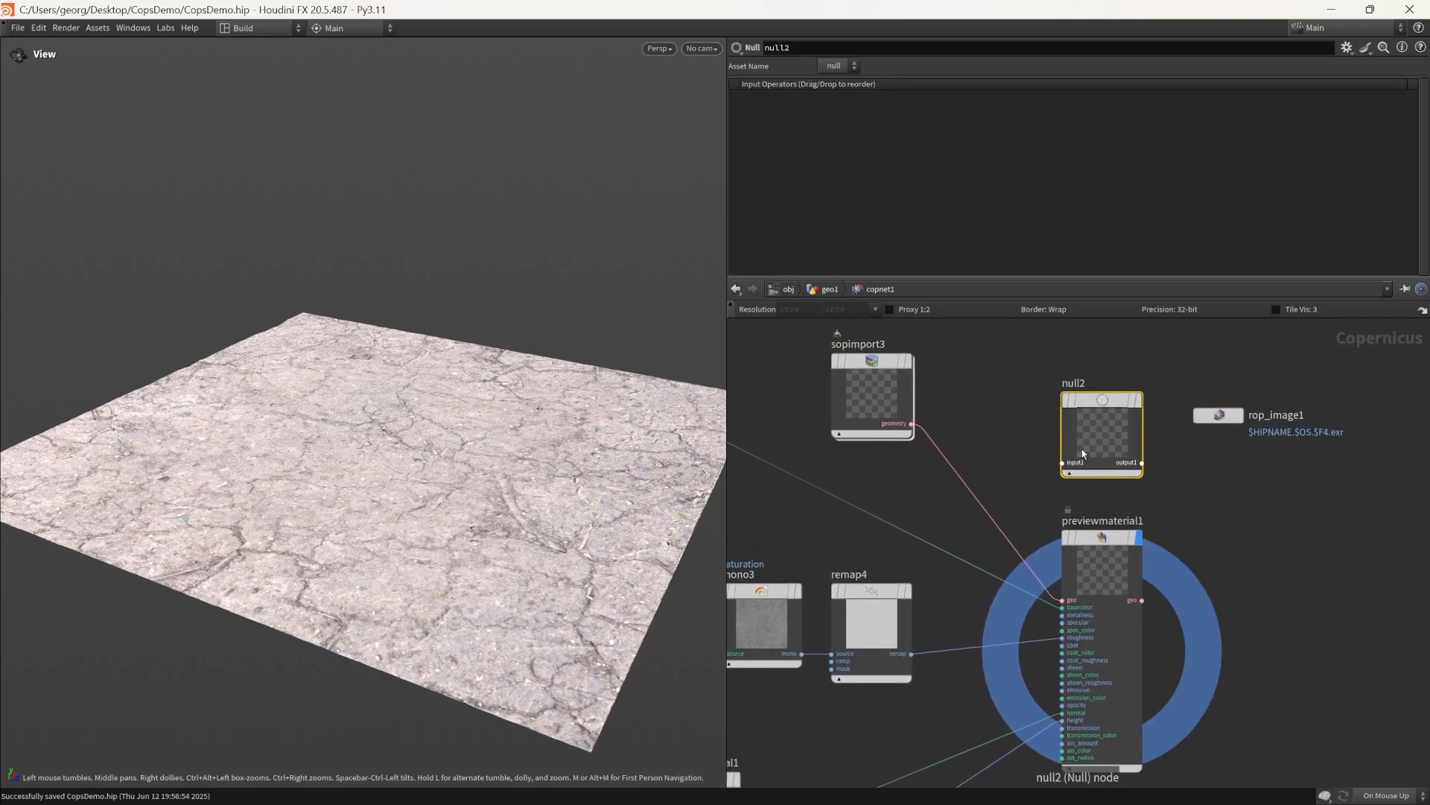
left_click_drag(1108, 423, 923, 497)
scroll(1050, 612, "up", 4)
scroll(1034, 602, "down", 3)
middle_click_drag(877, 565, 1009, 634)
left_click_drag(1006, 572, 970, 555)
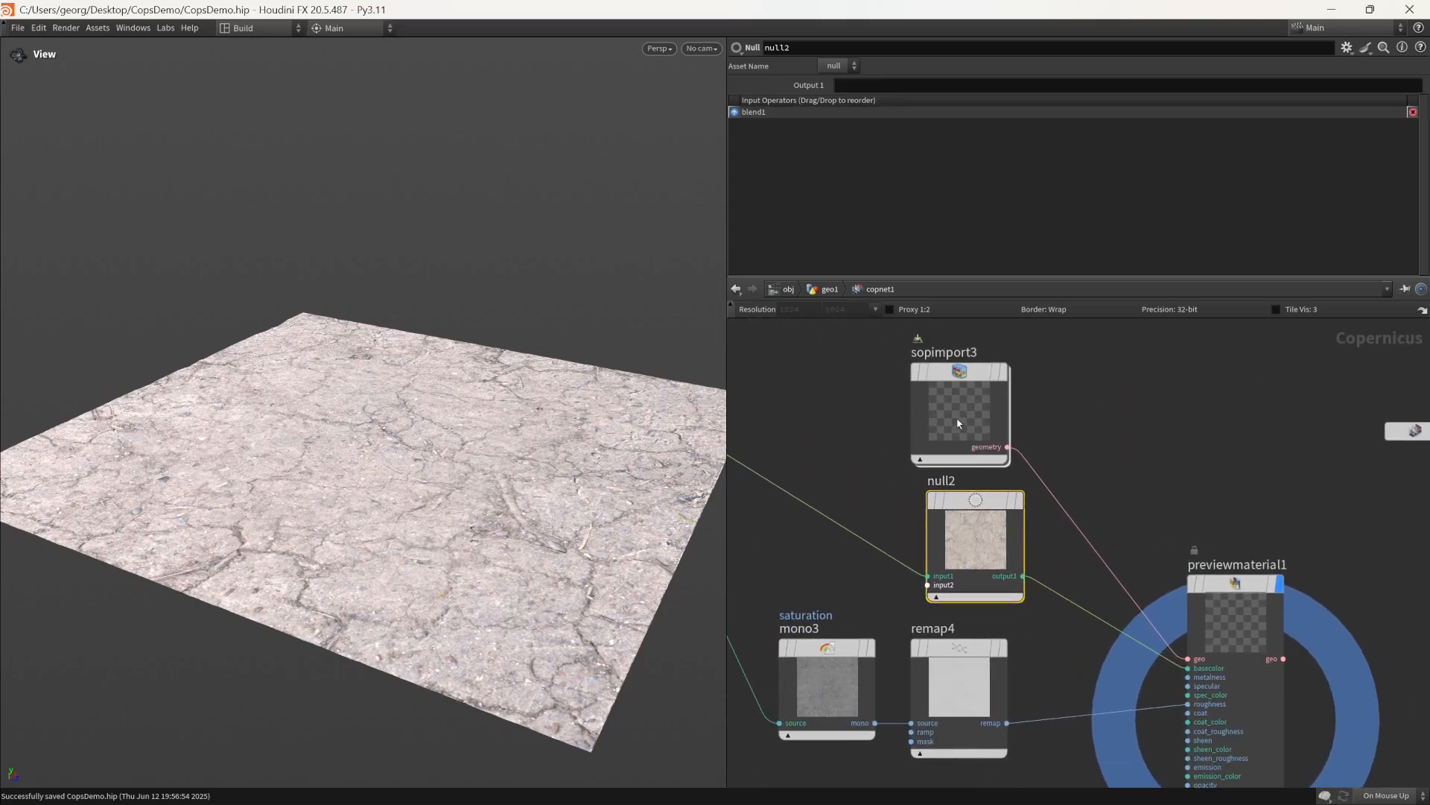
left_click_drag(958, 420, 976, 379)
Step: Rename the null on the basecolor wire OUT_CLR
scroll(982, 495, "up", 4)
double_click(934, 471)
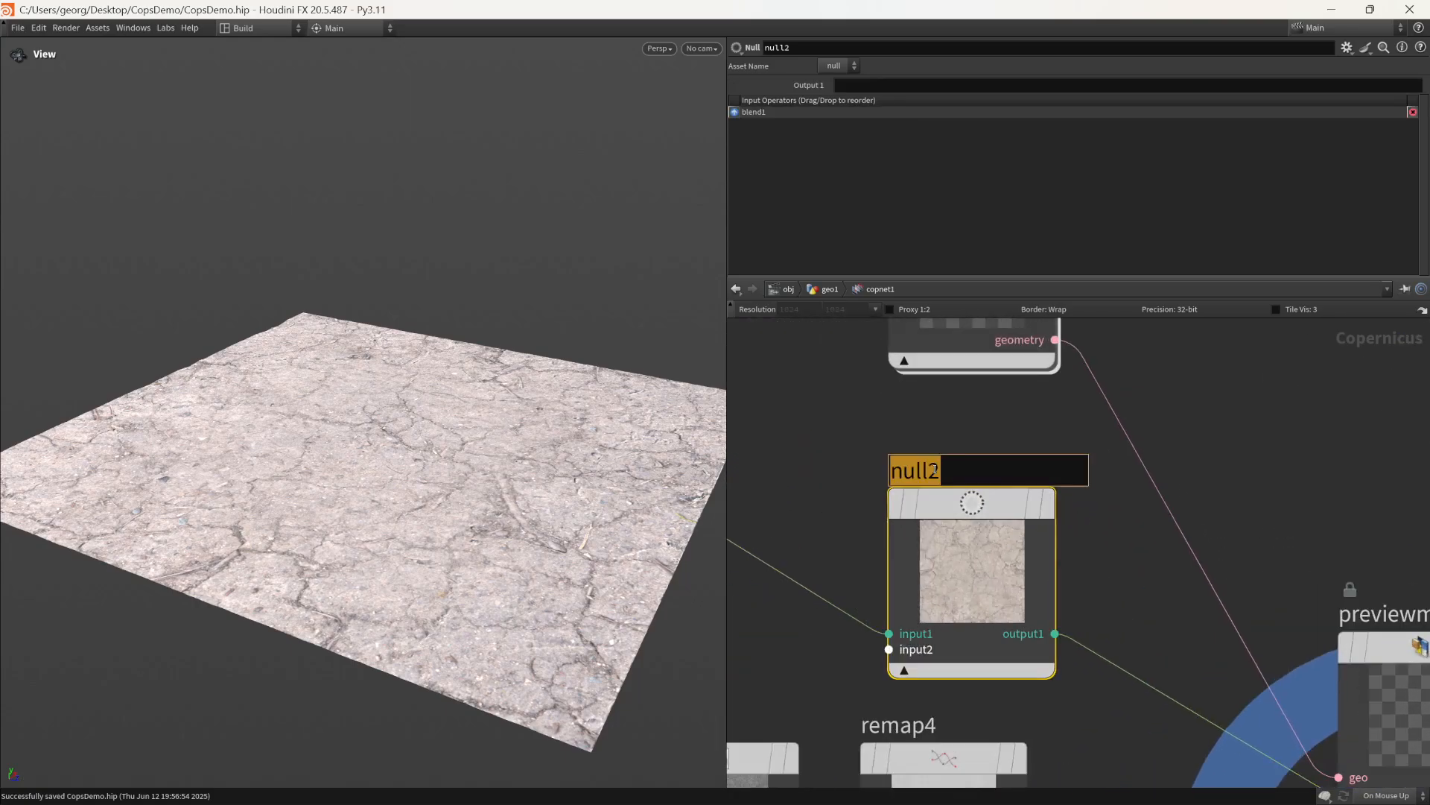
type("OUT_CL")
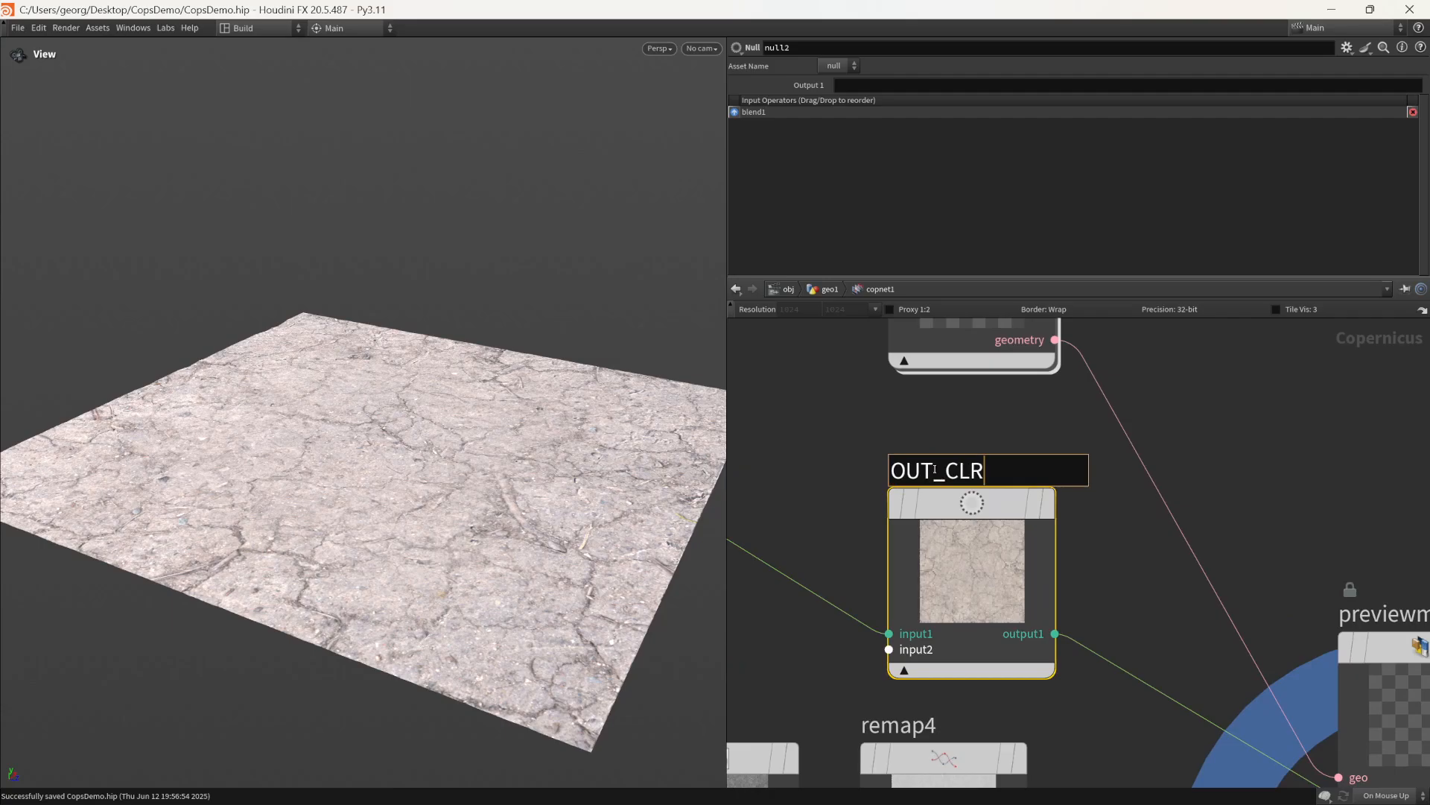
type("R")
key("Return")
Step: Duplicate the OUT_CLR null and insert the copy between remap4 and previewmaterial1's roughness input
scroll(1165, 610, "down", 3)
key("ctrl+c")
key("ctrl+v")
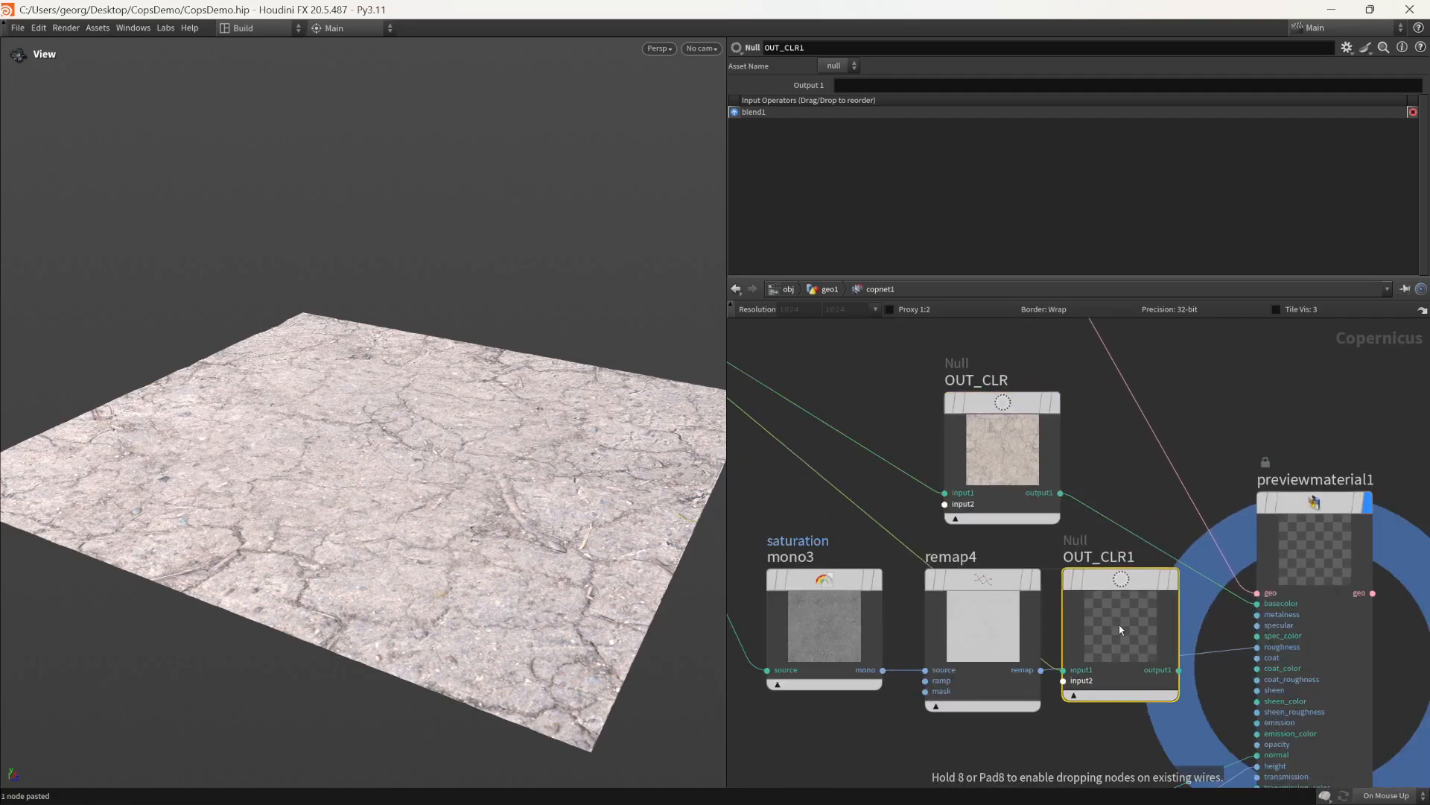
key("y")
left_click_drag(940, 526, 916, 557)
left_click_drag(1117, 630, 1110, 629)
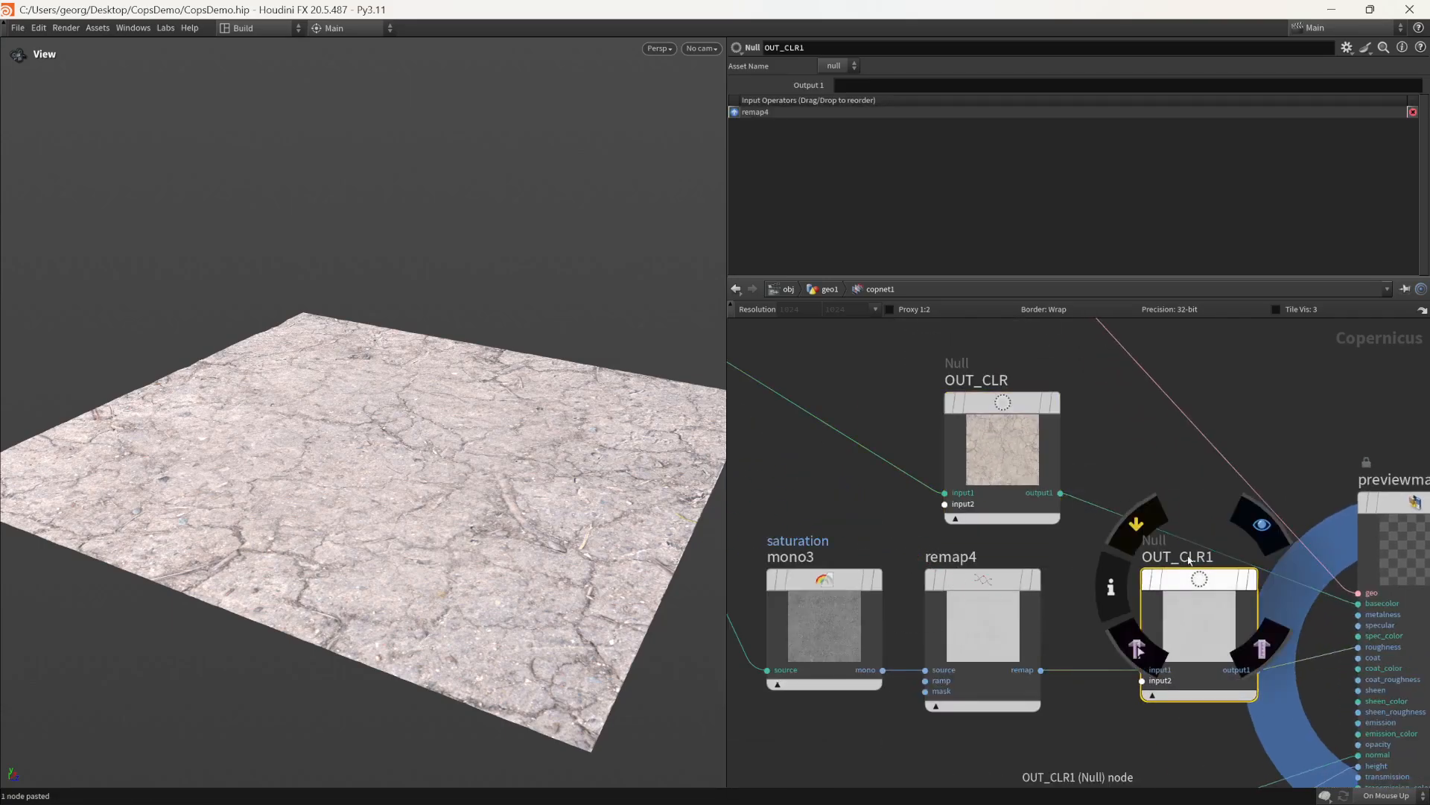
Step: Rename the null after remap4 OUT_ROUGH
double_click(1190, 558)
type("OUT_ROUGH")
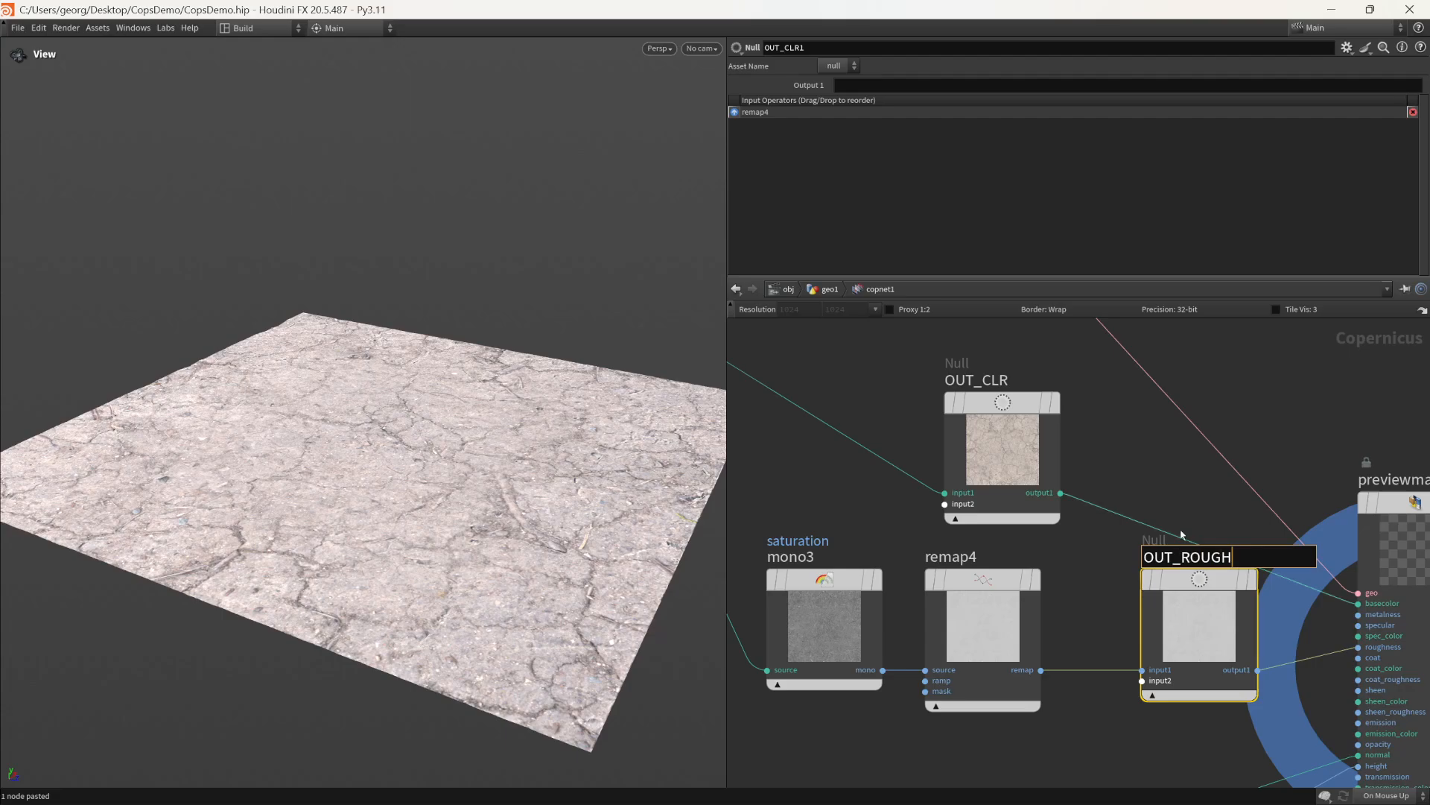
left_click(1203, 455)
Step: Duplicate the OUT_ROUGH null and insert the copy between heighttonormal1 and previewmaterial1's normal input
scroll(1168, 574, "down", 3)
middle_click_drag(1117, 596, 1073, 485)
left_click(1129, 514)
middle_click_drag(1063, 589, 1112, 446)
key("ctrl+c")
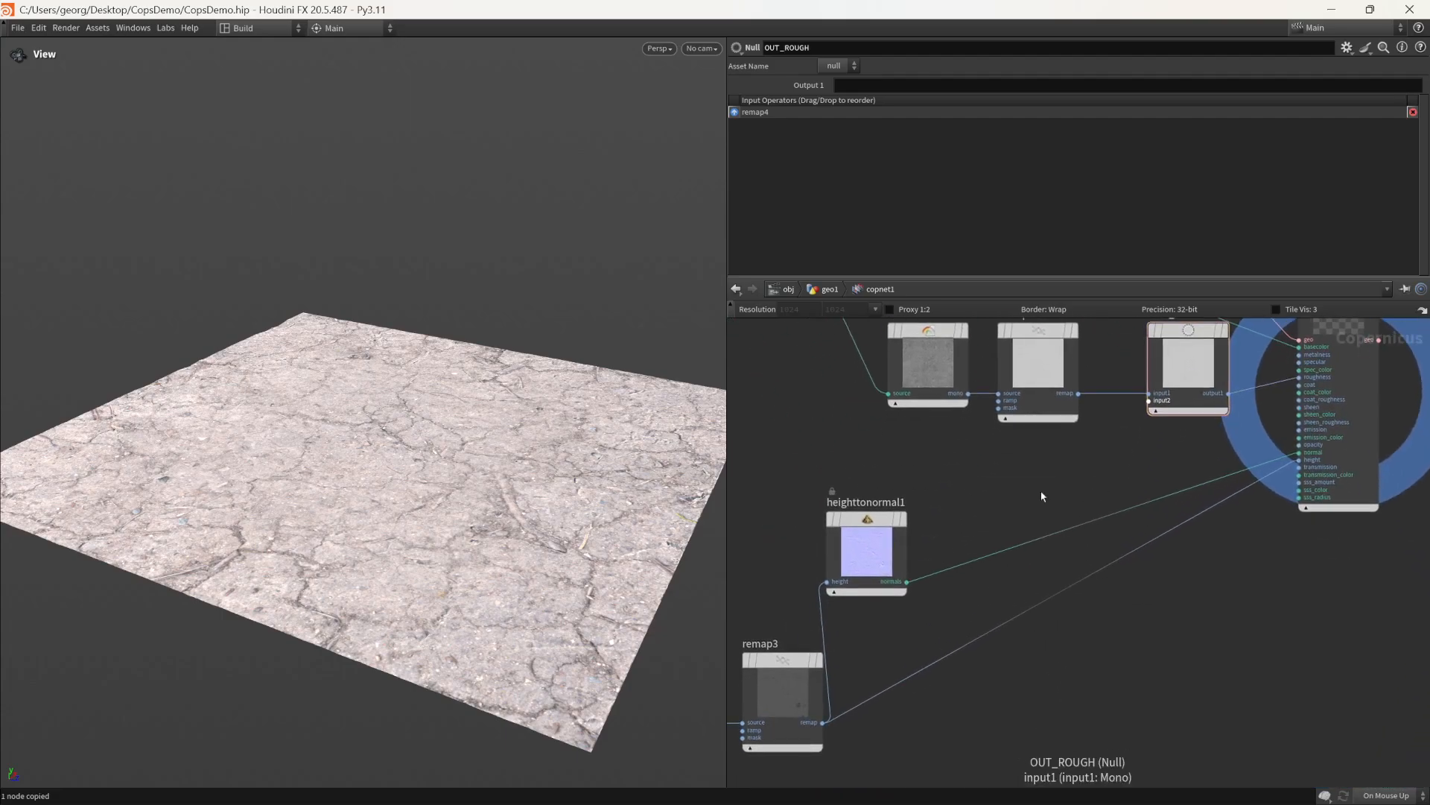
key("ctrl+v")
left_click_drag(1032, 495, 1019, 514)
Step: Rename the null after heighttonormal1 OUT_NORMAL
double_click(1021, 464)
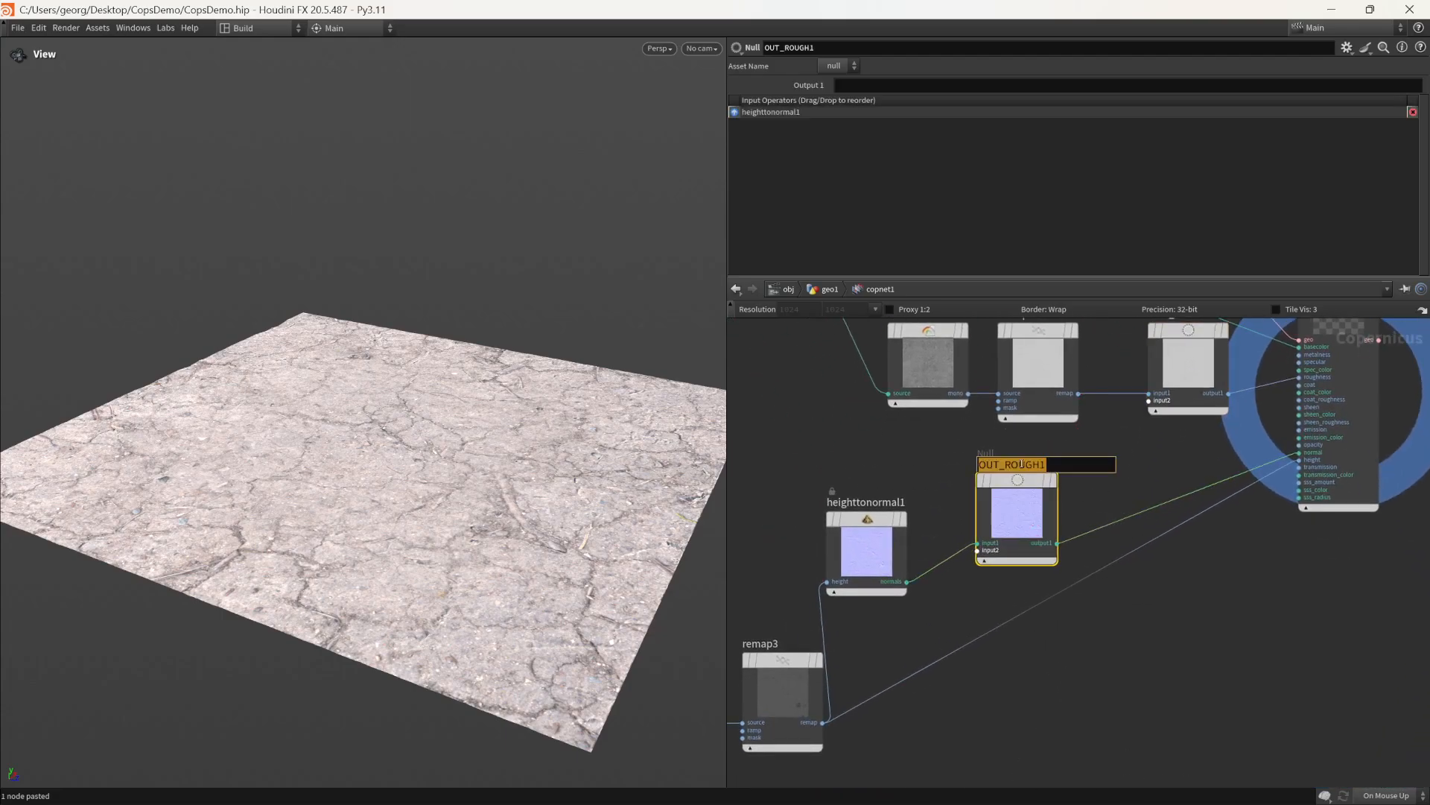
type("OUT_NORMAL")
key("Return")
Step: Paste another null copy and insert it between remap3 and previewmaterial1's height input
middle_click_drag(1136, 479, 1167, 438)
key("ctrl+v")
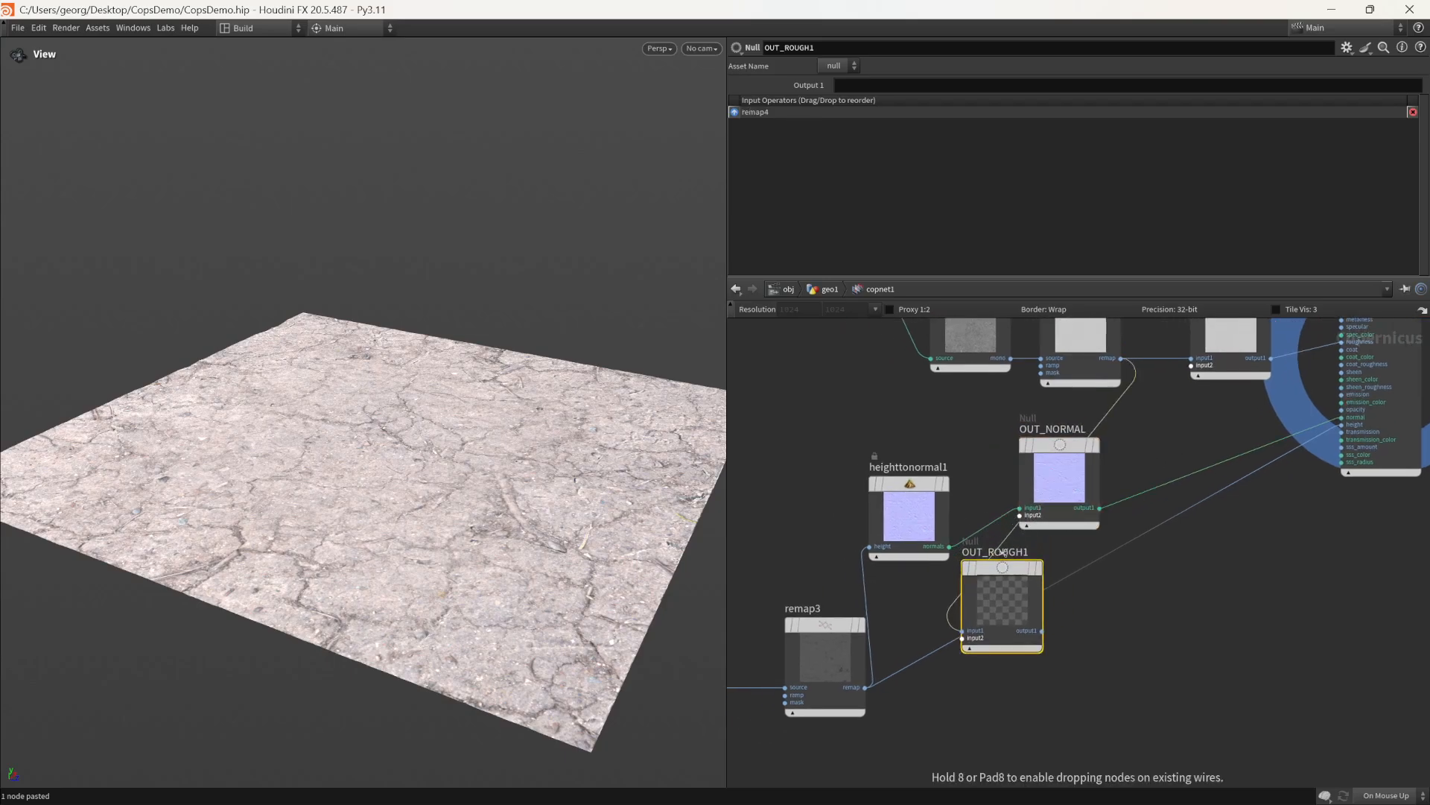
left_click(989, 609)
left_click_drag(990, 610, 1115, 645)
Step: Rename the null after remap3 OUT_HEIGHT and save the scene
double_click(983, 594)
type("OUT_HEIGHT")
left_click(1254, 664)
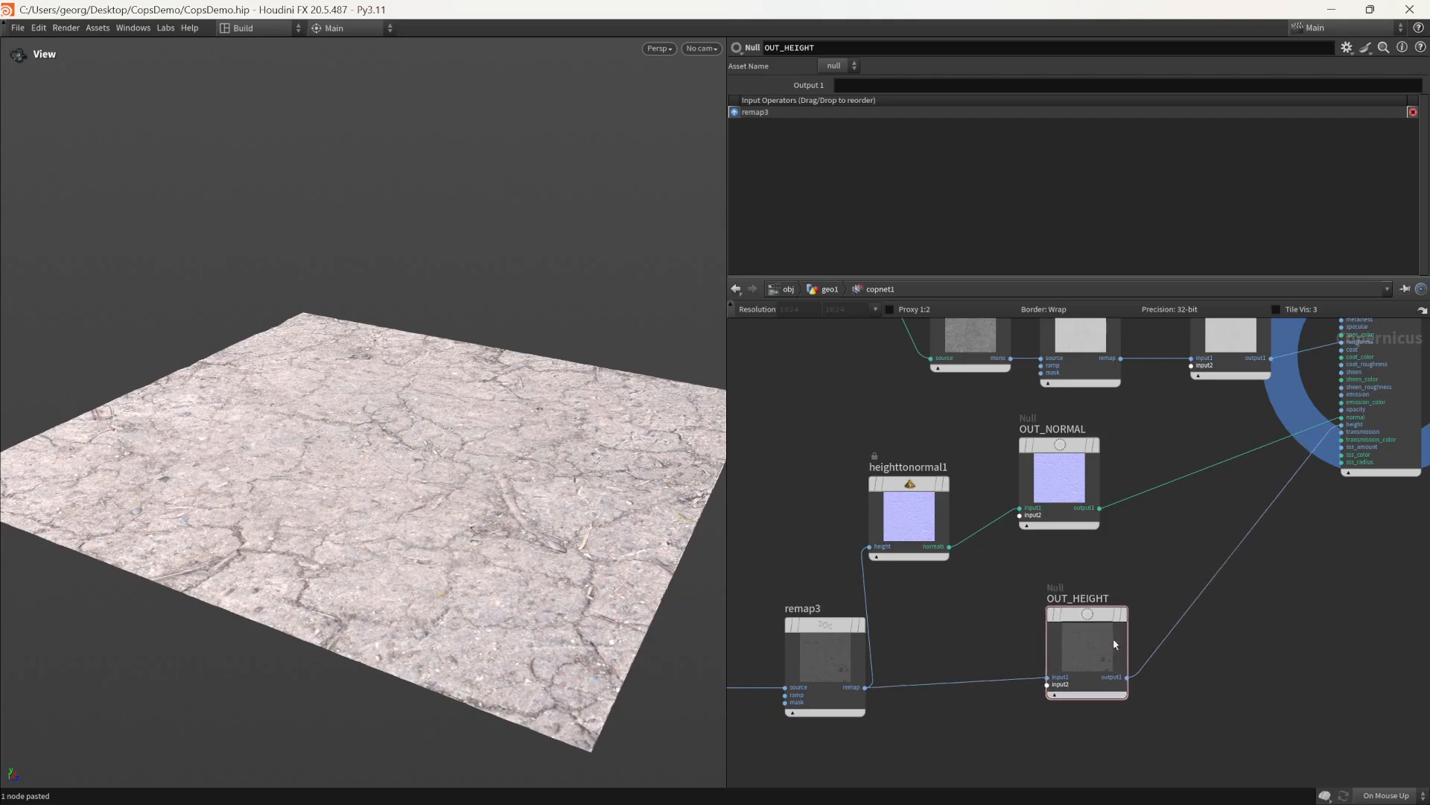
scroll(1229, 586, "down", 4)
middle_click_drag(1228, 586, 1077, 604)
key("ctrl+s")
Step: Move previewmaterial1 away from the nulls and bring OUT_CLR, OUT_NORMAL and OUT_HEIGHT into a column with OUT_ROUGH
scroll(1059, 552, "up", 3)
left_click_drag(1154, 463, 1206, 462)
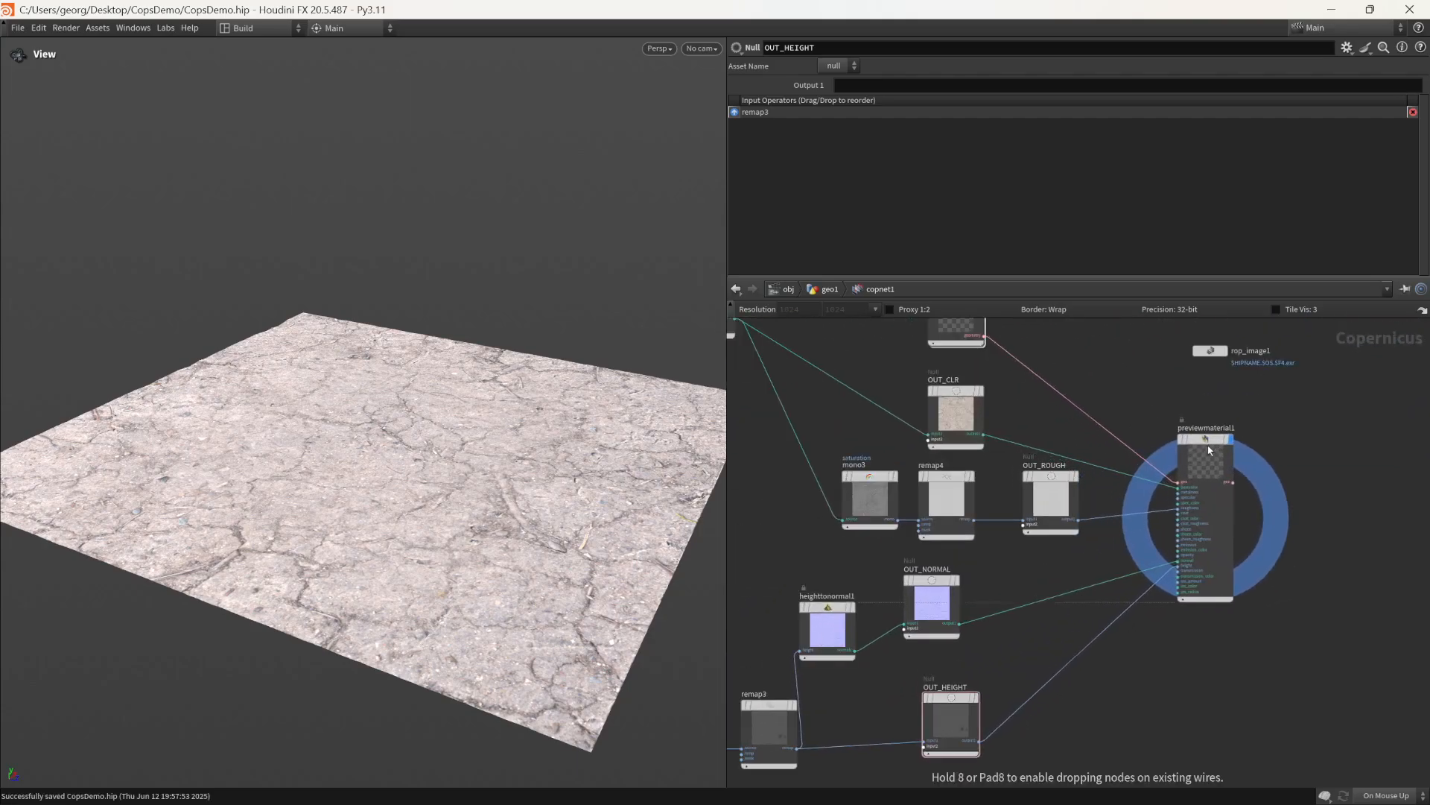
left_click_drag(956, 415, 1031, 421)
left_click_drag(924, 608, 1038, 610)
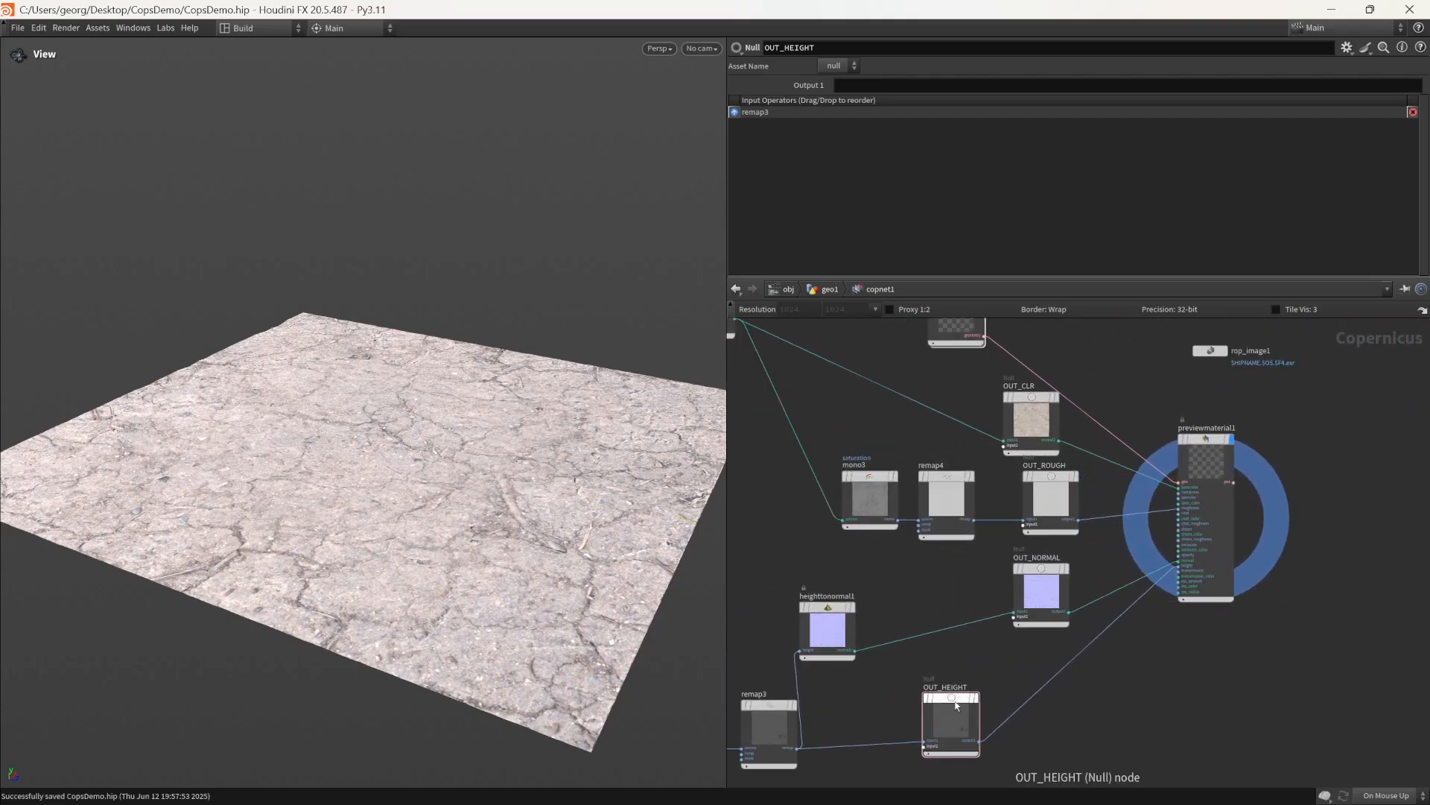
left_click_drag(954, 717, 1053, 683)
Step: Fine-tune the alignment of the four OUT nulls in their column and save the scene
left_click_drag(1043, 514, 1028, 524)
middle_click_drag(967, 535, 1007, 545)
left_click_drag(1025, 559, 941, 520)
left_click_drag(1071, 432, 1075, 442)
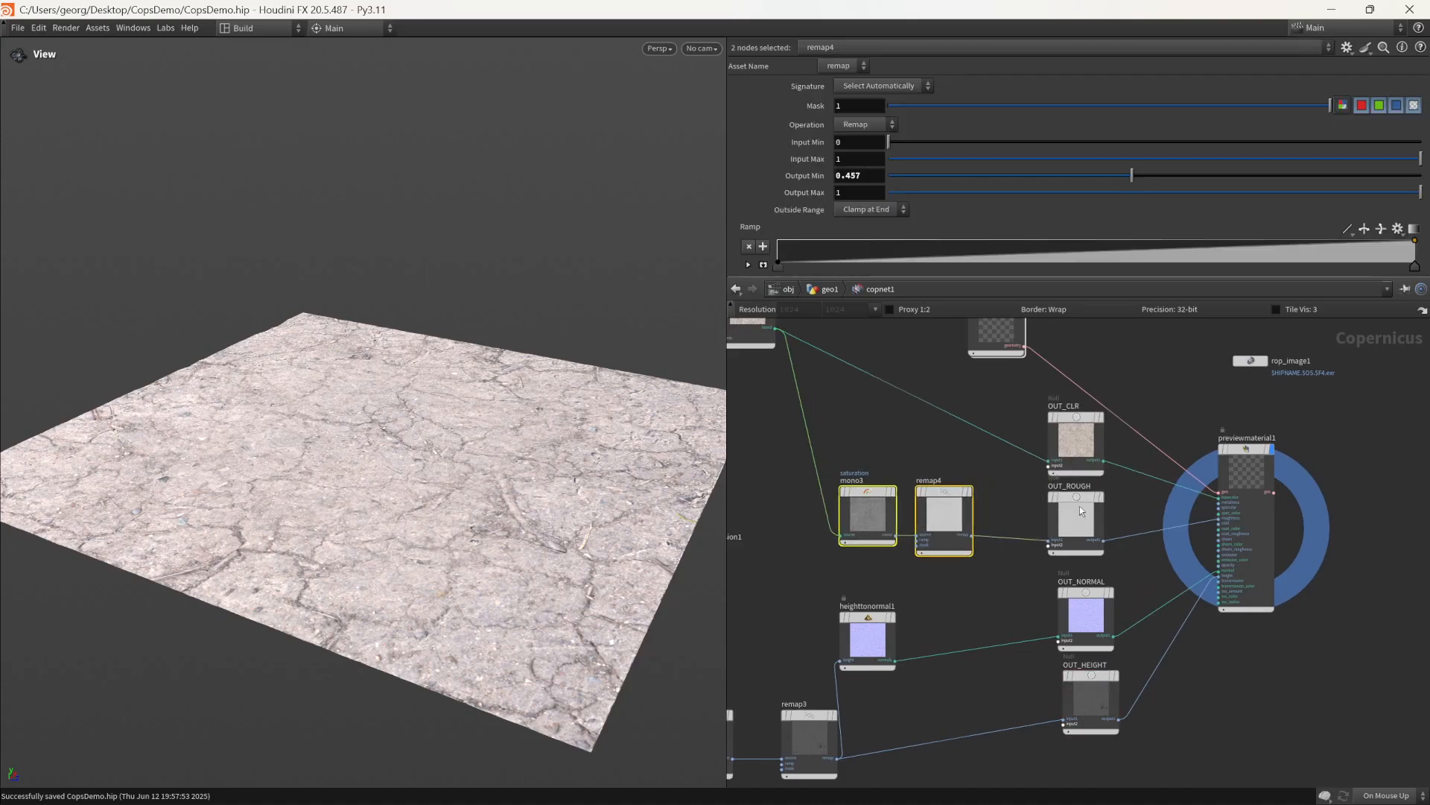
left_click_drag(1082, 511, 1082, 521)
middle_click_drag(1123, 505, 1052, 480)
left_click_drag(1007, 594, 1002, 594)
left_click_drag(1020, 676, 1014, 676)
middle_click_drag(1120, 676, 1100, 609)
left_click(1143, 586)
middle_click_drag(1160, 575, 1062, 588)
key("ctrl+s")
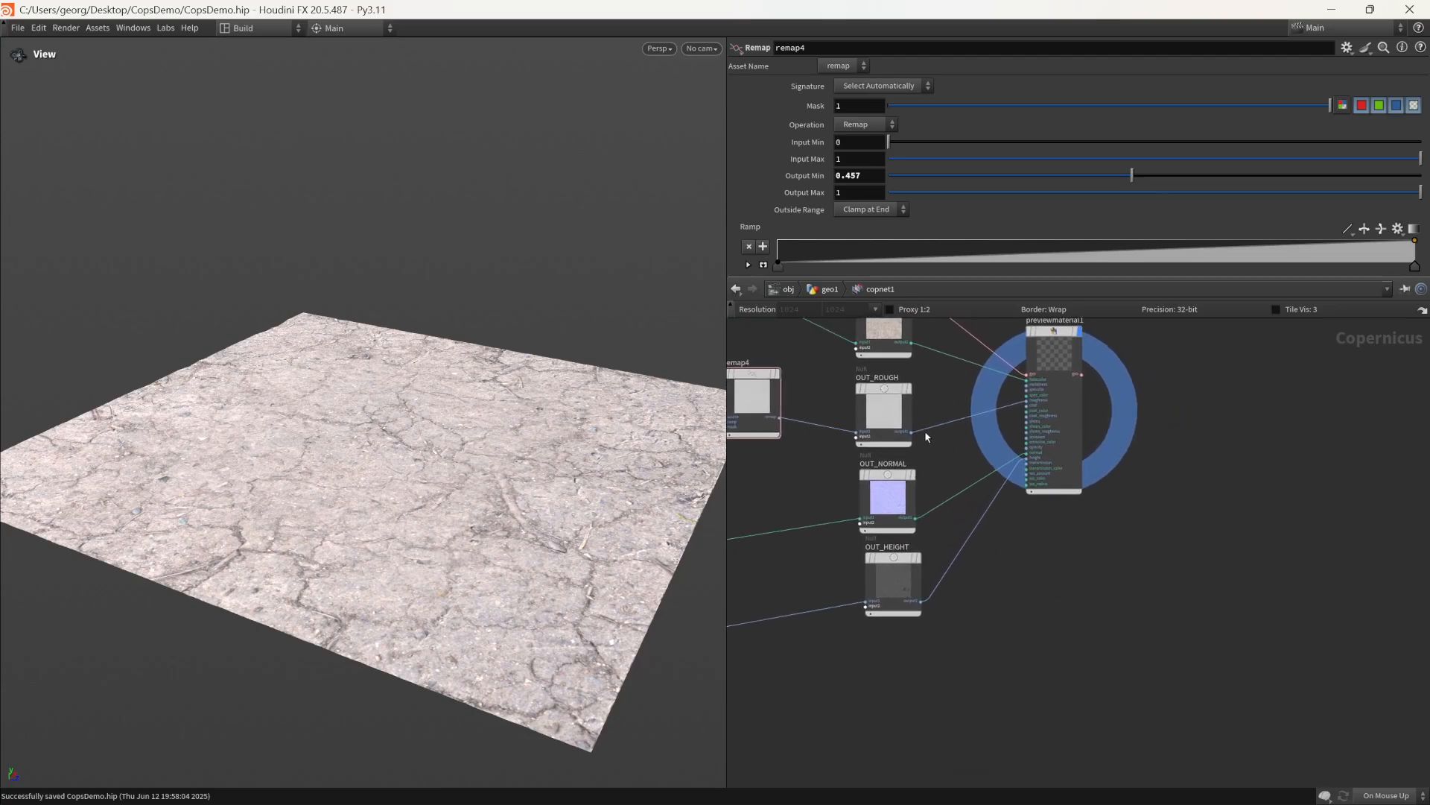
Step: Branch wires from the OUT_ROUGH and OUT_HEIGHT outputs to loose wire dots below previewmaterial1
left_click(913, 432)
left_click(1010, 573)
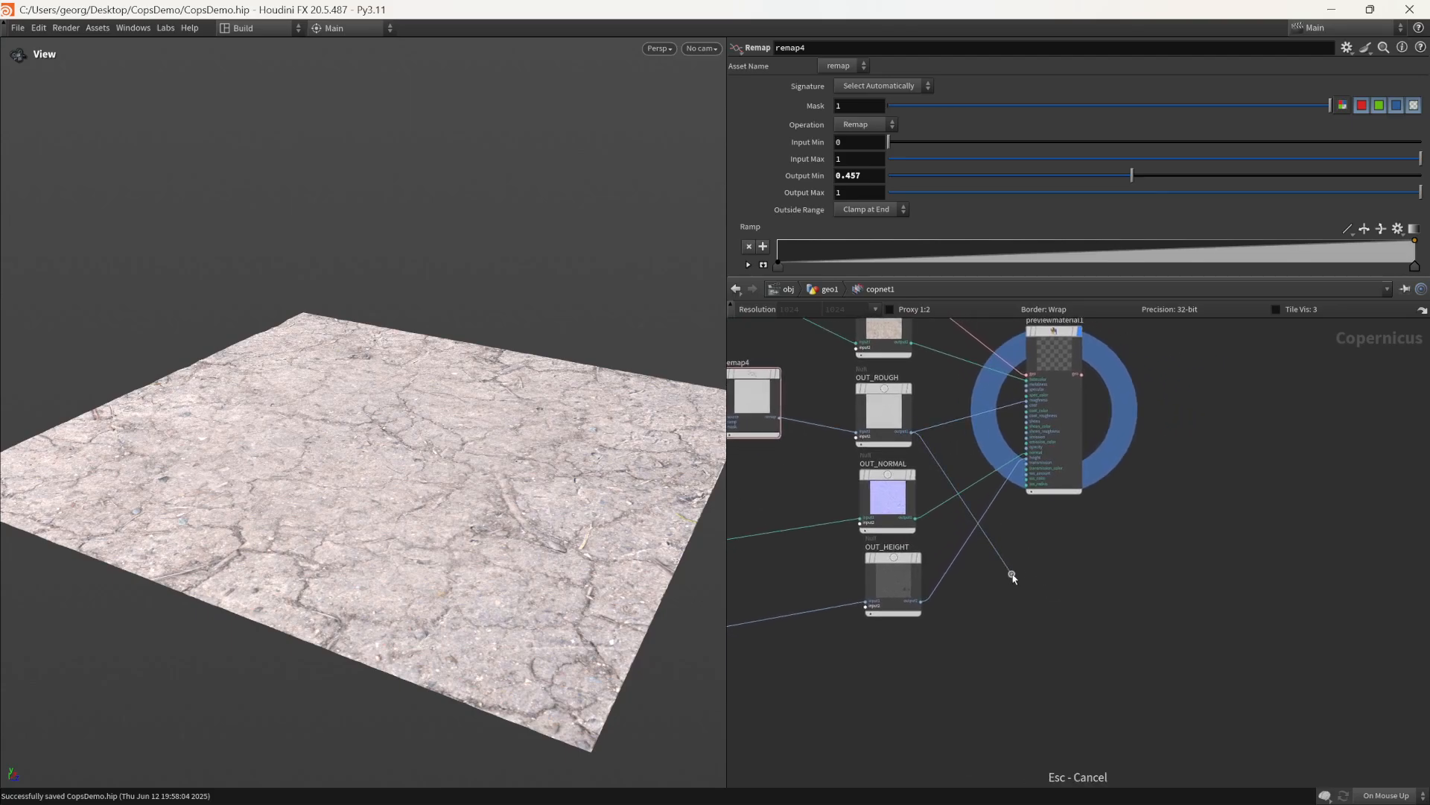
left_click(923, 601)
left_click(994, 637)
Step: Move heighttoambientocclusion1 below remap3 and run its occlusion output to a wire dot under the other two
middle_click_drag(982, 620, 1116, 594)
left_click_drag(804, 381, 1054, 645)
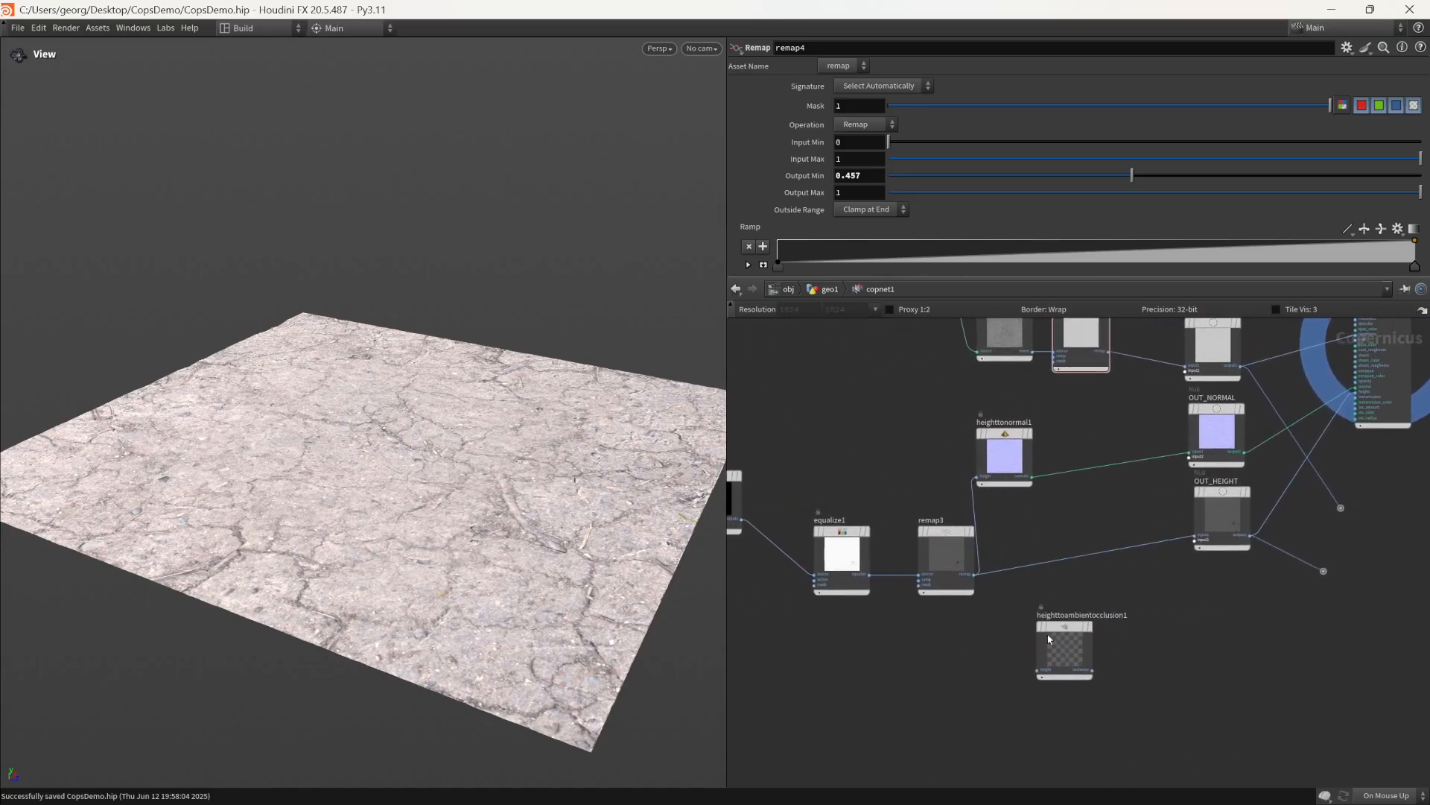
middle_click_drag(1179, 621, 896, 600)
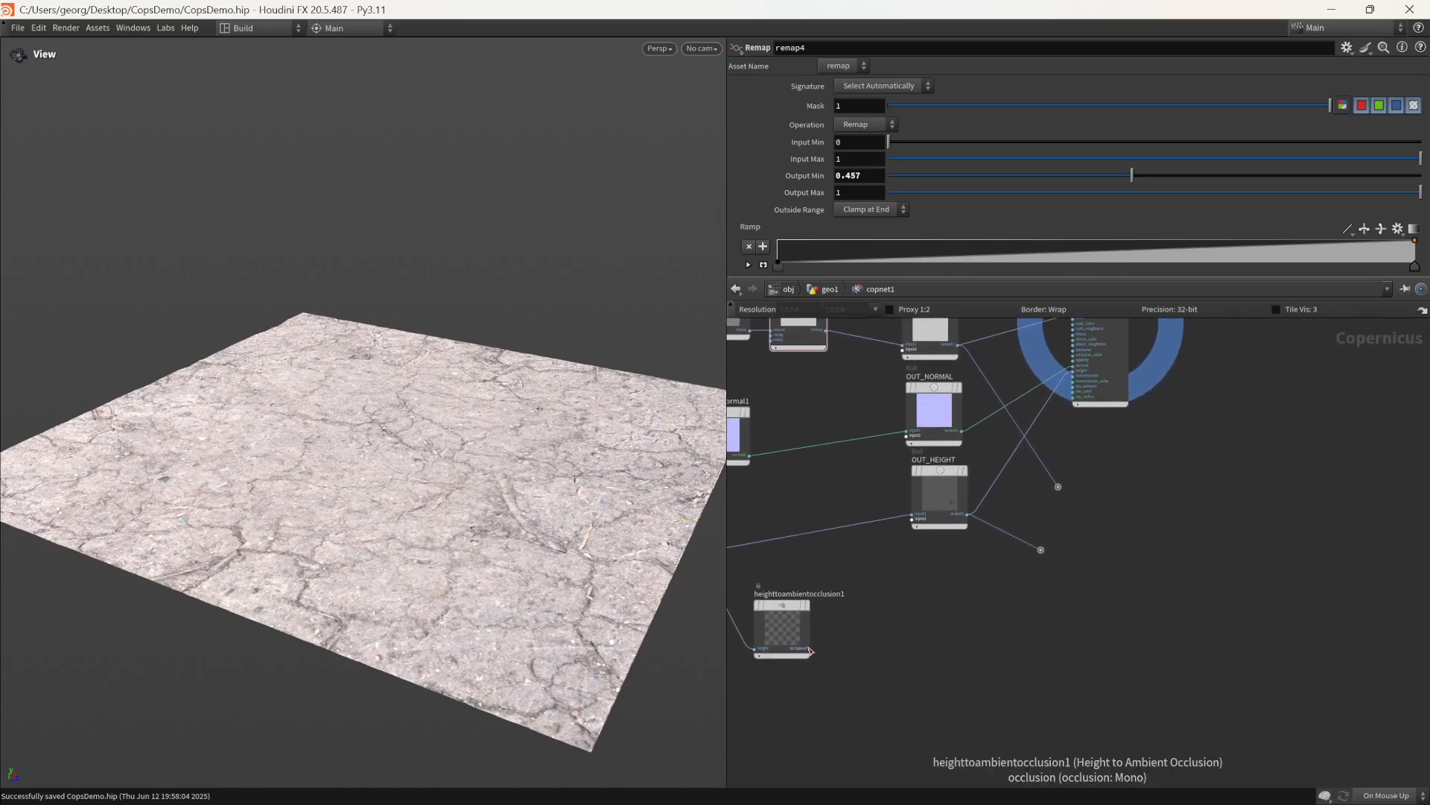
left_click(809, 651)
left_click(1048, 632)
Step: Add a Channel Join node beside the three wire dots
middle_click_drag(1084, 556, 1037, 572)
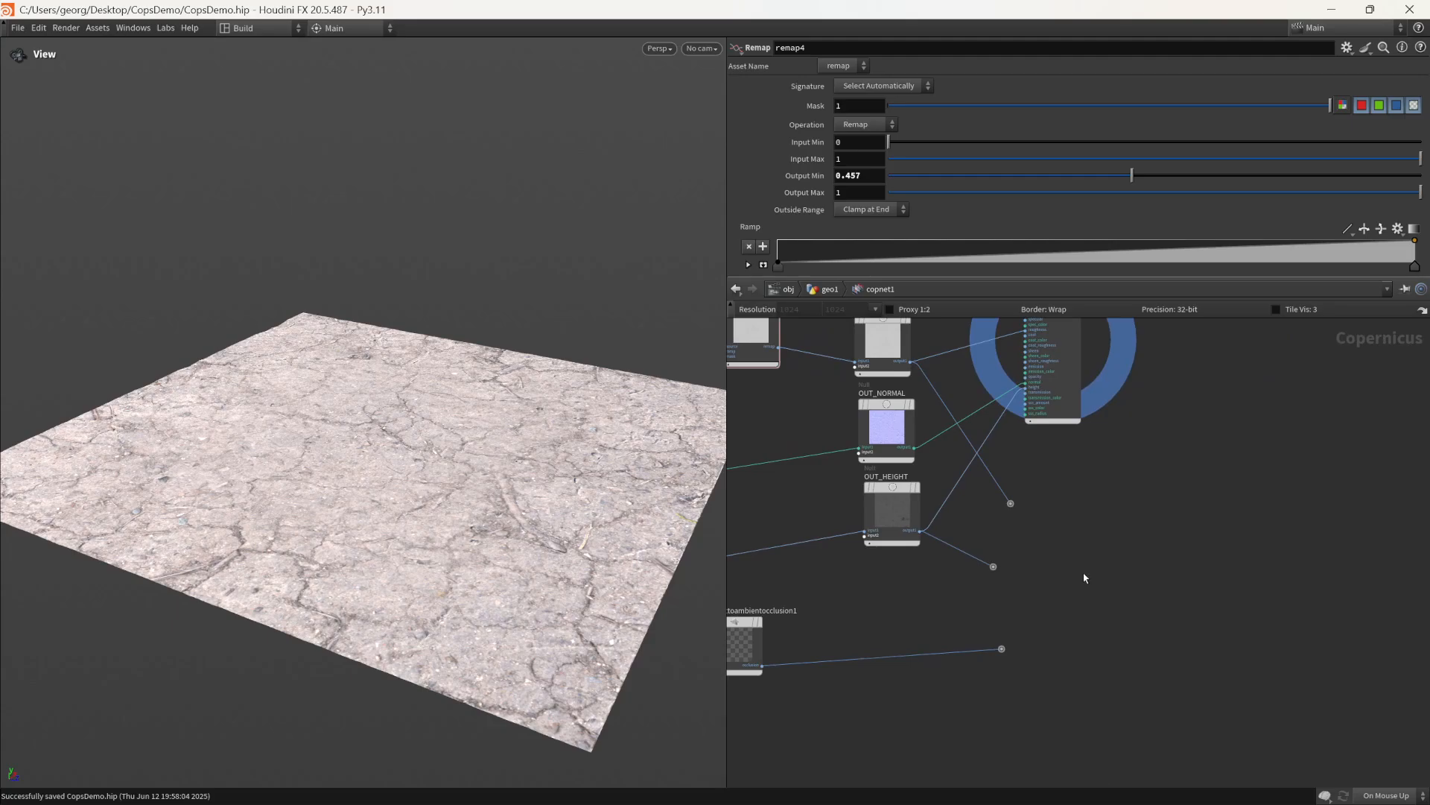
scroll(1078, 575, "up", 2)
key("Tab")
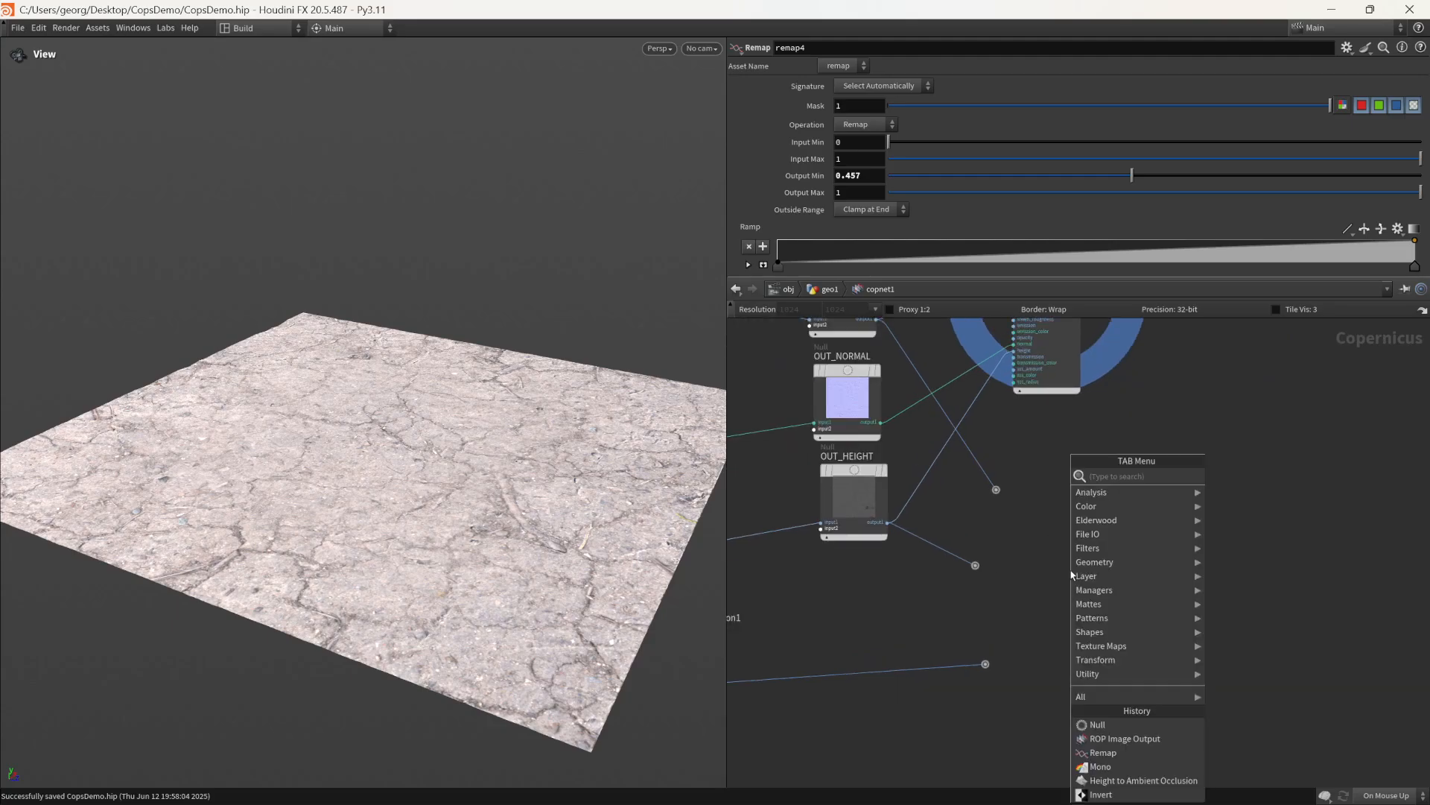
key("Escape")
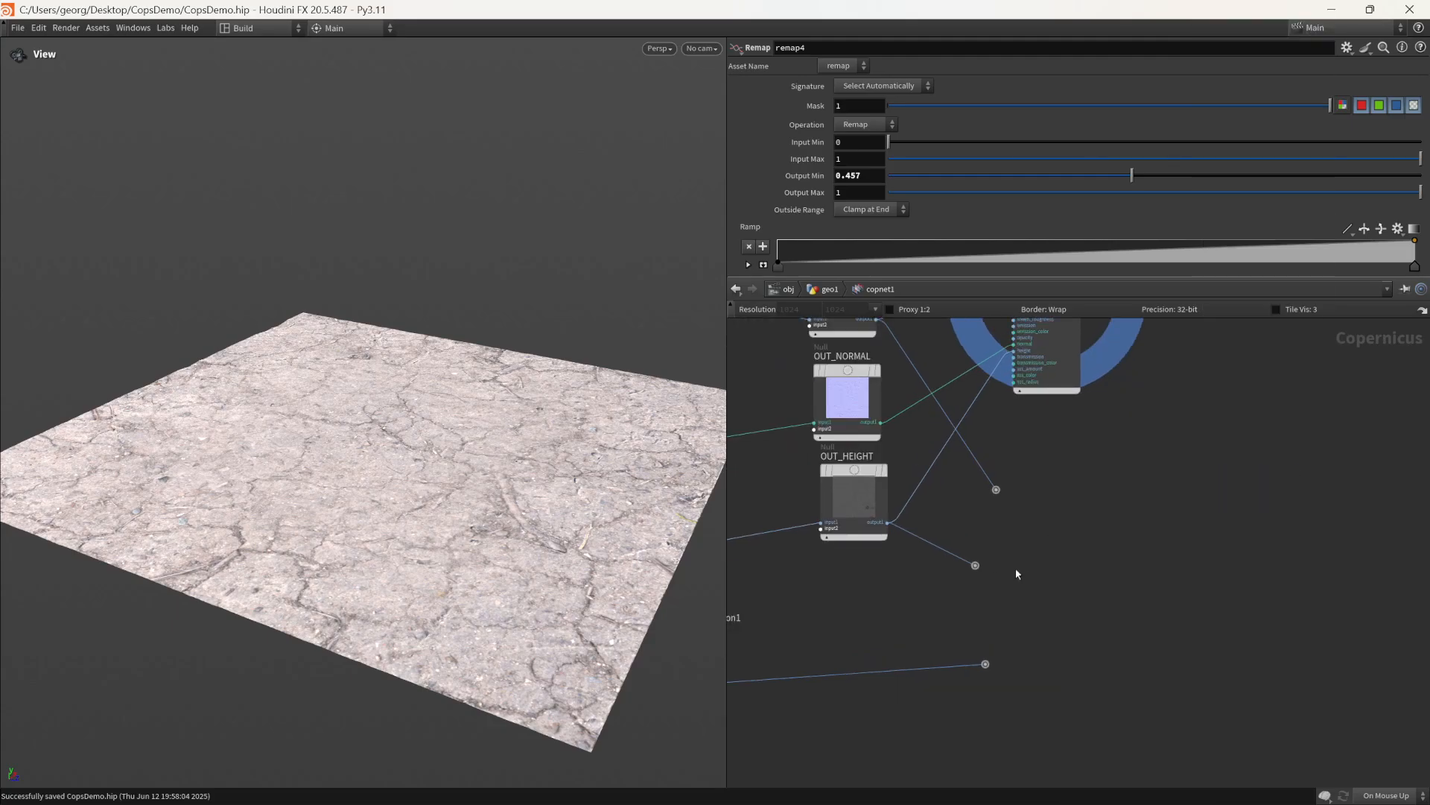
key("Tab")
type("chan")
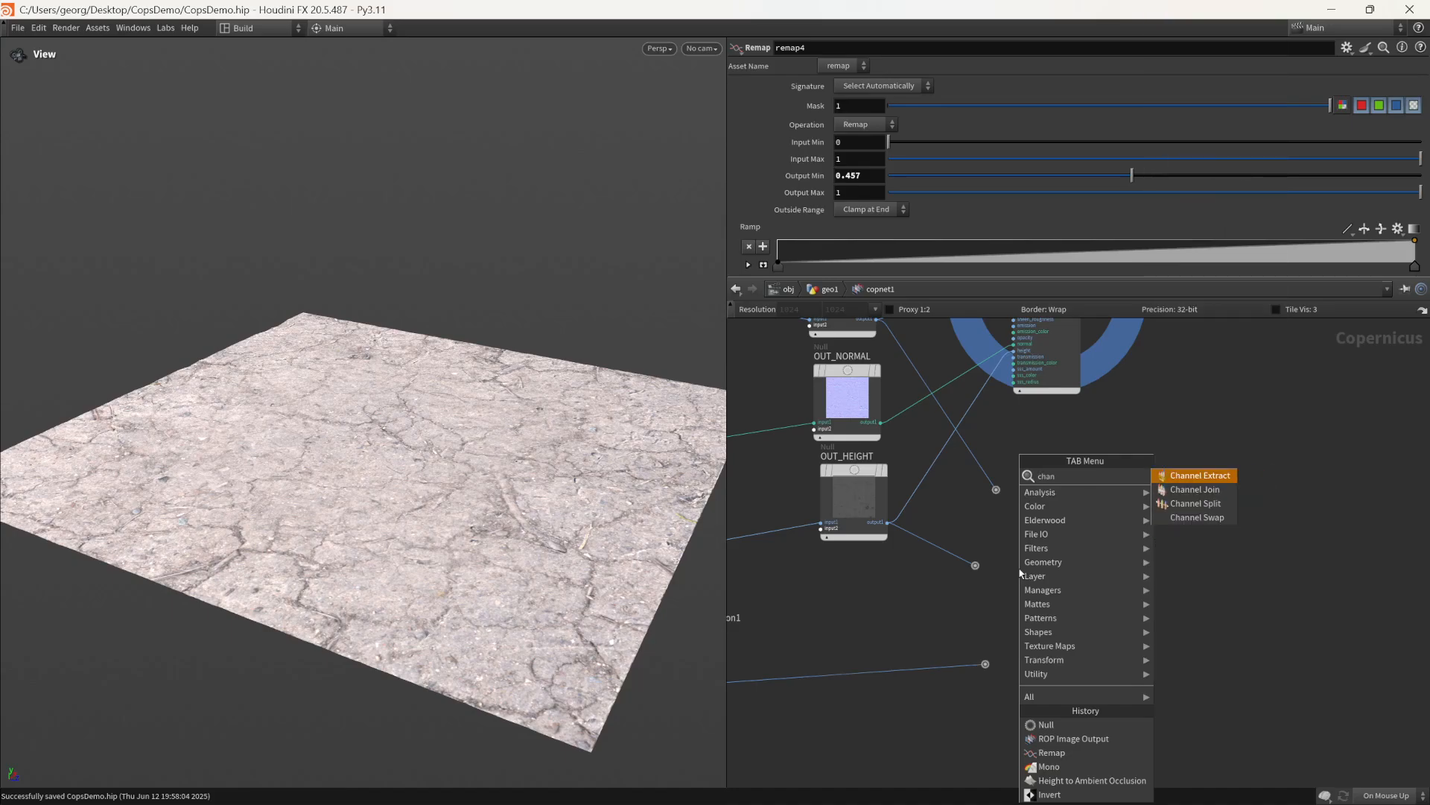
key("Down")
key("Return")
left_click(1057, 571)
left_click_drag(1057, 572, 1095, 552)
Step: Connect the ambient occlusion wire to channeljoin1's red input, the roughness wire to green and the height wire to blue
scroll(1043, 573, "up", 3)
scroll(1094, 552, "down", 2)
middle_click_drag(1070, 543, 1035, 575)
scroll(1060, 607, "down", 2)
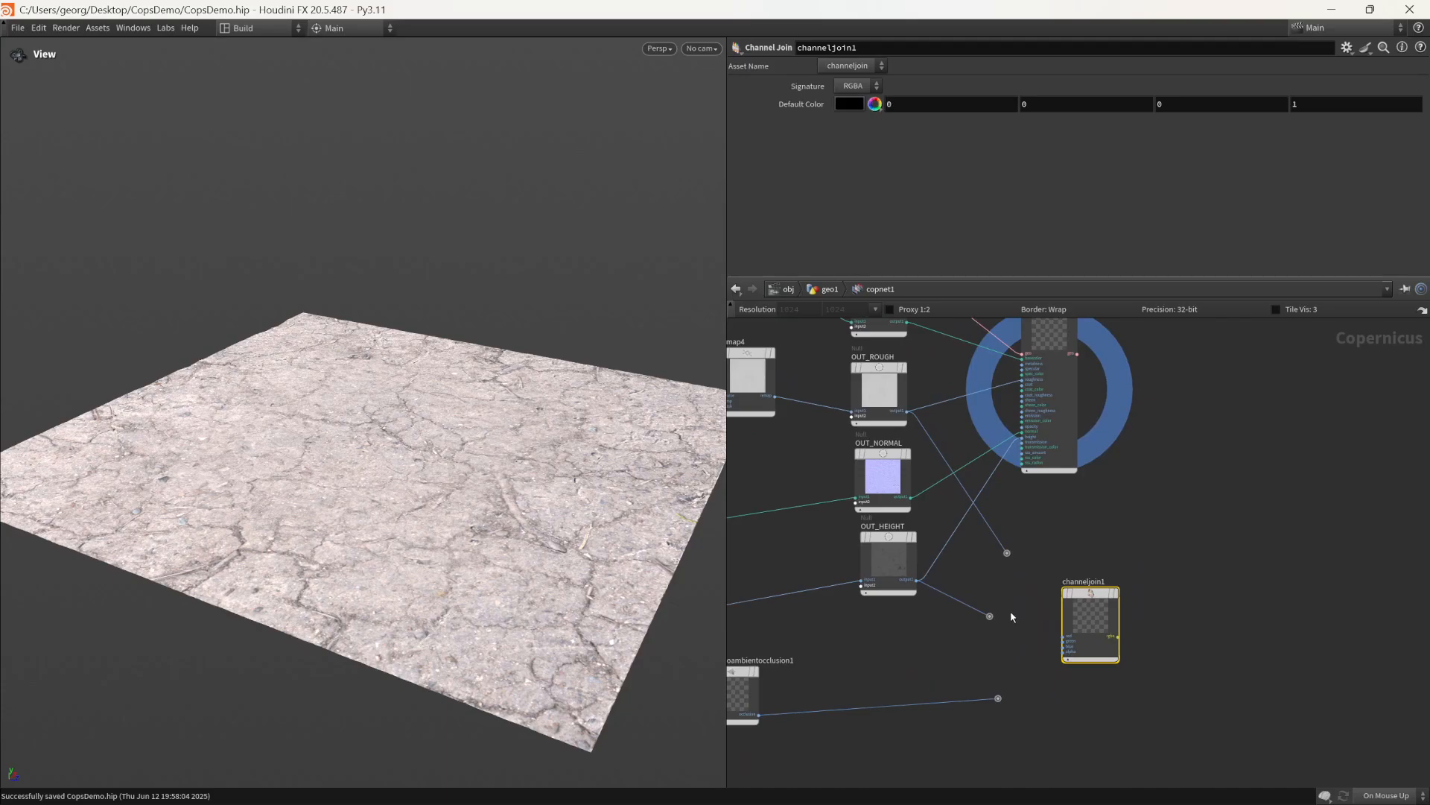
middle_click_drag(1020, 632, 1044, 594)
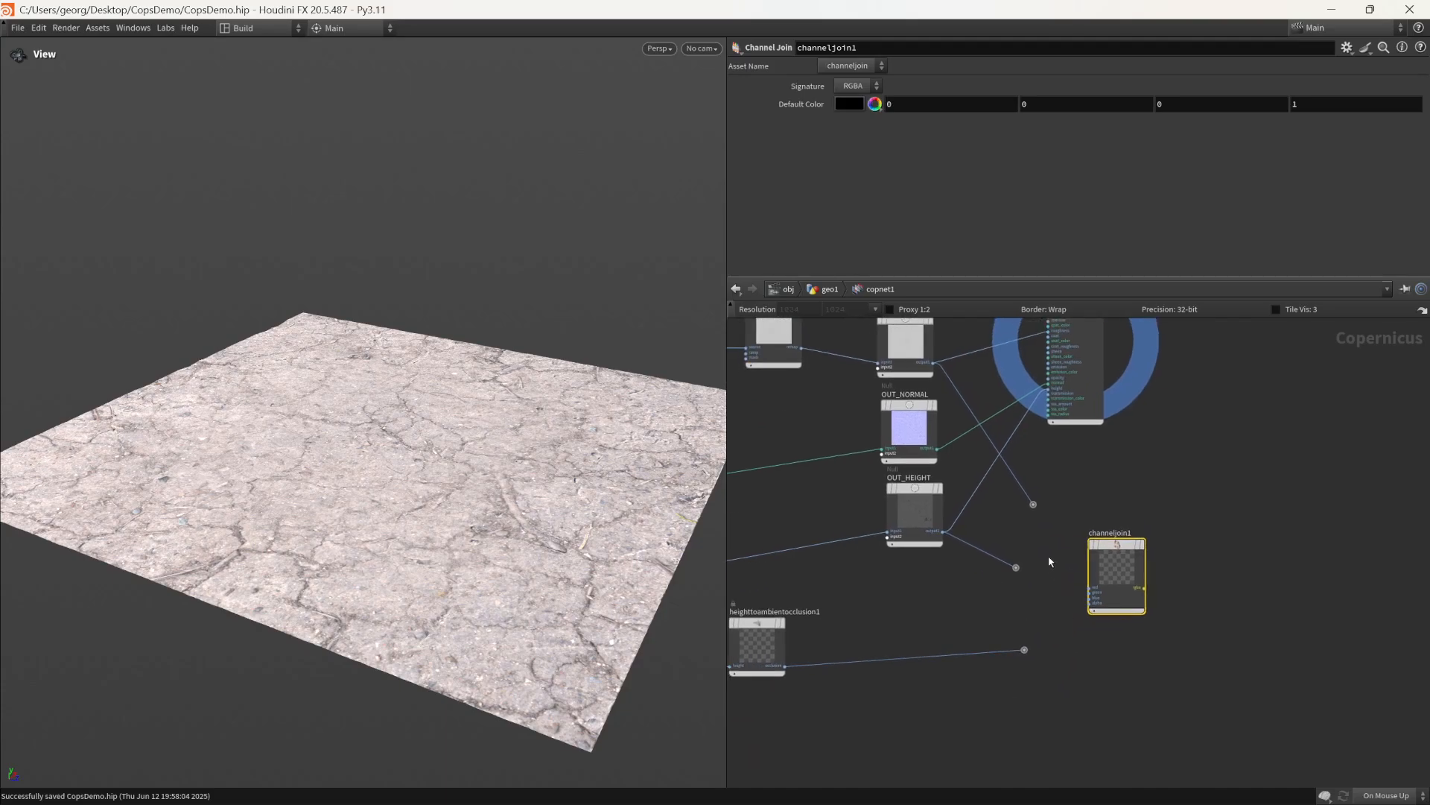
scroll(1044, 542, "up", 2)
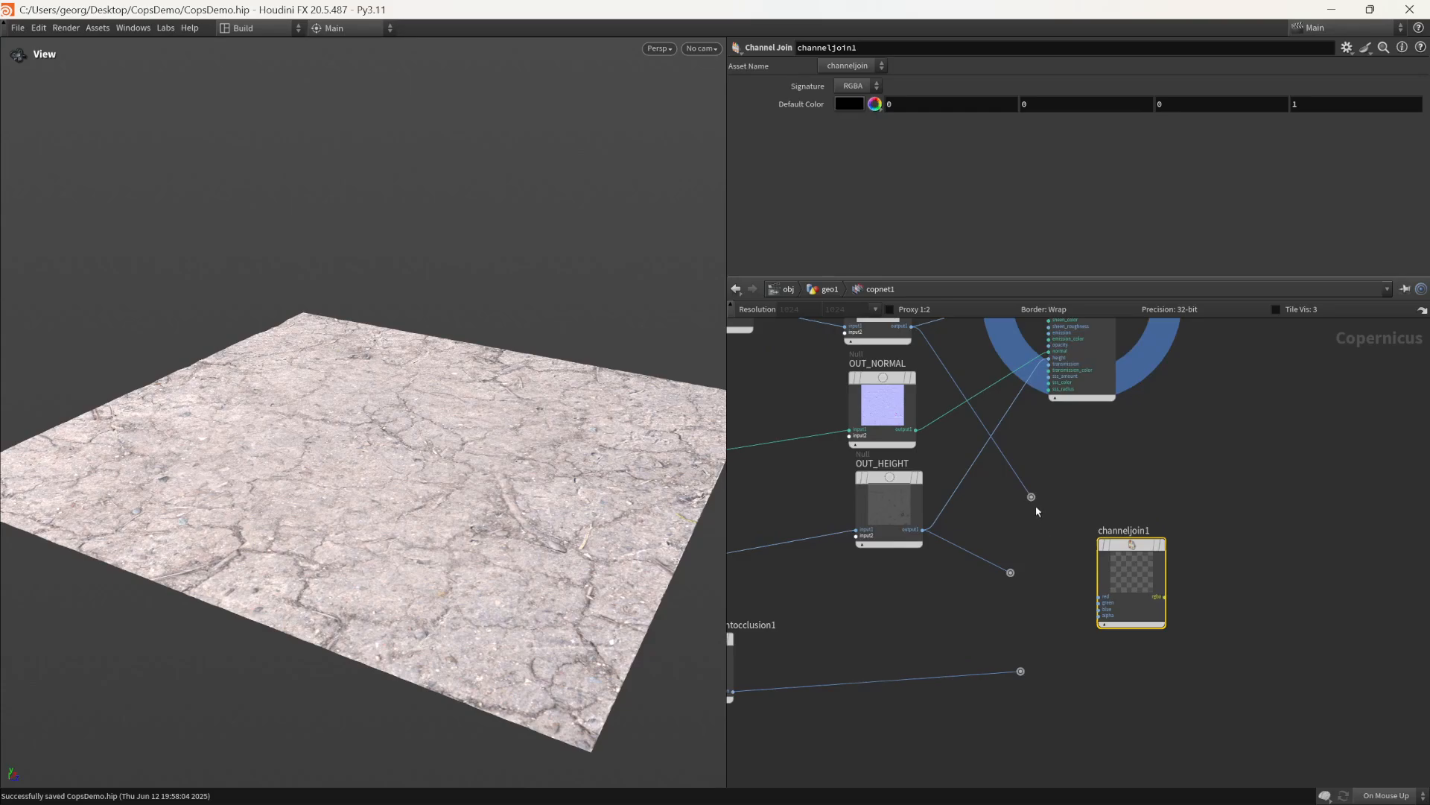
left_click(1021, 670)
left_click(1099, 596)
scroll(1092, 570, "up", 1)
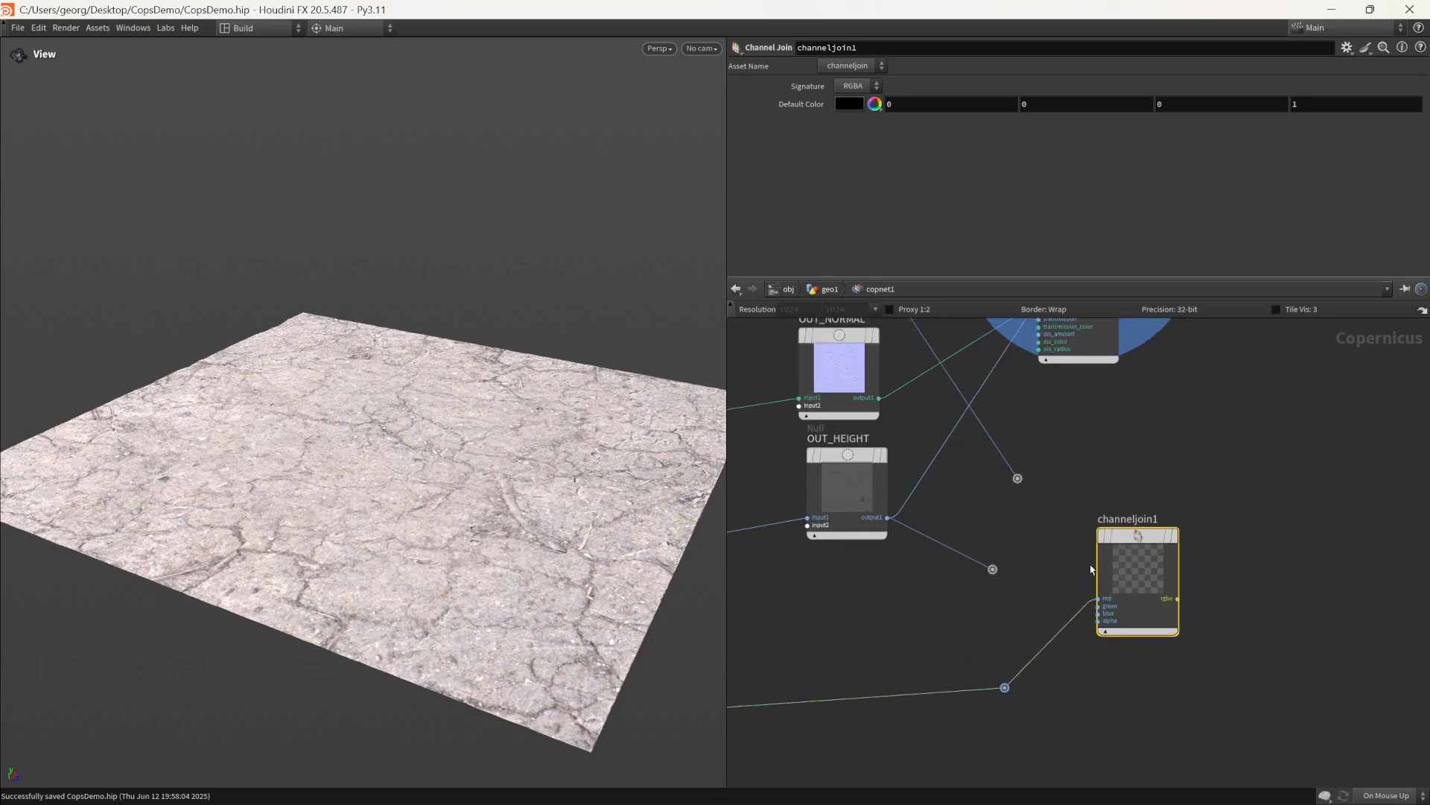
left_click(1018, 480)
left_click(1098, 605)
left_click(1098, 614)
left_click(993, 569)
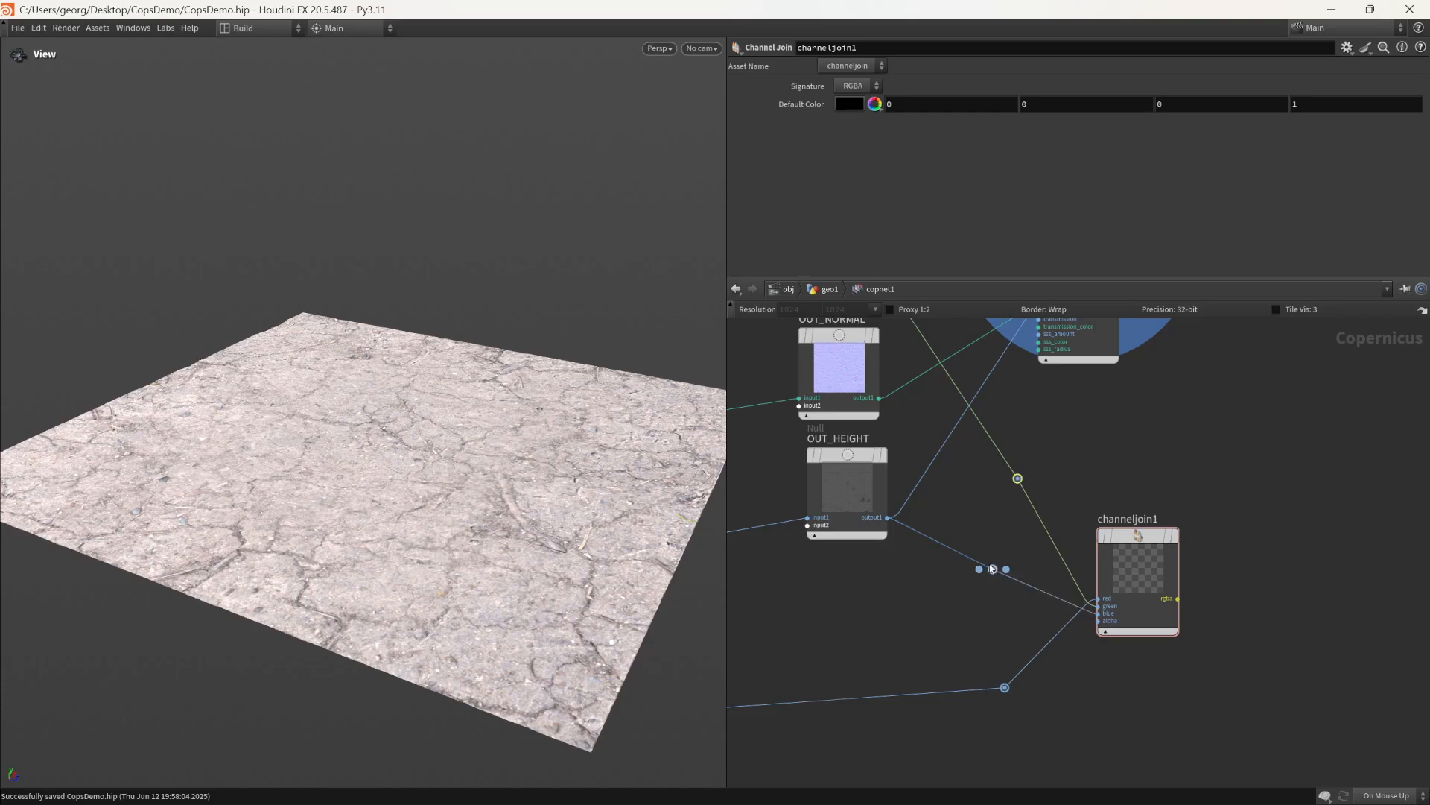
Step: Delete the three wire dots so the wires run straight into channeljoin1, and reposition that node
scroll(1124, 544, "down", 2)
left_click_drag(1125, 545, 1151, 536)
left_click_drag(1103, 492, 1028, 646)
key("Delete")
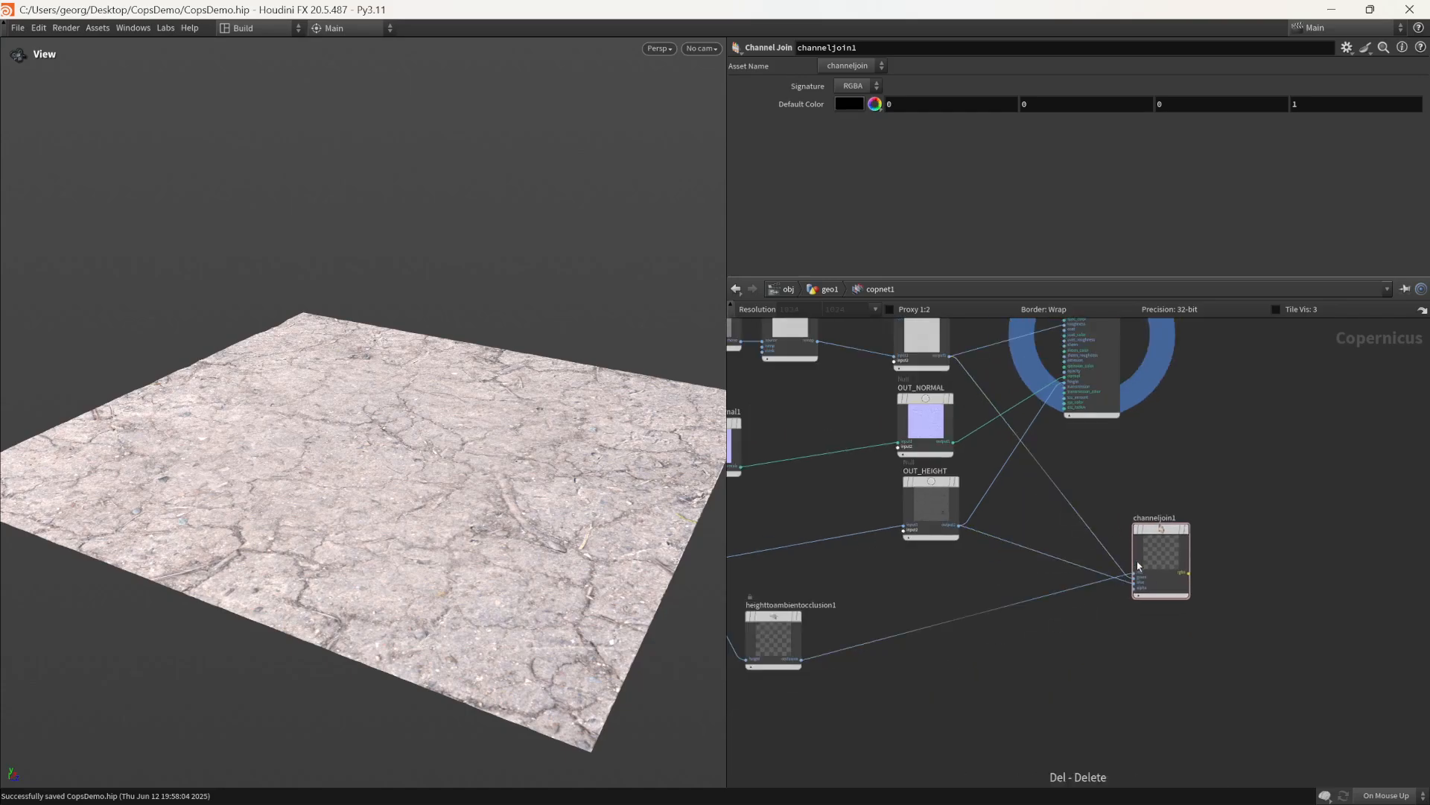
left_click_drag(1150, 554, 1148, 596)
Step: Display channeljoin1's packed result and frame it in the viewport
middle_click_drag(1192, 532, 1015, 597)
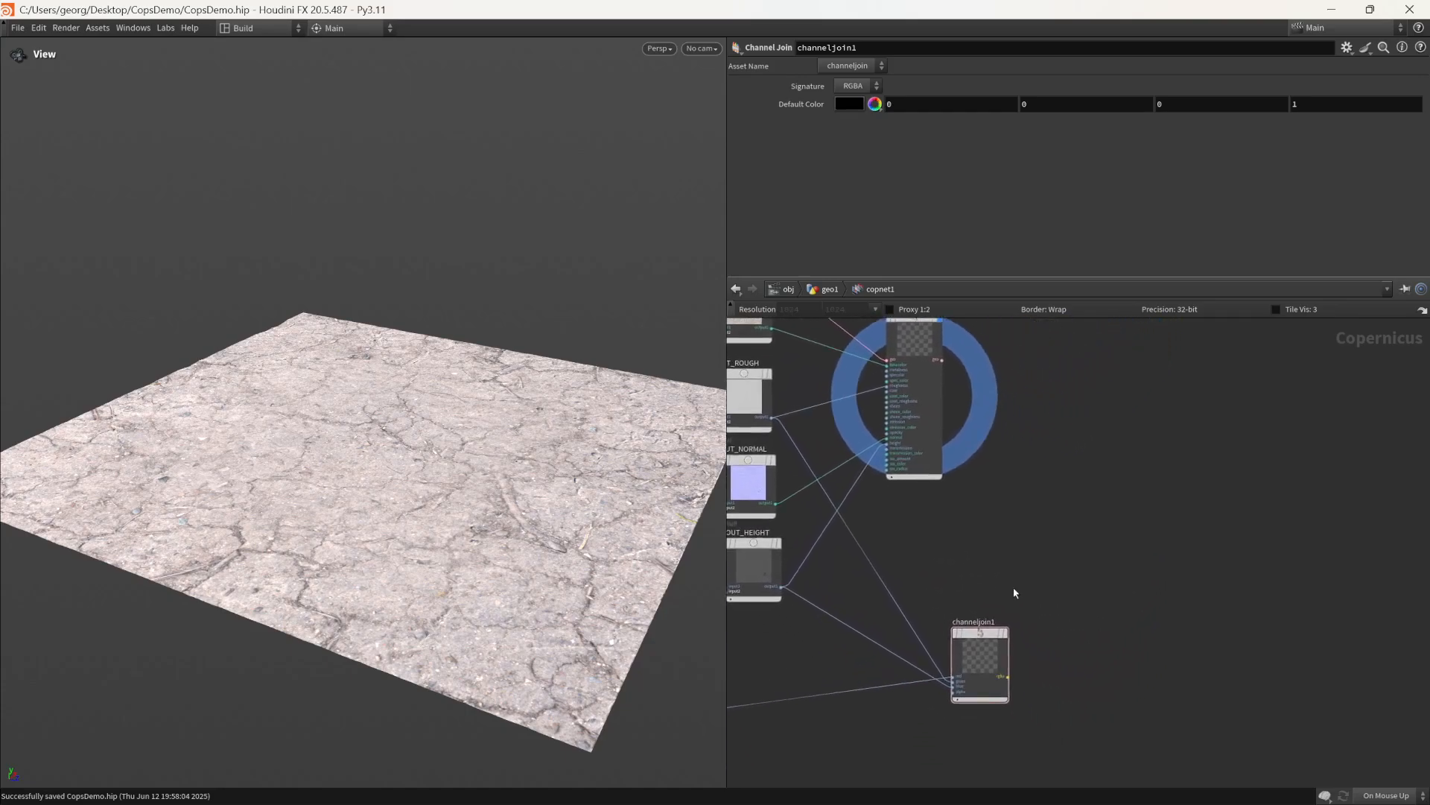
left_click(1013, 602)
key("f")
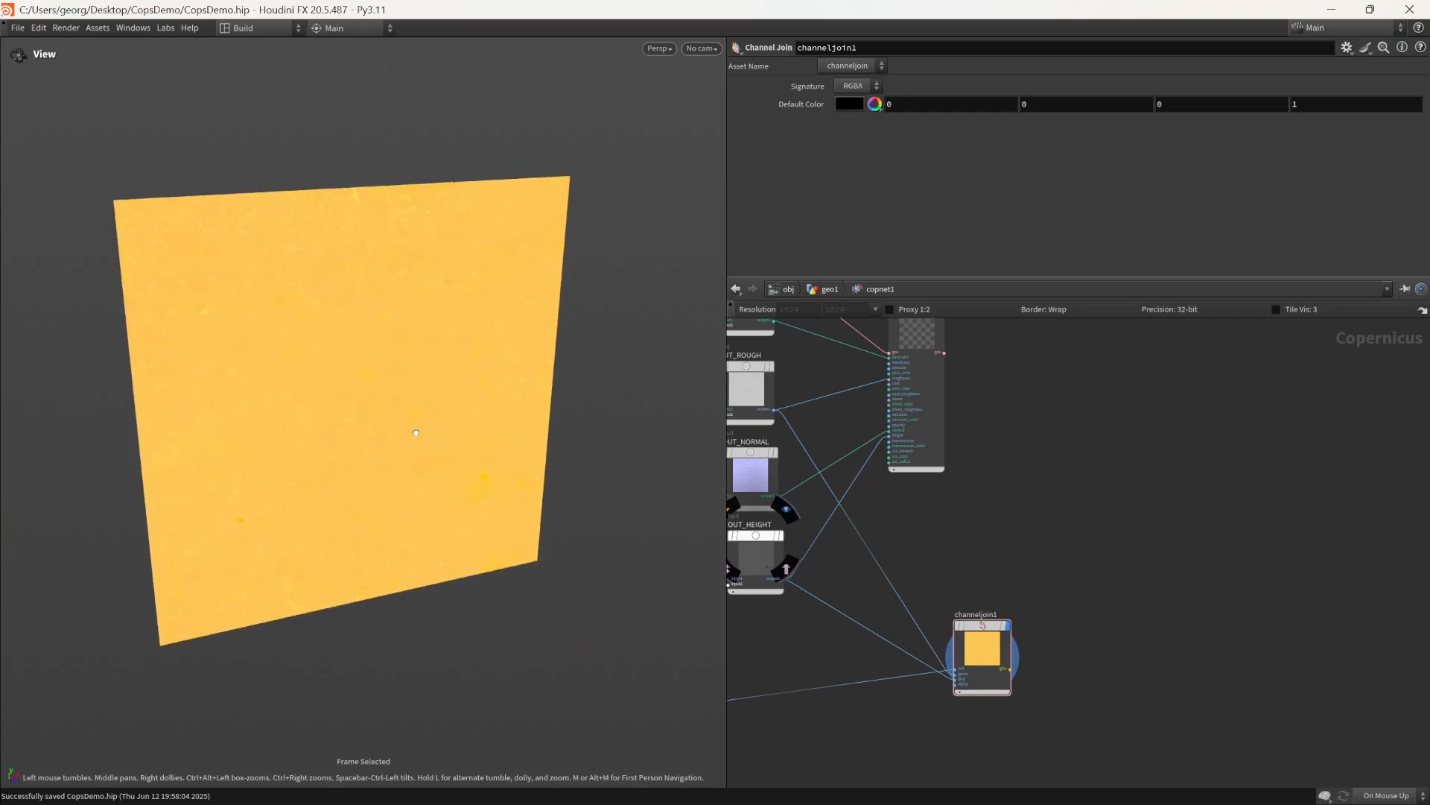
Step: Move rop_image1 next to channeljoin1 and select it to show its parameters
middle_click_drag(978, 542, 1050, 596)
scroll(310, 515, "down", 5)
scroll(1128, 487, "down", 1)
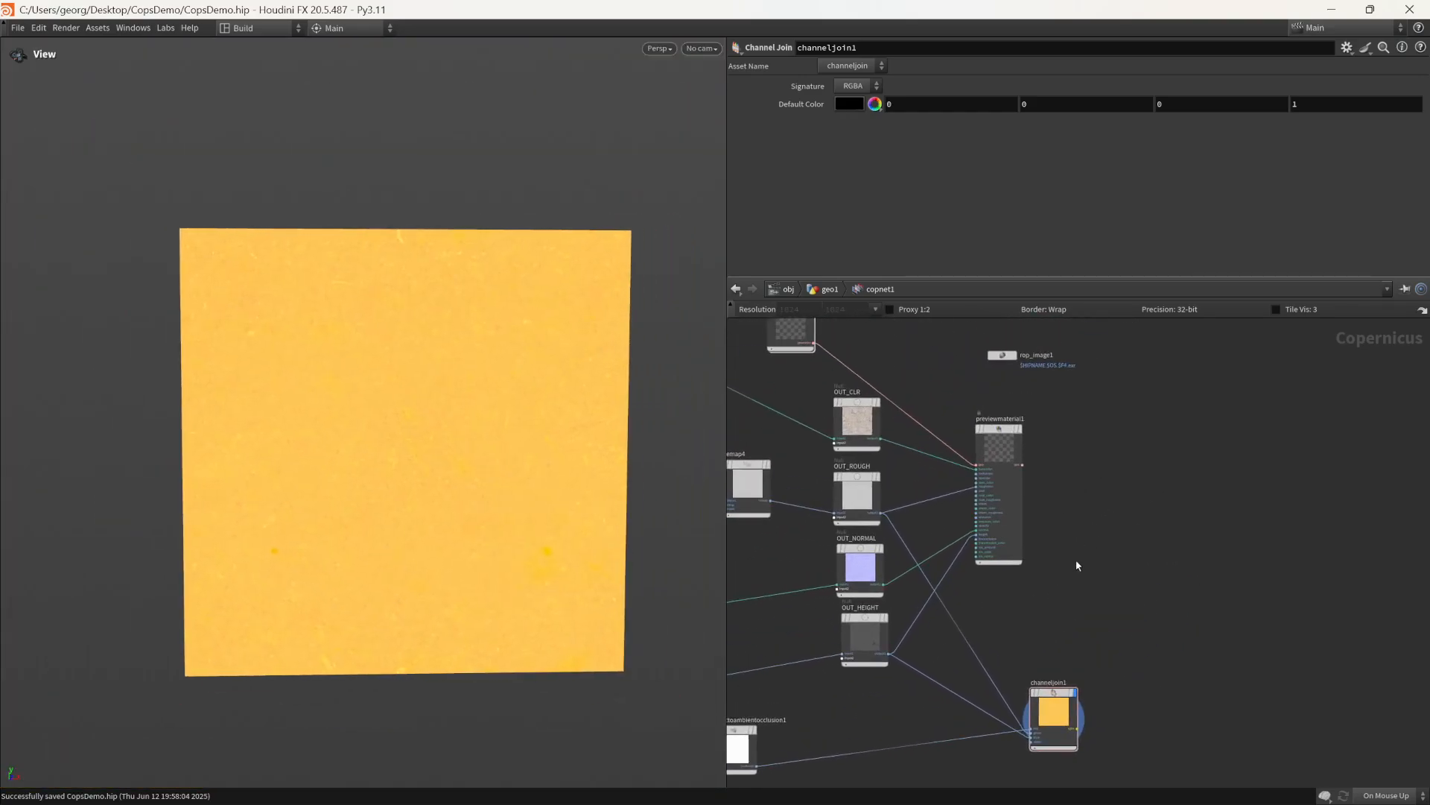
left_click_drag(1013, 366, 1136, 693)
scroll(1136, 693, "up", 4)
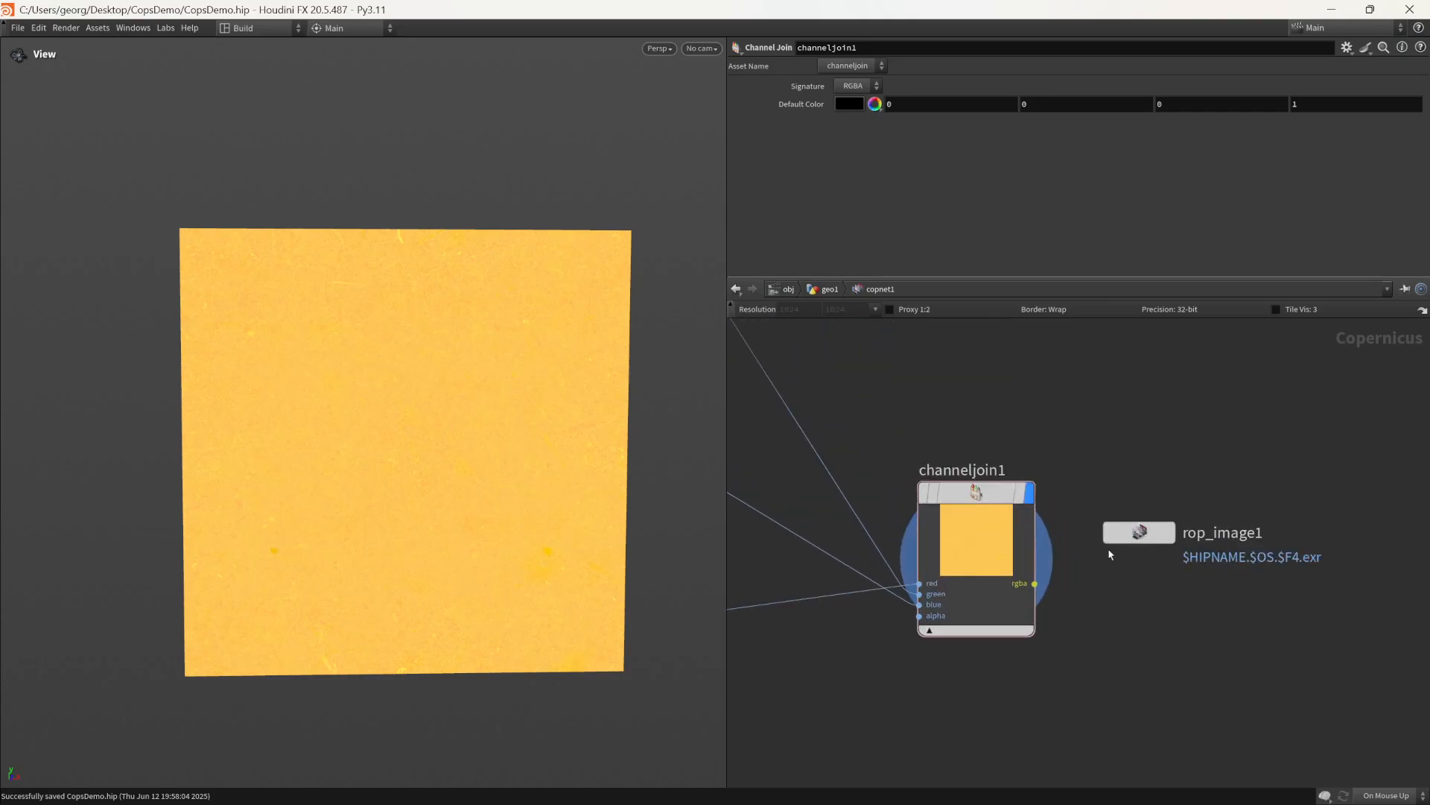
middle_click_drag(1184, 587, 1065, 604)
left_click_drag(1011, 531, 1150, 597)
left_click_drag(1092, 557, 1051, 559)
left_click_drag(1099, 517, 1010, 597)
middle_click_drag(1034, 495, 1147, 499)
key("Tab")
type("rop")
key("Escape")
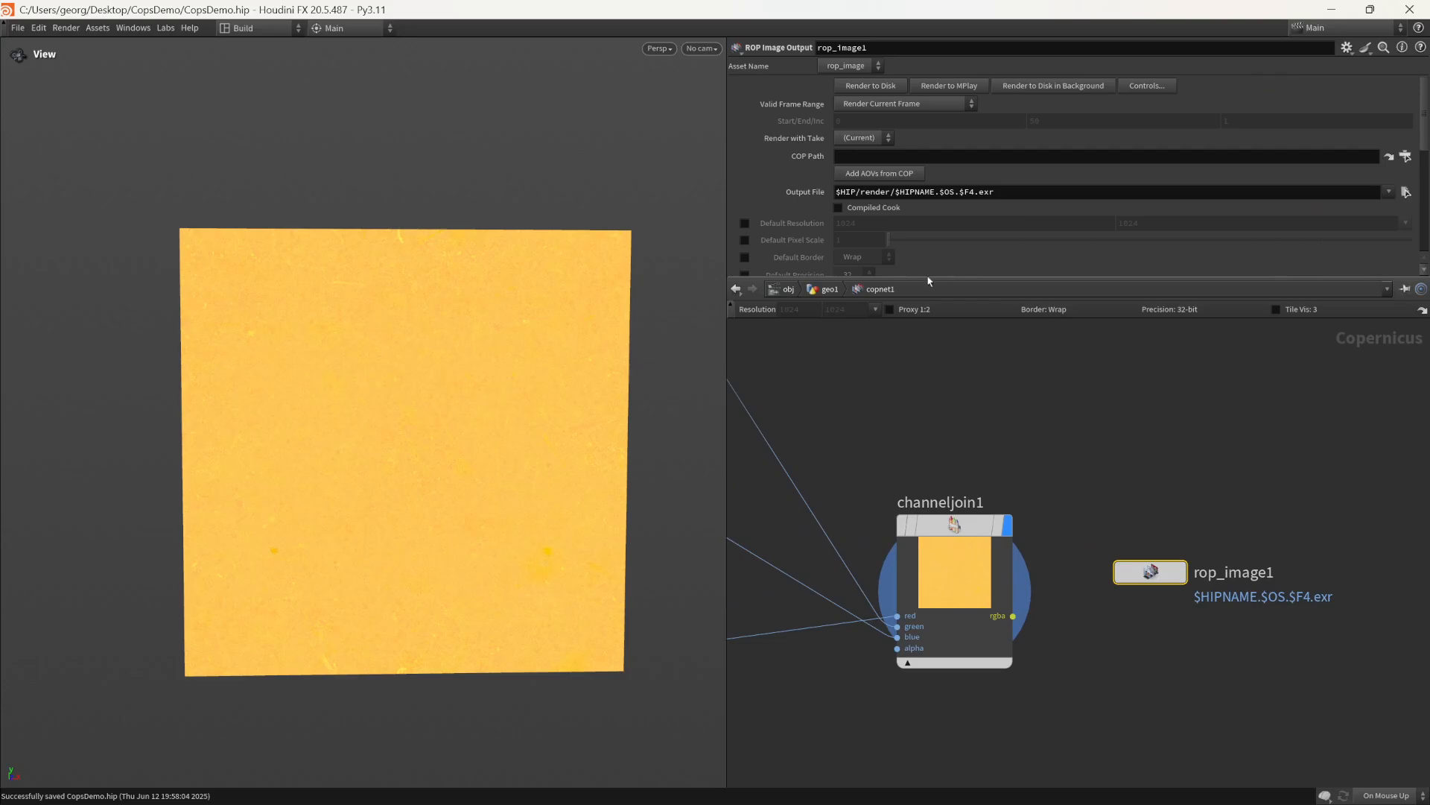
Step: Bring back the hidden shelves, pane tabs and toolbars
key("ctrl+grave")
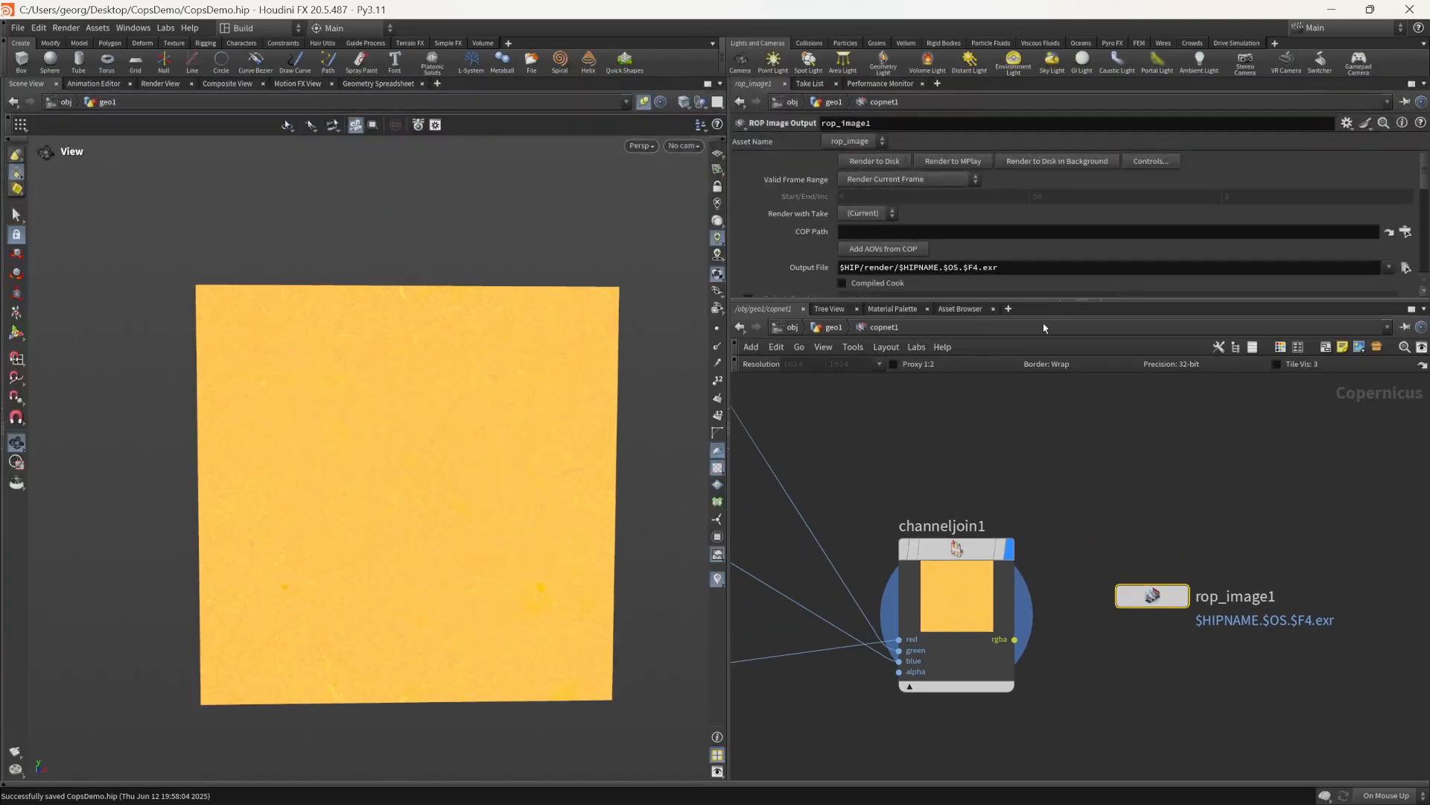
Step: Hide the shelves and pane tabs, and assign channeljoin1 as rop_image1's COP path
left_click_drag(1057, 303, 1058, 439)
key("ctrl+grave")
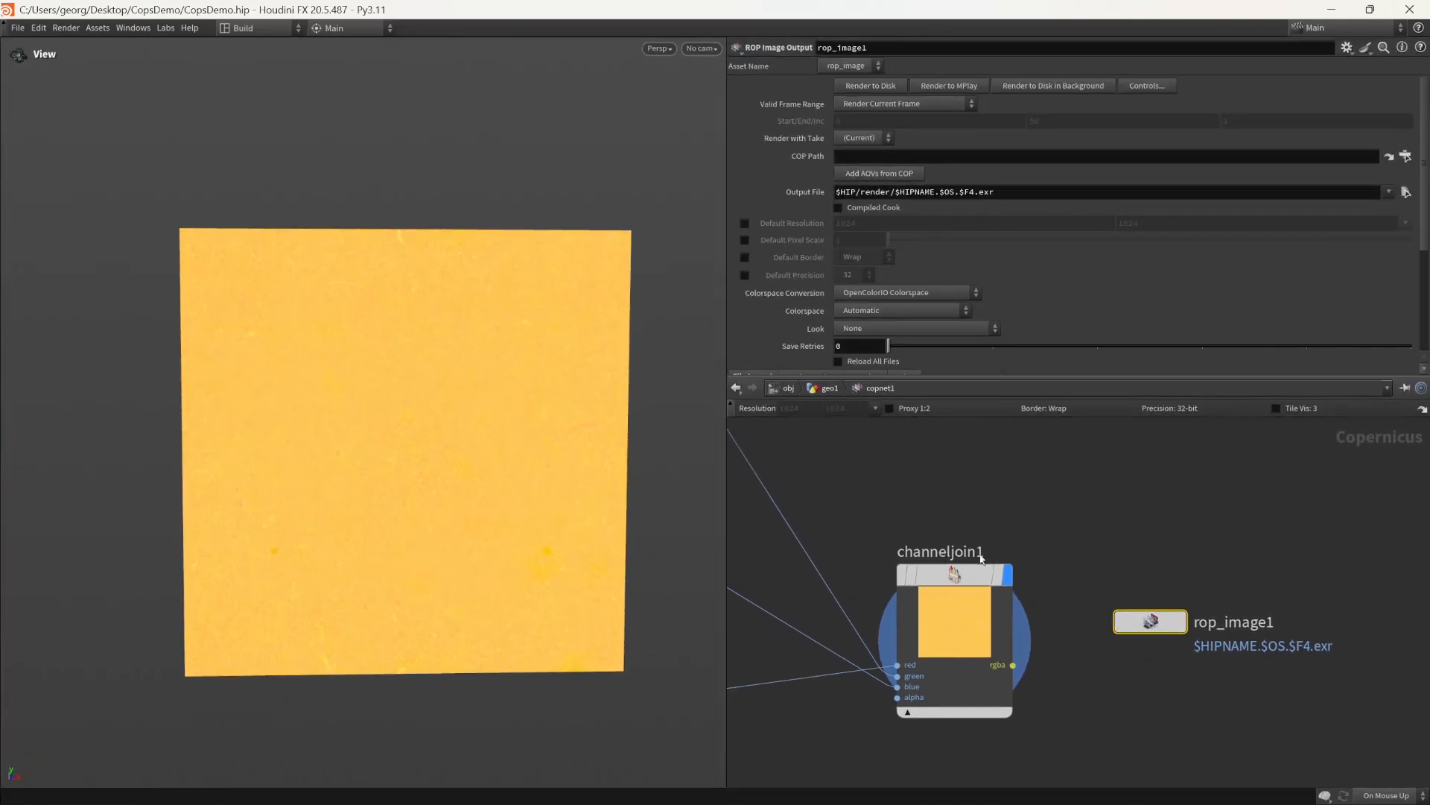
left_click_drag(960, 574, 894, 277)
left_click_drag(891, 180, 894, 157)
Step: Rename the channeljoin1 node to ORD_TEXTURE
double_click(961, 552)
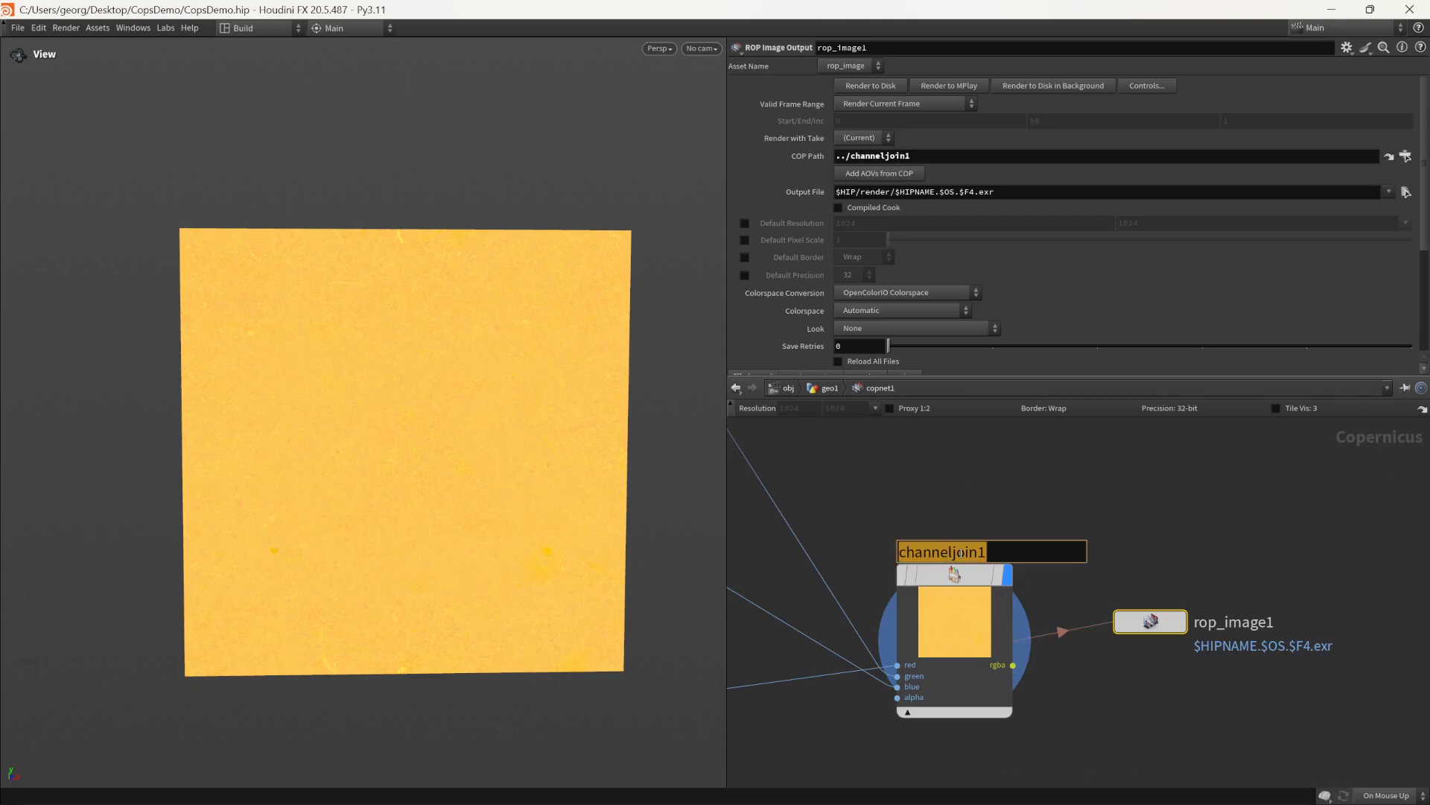
type("ORD_TEXTURE")
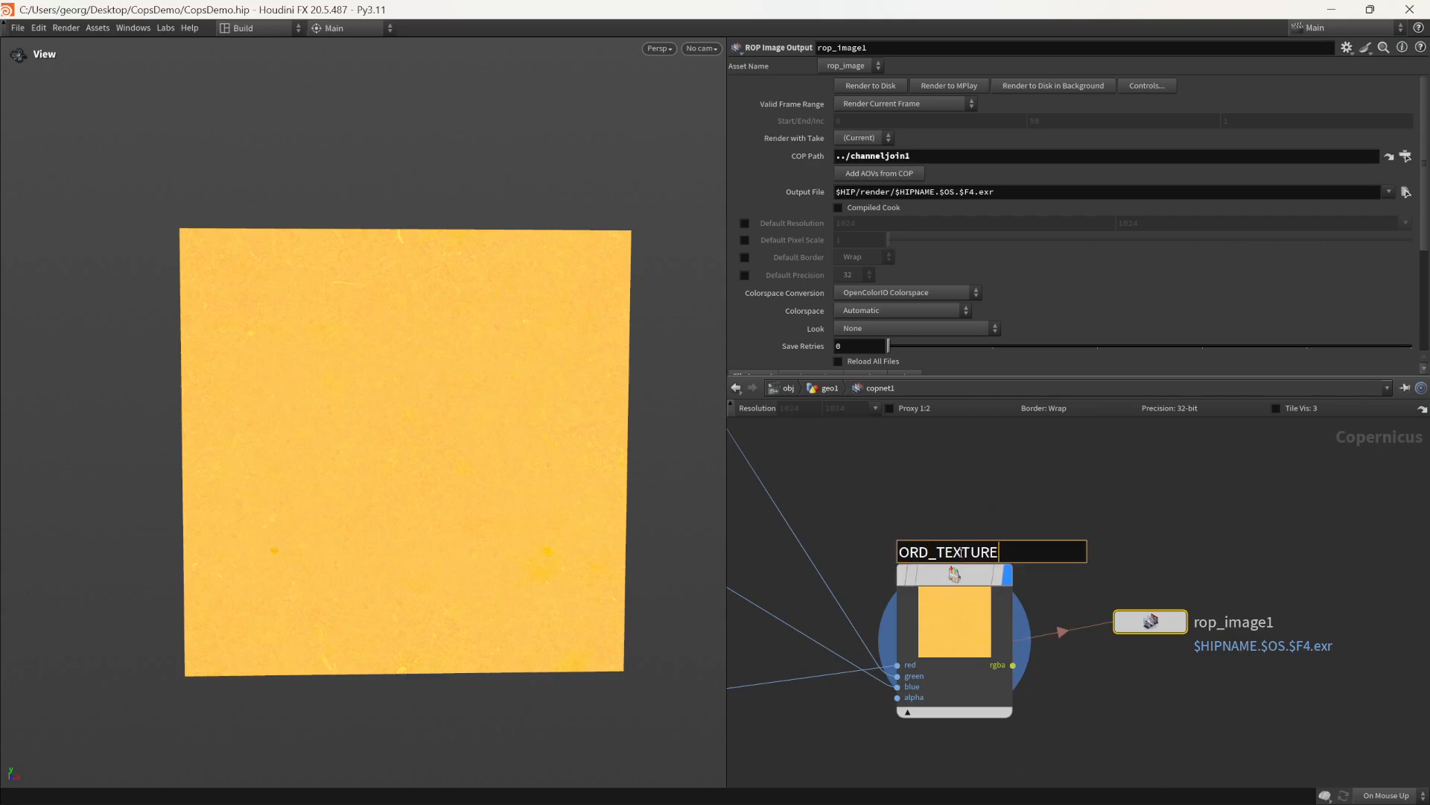
key("Return")
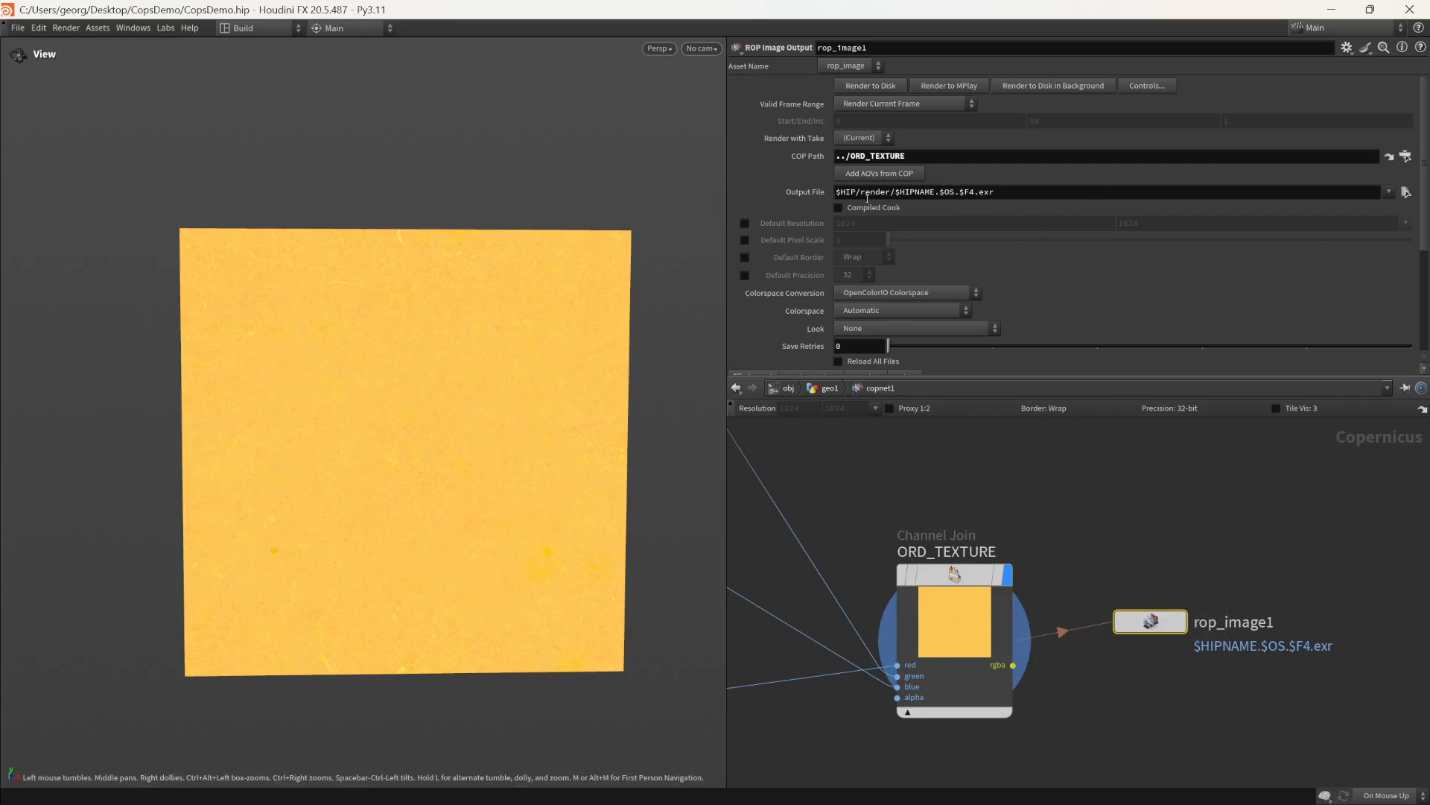
key("super+shift+s")
left_click_drag(26, 5, 372, 71)
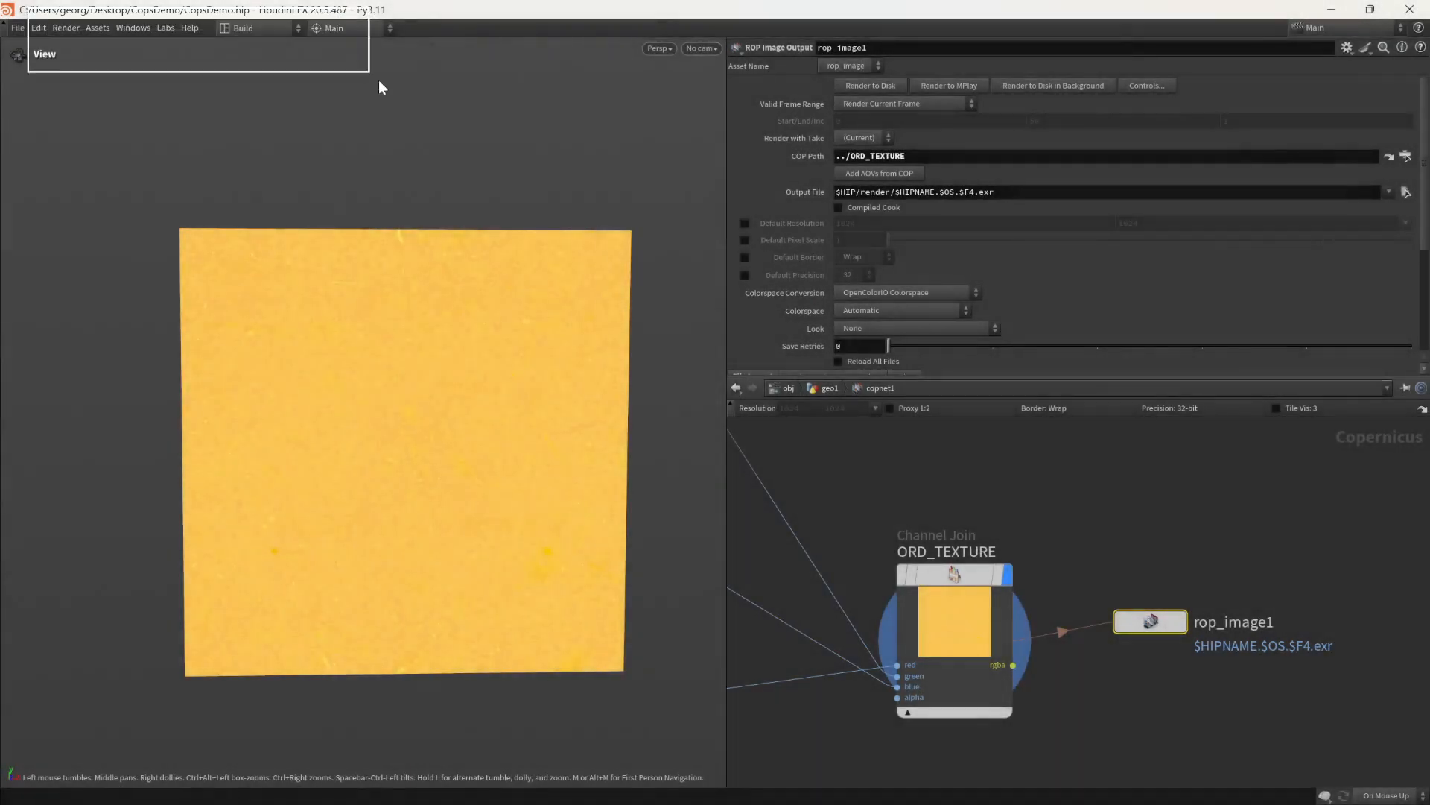
key("super+shift+s")
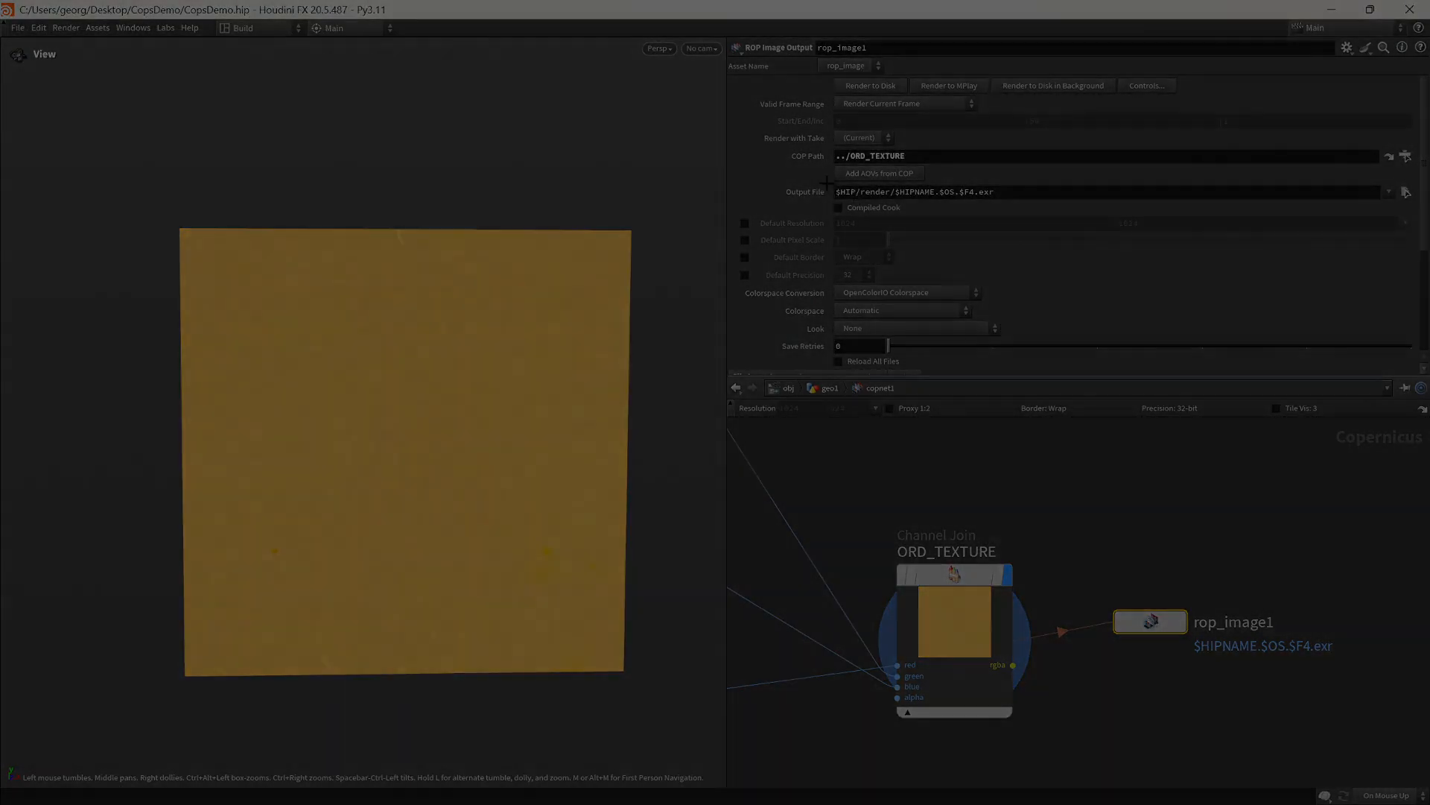
Step: Set rop_image1's output file to $HIP/render/T_Cracked_Dirt_ORD.exr, replacing the $HIPNAME, $OS and $F4 variables
left_click_drag(868, 203, 942, 195)
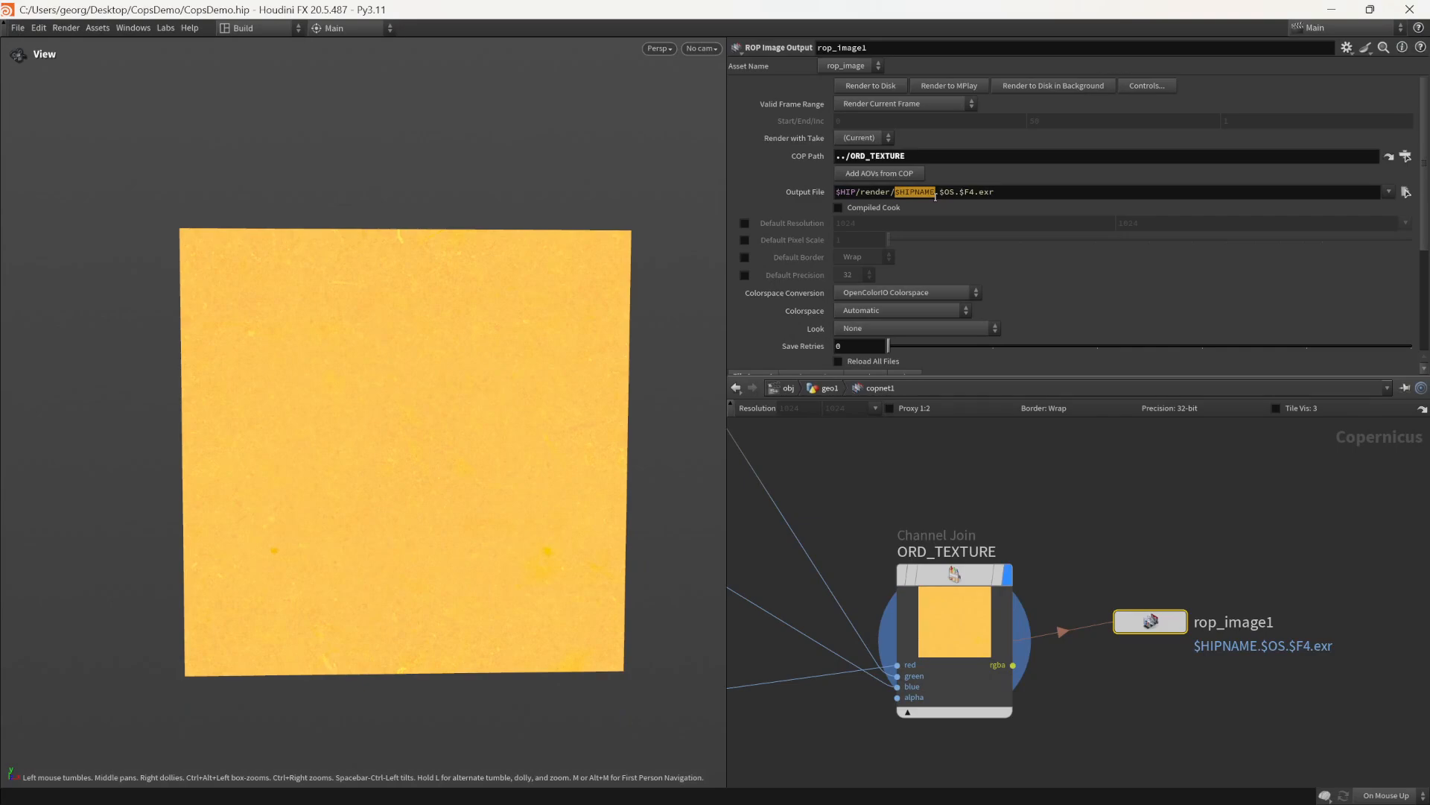
left_click(941, 195)
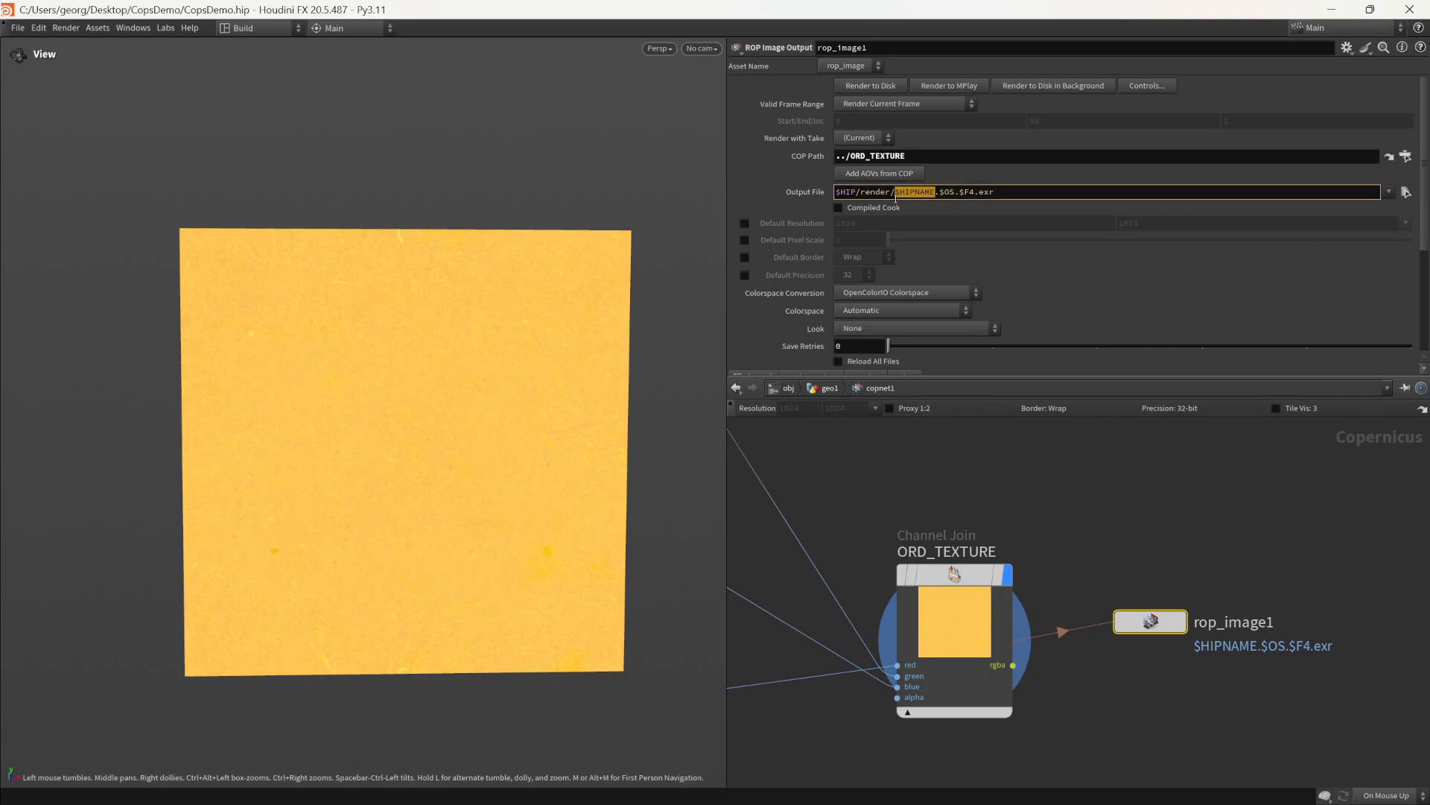
type("Cracke")
key("BackSpace")
key("BackSpace")
key("BackSpace")
key("BackSpace")
key("BackSpace")
key("BackSpace")
key("BackSpace")
key("BackSpace")
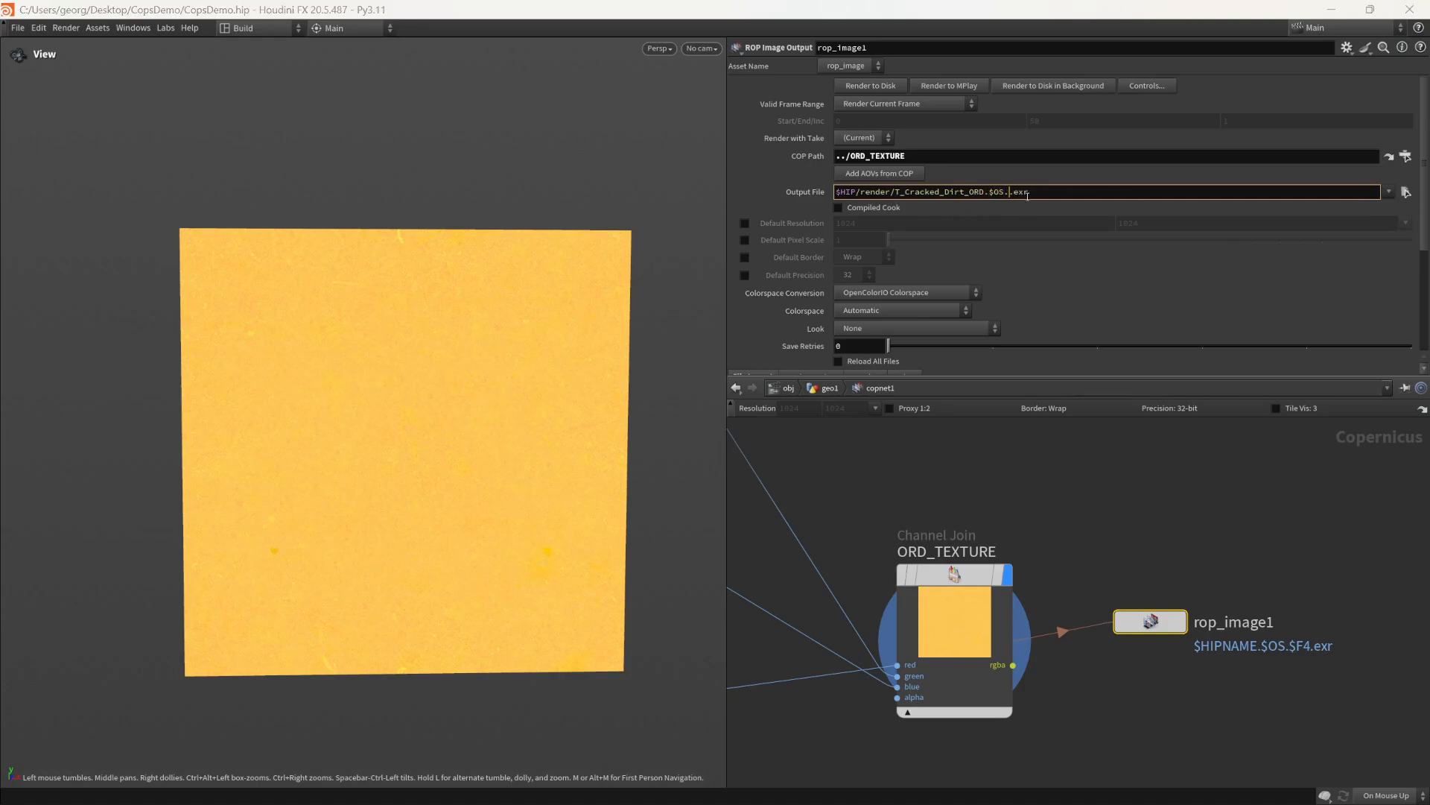
key("Return")
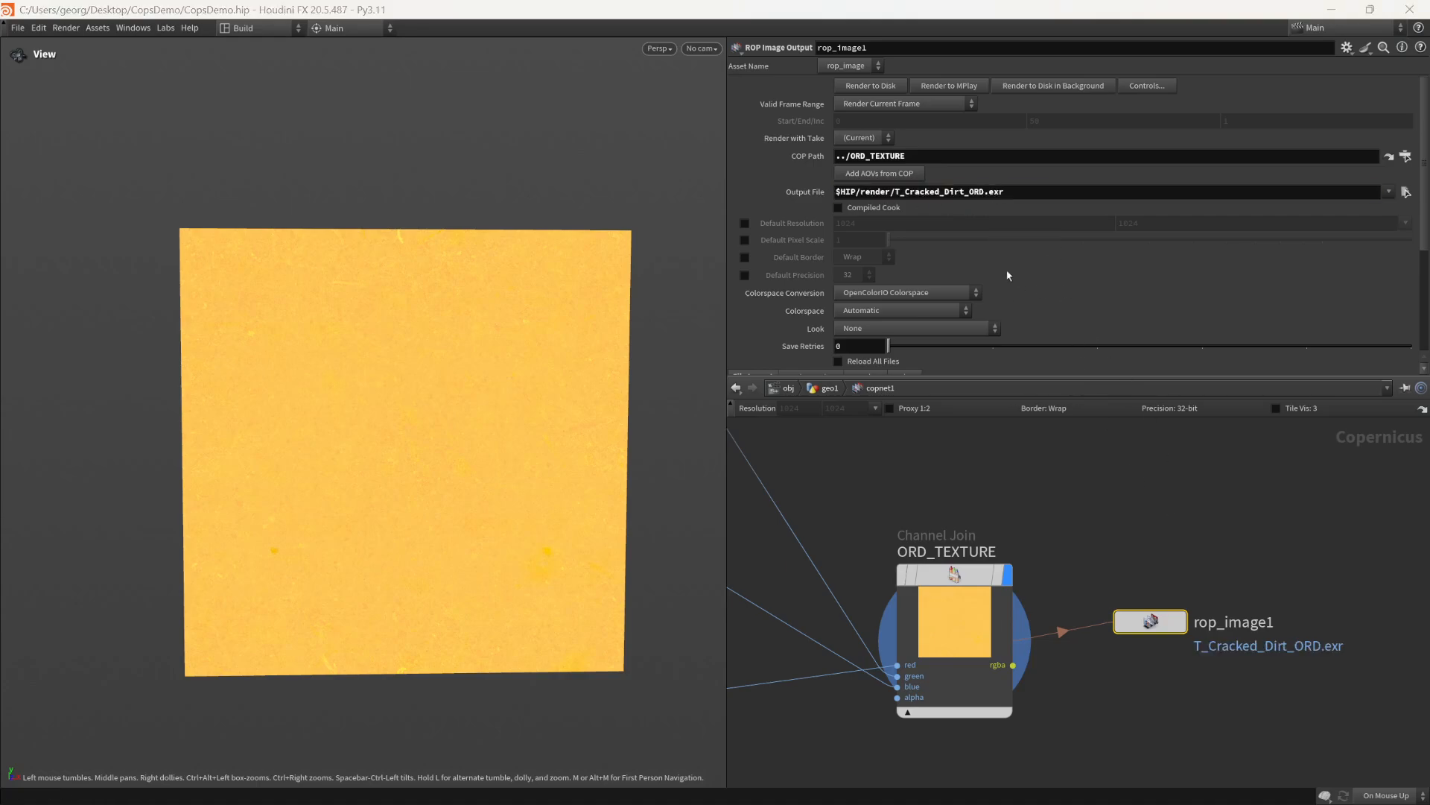
Step: Change the output file's extension to png
double_click(996, 191)
type("png")
key("Return")
middle_click_drag(1161, 553, 1098, 554)
Step: Enlarge the parameter area to check the File Layout settings, and line up rop_image1 beside ORD_TEXTURE
key("ctrl+shift+b")
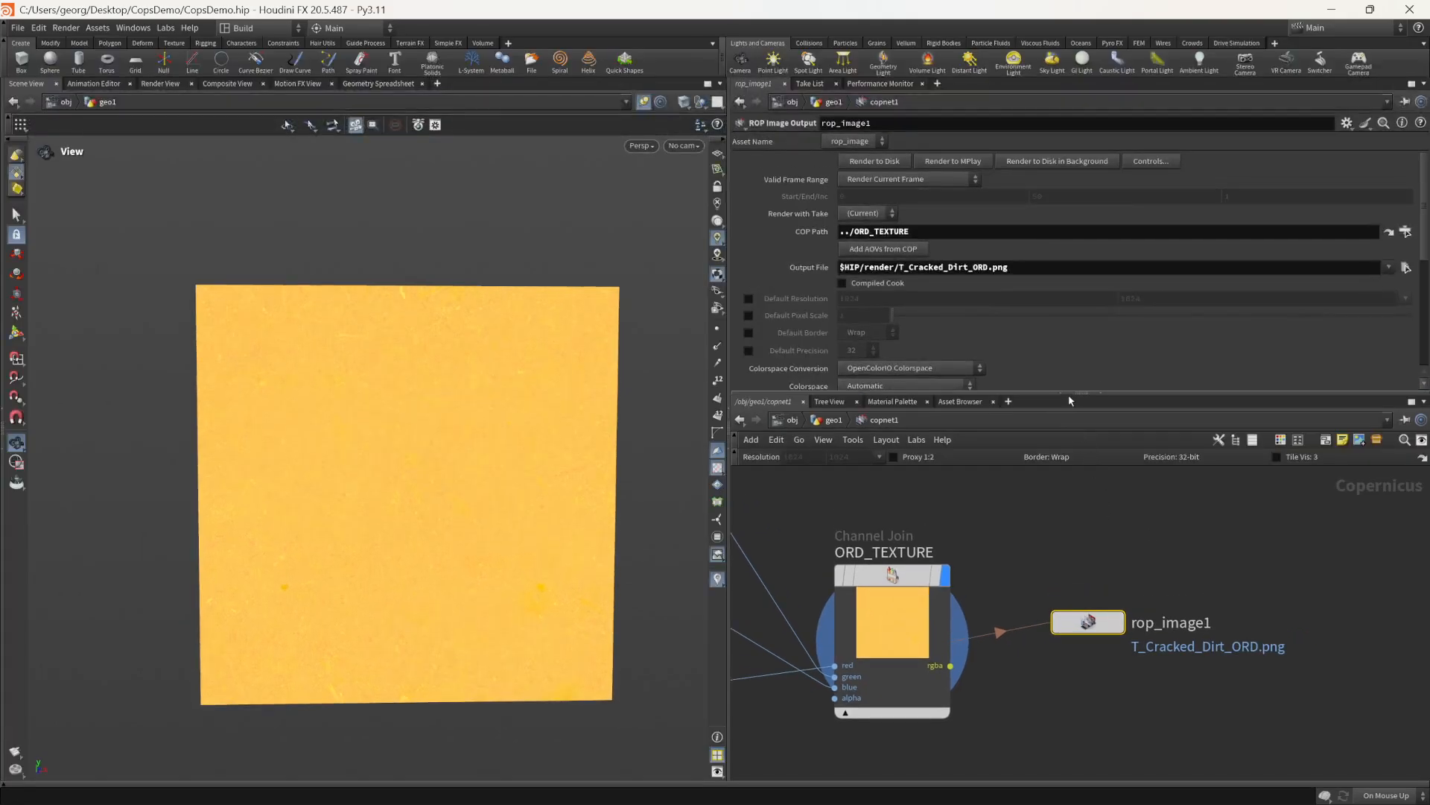
left_click_drag(1069, 393, 1066, 491)
scroll(988, 400, "down", 4)
scroll(837, 291, "up", 1)
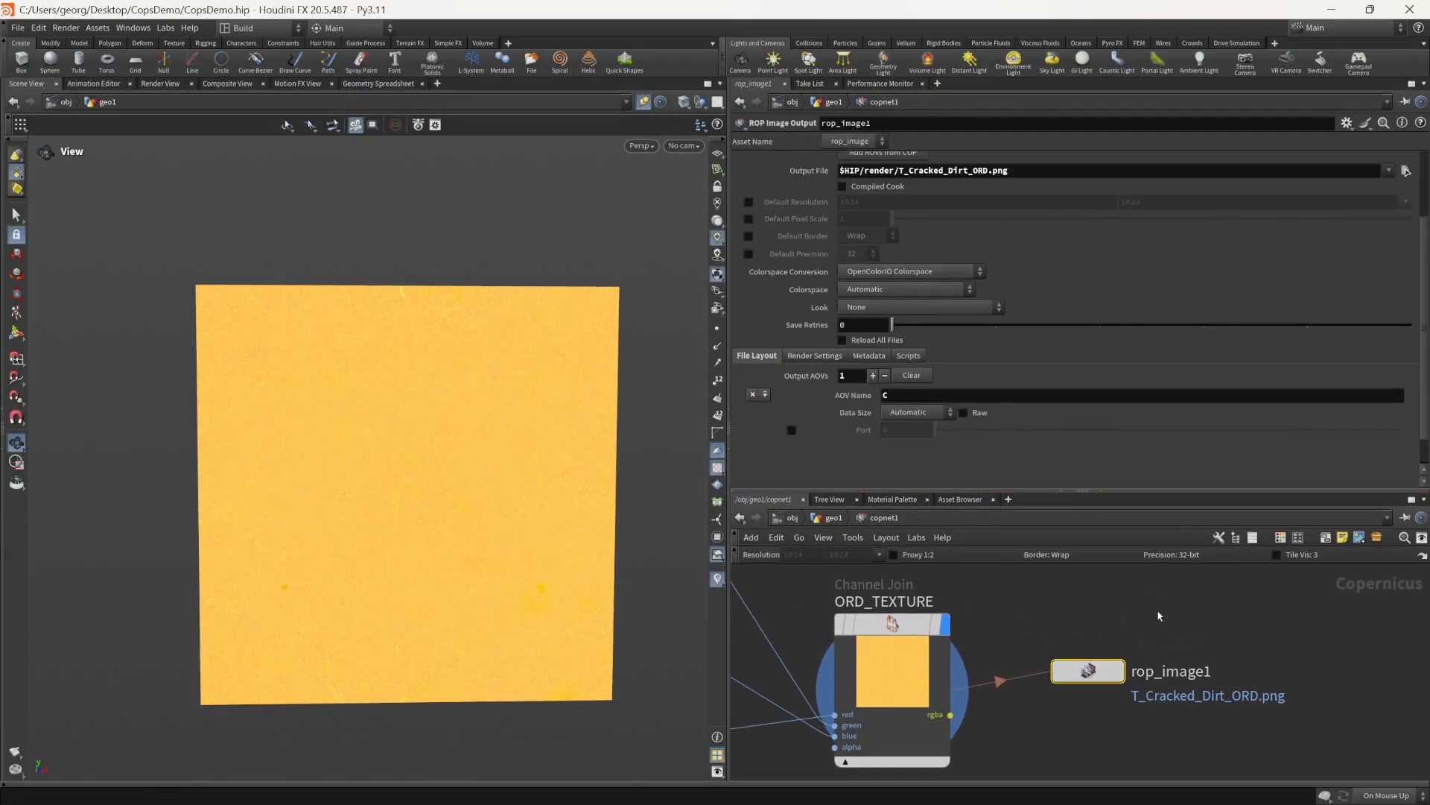
middle_click_drag(1224, 667, 1203, 636)
mouse_move(1064, 640)
left_mouse_down()
mouse_move(1049, 648)
mouse_move(1075, 650)
left_mouse_up()
Step: Render the packed ORD texture from rop_image1 to disk
scroll(1133, 610, "down", 1)
scroll(962, 441, "up", 1)
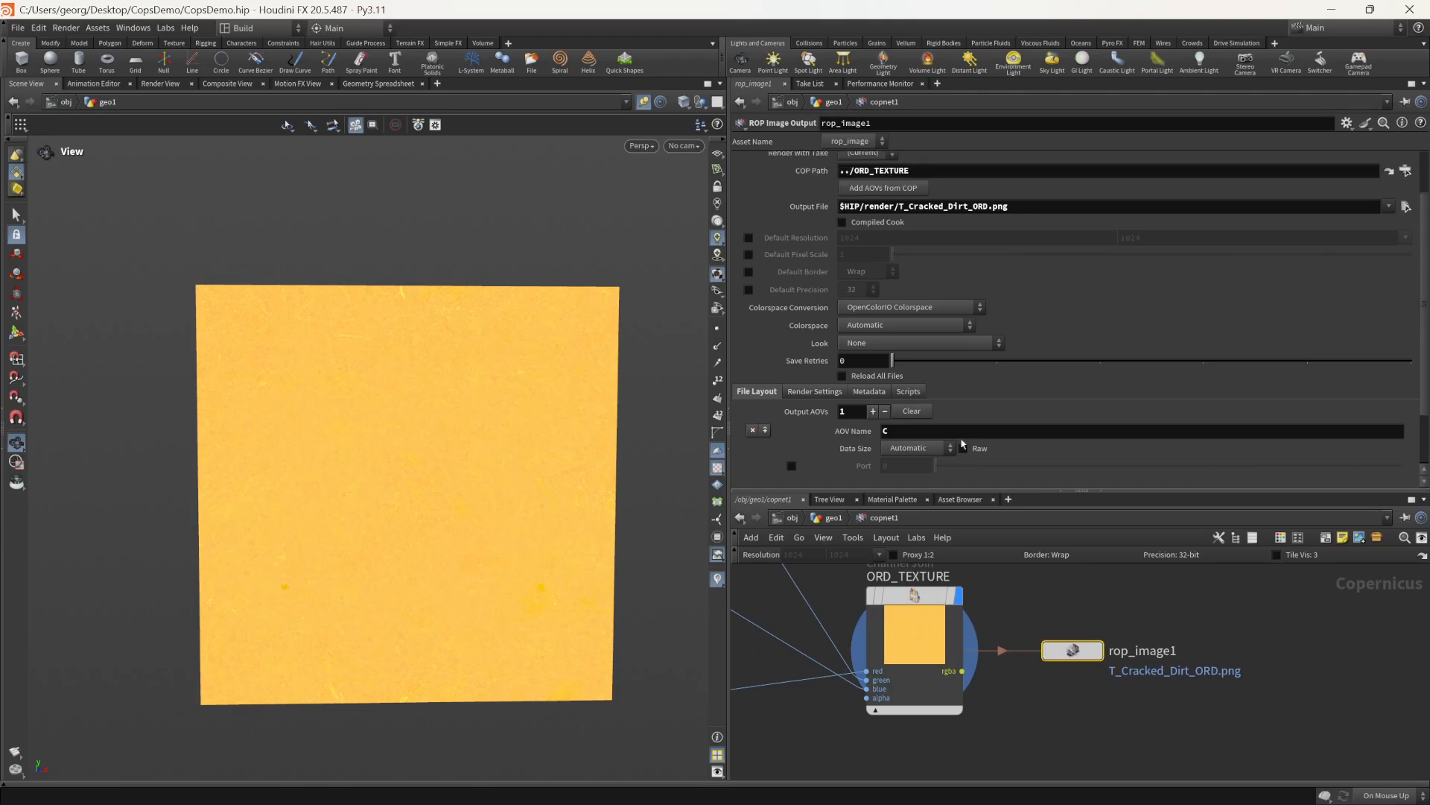
scroll(962, 443, "up", 3)
left_click(882, 163)
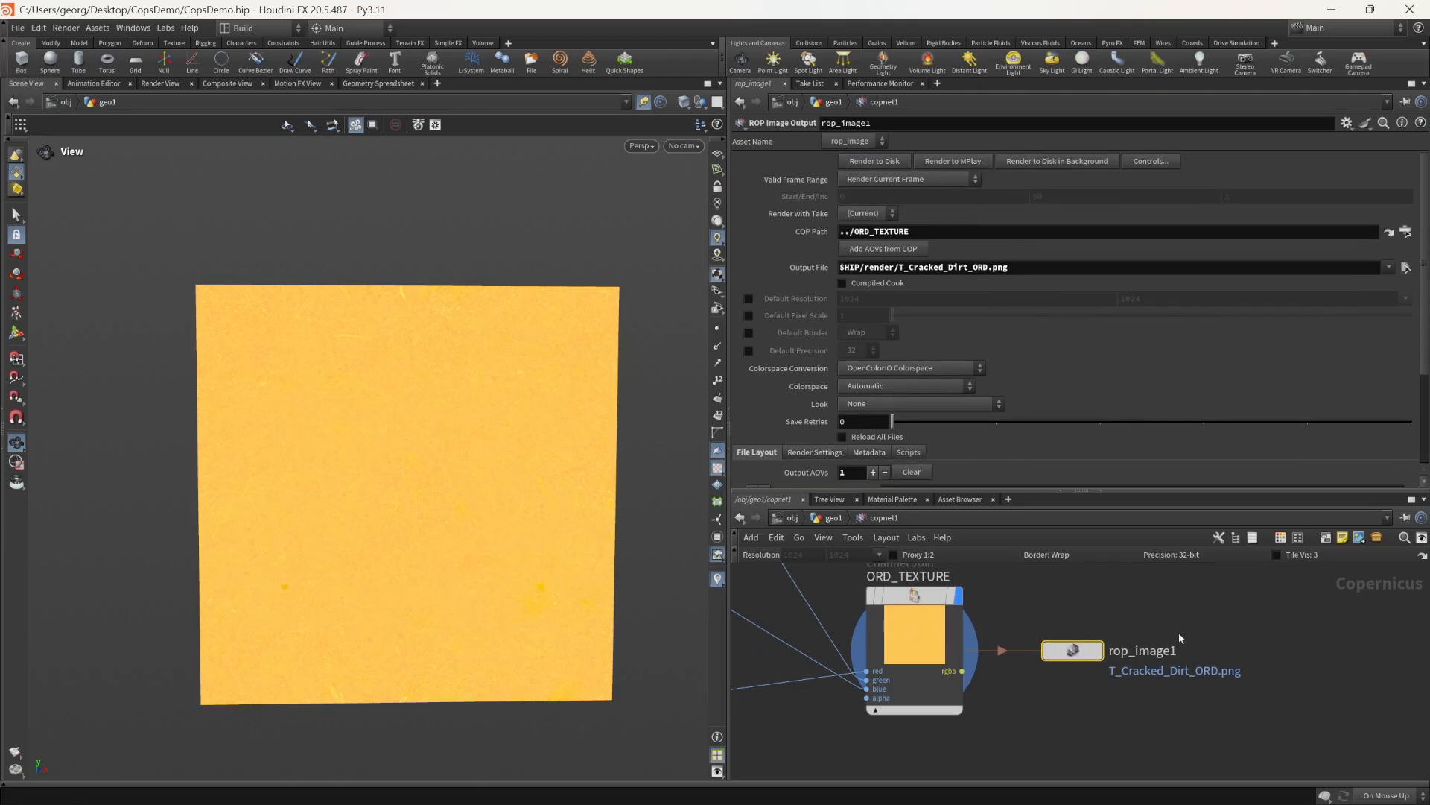
Step: Duplicate rop_image1 and place the copy above it, to the right of the preview material node
scroll(1103, 634, "down", 3)
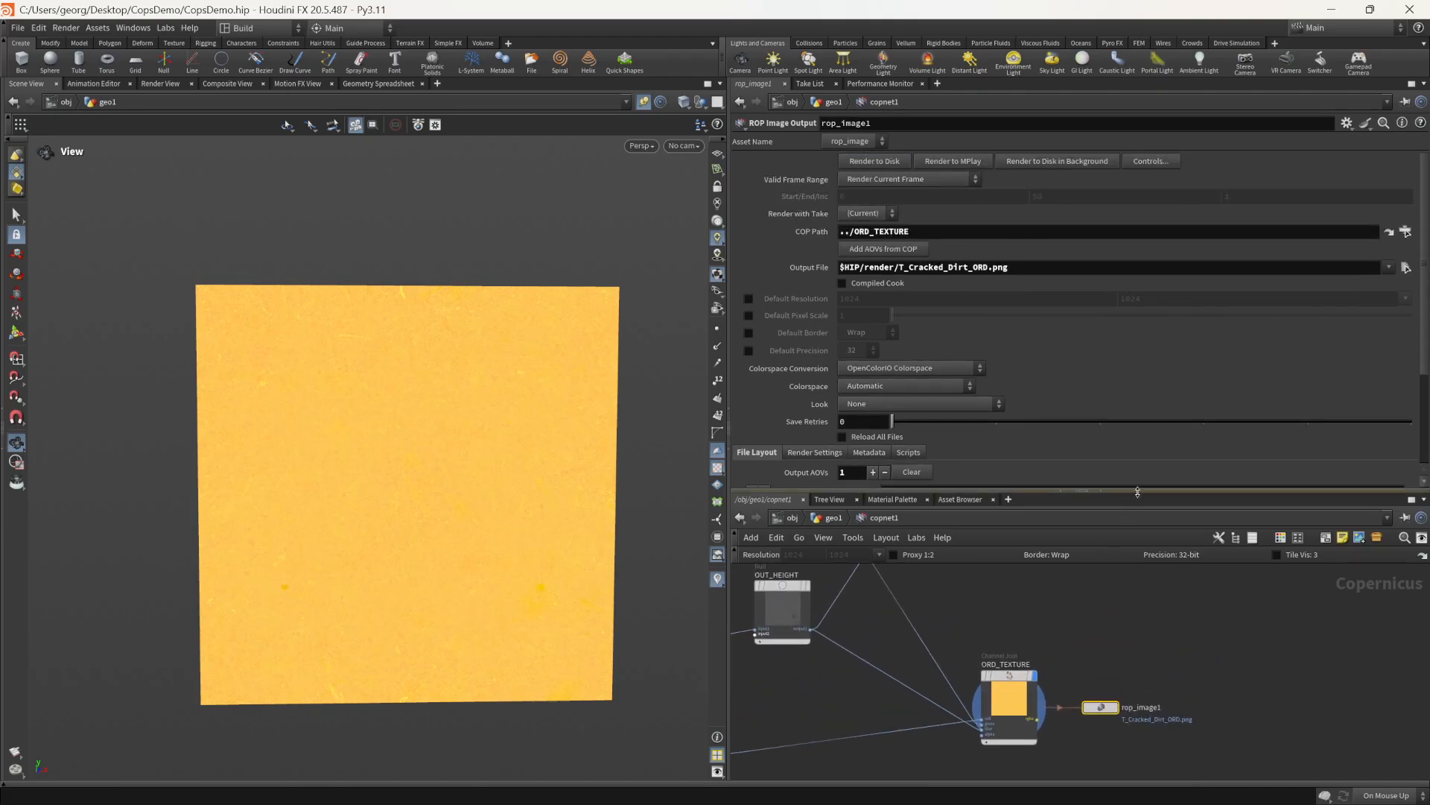
left_click_drag(1136, 492, 1124, 392)
key("ctrl+shift+b")
middle_click_drag(1151, 523, 1155, 578)
left_click_drag(1154, 583, 1089, 723)
key("ctrl+c")
middle_click_drag(1133, 527, 1133, 606)
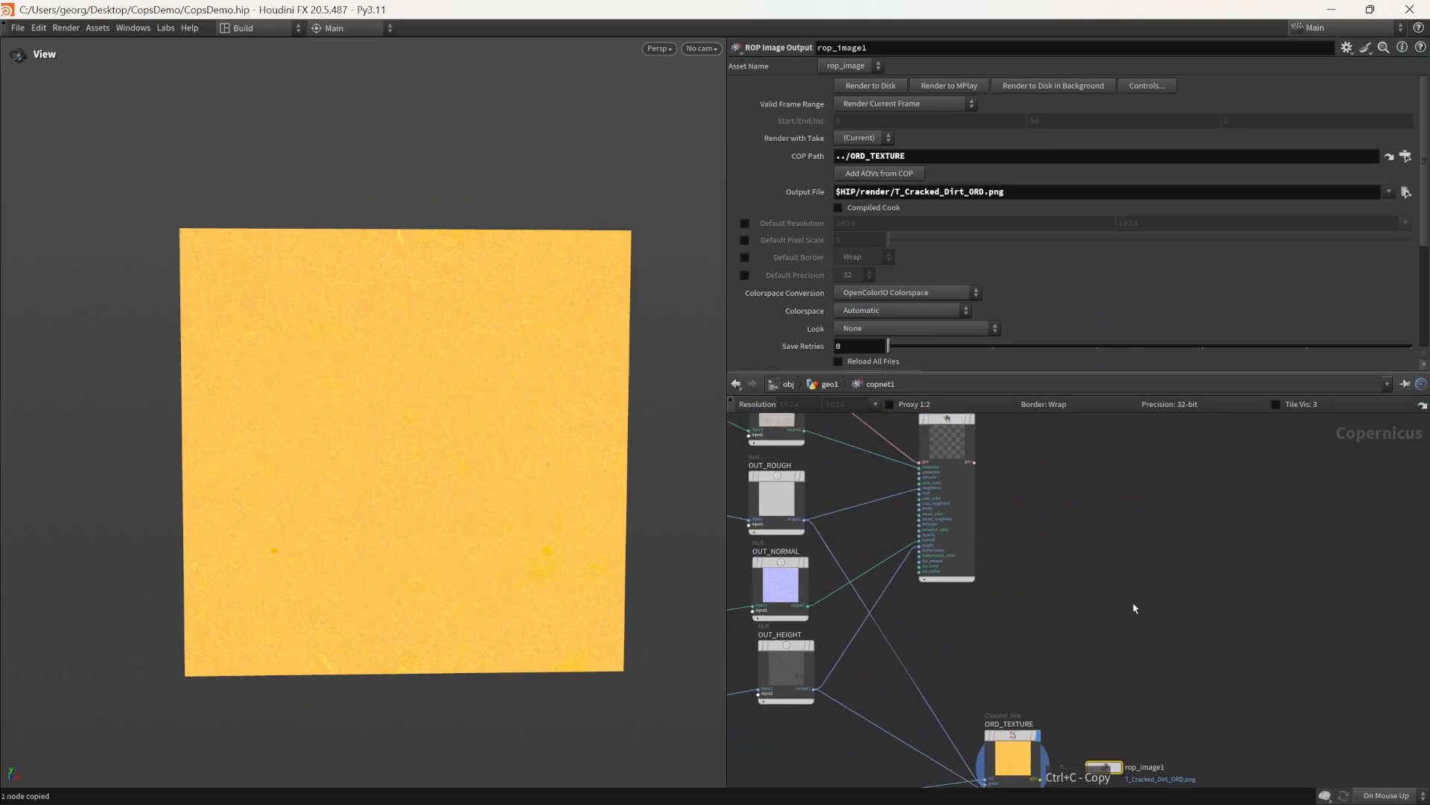
key("ctrl+v")
middle_click_drag(1019, 607, 1040, 606)
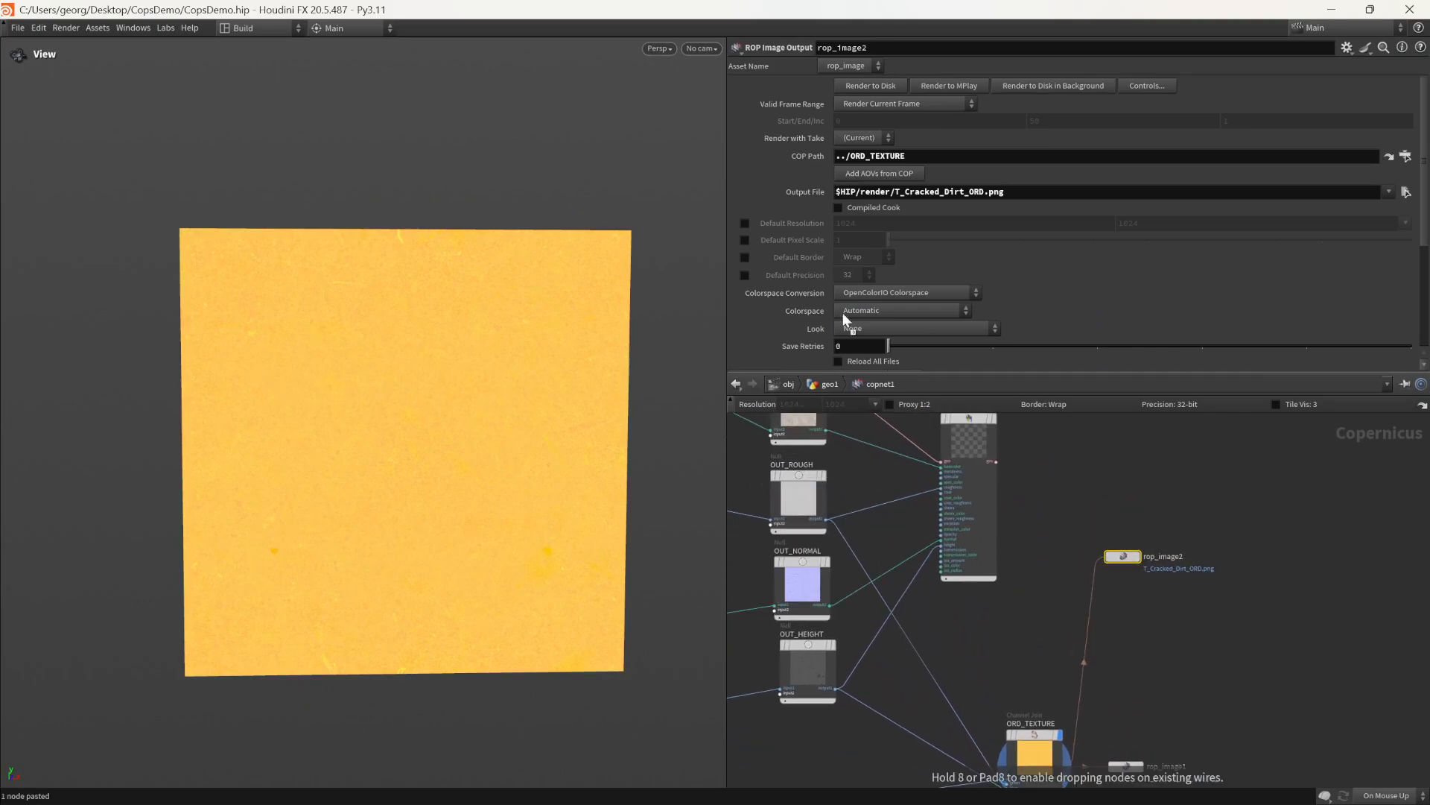
Step: Set rop_image2's COP path to OUT_NORMAL and its output file to $HIP/render/T_Cracked_Dirt_NORMAL.png
left_click_drag(886, 158, 886, 158)
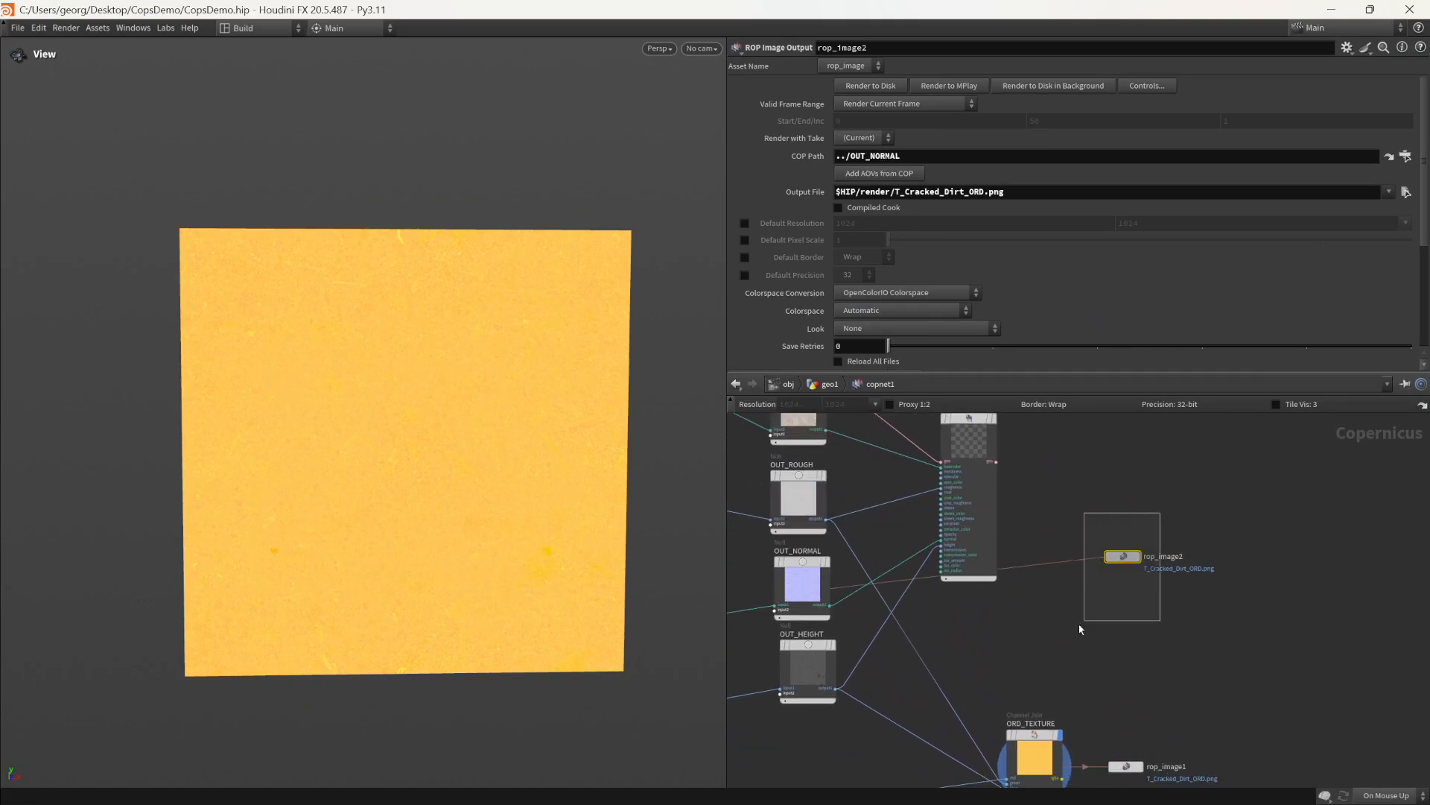
left_click_drag(983, 195, 962, 199)
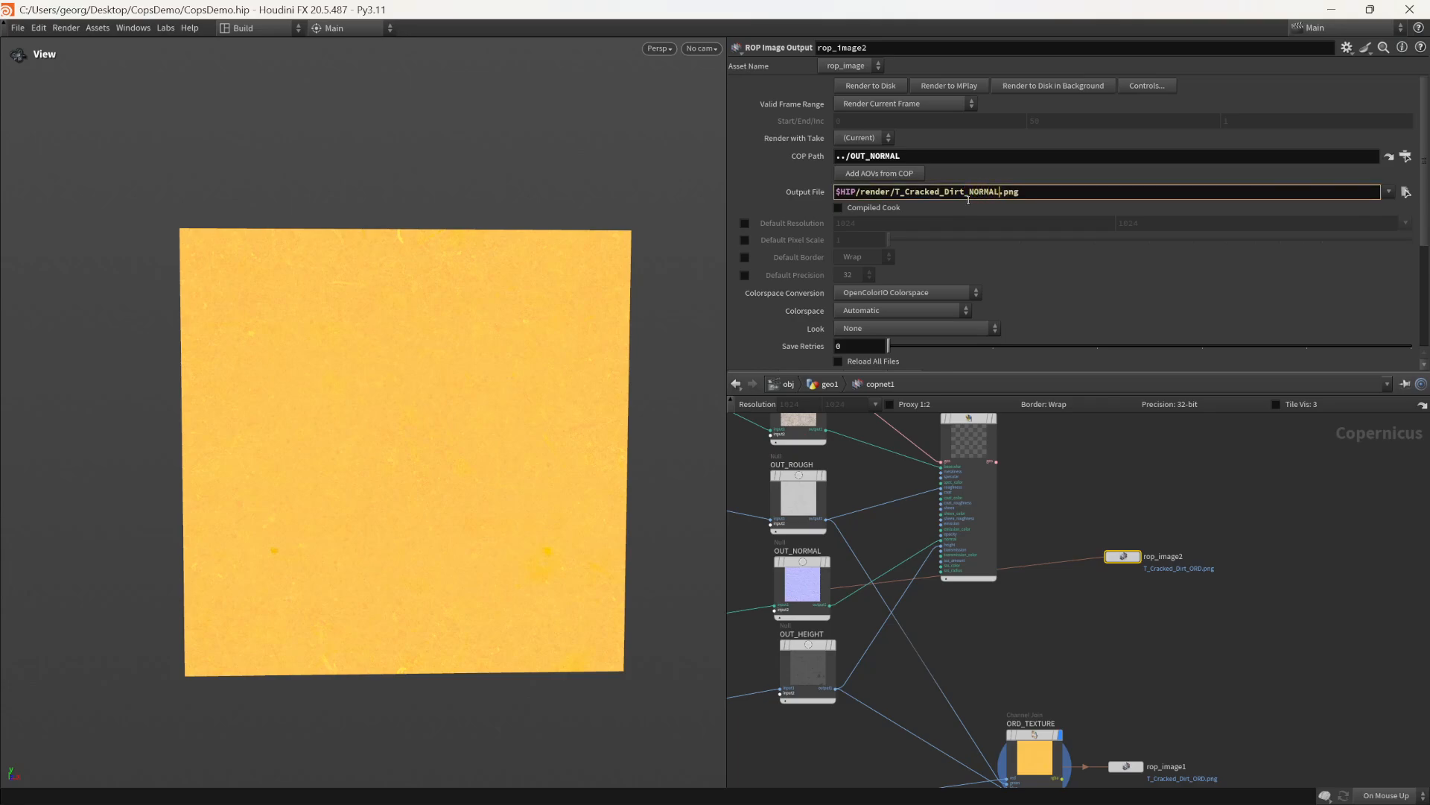
Step: Duplicate rop_image2 and place the copy above it, level with the OUT_CLR null
left_click_drag(1181, 508, 1075, 617)
key("ctrl+c")
middle_click_drag(1130, 435, 1118, 584)
key("ctrl+v")
middle_click_drag(1051, 497, 1106, 497)
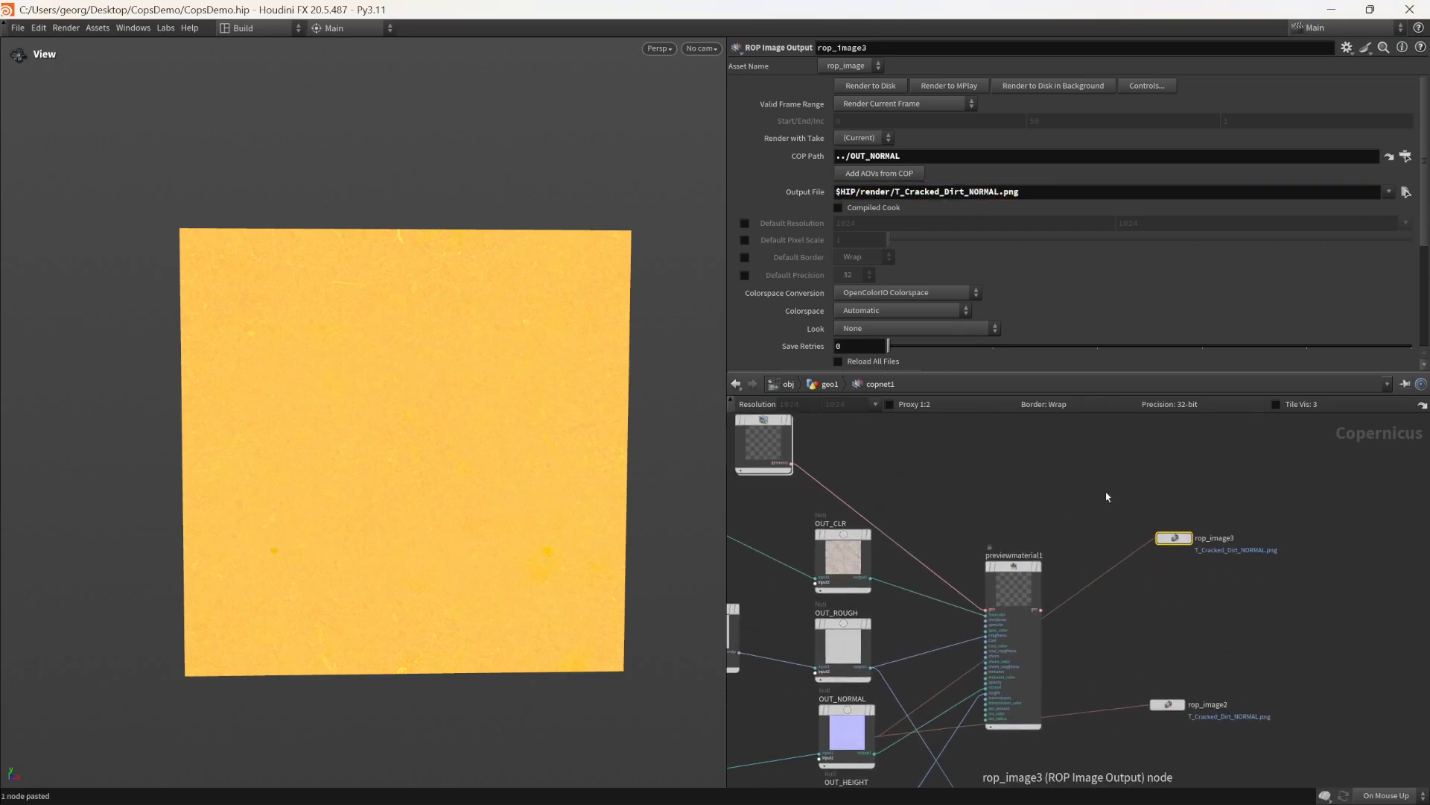
Step: Set rop_image3's COP path to OUT_CLR and its output file to $HIP/render/T_Cracked_Dirt_COLOUR.png
left_click_drag(833, 550, 887, 156)
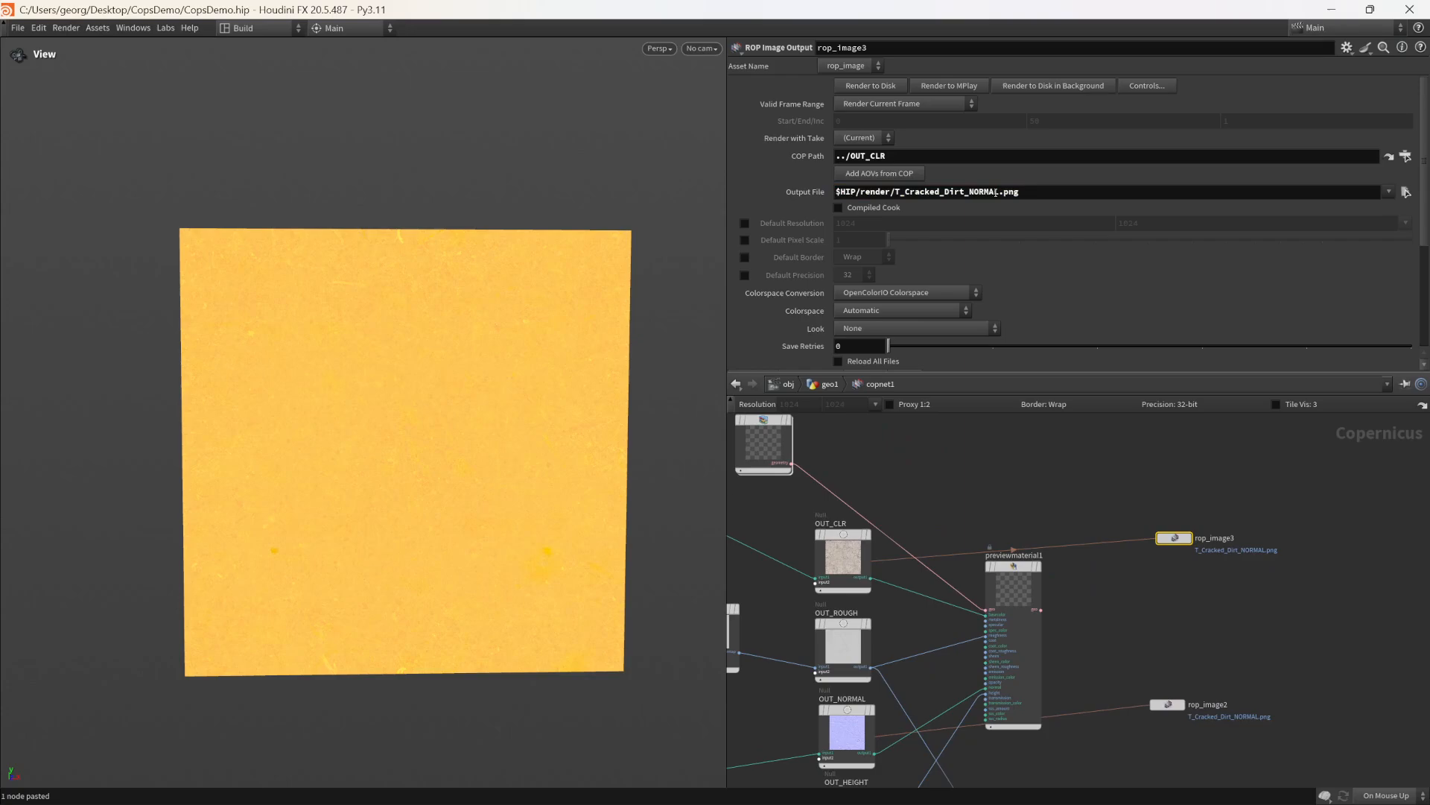
left_click_drag(998, 192, 978, 192)
type("COLOU")
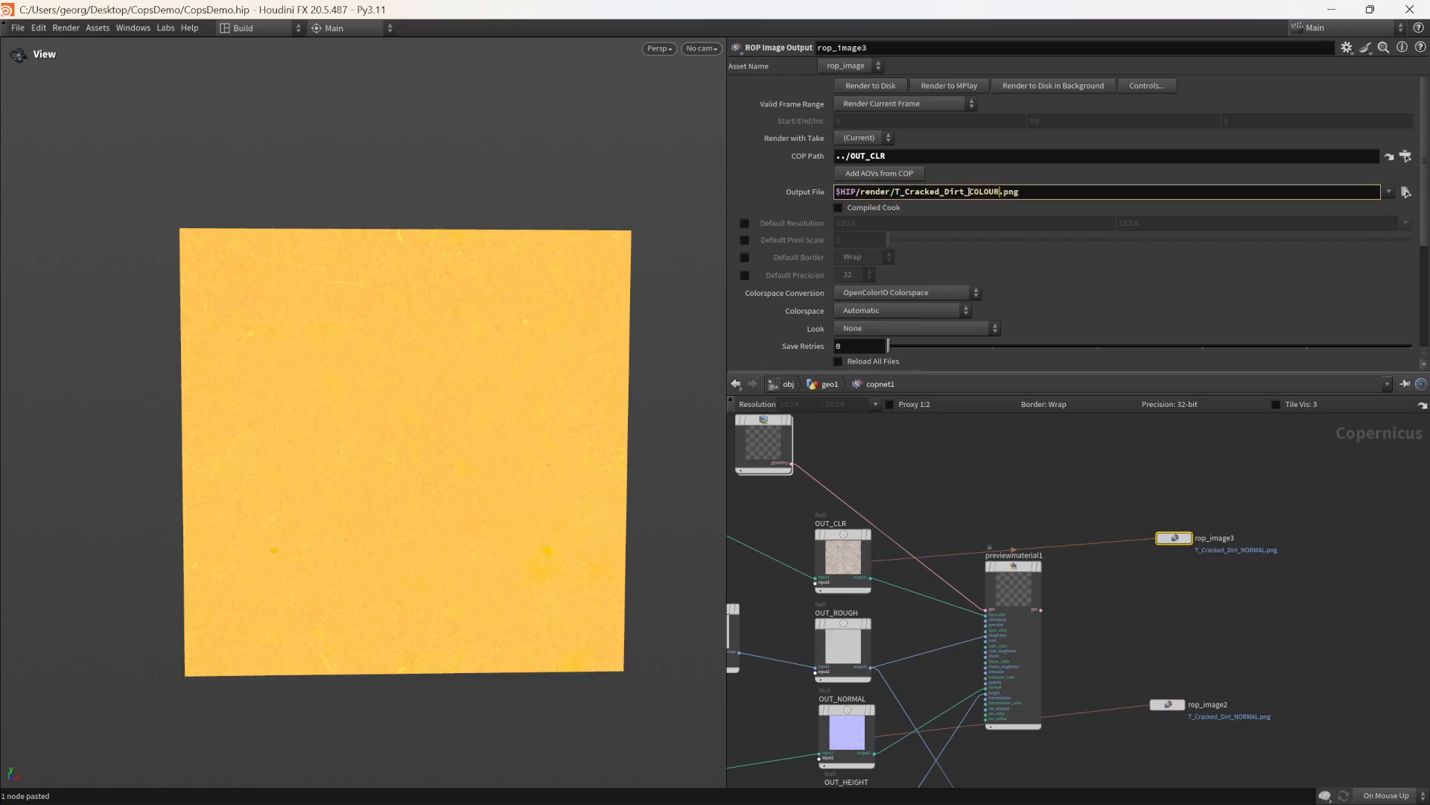
key("Return")
Step: Save the scene and bring the whole export section of the network into view
left_click(1197, 601)
scroll(1197, 581, "down", 1)
middle_click_drag(1318, 662, 1199, 553)
key("ctrl+s")
scroll(1226, 555, "down", 1)
scroll(1173, 726, "down", 2)
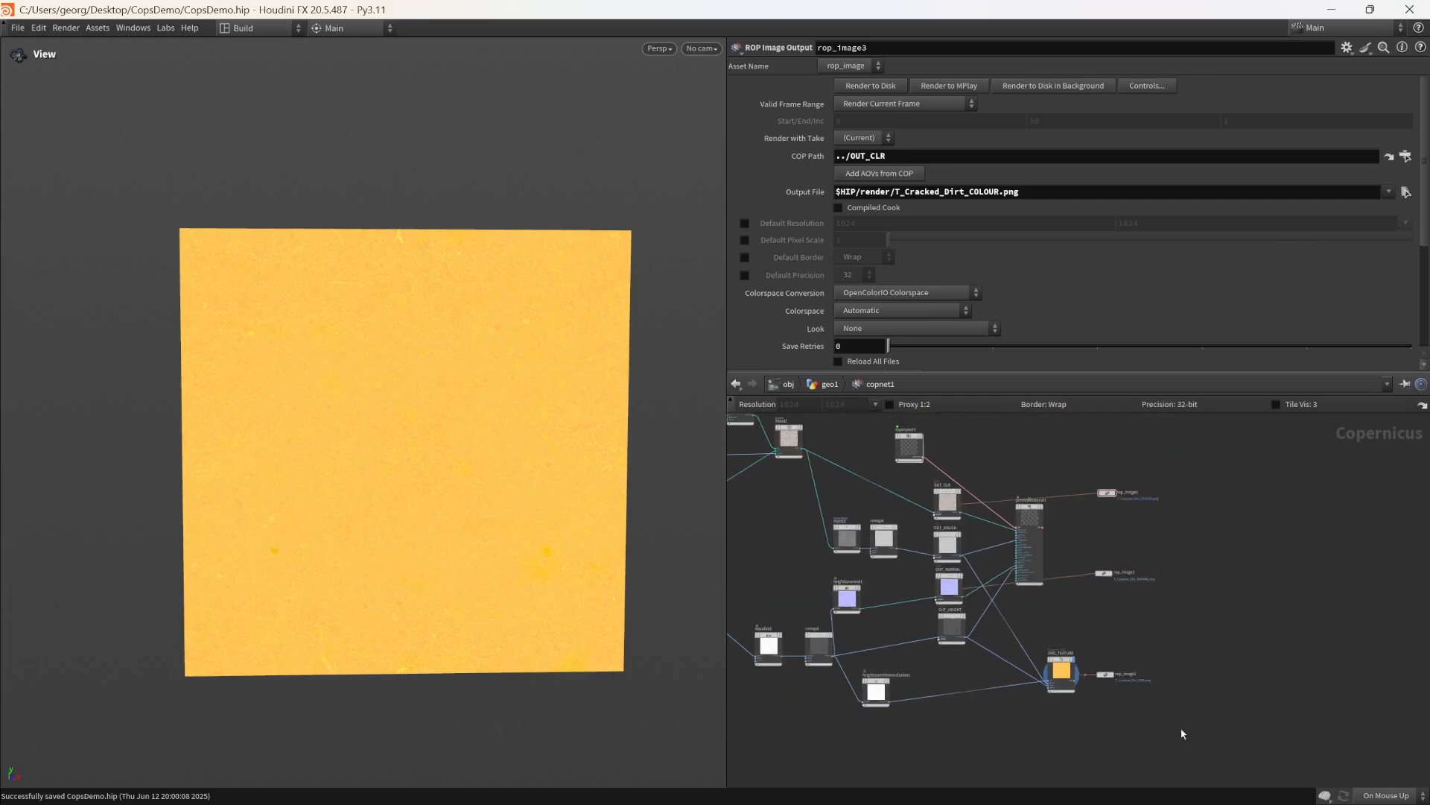
Step: Select all three ROP image nodes and render them to disk together
left_click_drag(1183, 734, 1093, 468)
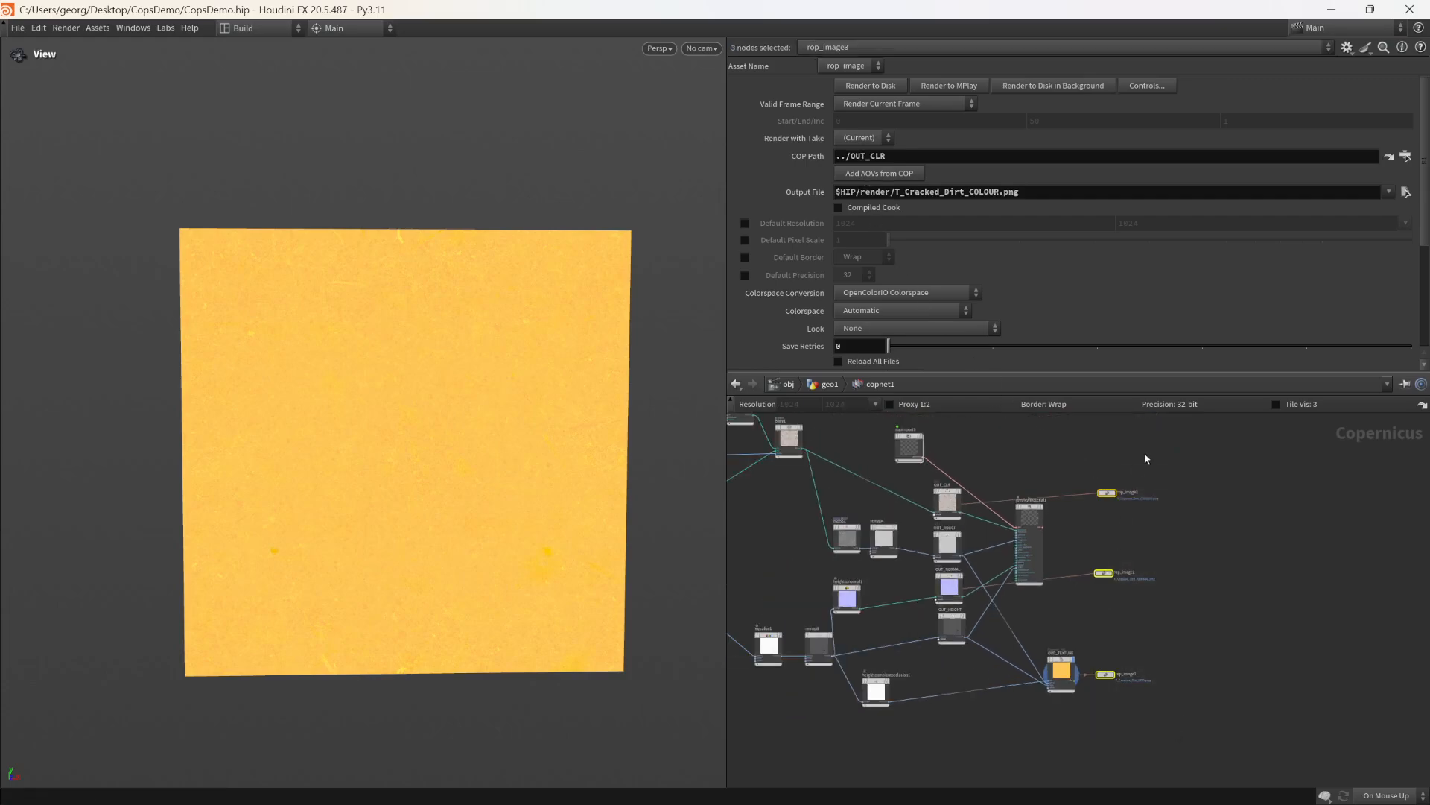
left_click(872, 87)
Step: Look up the render folder in the output file chooser, copy its path and close the chooser
left_click(1405, 193)
triple_click(1139, 44)
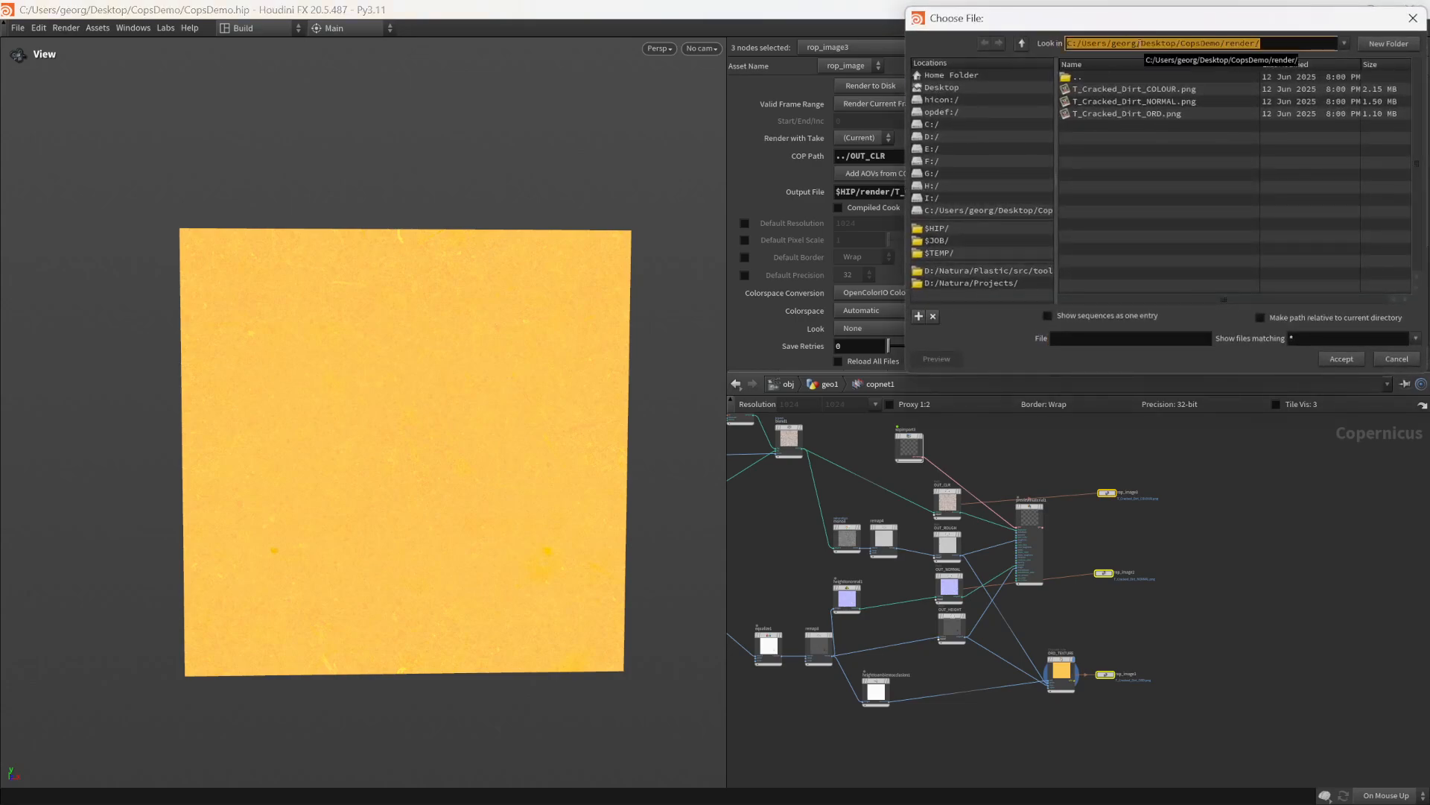
left_click(1413, 18)
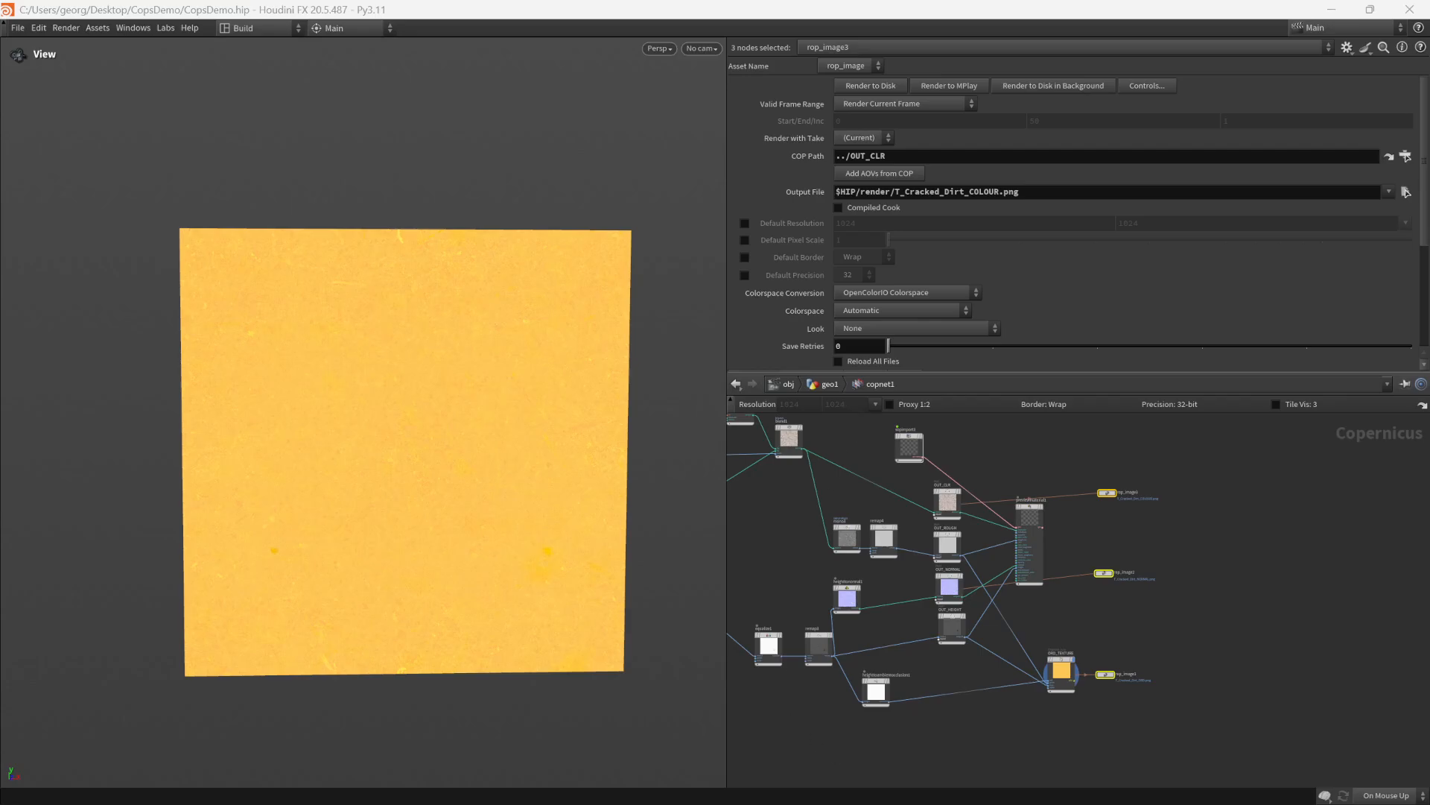
Step: Switch to File Explorer, open the copied render folder path in a new tab and enlarge the thumbnails
key("alt+Tab")
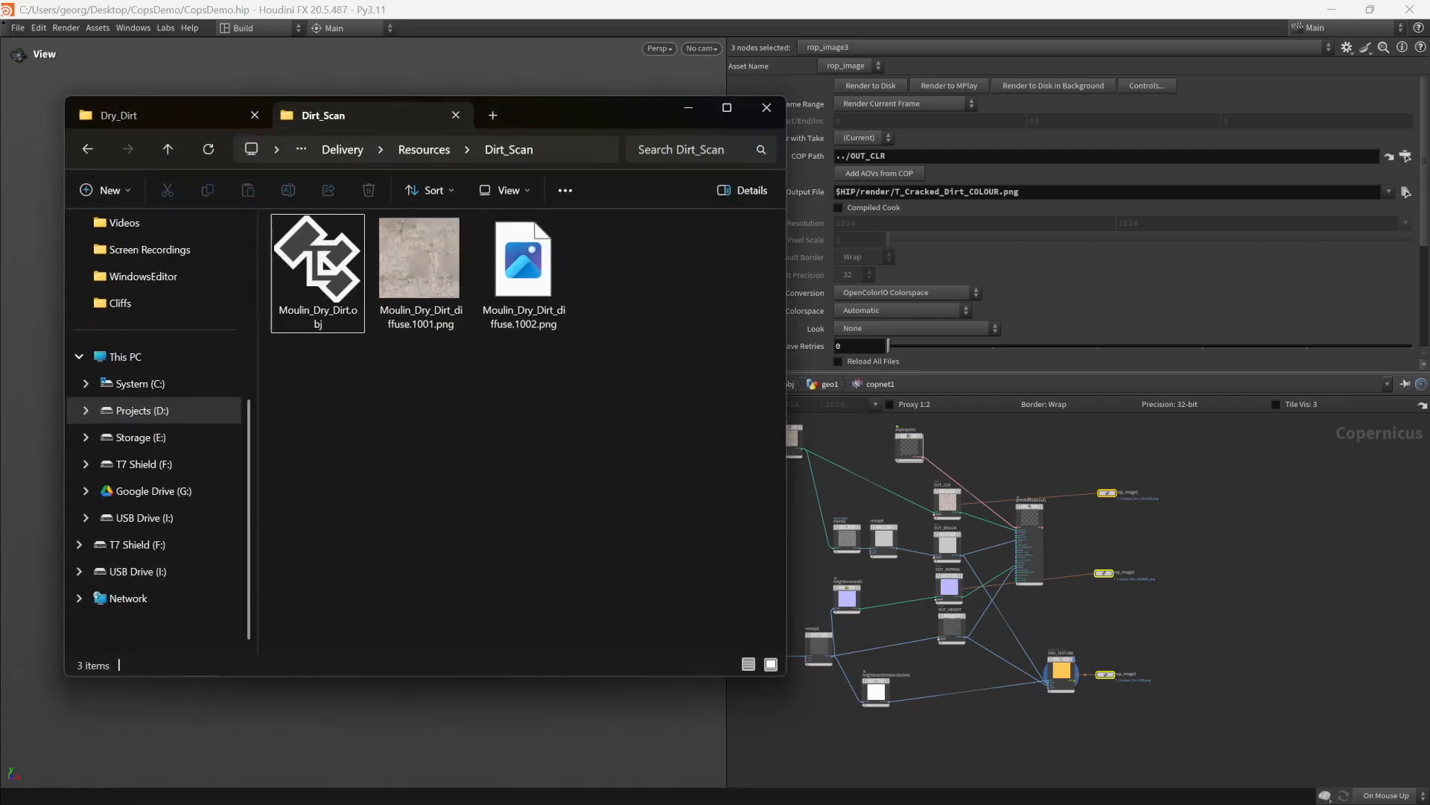
left_click(492, 115)
left_click(472, 149)
key("ctrl+v")
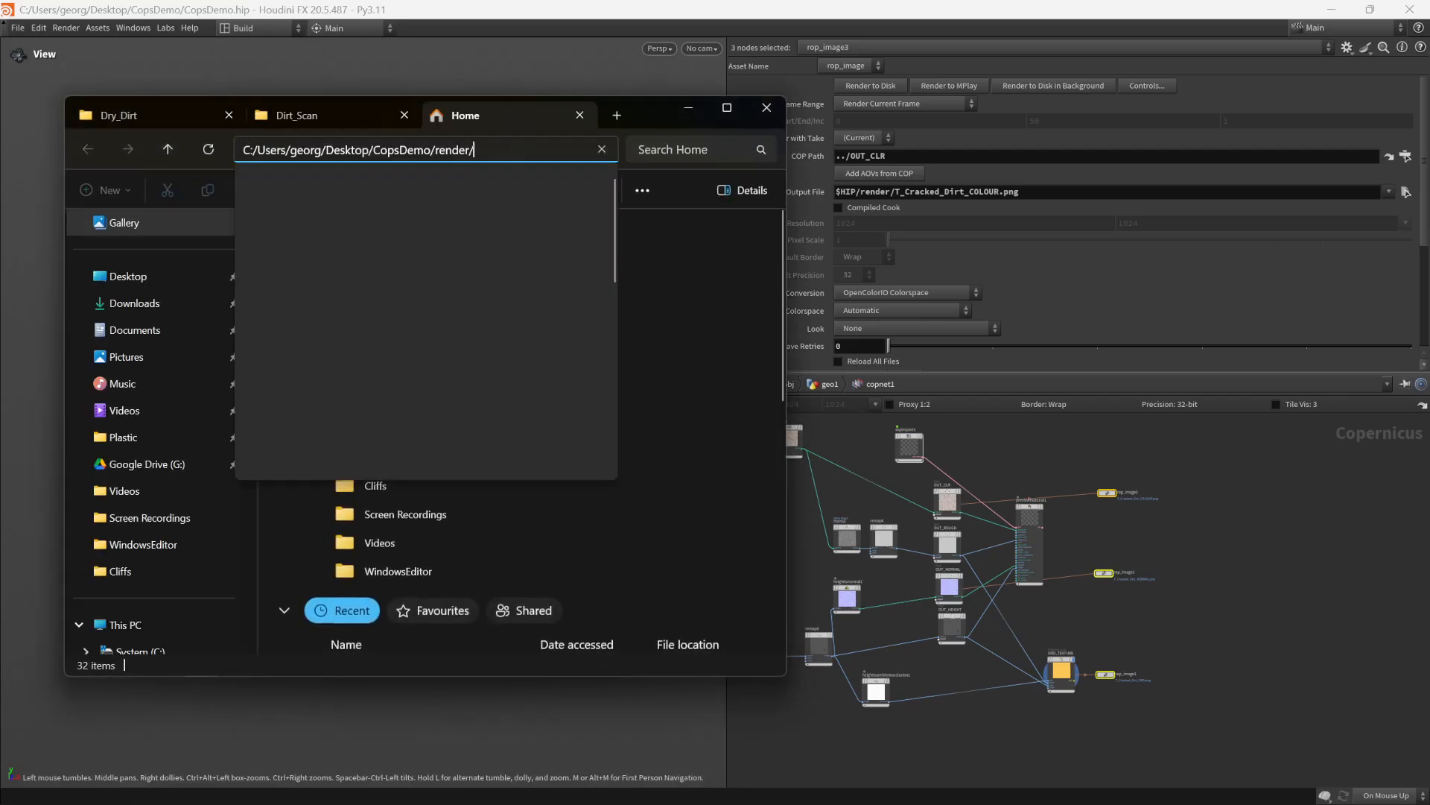
key("Return")
scroll(596, 437, "up", 3, "ctrl")
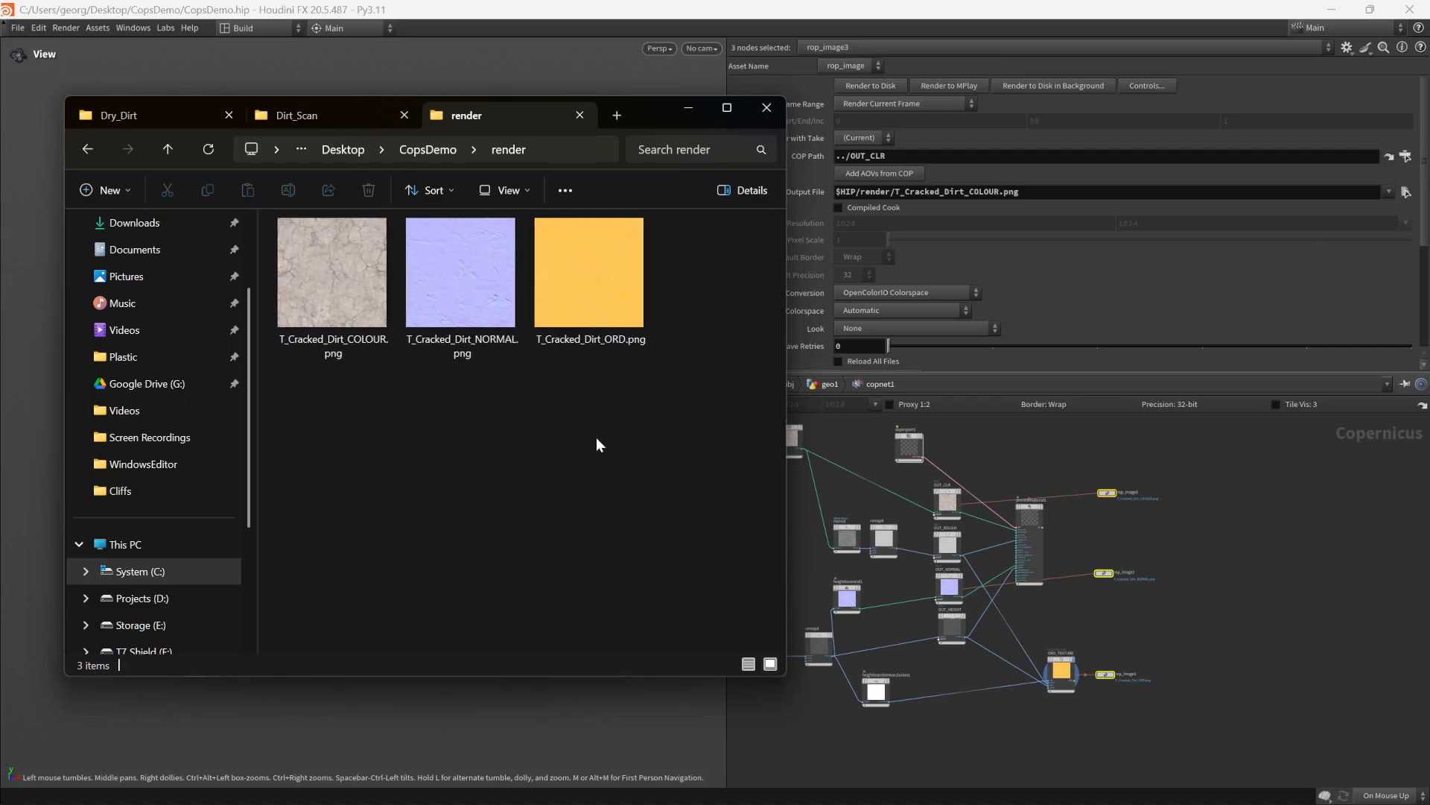
Step: Open T_Cracked_Dirt_COLOUR.png maximised, compare it with the rendered normal map, and snip the colour image
double_click(656, 122)
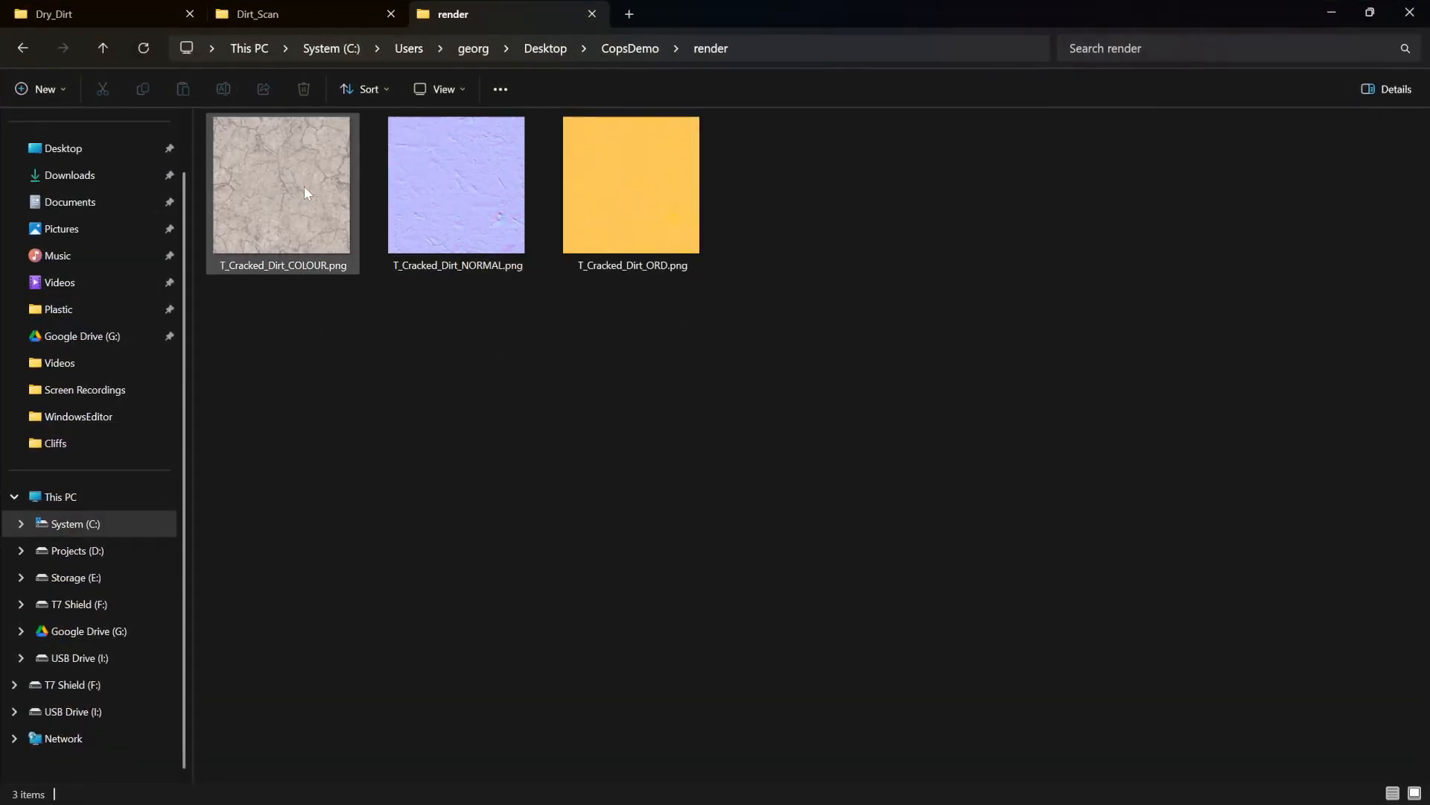
double_click(311, 207)
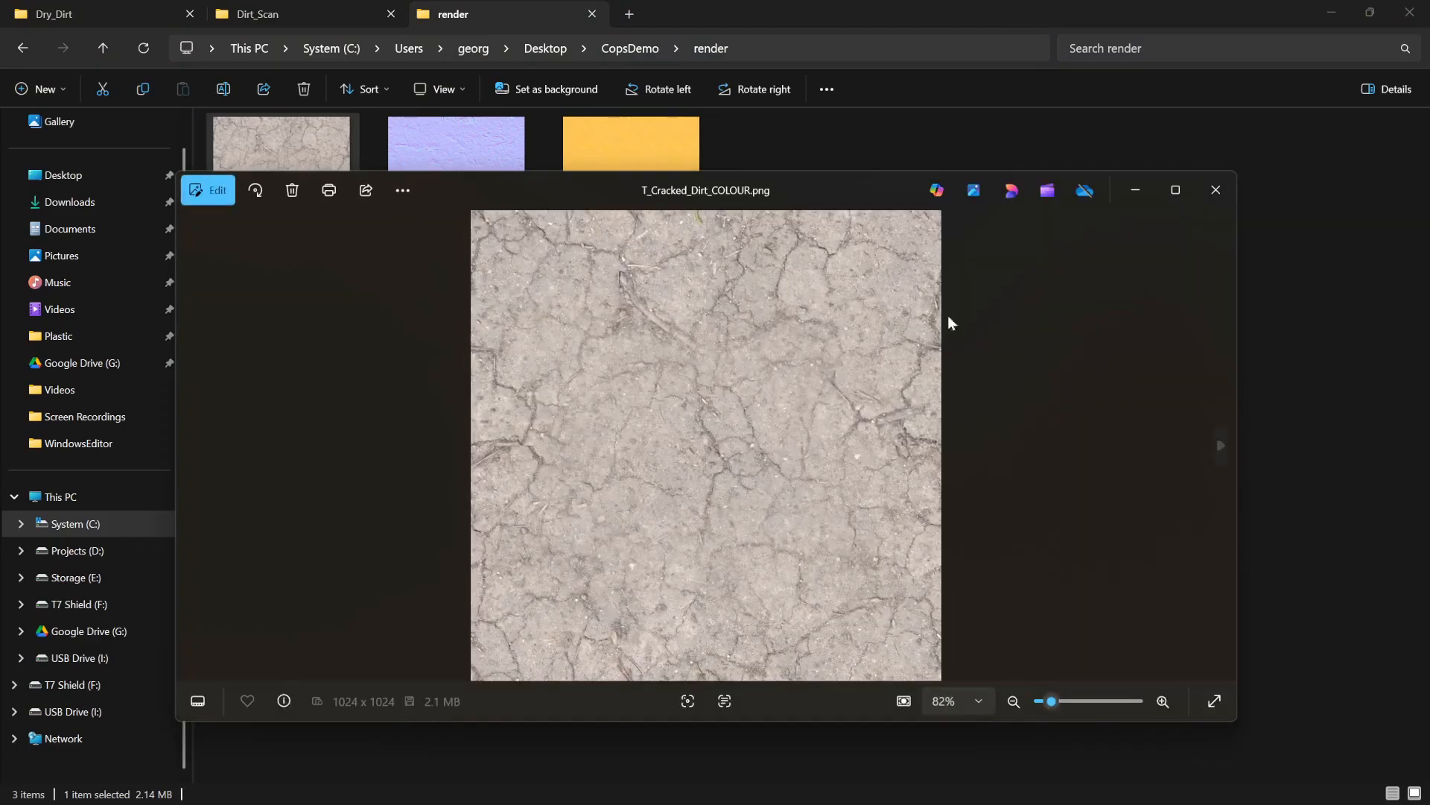
left_click(1178, 190)
key("Right")
key("Left")
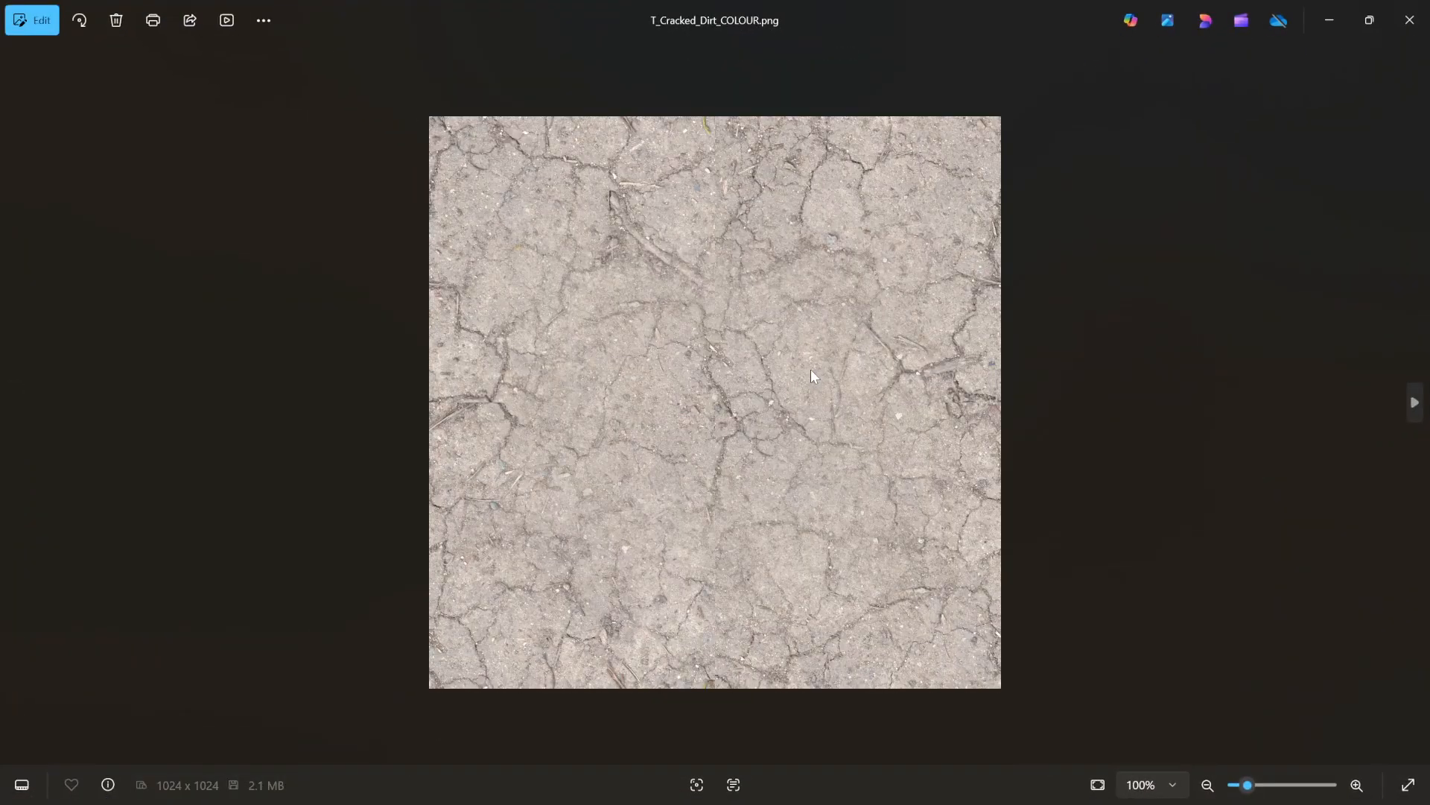
key("Right")
key("Left")
key("Right")
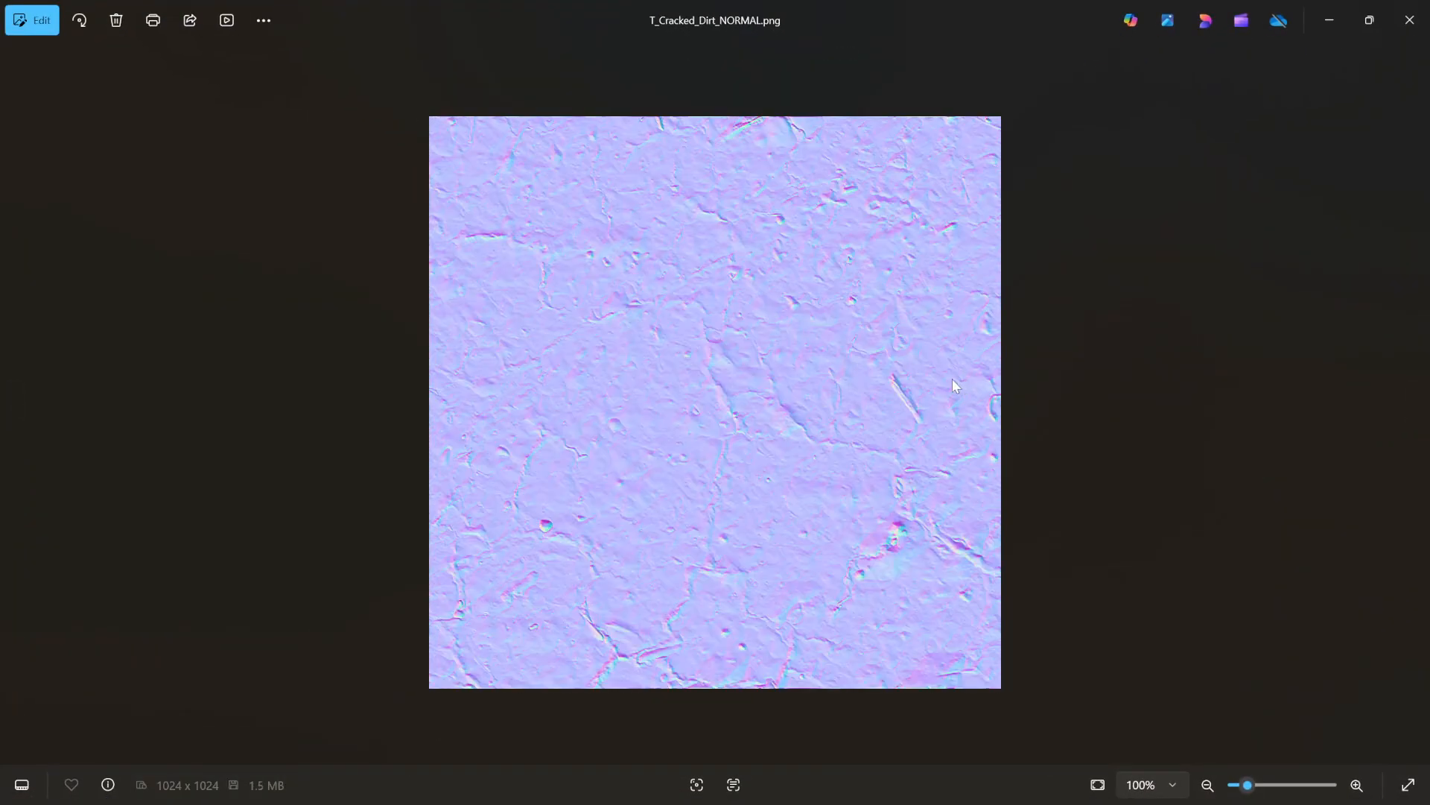
key("Left")
key("super+shift+s")
left_click_drag(430, 113, 1002, 687)
Step: Minimise the image viewer and File Explorer, and return to the export nodes in Houdini
left_click(1320, 15)
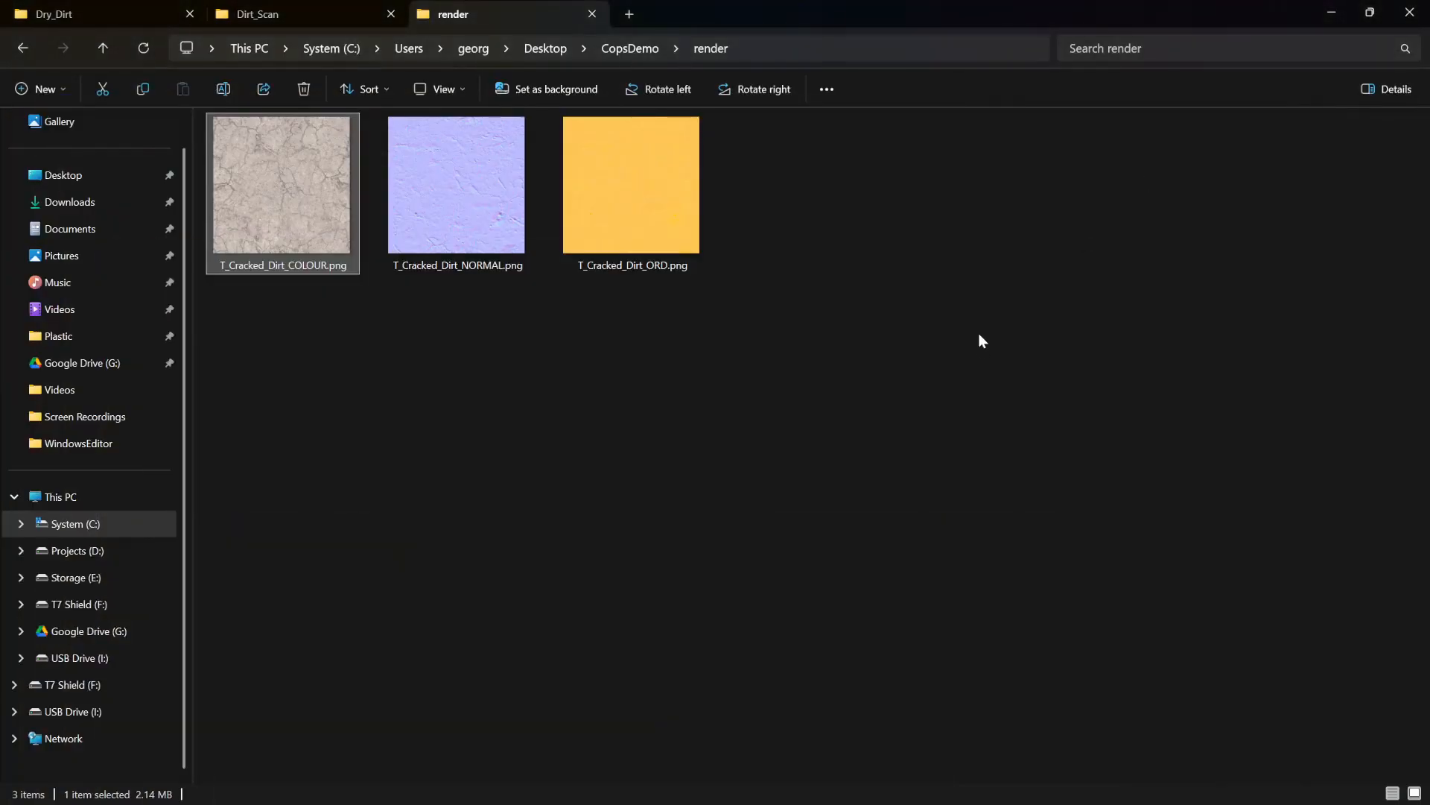
left_click(1323, 13)
scroll(1080, 522, "up", 4)
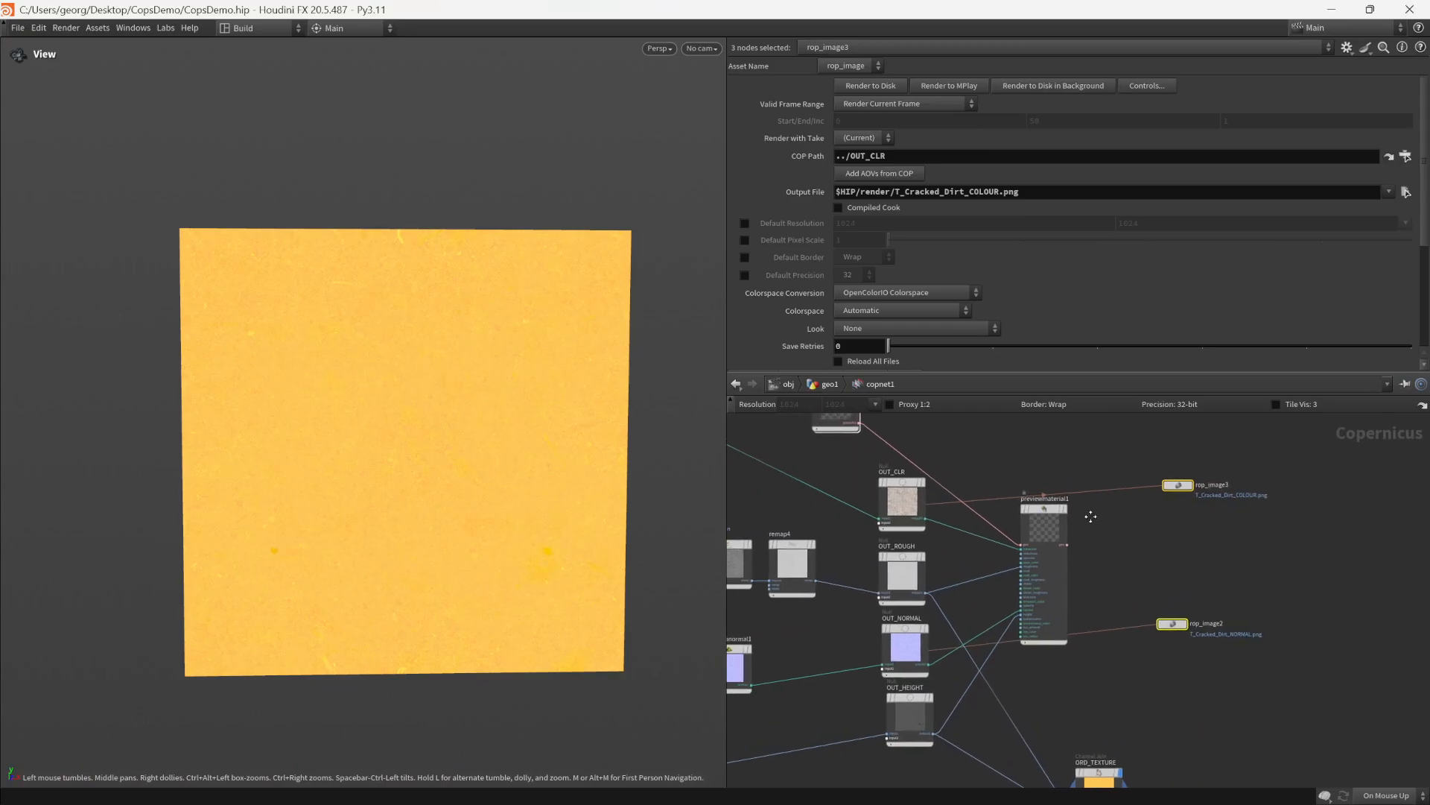
Step: Display the preview material node's output and view the textured dirt surface at an angle
left_click(1076, 488)
left_click_drag(373, 462, 409, 565)
right_click_drag(409, 566, 332, 507)
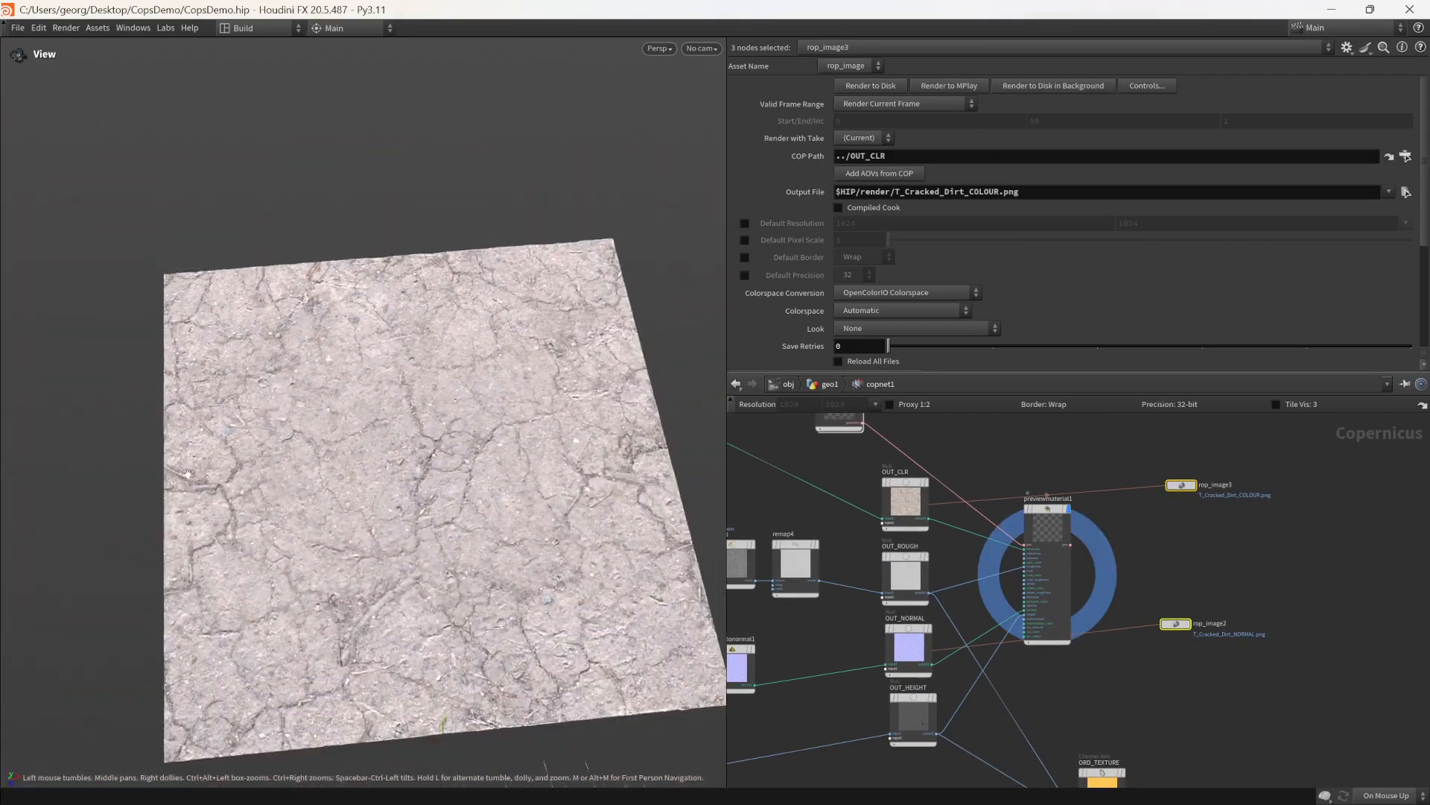
left_click_drag(447, 455, 506, 448)
right_click_drag(507, 448, 531, 454)
Step: Open the geometry network of the imported preview grid and set uvtransform1's UV scale to 2 in both directions
middle_click_drag(966, 457, 1027, 570)
double_click(908, 513)
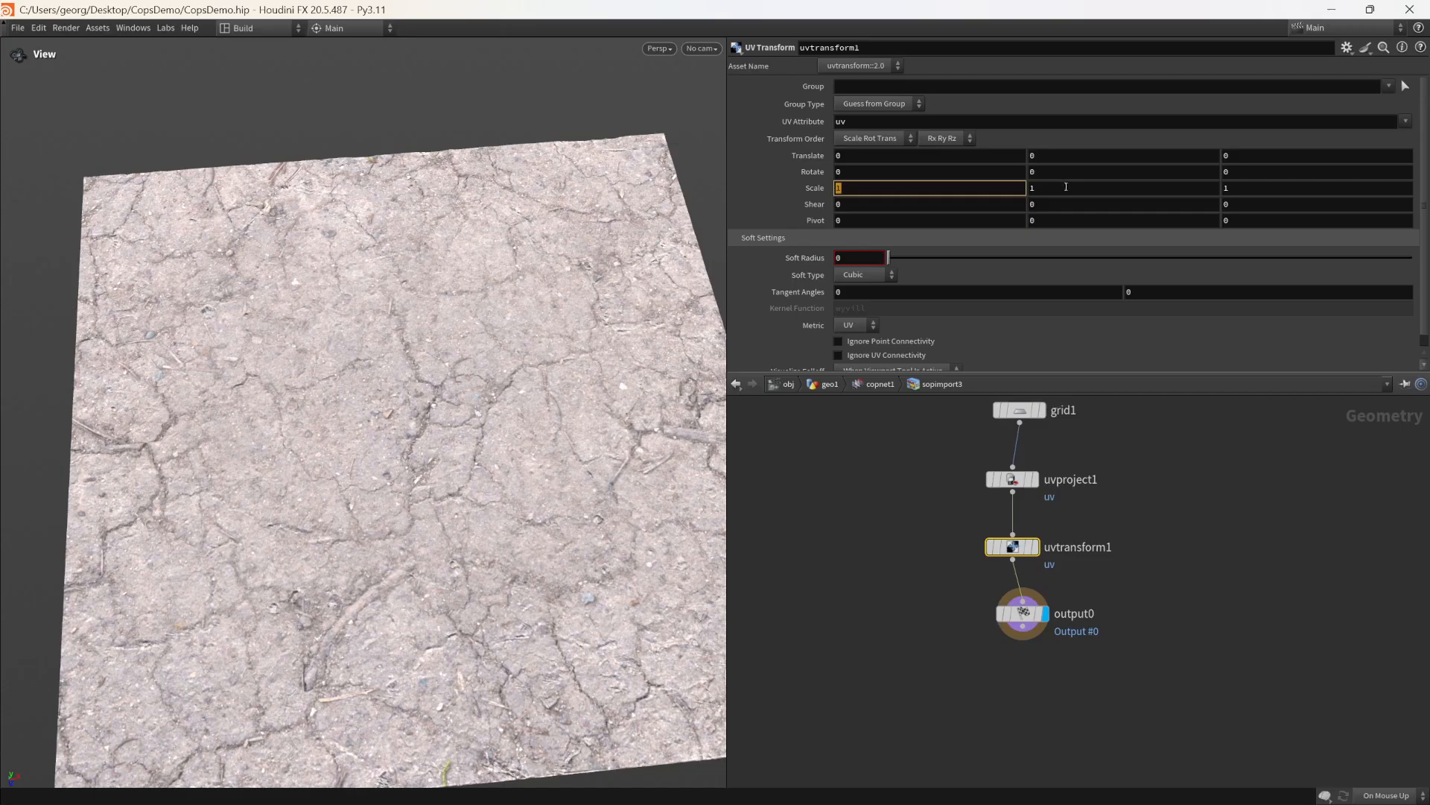
type("2")
key("Tab")
type("2")
key("Return")
Step: Examine the tiled preview surface up close for visible seams and displacement breaks
left_click_drag(447, 417, 454, 454)
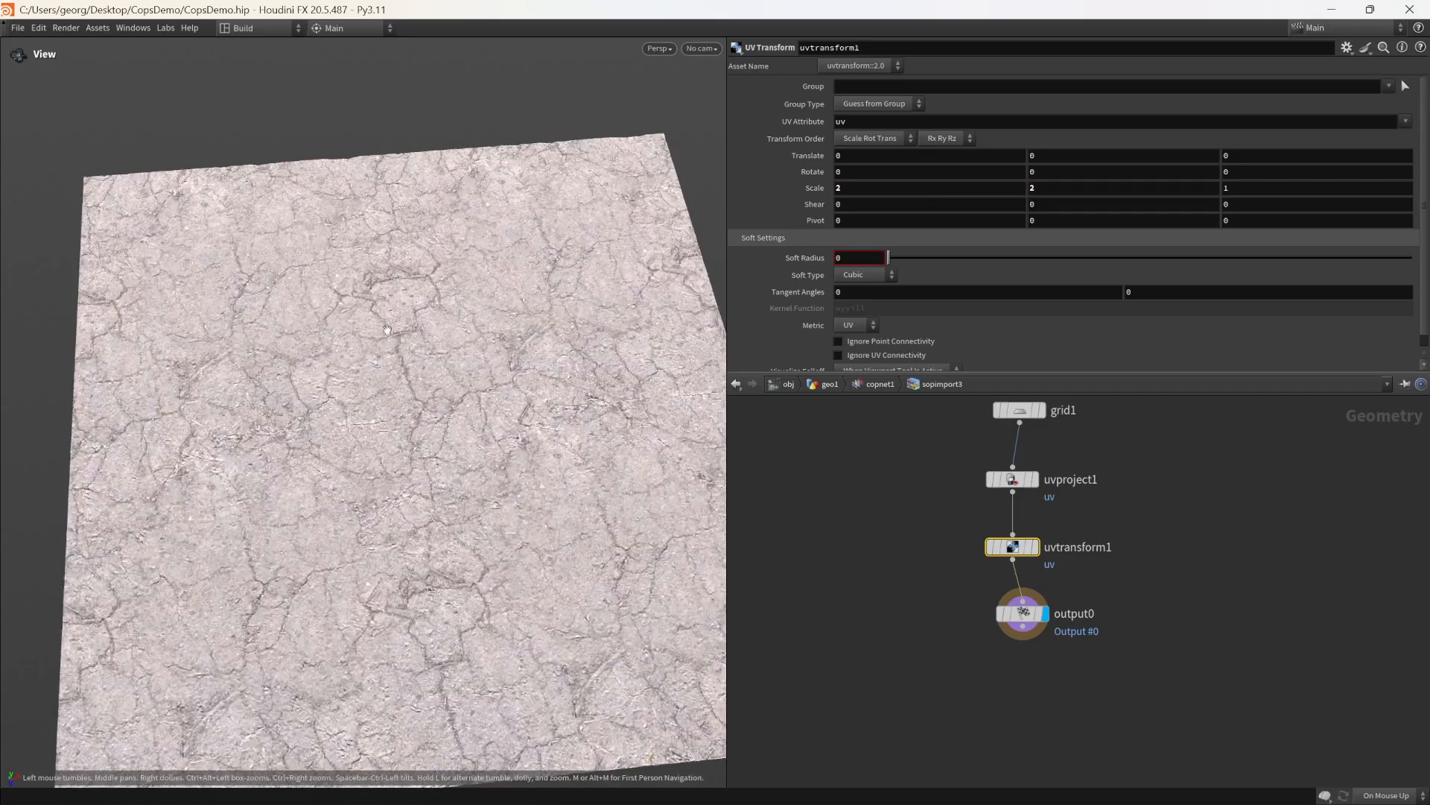
right_click_drag(455, 455, 551, 485)
left_click_drag(551, 485, 582, 380)
right_click_drag(581, 380, 720, 371)
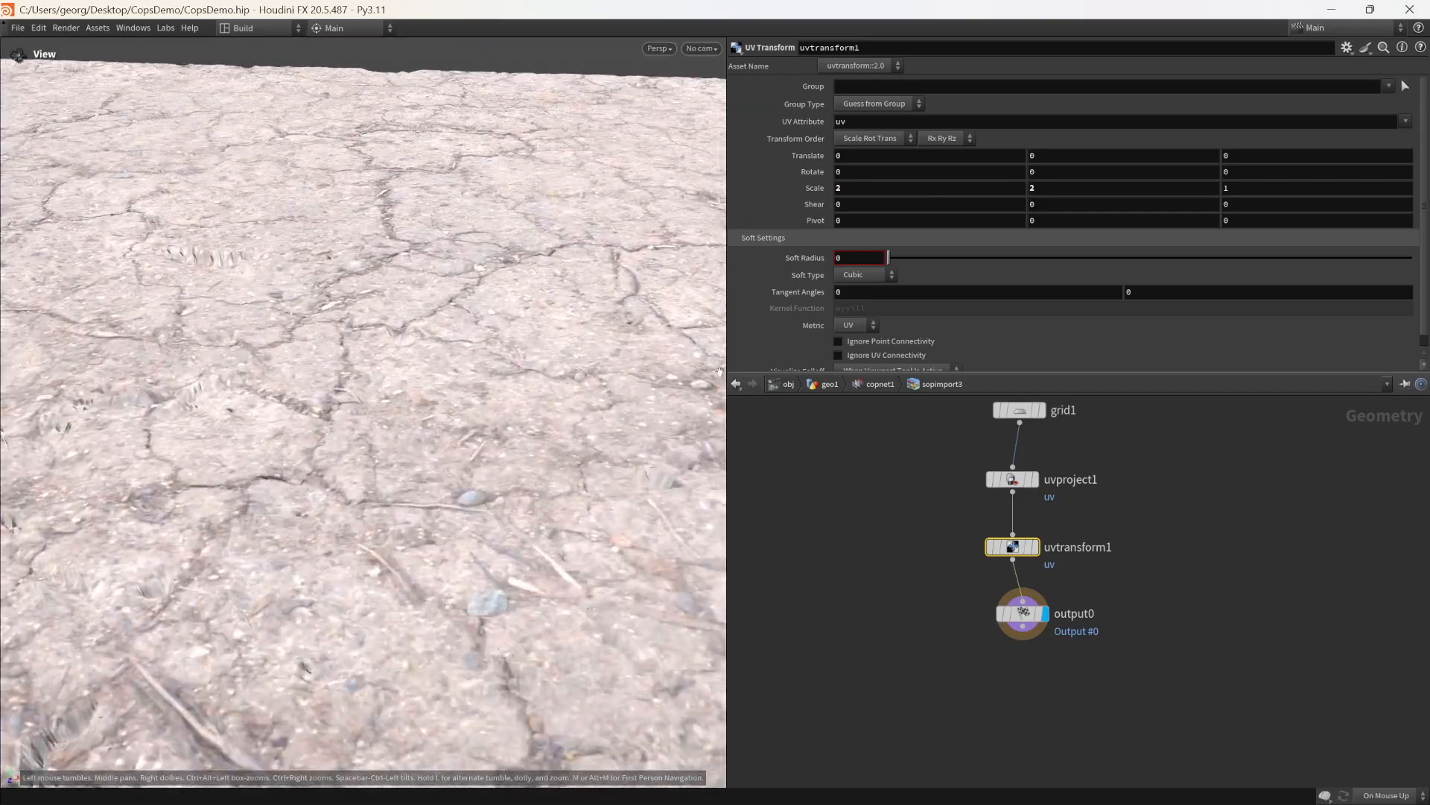
left_click_drag(455, 387, 447, 424)
right_click_drag(447, 425, 552, 477)
left_click_drag(552, 477, 570, 321)
Step: Return to the copnet1 network and hide the parameters to enlarge the network editor
left_click(1122, 448)
left_click(873, 385)
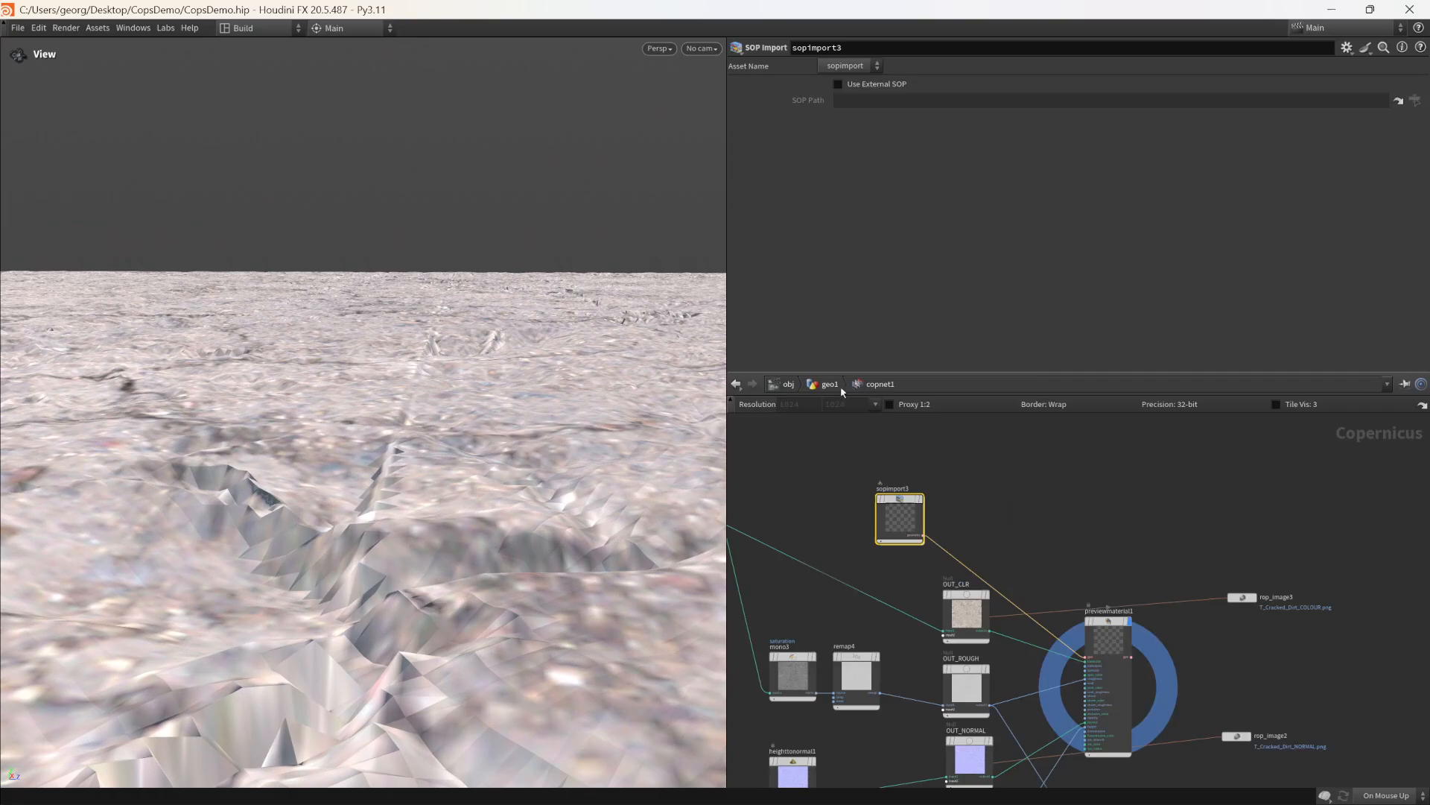
left_click(837, 384)
double_click(1024, 544)
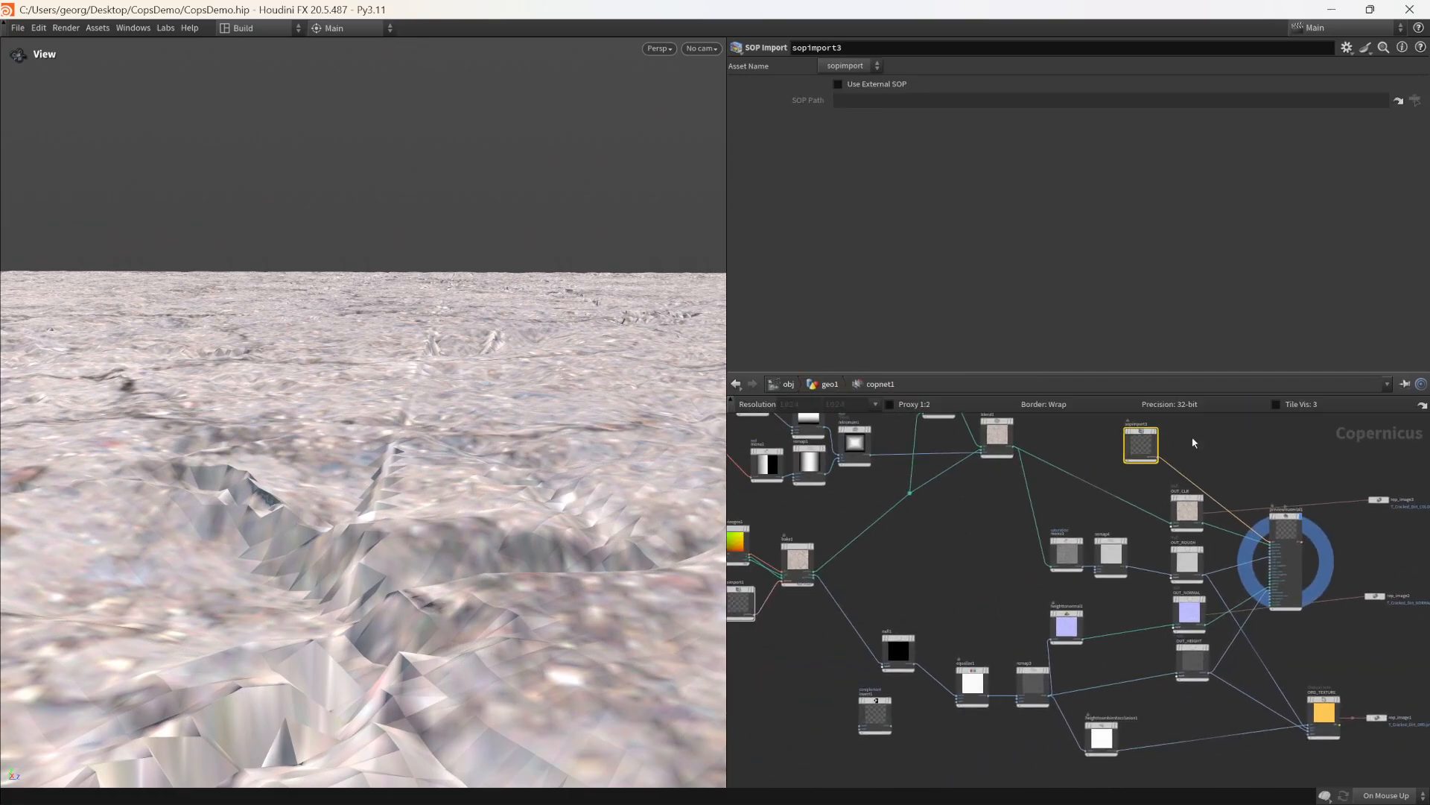
middle_click_drag(1123, 514, 1164, 557)
mouse_move(1020, 569)
middle_mouse_down()
mouse_move(1073, 608)
mouse_move(1036, 542)
middle_mouse_up()
left_click(1074, 606)
key("alt+z")
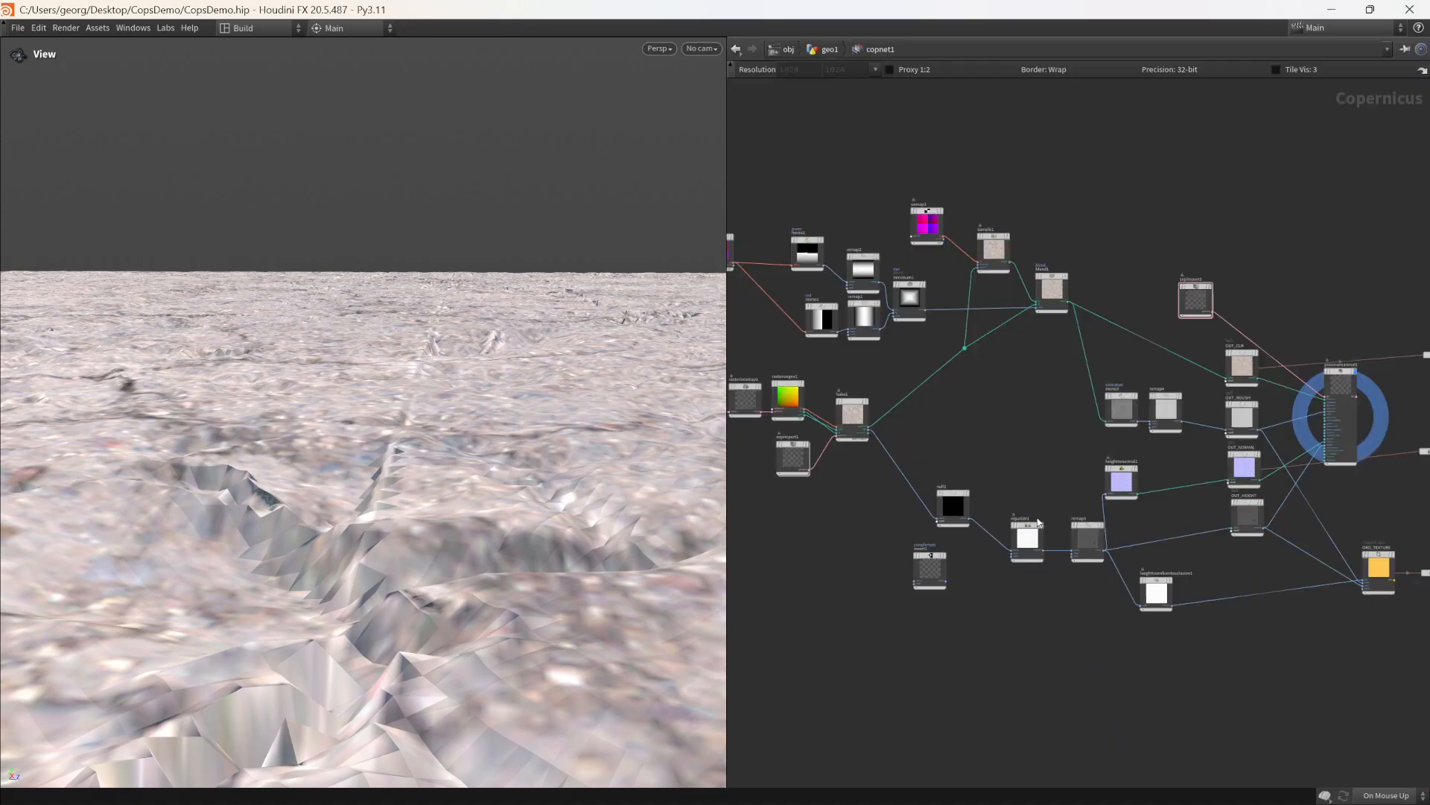
Step: Enclose the SOP import, rasterize and bake1 nodes in a network box and shift it away from the rest
scroll(1030, 406, "up", 3)
middle_click_drag(1030, 406, 1134, 496)
scroll(1111, 456, "down", 1)
middle_click_drag(1084, 351, 1160, 291)
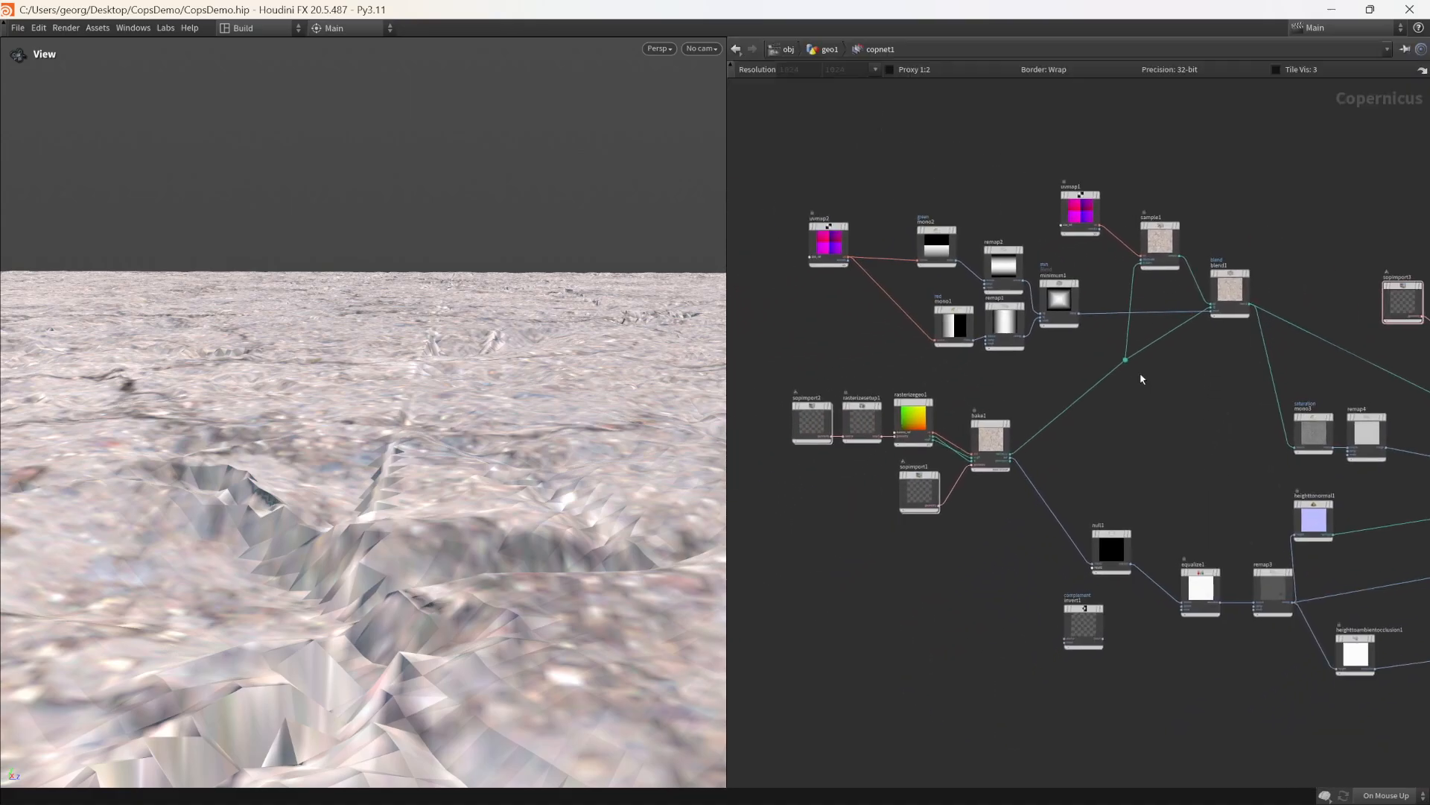
scroll(1140, 374, "down", 1)
left_click_drag(1126, 385, 873, 473)
middle_click_drag(1092, 465, 1169, 440)
left_click_drag(1094, 410, 919, 405)
middle_click_drag(961, 461, 1035, 466)
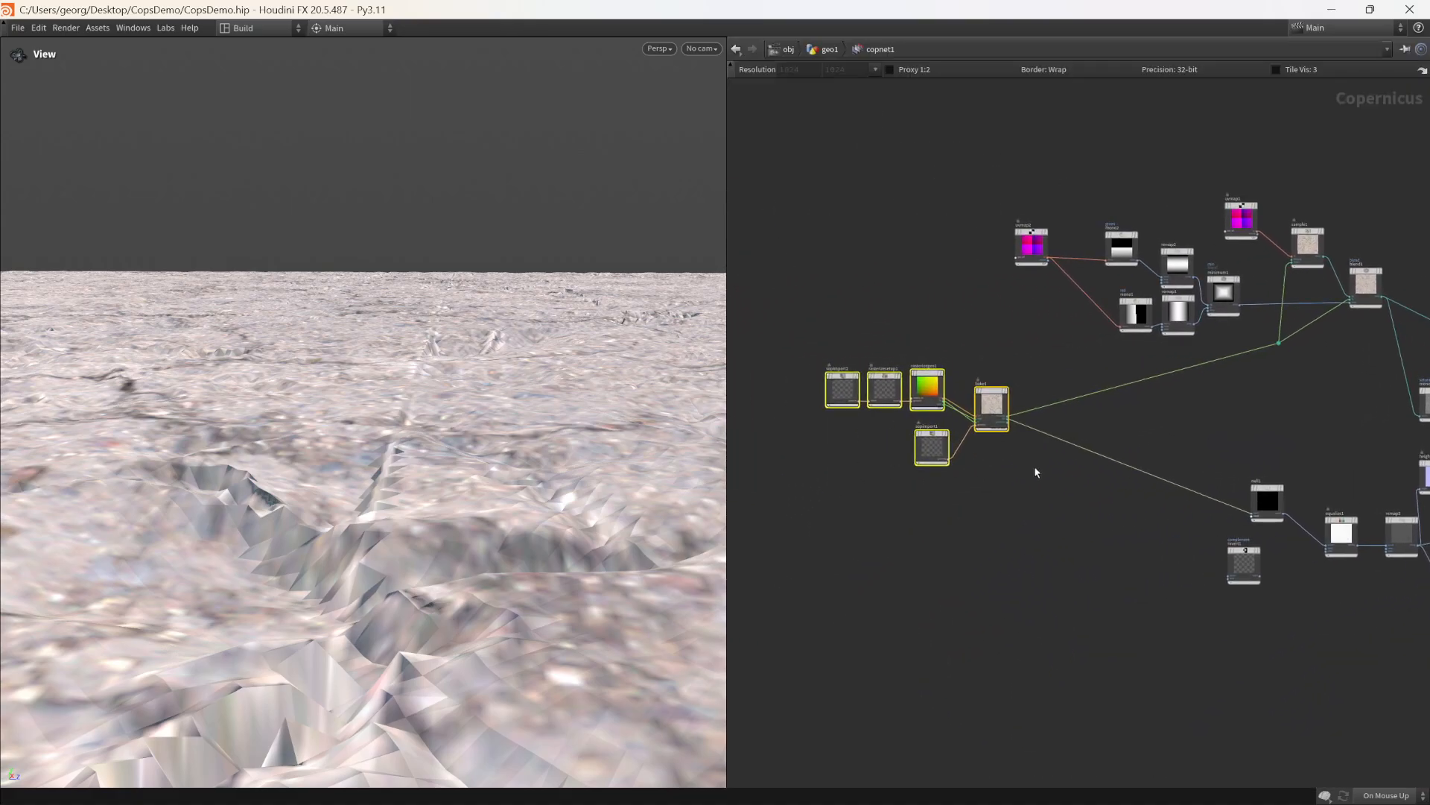
key("shift+o")
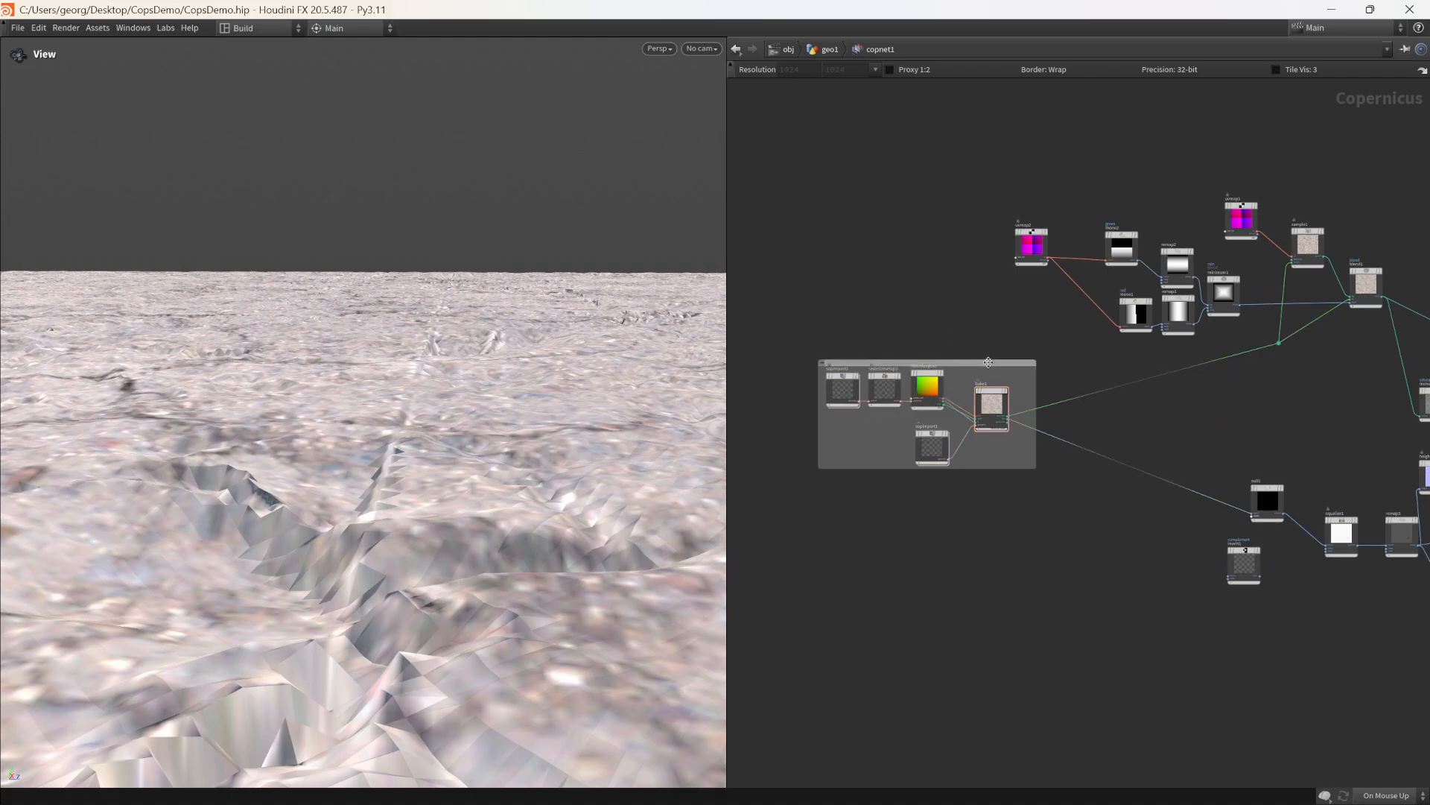
left_click_drag(988, 362, 944, 363)
Step: Enclose uvmap2, the mono and remap nodes and minimum1 in a second network box
middle_click_drag(1087, 364, 921, 432)
left_click_drag(1052, 396, 1058, 401)
left_click_drag(1063, 400, 862, 306)
left_click_drag(954, 316, 888, 292)
left_click_drag(996, 264, 780, 391)
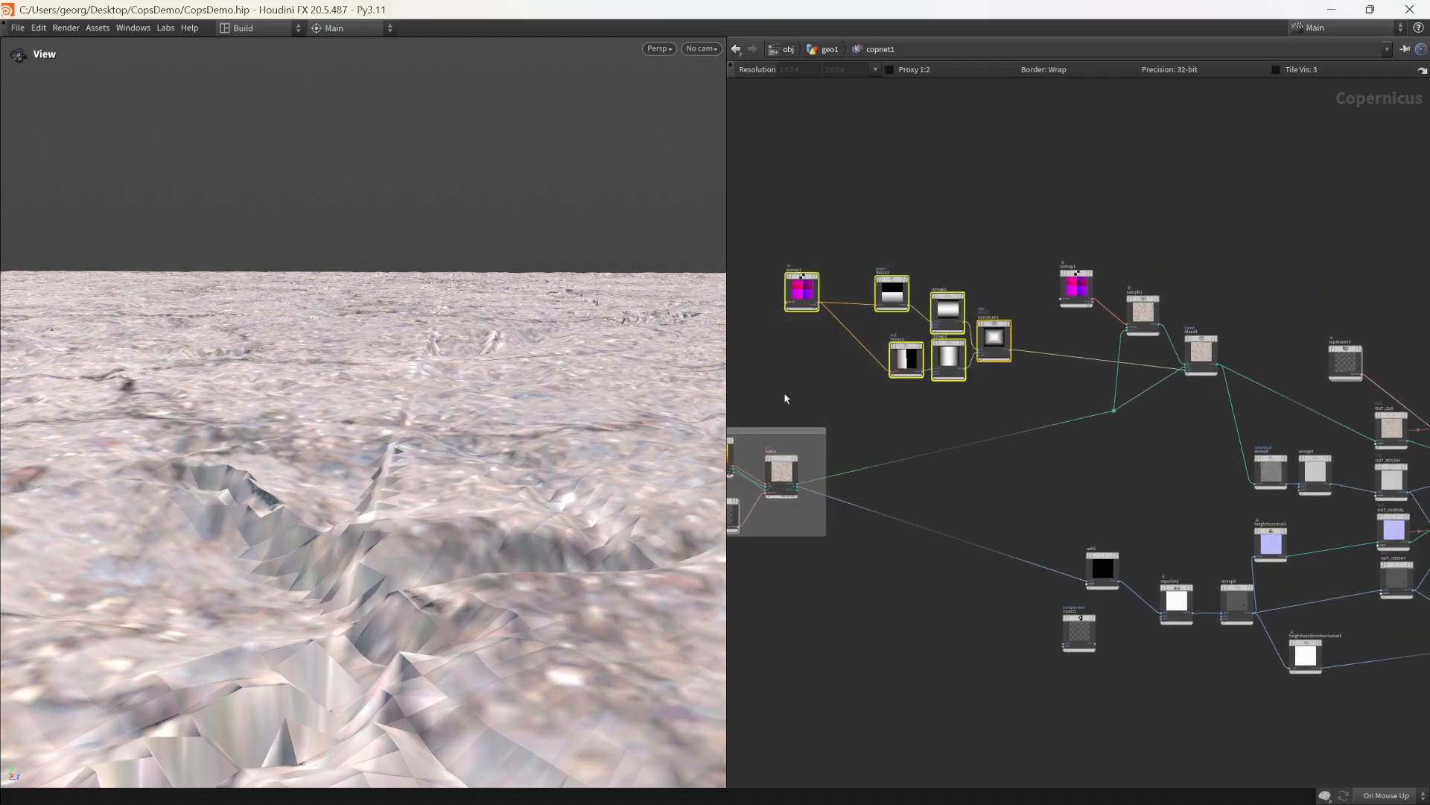
key("shift+o")
Step: Enclose uvmap1, sample1, blend1 and their wire dot in a third network box
middle_click_drag(1203, 235, 1138, 301)
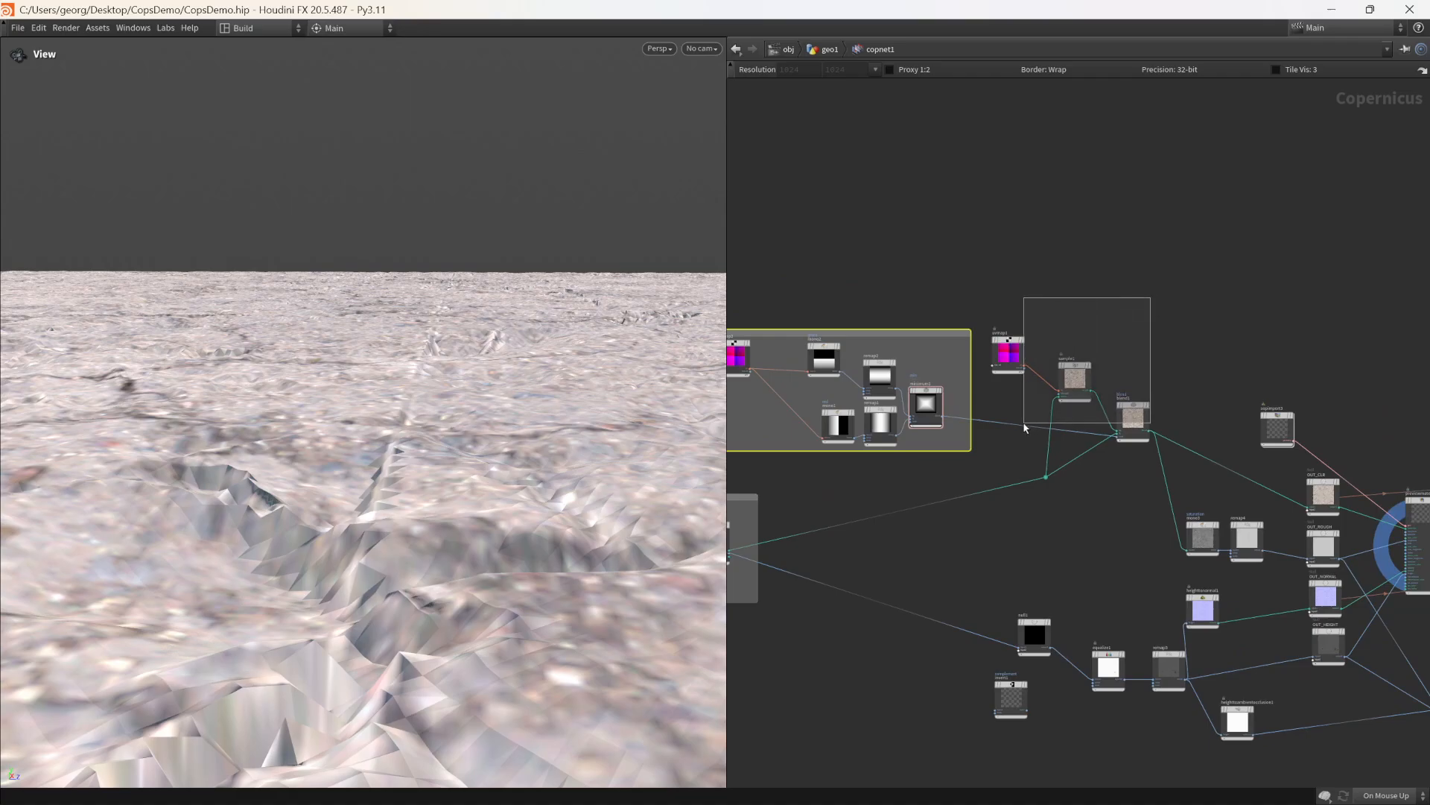
left_click_drag(1025, 428, 1002, 441)
middle_click_drag(1003, 434, 1067, 425)
left_click(1017, 315)
left_click_drag(1018, 323, 987, 331)
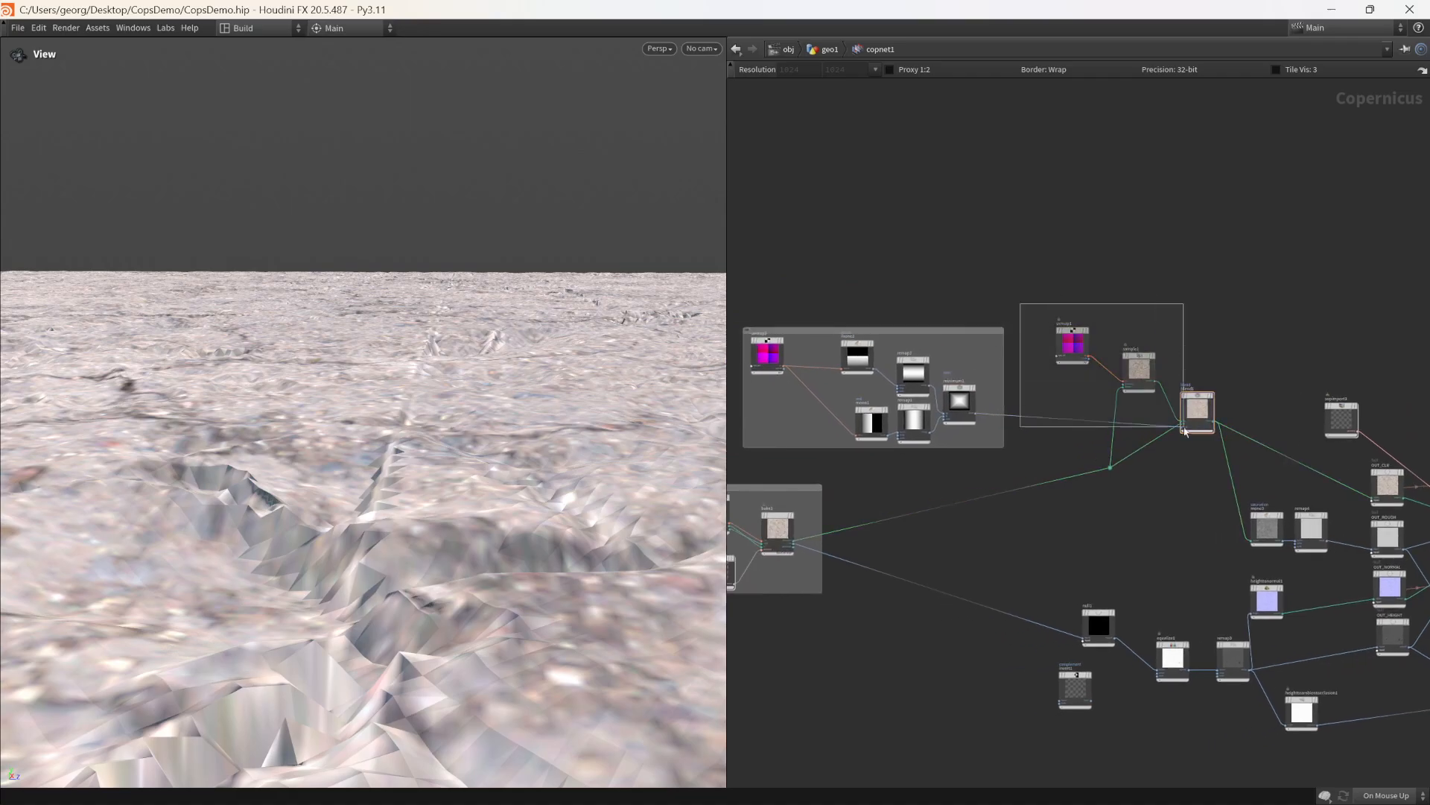
left_click_drag(1215, 488, 1215, 488)
middle_click_drag(1197, 476, 923, 323)
key("shift+o")
Step: Select all the remaining height, output, preview and export nodes and move them together away from the network boxes
scroll(923, 322, "down", 2)
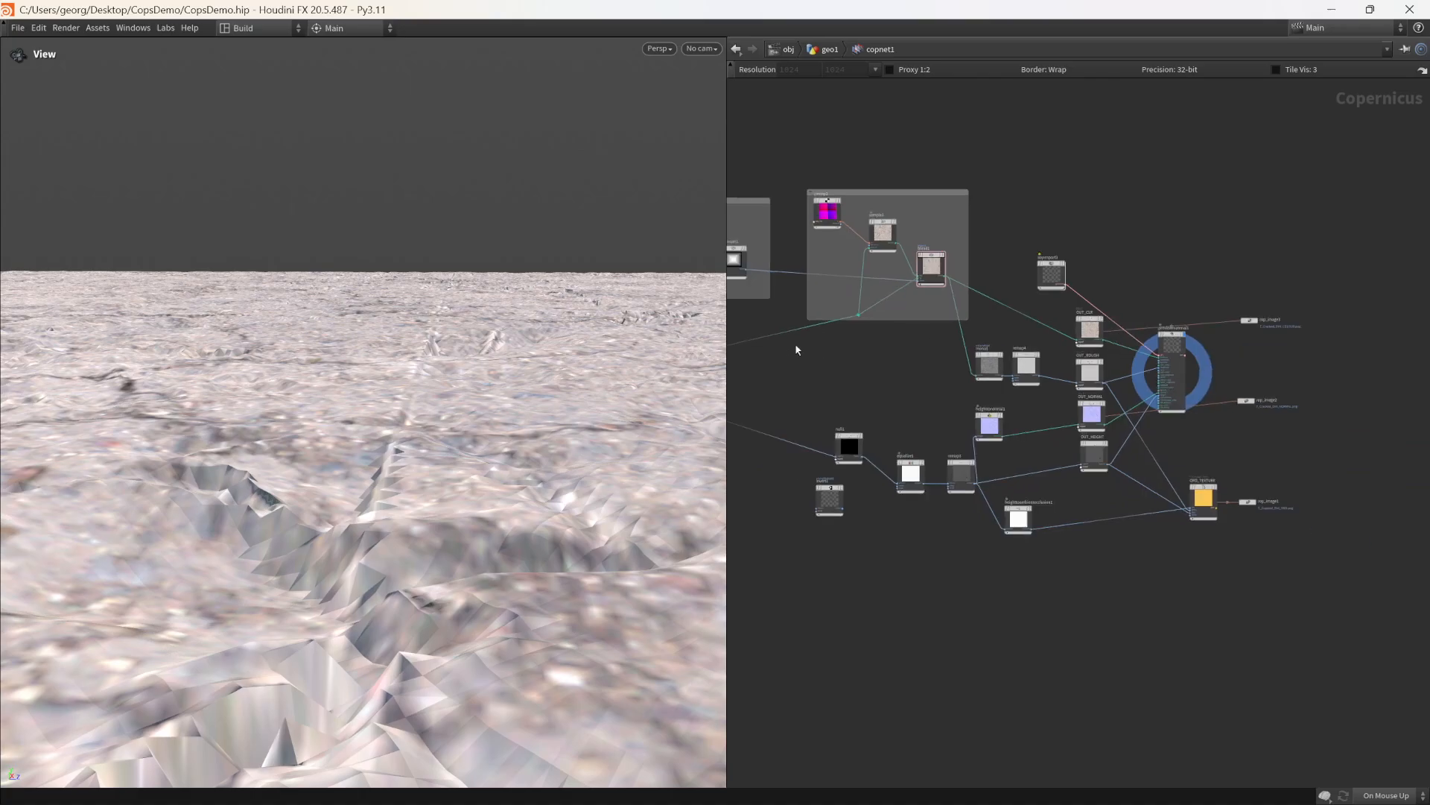
left_click_drag(805, 340, 1330, 620)
left_click_drag(1301, 216, 1059, 348)
left_click_drag(1168, 350, 1290, 369)
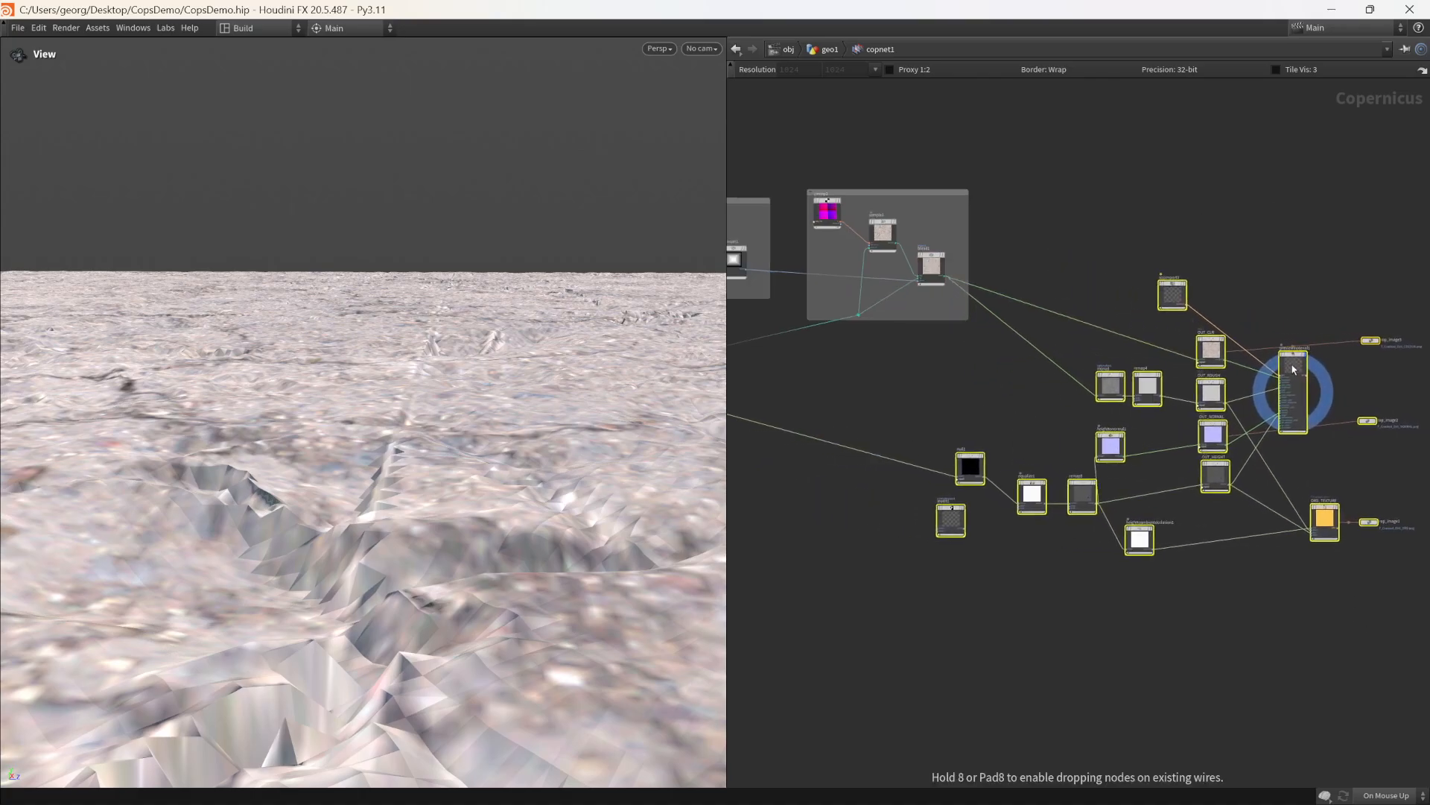
left_click(983, 386)
Step: Align mono1 and mono2 with their remap nodes inside the edge mask network box
middle_click_drag(979, 385, 1138, 434)
scroll(1108, 414, "up", 2)
scroll(922, 243, "up", 3)
mouse_move(921, 243)
middle_mouse_down()
mouse_move(935, 262)
mouse_move(1133, 261)
middle_mouse_up()
middle_click_drag(857, 275, 1014, 276)
left_click_drag(1043, 372, 1022, 373)
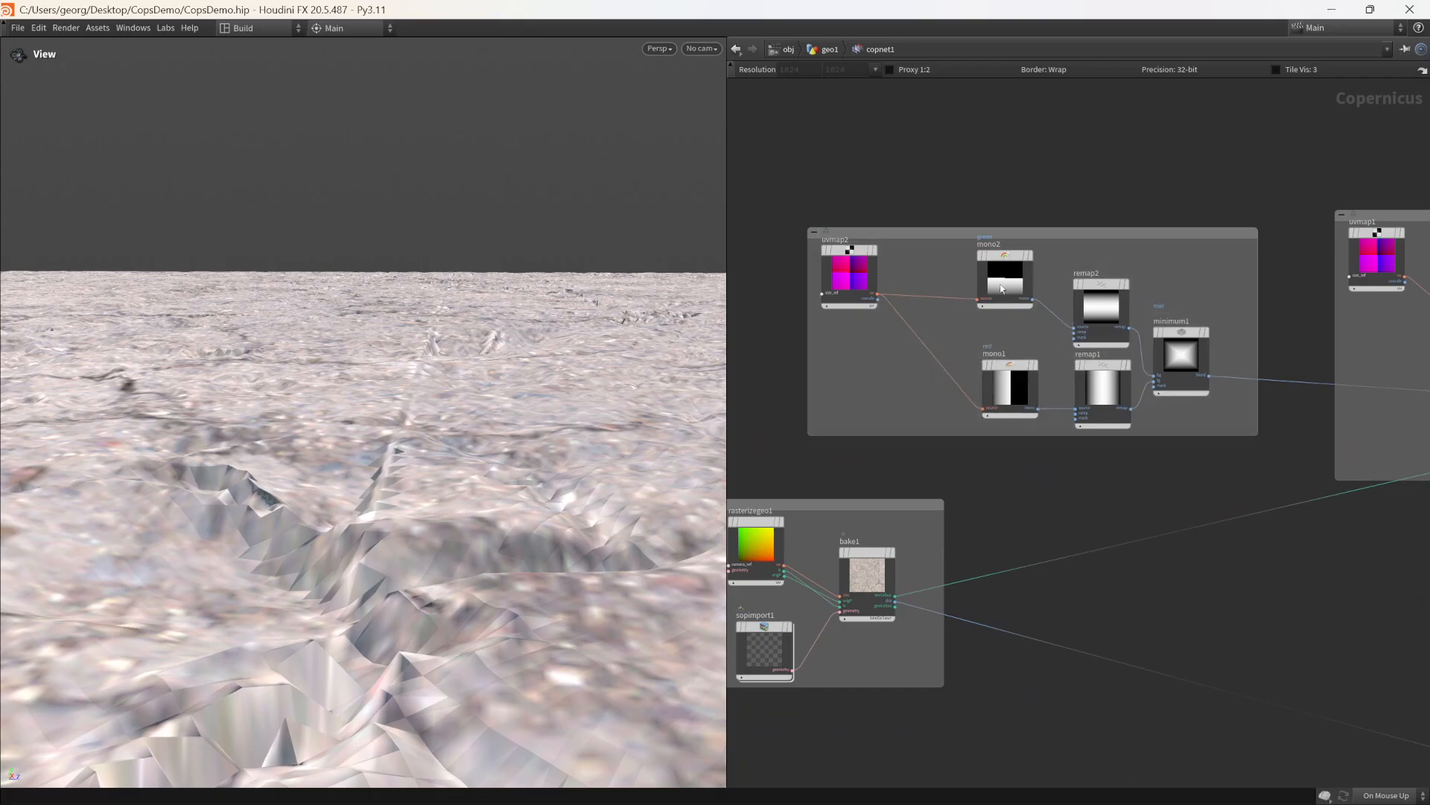
left_click_drag(1007, 280, 1027, 308)
left_click_drag(1021, 386, 1038, 386)
left_click_drag(1260, 158, 848, 411)
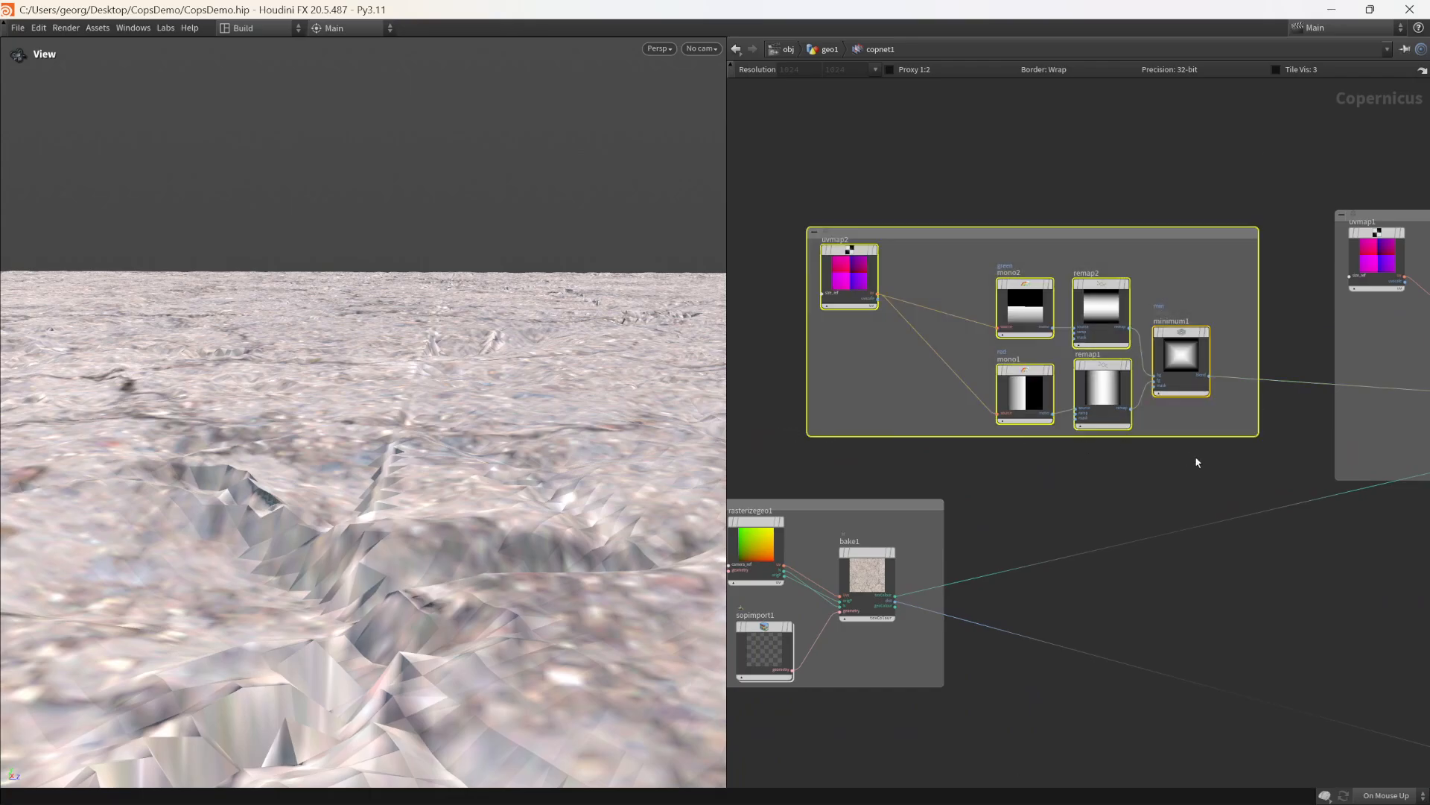
Step: Move the wire dot closer to sample1 and blend1 inside their network box and save the scene file
middle_click_drag(1267, 196, 873, 128)
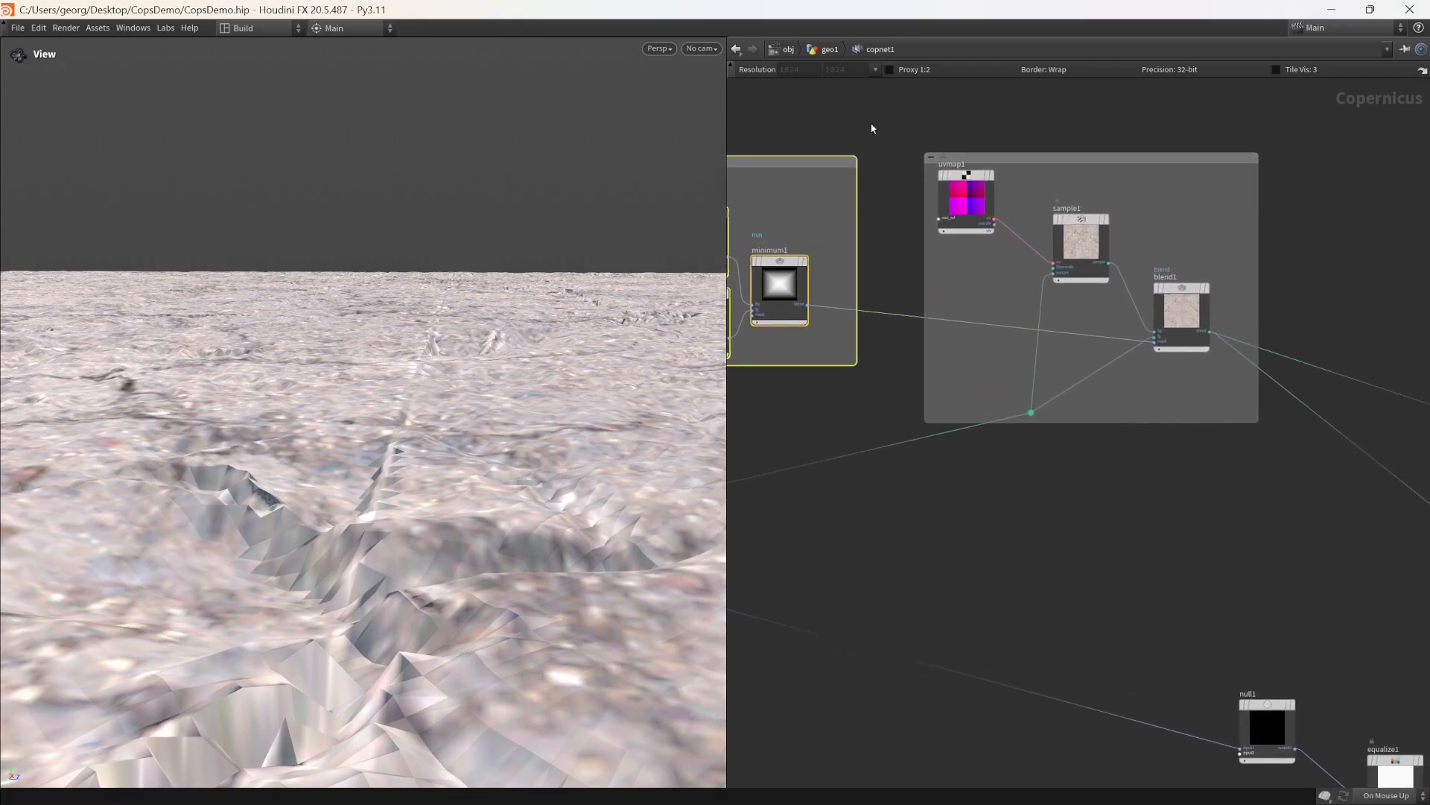
left_click_drag(1033, 413, 1035, 344)
middle_click_drag(962, 184, 929, 225)
scroll(929, 224, "down", 3)
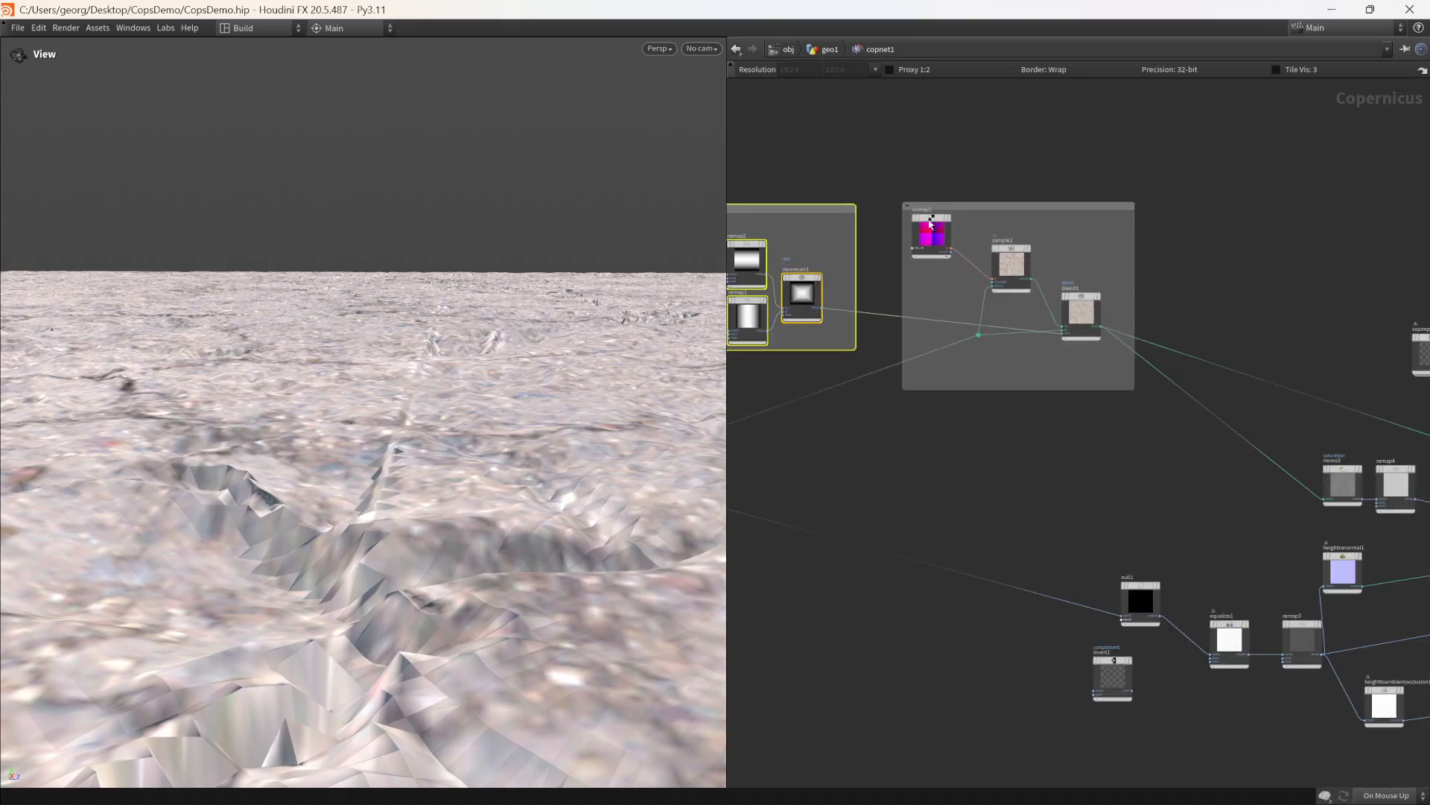
key("ctrl+s")
scroll(1049, 313, "up", 2)
middle_click_drag(1095, 265, 1107, 259)
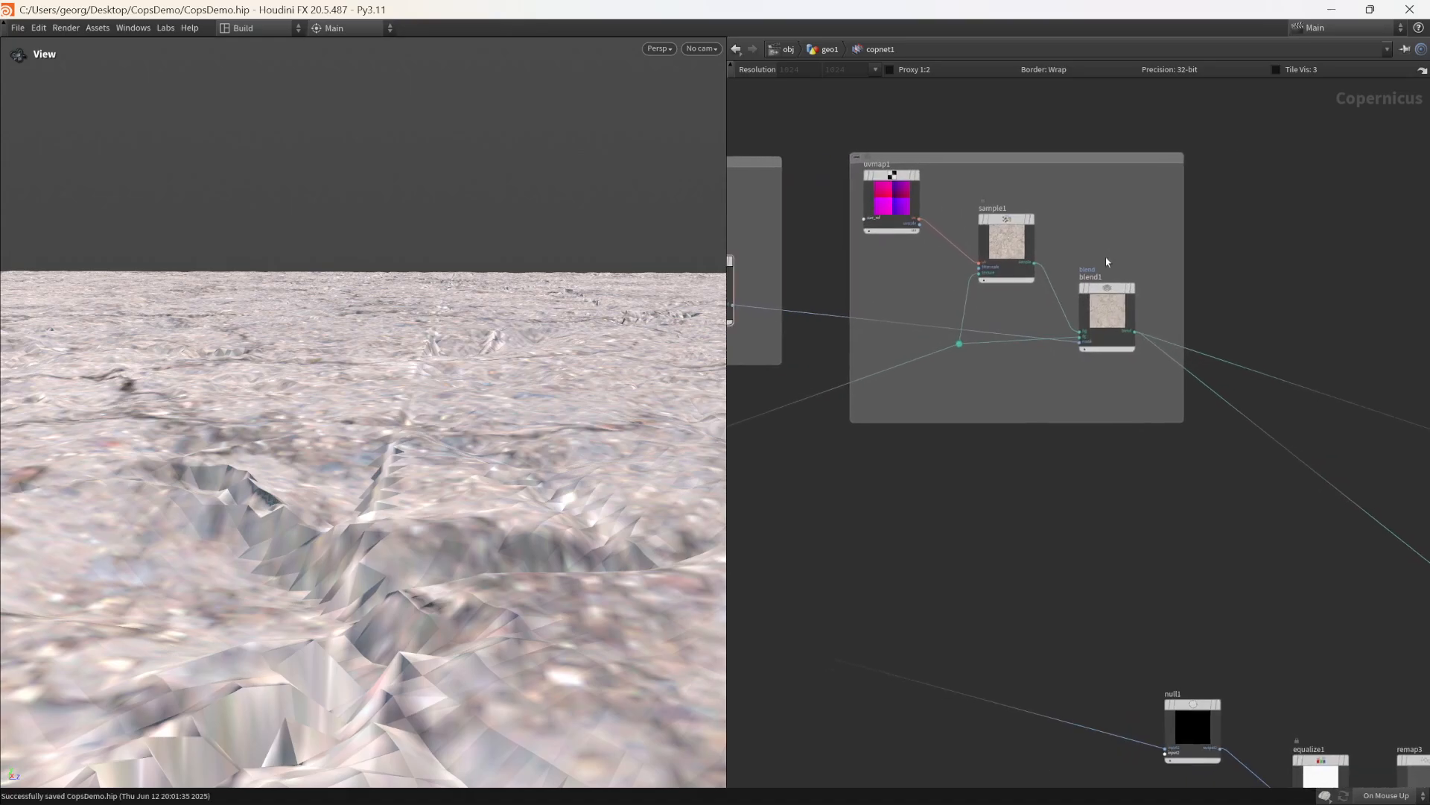
middle_click_drag(1027, 371, 1105, 321)
left_click_drag(1082, 147, 1148, 149)
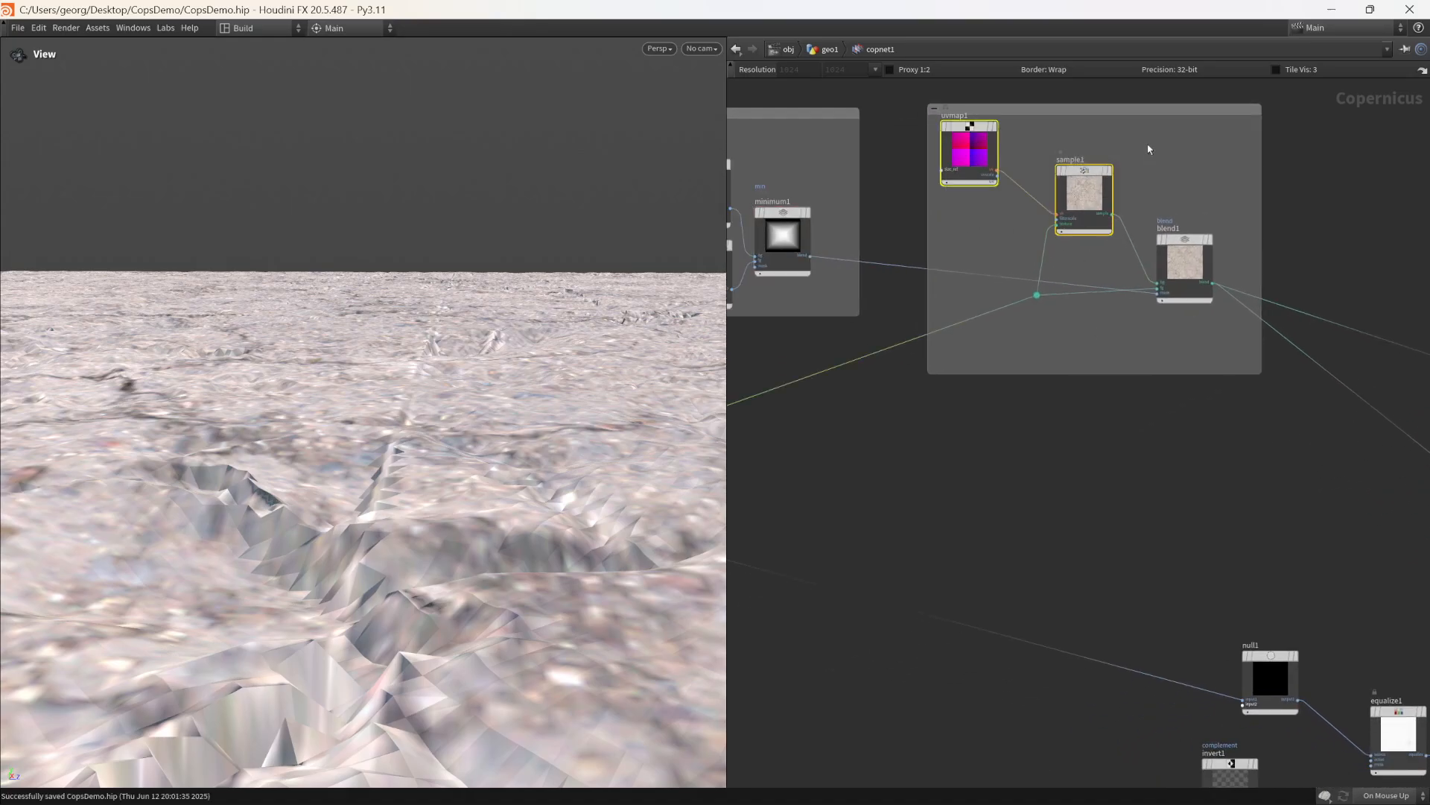
left_click_drag(954, 220, 942, 287)
key("ctrl+c")
middle_click_drag(1055, 449, 1064, 422)
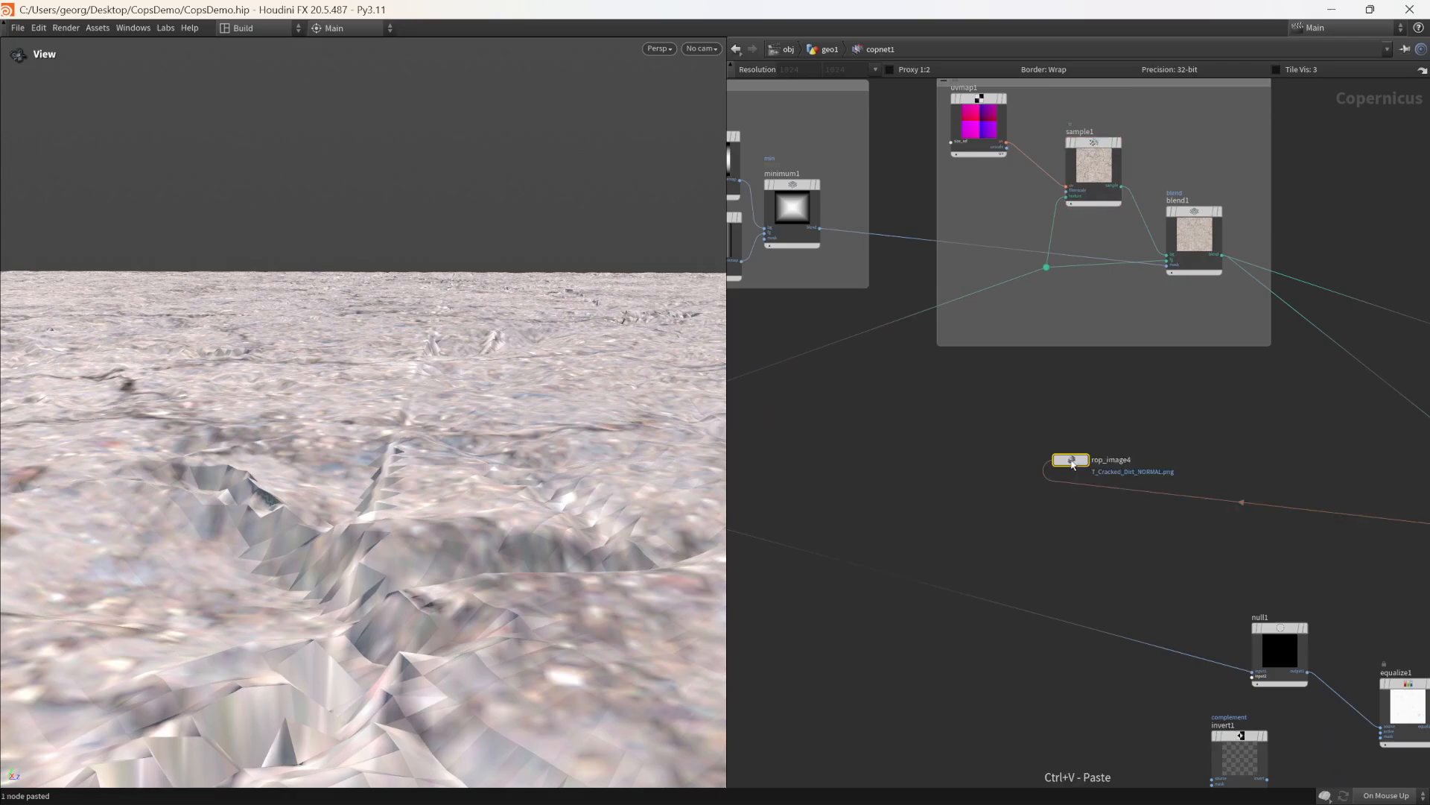
Step: Duplicate uvmap1, sample1, blend1 and their wire dot, and place the copies in the free area below their network box
left_click_drag(1210, 401, 976, 125)
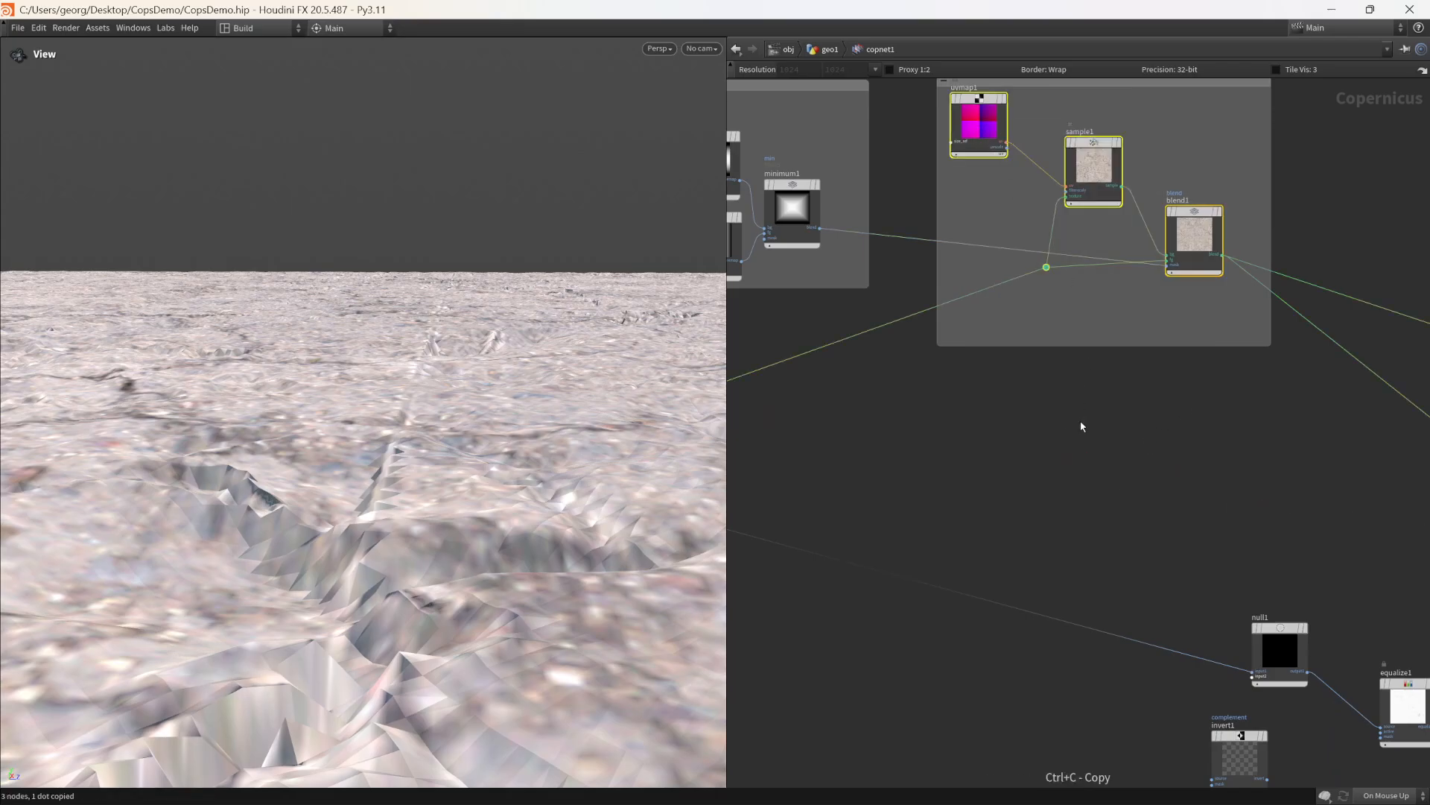
key("ctrl+v")
left_click_drag(995, 394, 979, 459)
left_click(925, 480)
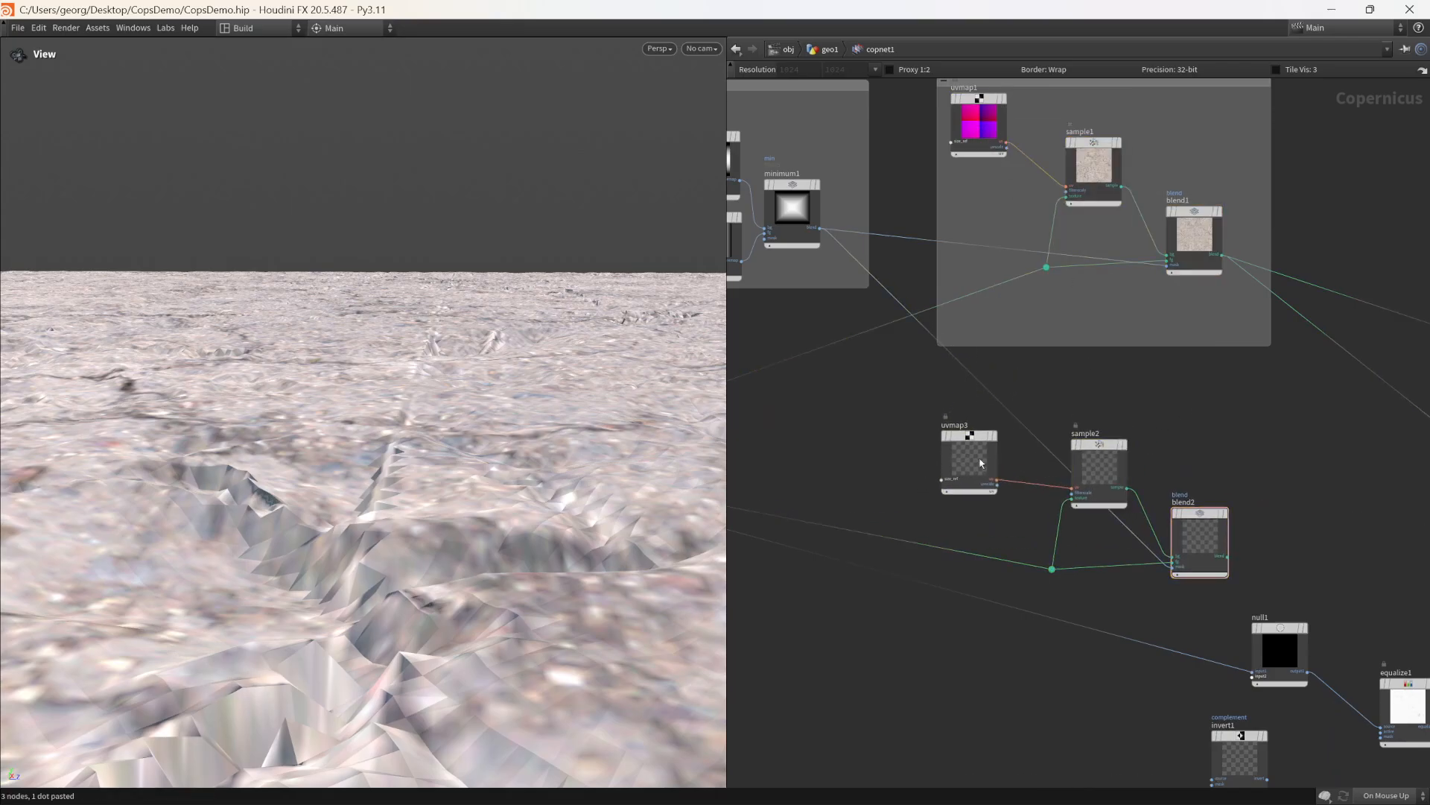
middle_click_drag(980, 462, 975, 408)
left_click_drag(1184, 484, 1184, 484)
left_click_drag(1080, 410, 1106, 388)
Step: Move null1 ahead of the duplicated blend nodes and wire its output into their dot
middle_click_drag(874, 444, 1069, 395)
middle_click_drag(1284, 405, 1071, 424)
scroll(1140, 361, "up", 4)
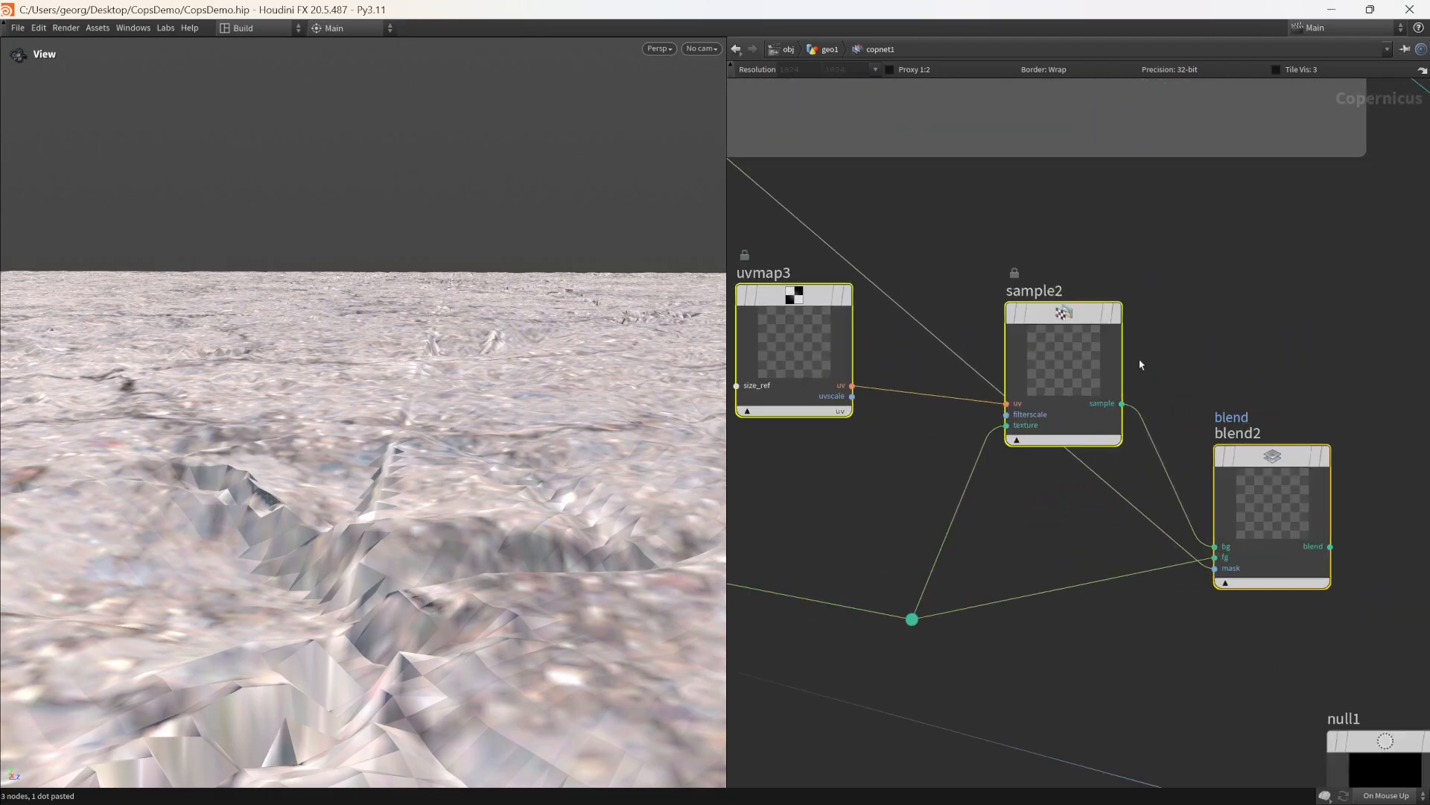
scroll(1023, 315, "down", 4)
middle_click_drag(901, 485, 1169, 387)
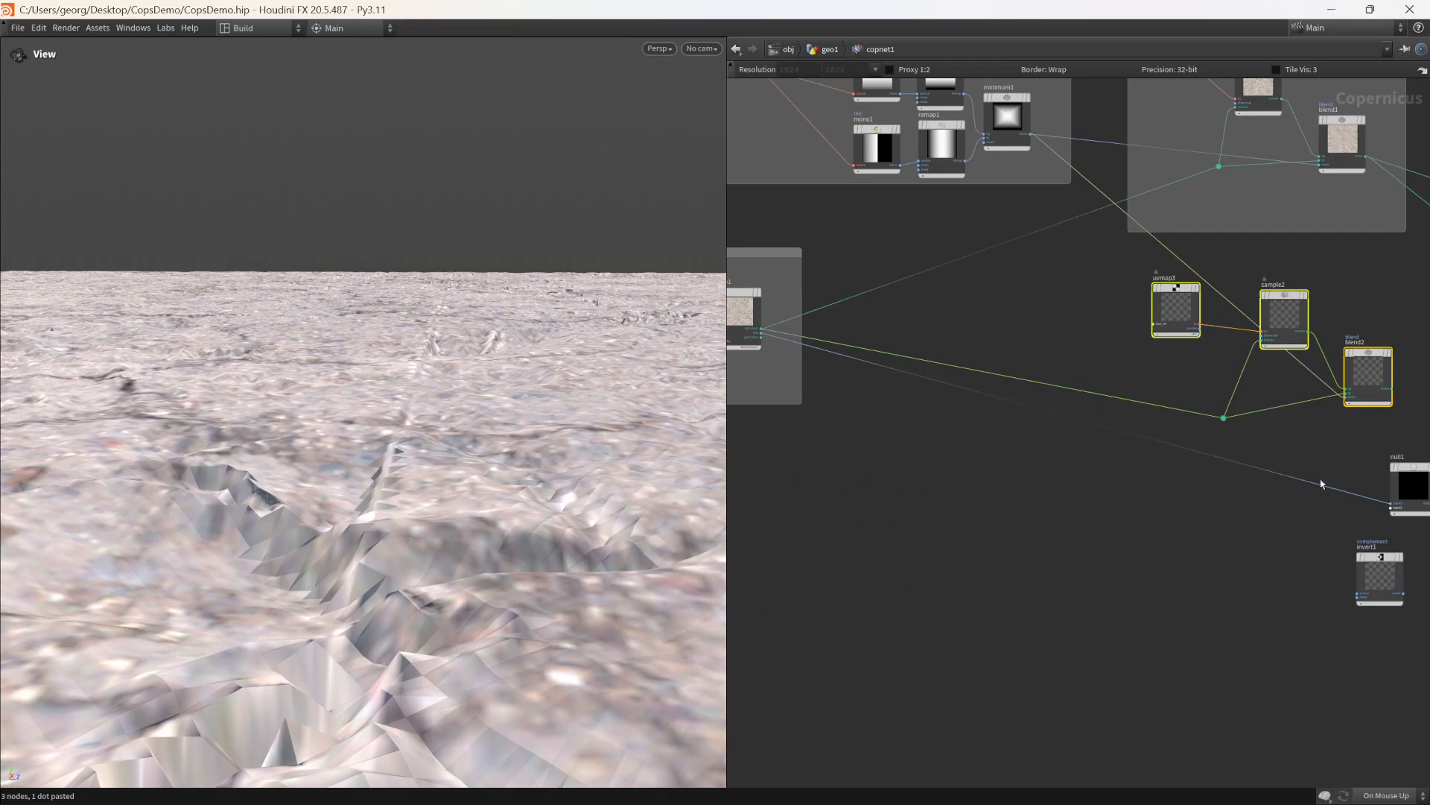
middle_click_drag(1240, 457, 1144, 445)
left_click_drag(1309, 468, 989, 401)
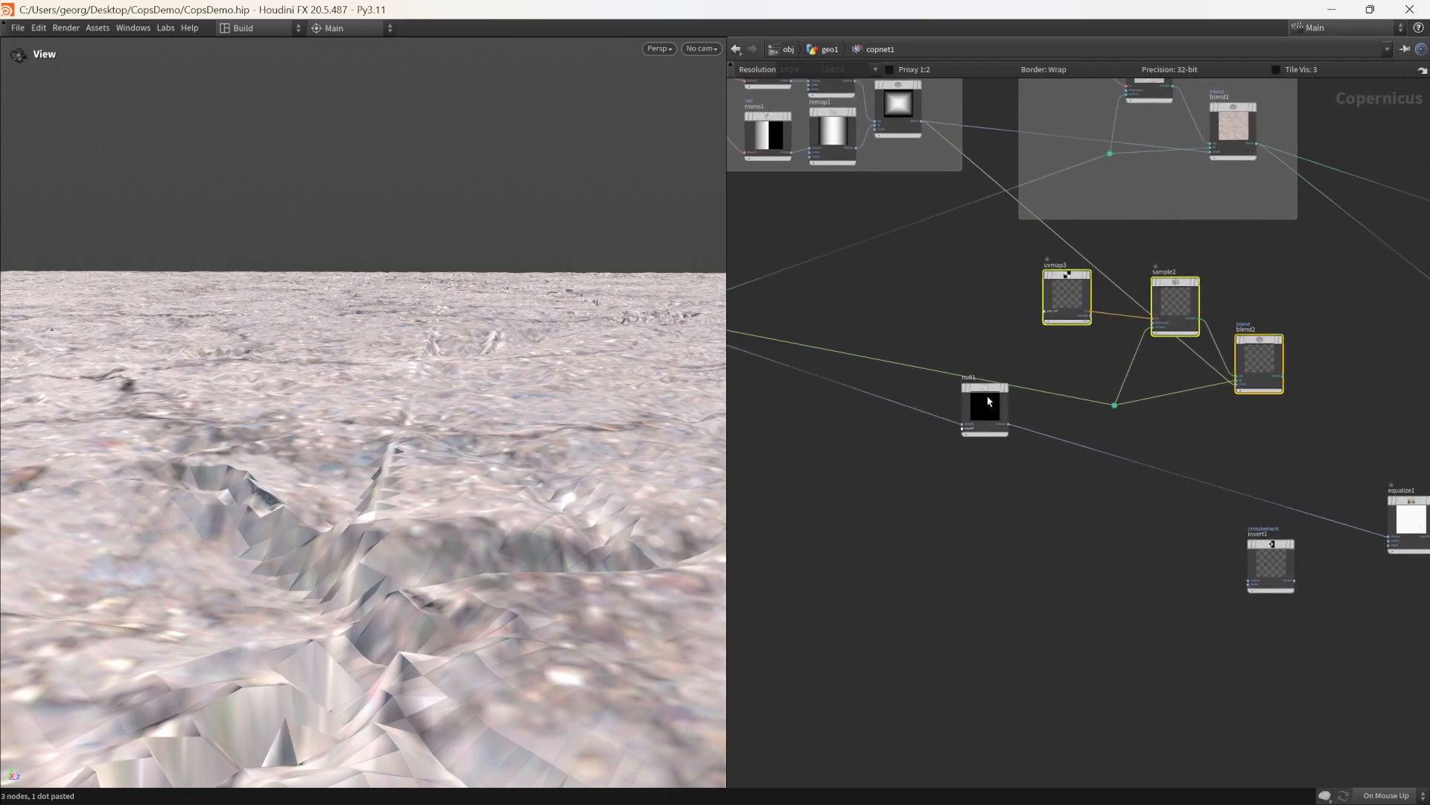
left_click_drag(1095, 419, 1105, 409)
middle_click_drag(1161, 428, 1124, 438)
left_click_drag(950, 412, 939, 379)
middle_click_drag(1177, 398, 1038, 456)
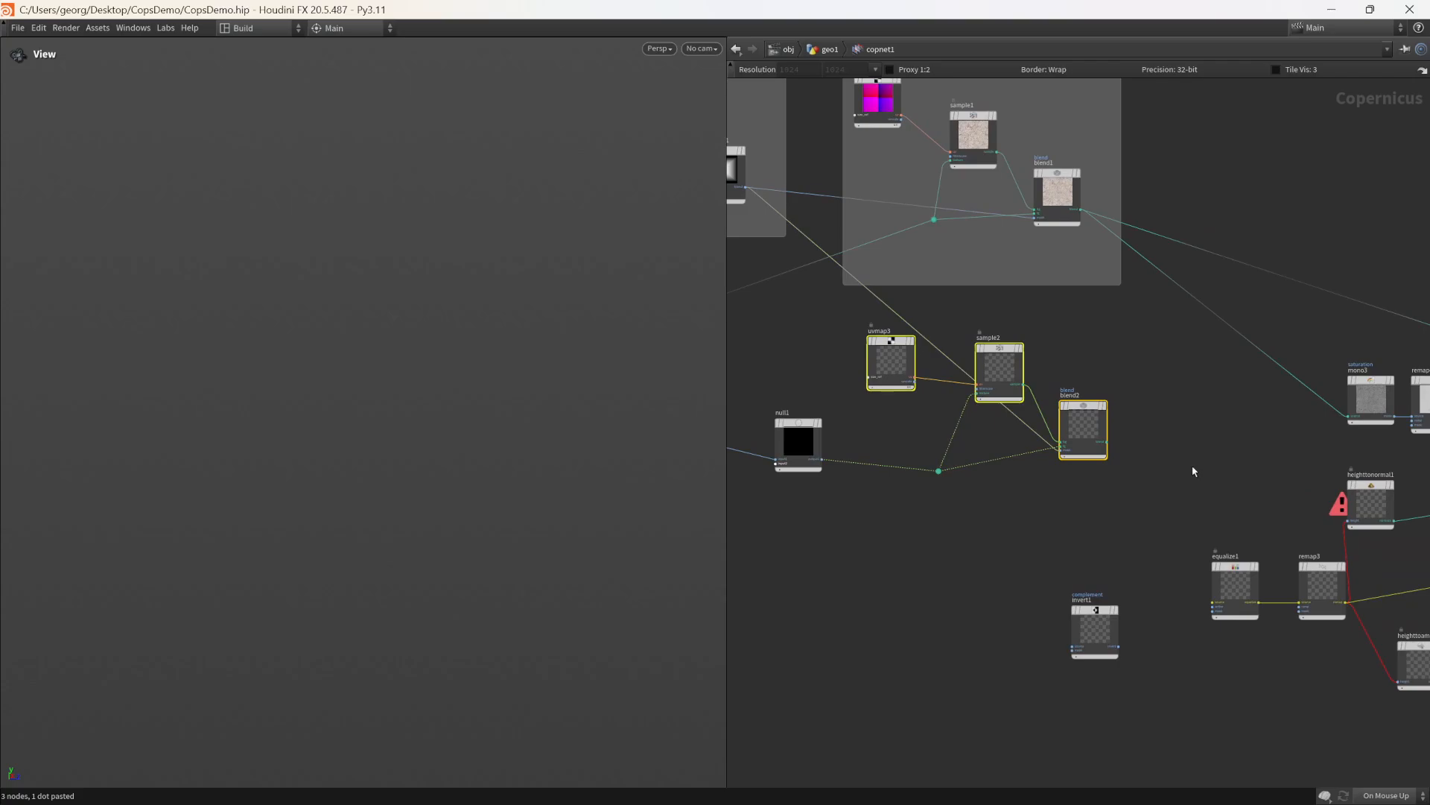
Step: Connect blend2's output to equalize1's source input
scroll(1131, 455, "up", 2)
left_click(1097, 438)
middle_click_drag(1184, 499, 1207, 534)
scroll(1148, 462, "down", 1)
left_click(1208, 602)
scroll(1228, 508, "down", 3)
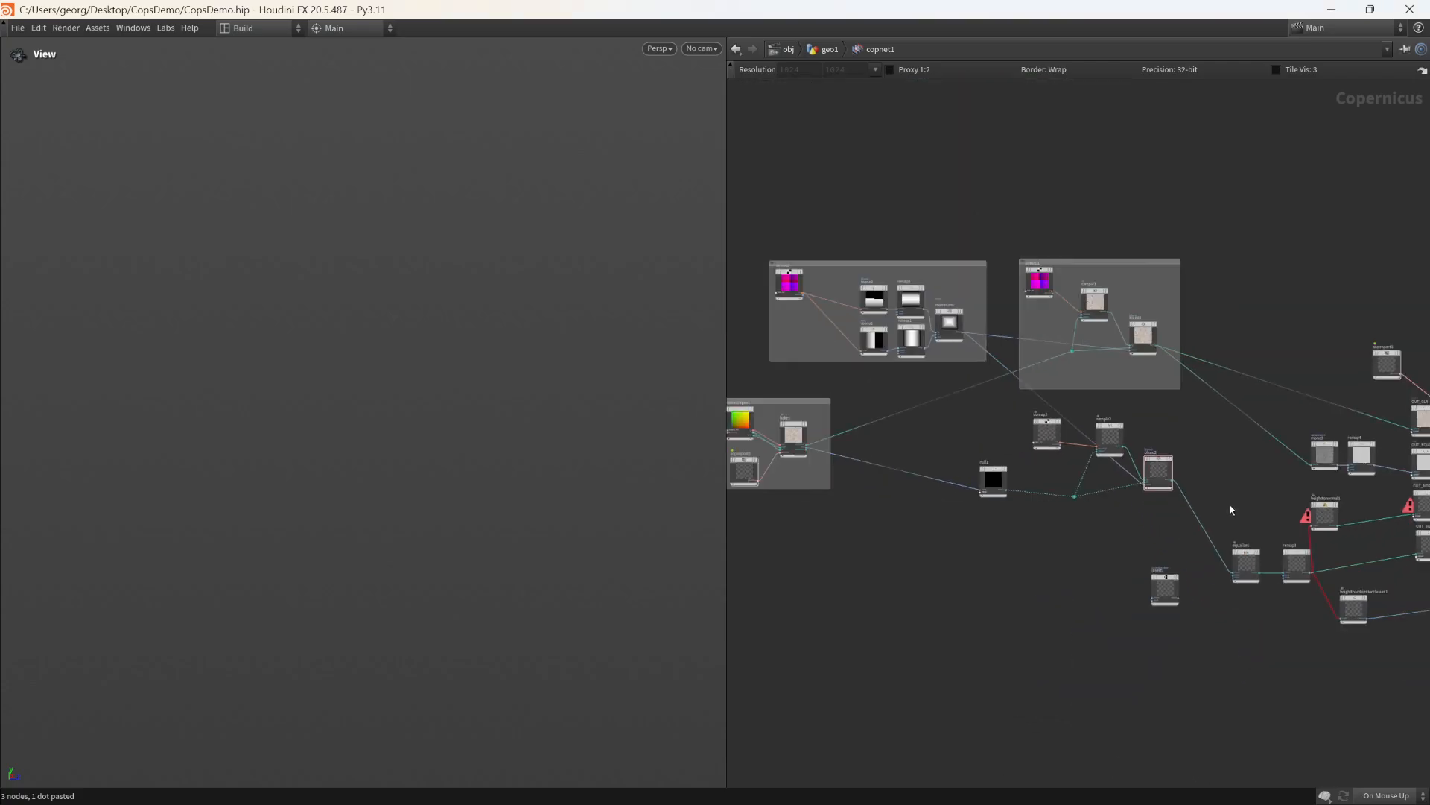
Step: Check the outputs of heighttonormal1 and remap3 in the viewport, framing the remap3 image
middle_click_drag(1329, 507, 1167, 488)
scroll(1167, 489, "up", 3)
scroll(1162, 453, "down", 2)
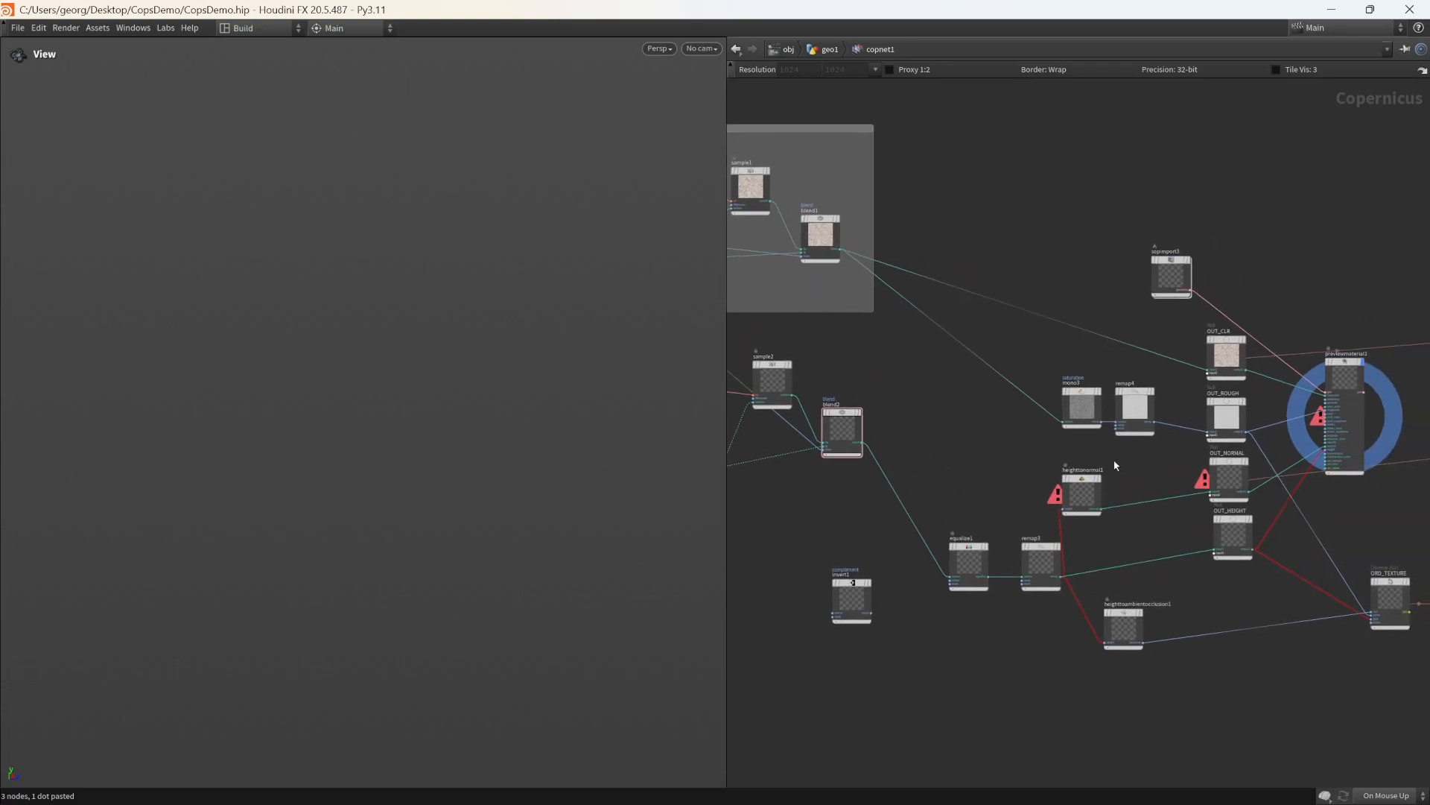
left_click(1103, 460)
middle_click_drag(1053, 562, 1138, 571)
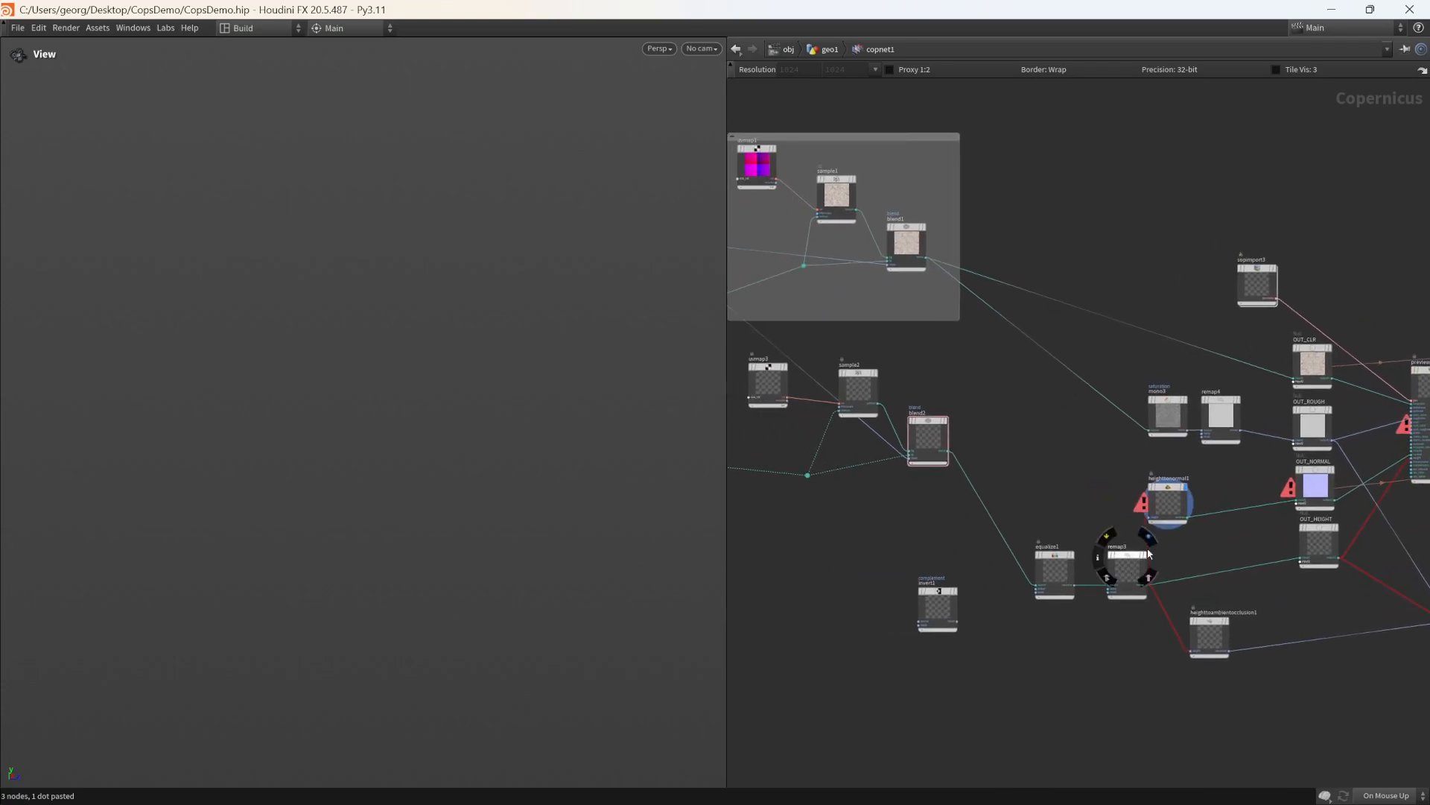
left_click(1148, 554)
key("f")
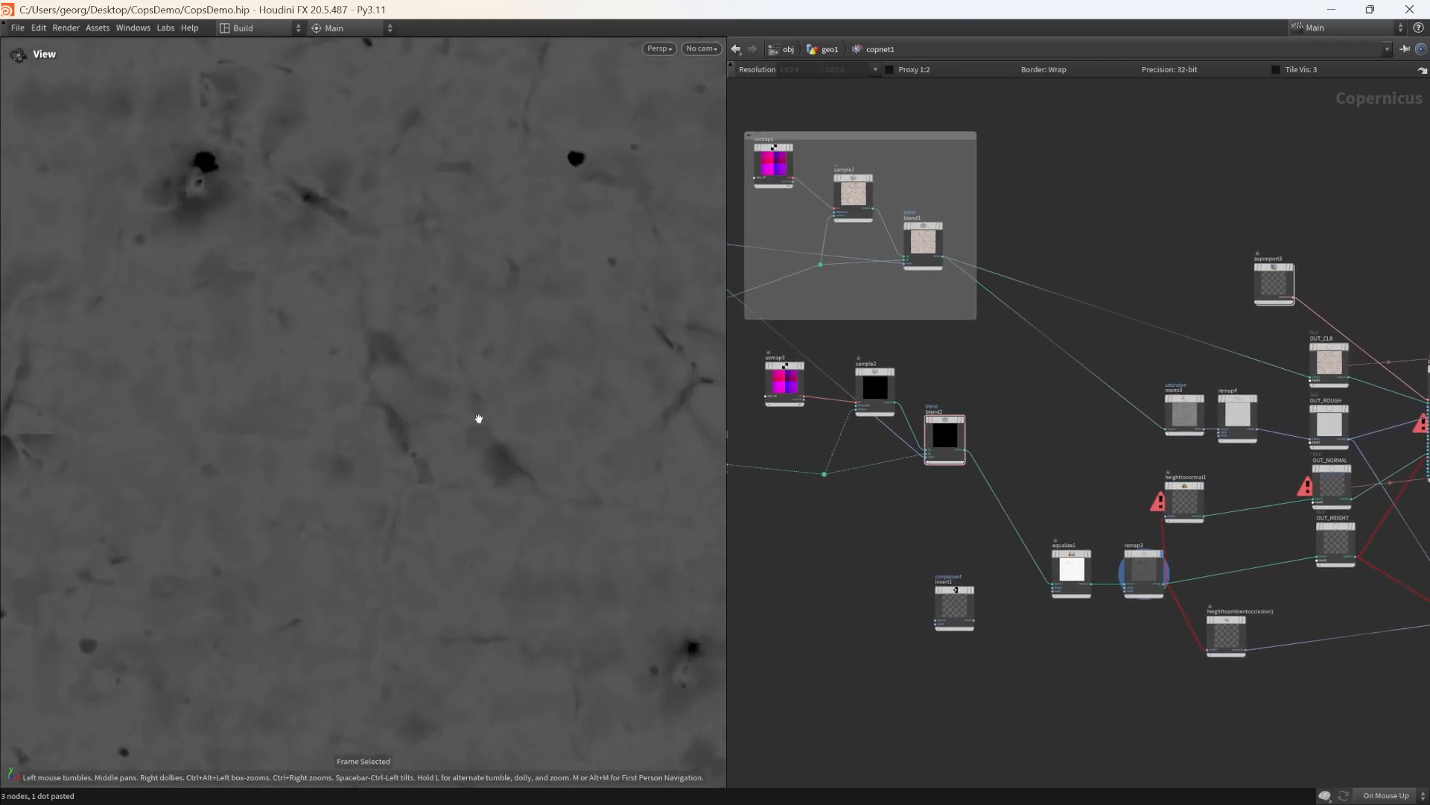
Step: Display heighttonormal1 again and bring back the parameters to inspect its settings
middle_click_drag(1226, 536, 1145, 547)
left_click(1119, 495)
scroll(1151, 492, "up", 2)
left_click(1073, 503)
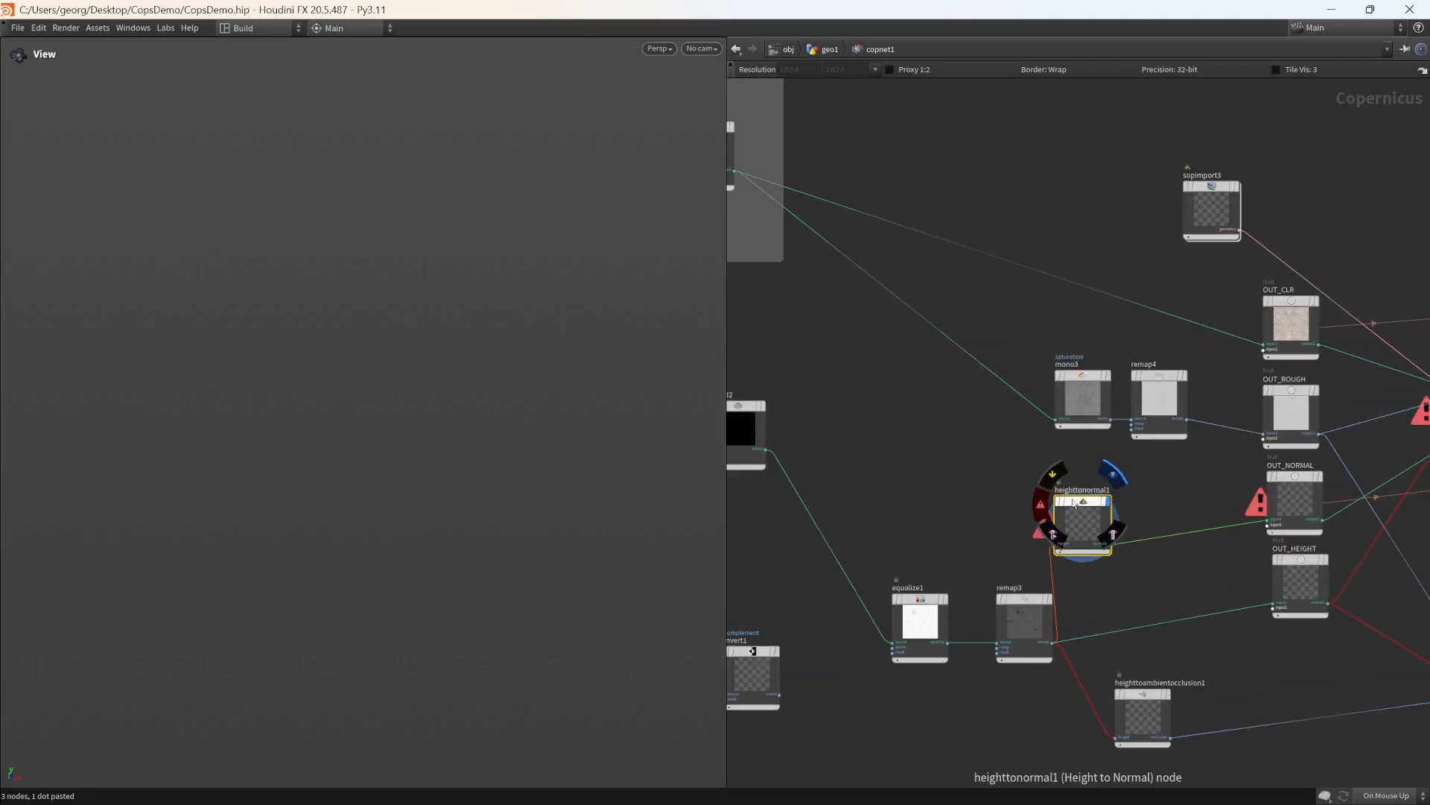
key("shift+b")
Step: Add another Height to Normal node beside heighttonormal1
scroll(1155, 671, "up", 2)
middle_click_drag(1155, 671, 1124, 543)
key("Tab")
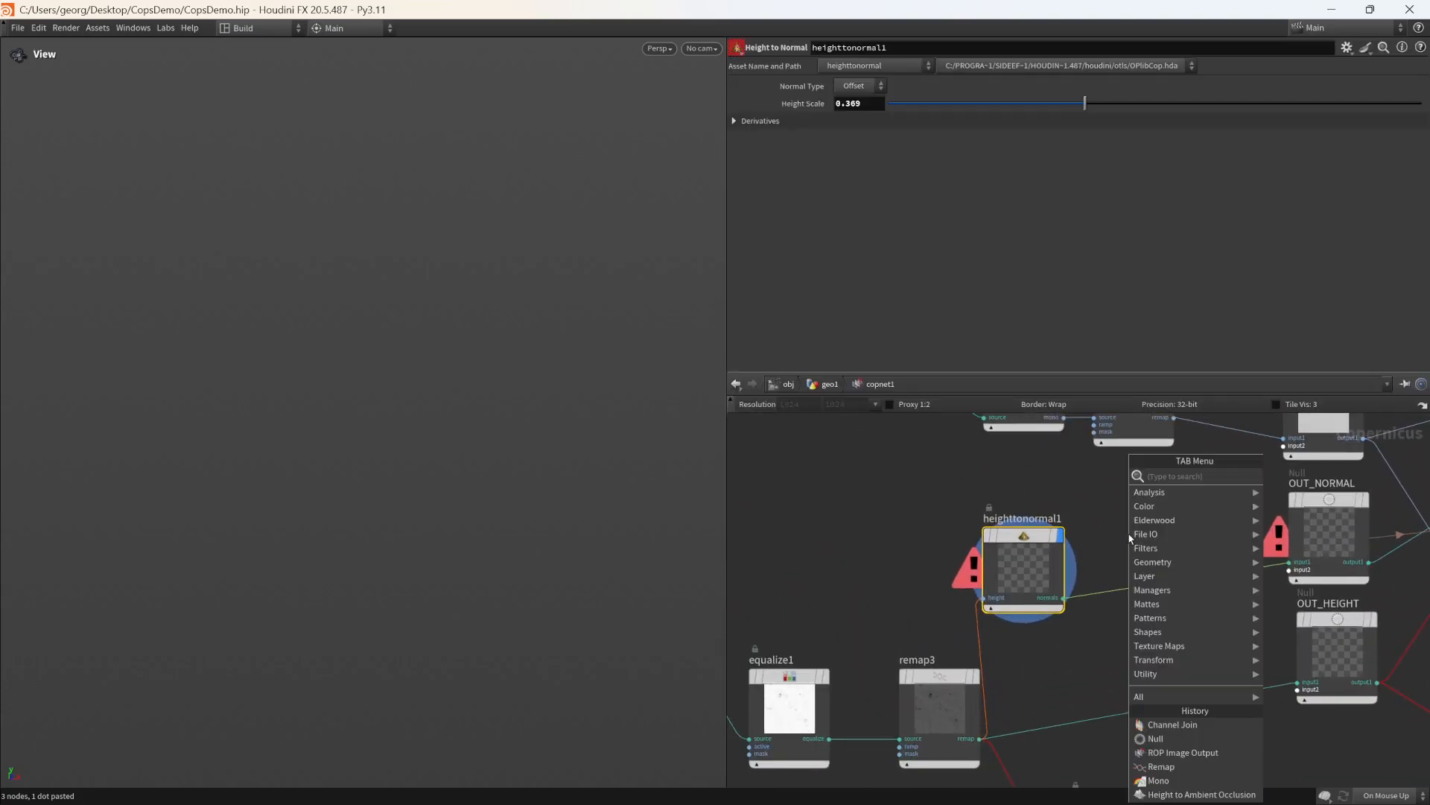
type("height")
key("Return")
left_click(1110, 552)
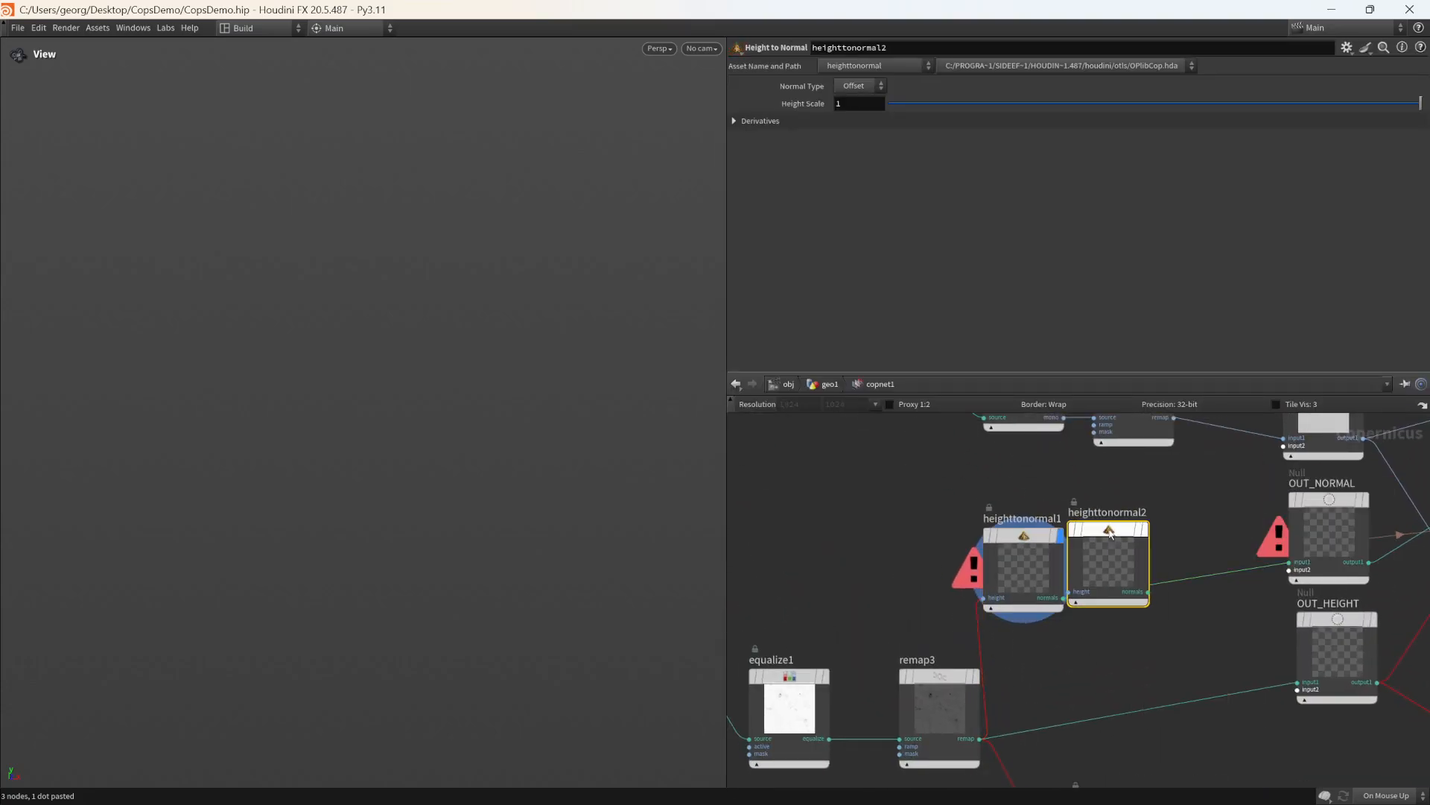
Step: Replace the heighttonormal1 node with heighttonormal2 and display the new node's output
left_click_drag(1109, 553, 1024, 564)
left_click(1045, 560)
key("Delete")
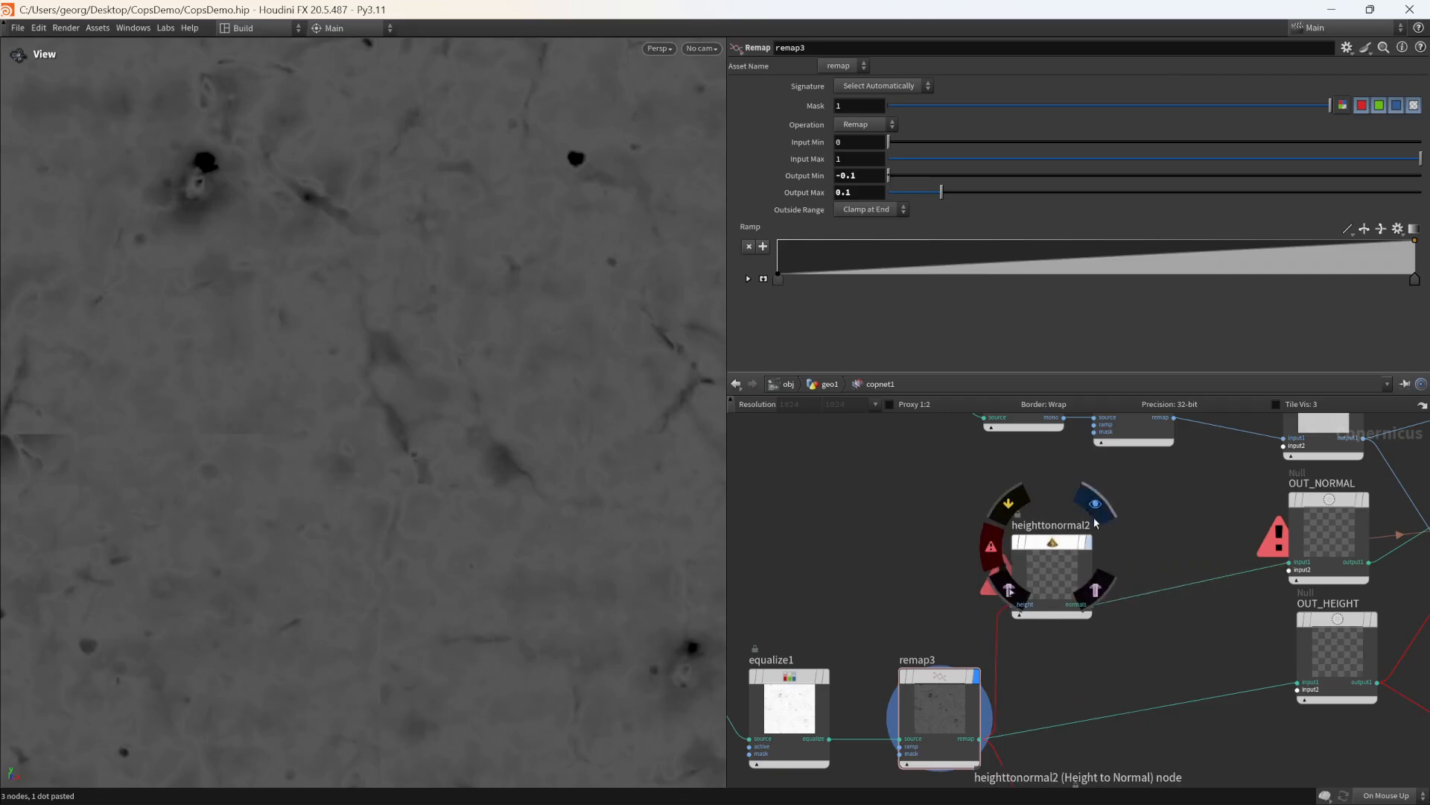
left_click(1096, 515)
left_click_drag(1145, 501, 1078, 568)
Step: Bring back the full interface layout and save the scene
key("ctrl+shift+b")
key("ctrl+shift+b")
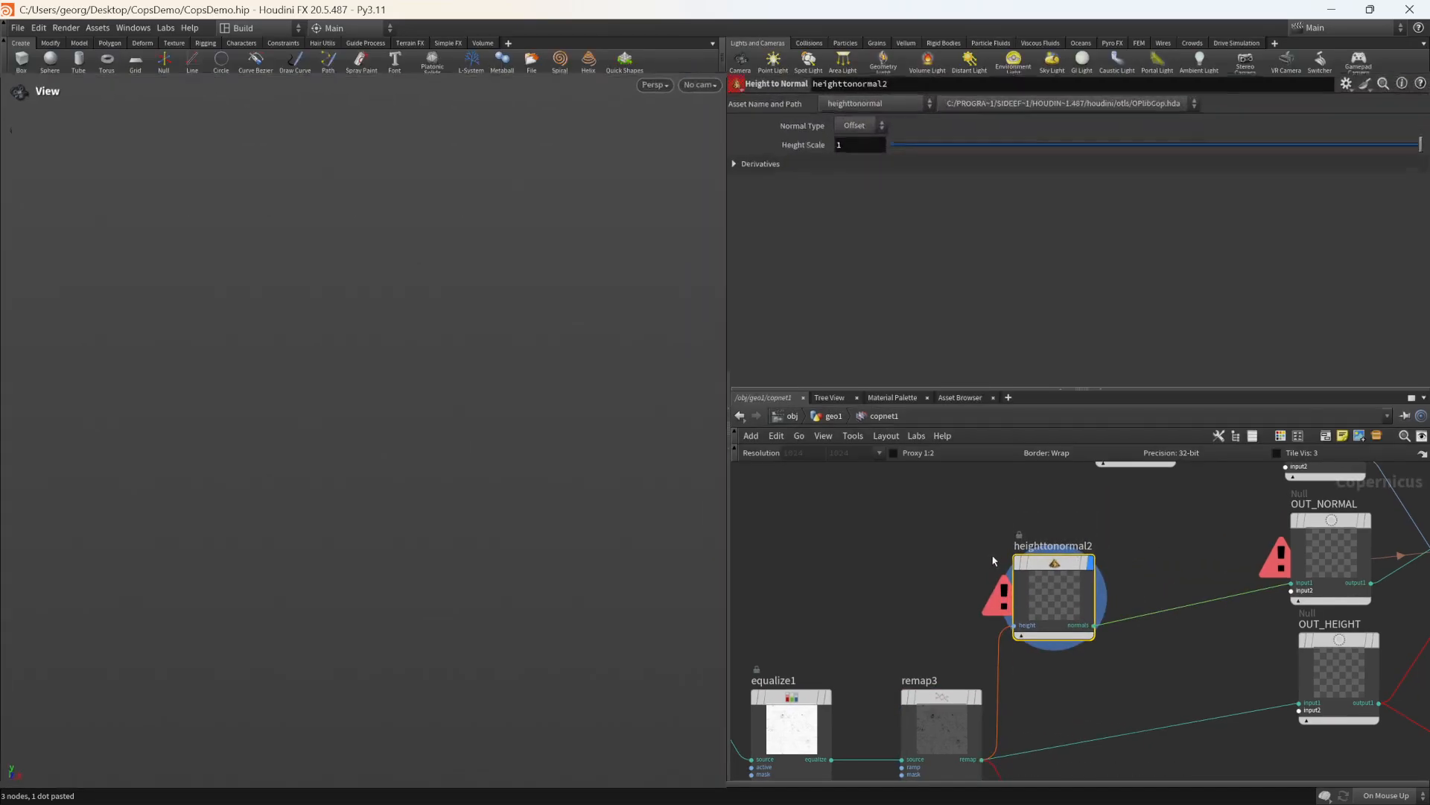
key("ctrl+s")
key("ctrl+shift+b")
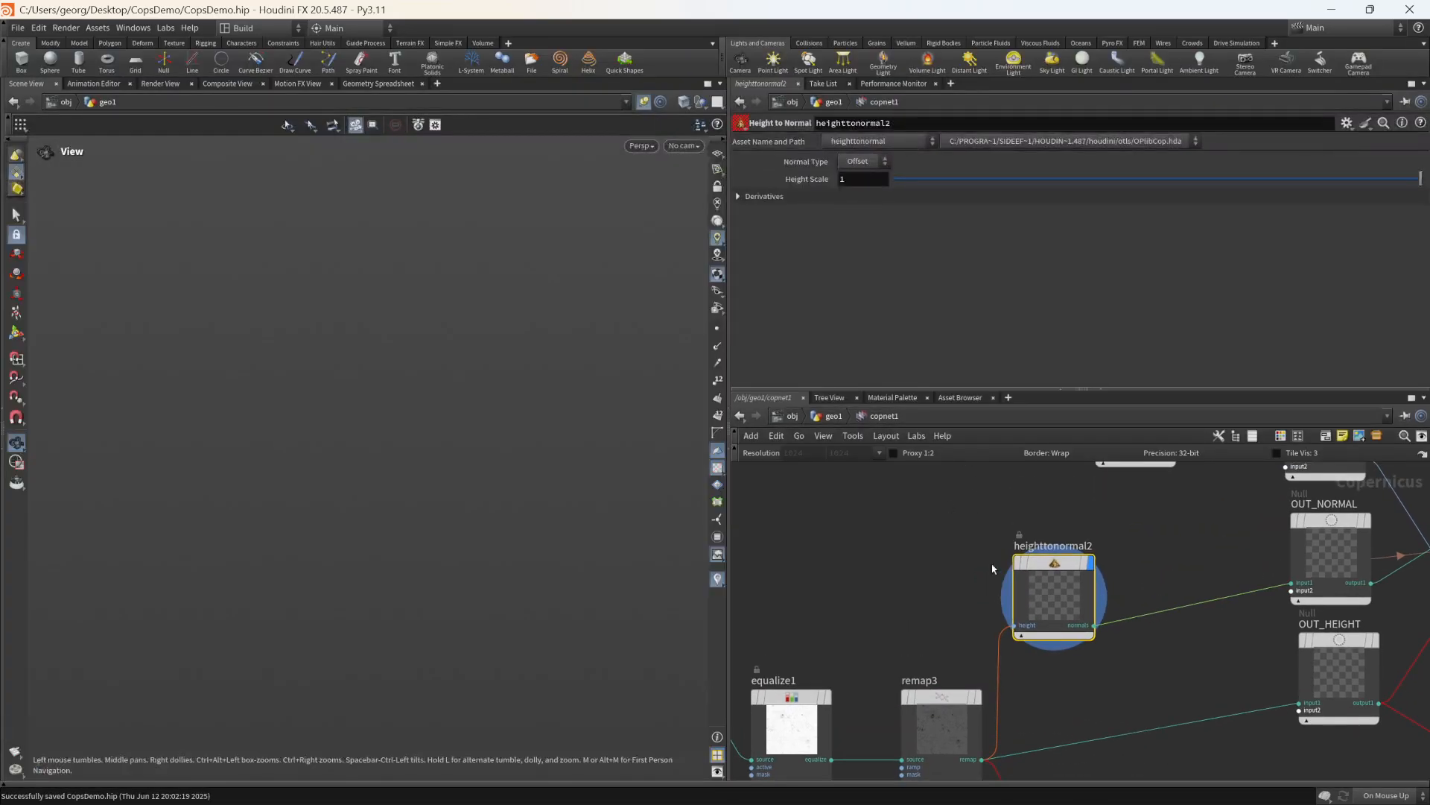
mouse_move(999, 566)
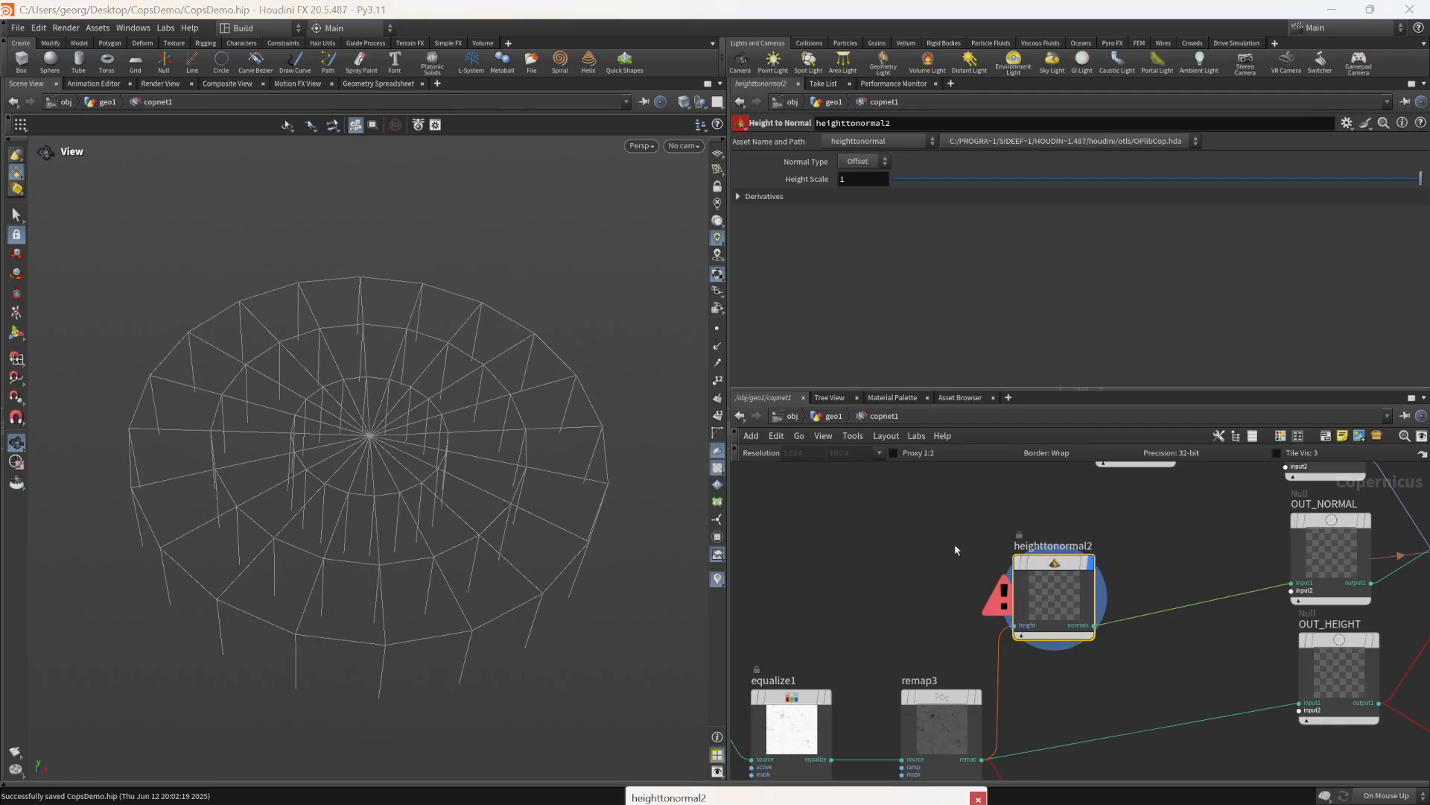
Step: Trace the height chain upstream from heighttonormal2 through remap3 and equalize1 to blend2 and sample2
middle_click_drag(937, 552, 1127, 534)
scroll(1127, 534, "down", 2)
middle_click_drag(1029, 551, 1108, 617)
key("z")
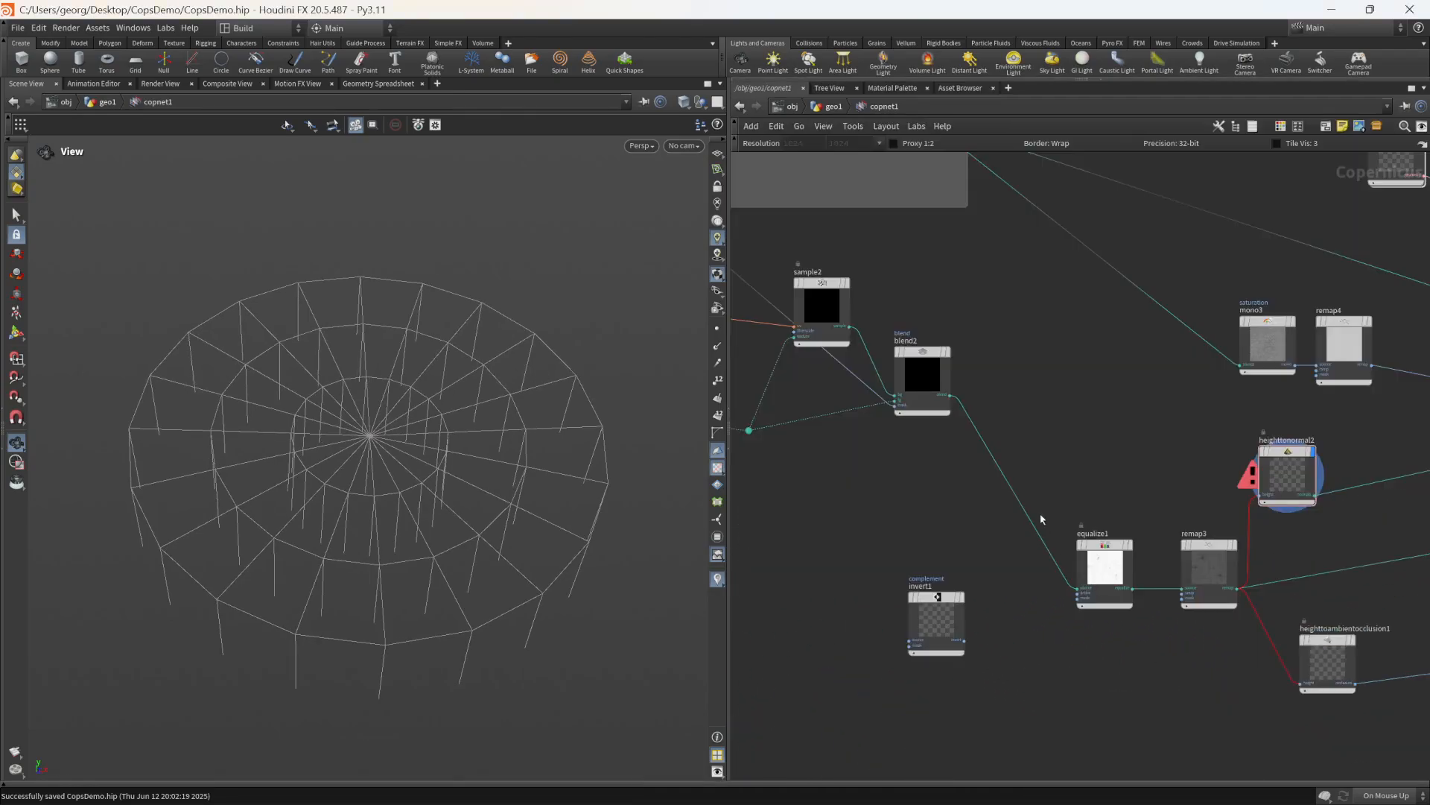
middle_click_drag(1037, 477, 1059, 492)
middle_click_drag(1202, 512, 1084, 508)
scroll(1185, 571, "up", 2)
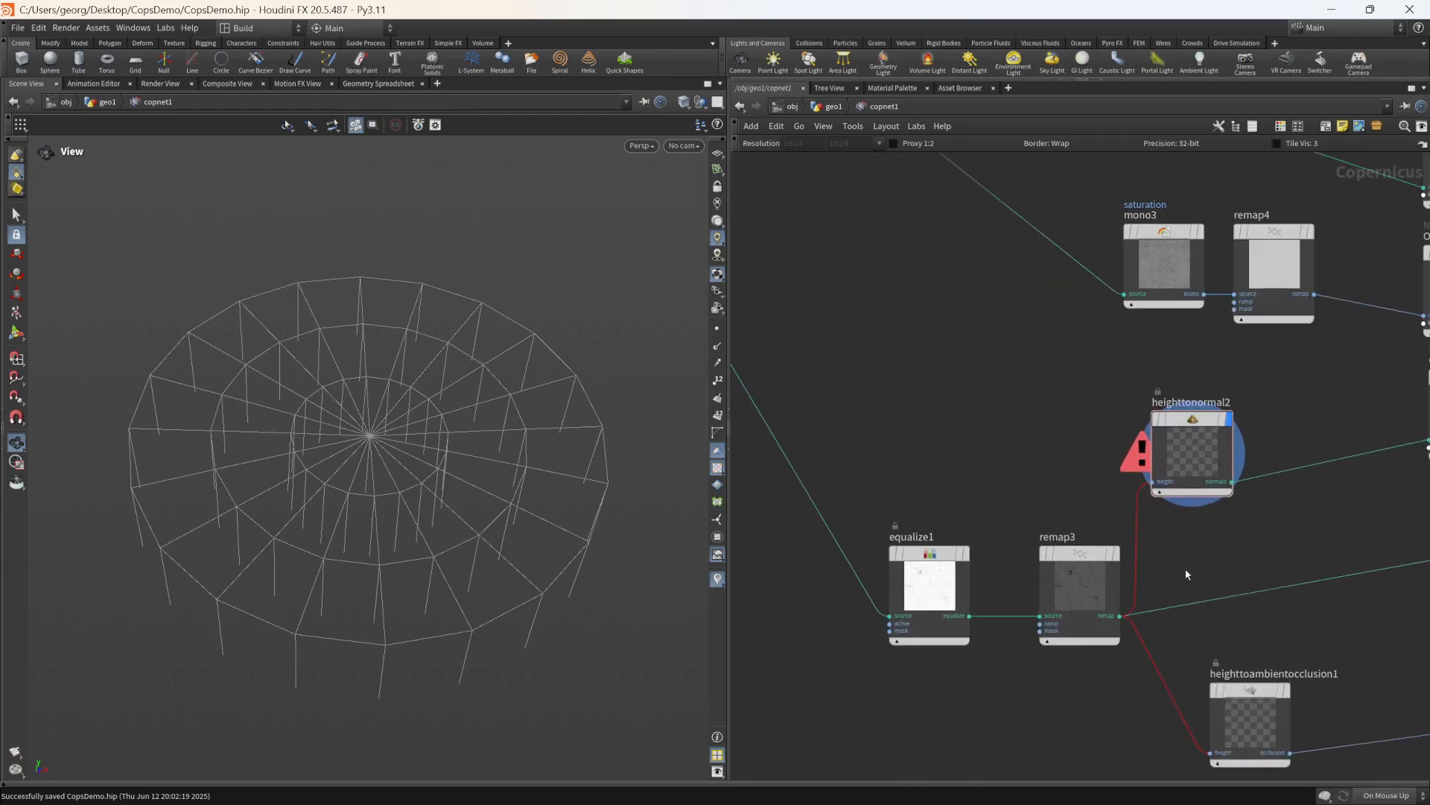
middle_click_drag(990, 474, 1287, 607)
middle_click_drag(1045, 482, 1260, 564)
left_click_drag(1085, 393, 1003, 466)
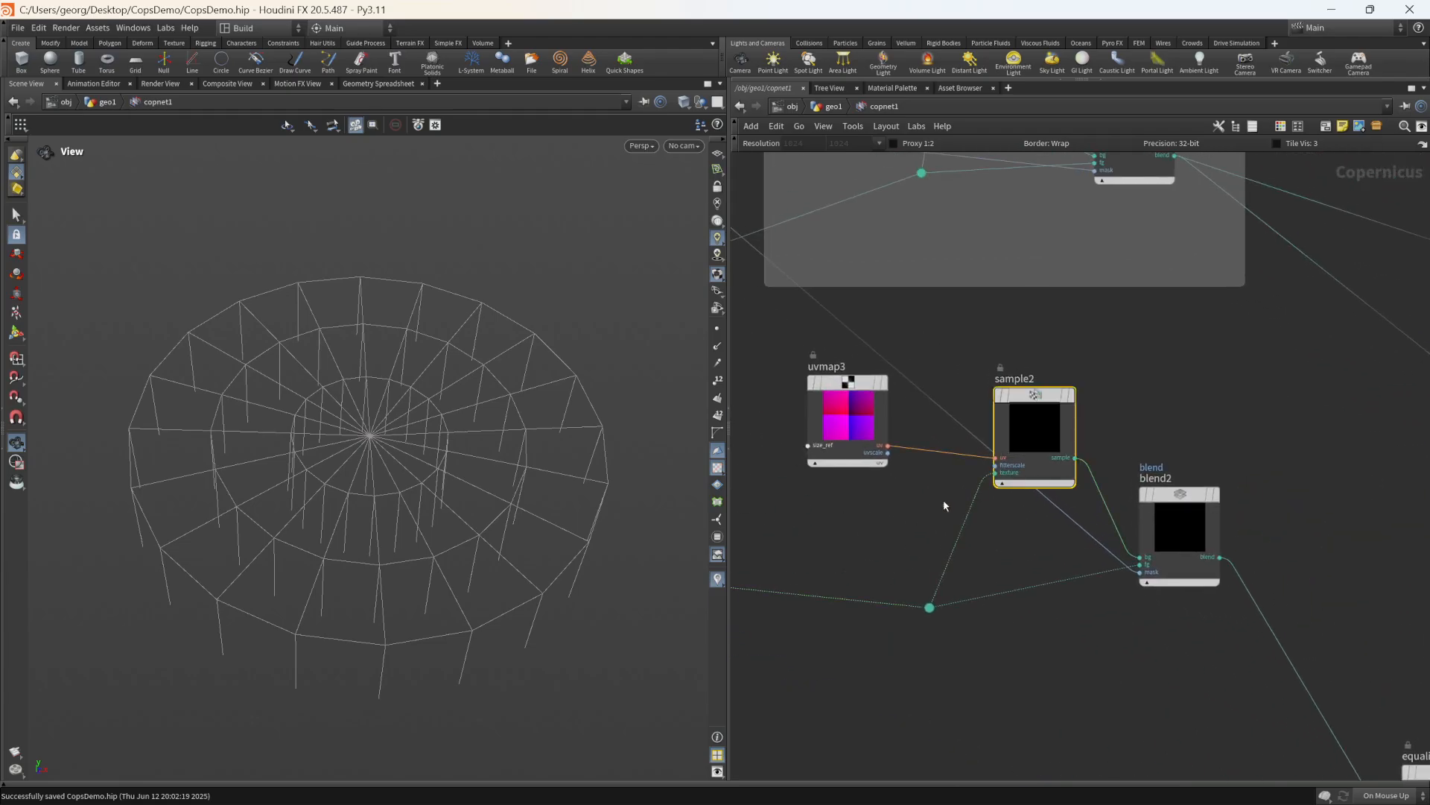
Step: Delete the wire dot after null1 so null1 feeds sample2 and blend2 directly
middle_click_drag(944, 504, 1198, 504)
scroll(1198, 504, "down", 2)
middle_click_drag(897, 511, 975, 512)
scroll(1118, 525, "up", 2)
middle_click_drag(1162, 532, 877, 461)
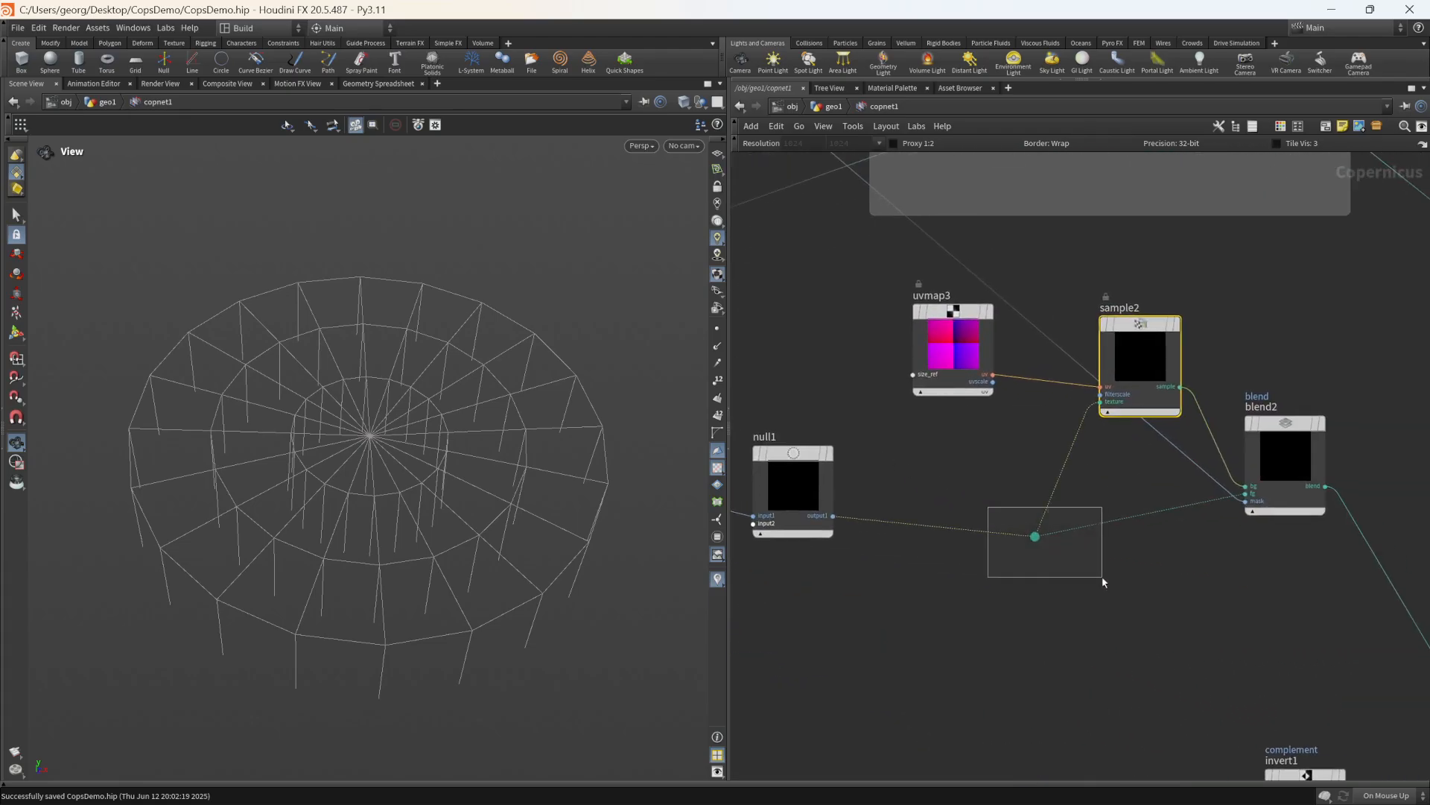
left_click_drag(1103, 582, 1101, 581)
middle_click_drag(1091, 576, 1046, 571)
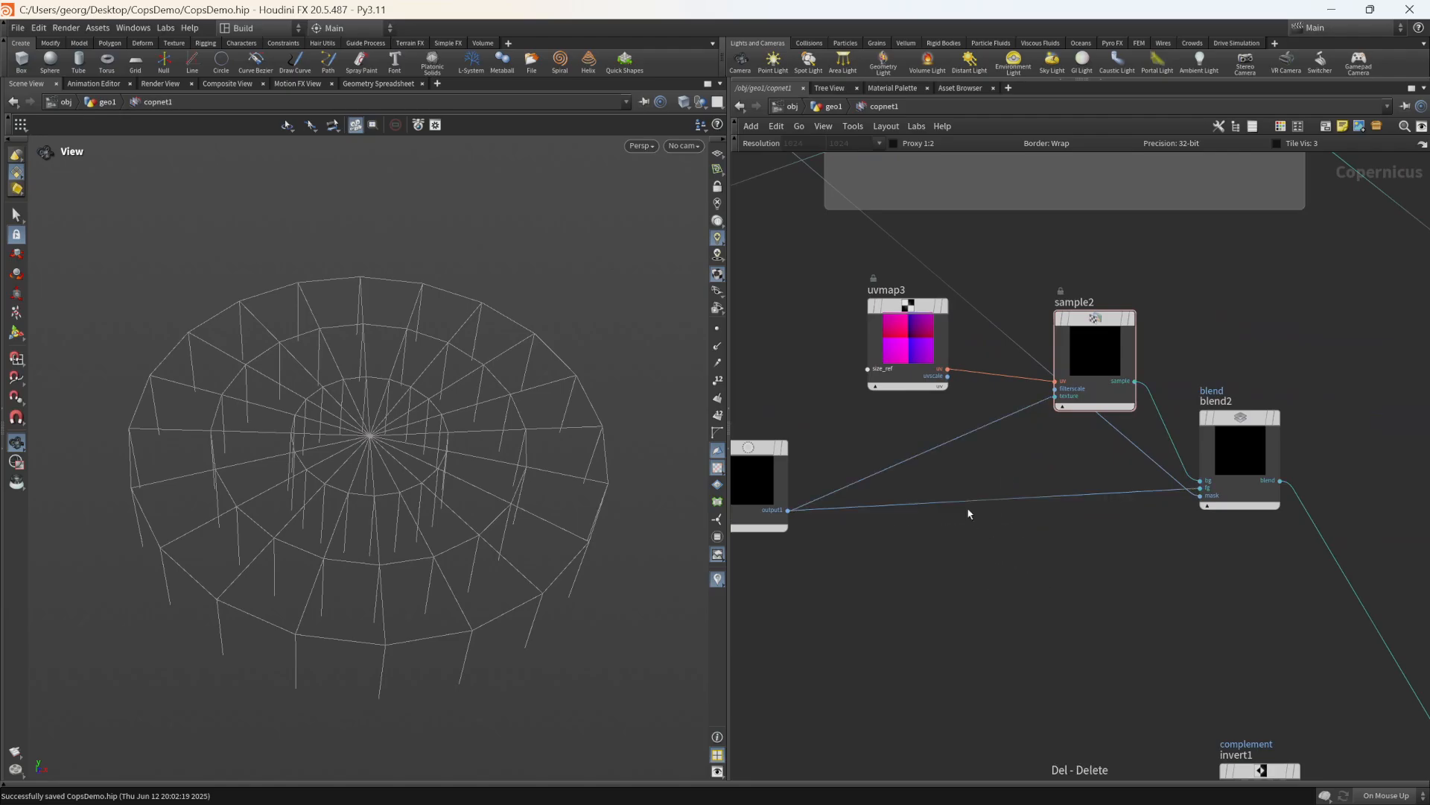
Step: Go up to geo1 to check the normal map in the viewport, then re-enter copnet1
scroll(938, 411, "down", 3)
scroll(1020, 447, "up", 2)
scroll(1021, 458, "down", 2)
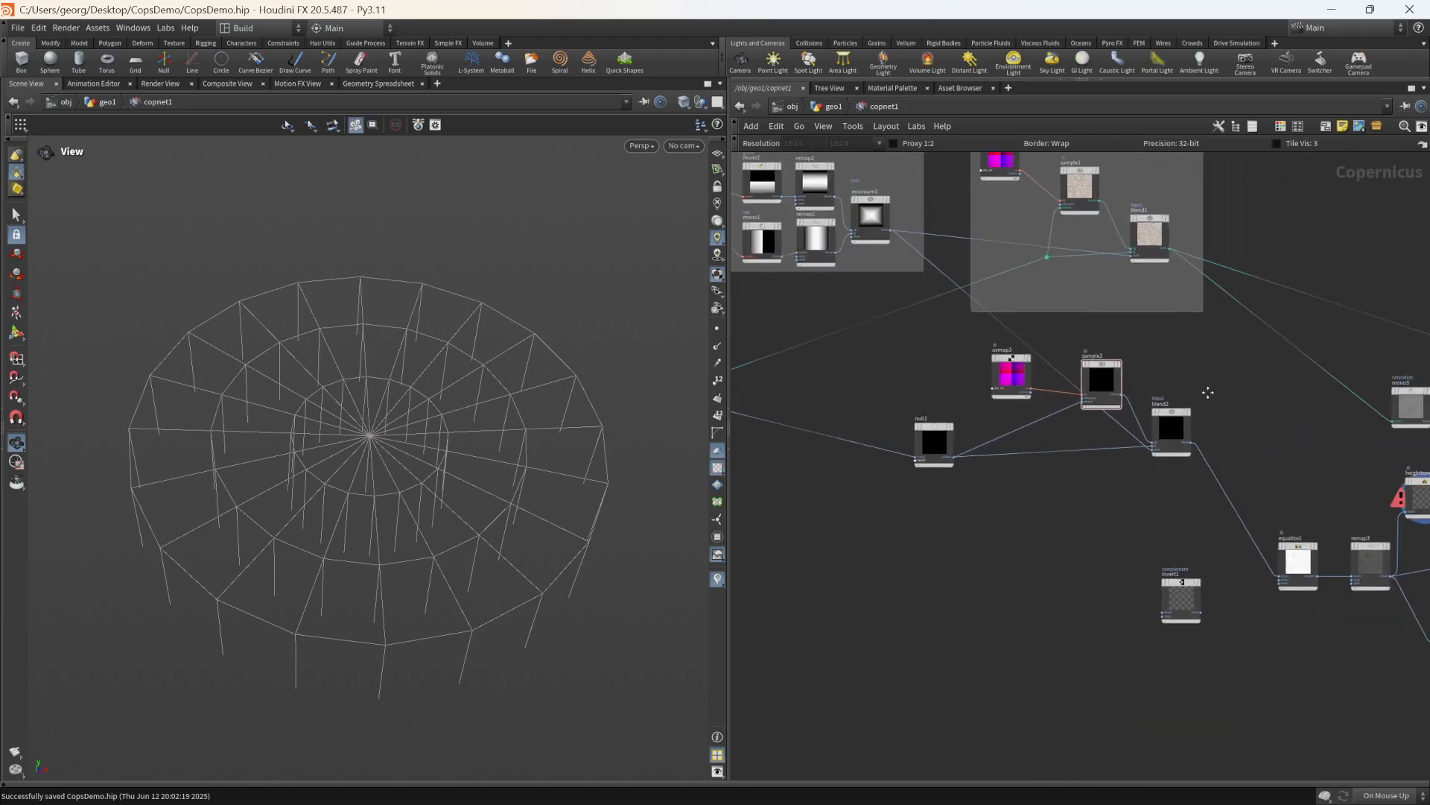
scroll(1295, 459, "up", 2)
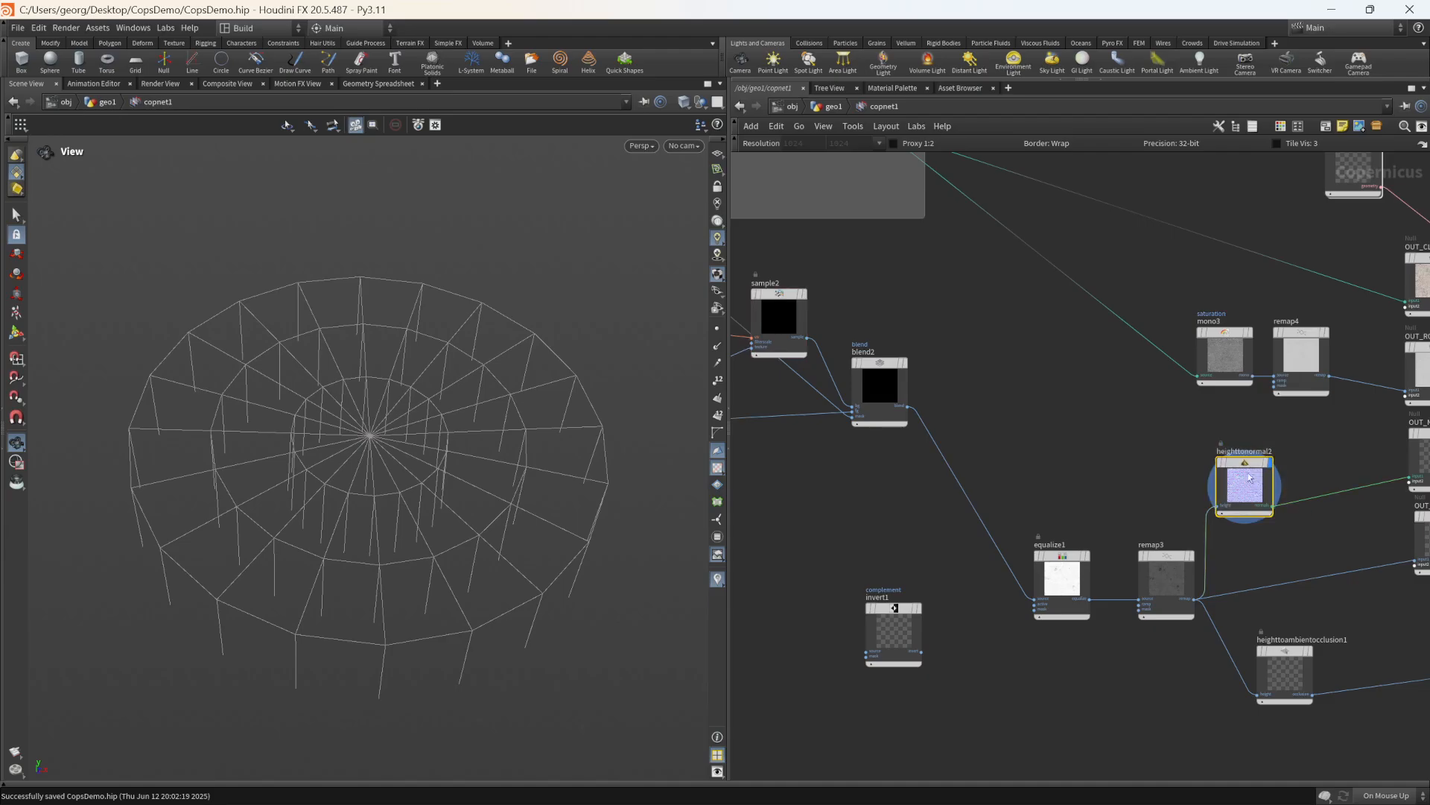
middle_click_drag(1069, 451, 1087, 461)
left_click(835, 107)
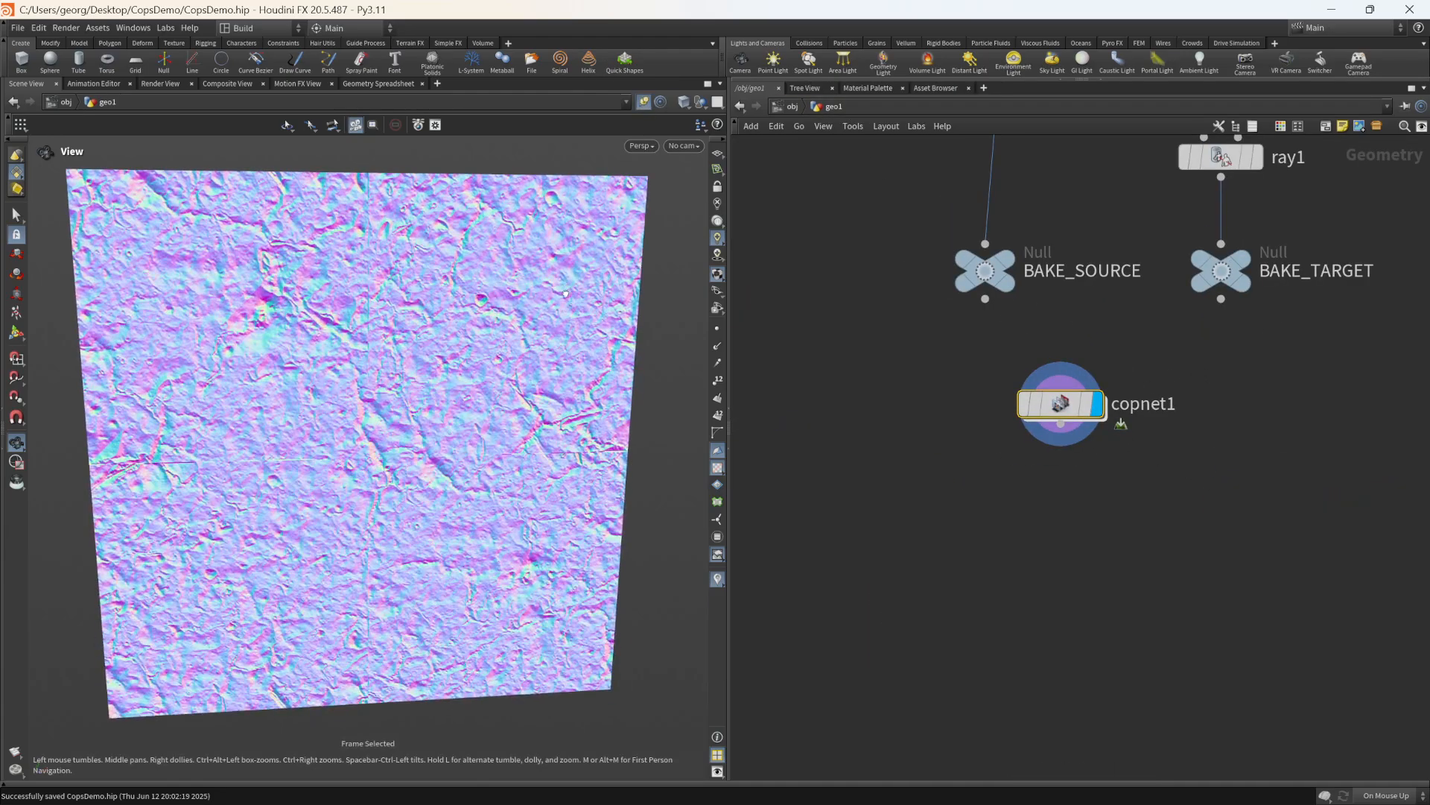
double_click(1066, 403)
scroll(1142, 433, "down", 2)
middle_click_drag(1142, 433, 832, 455)
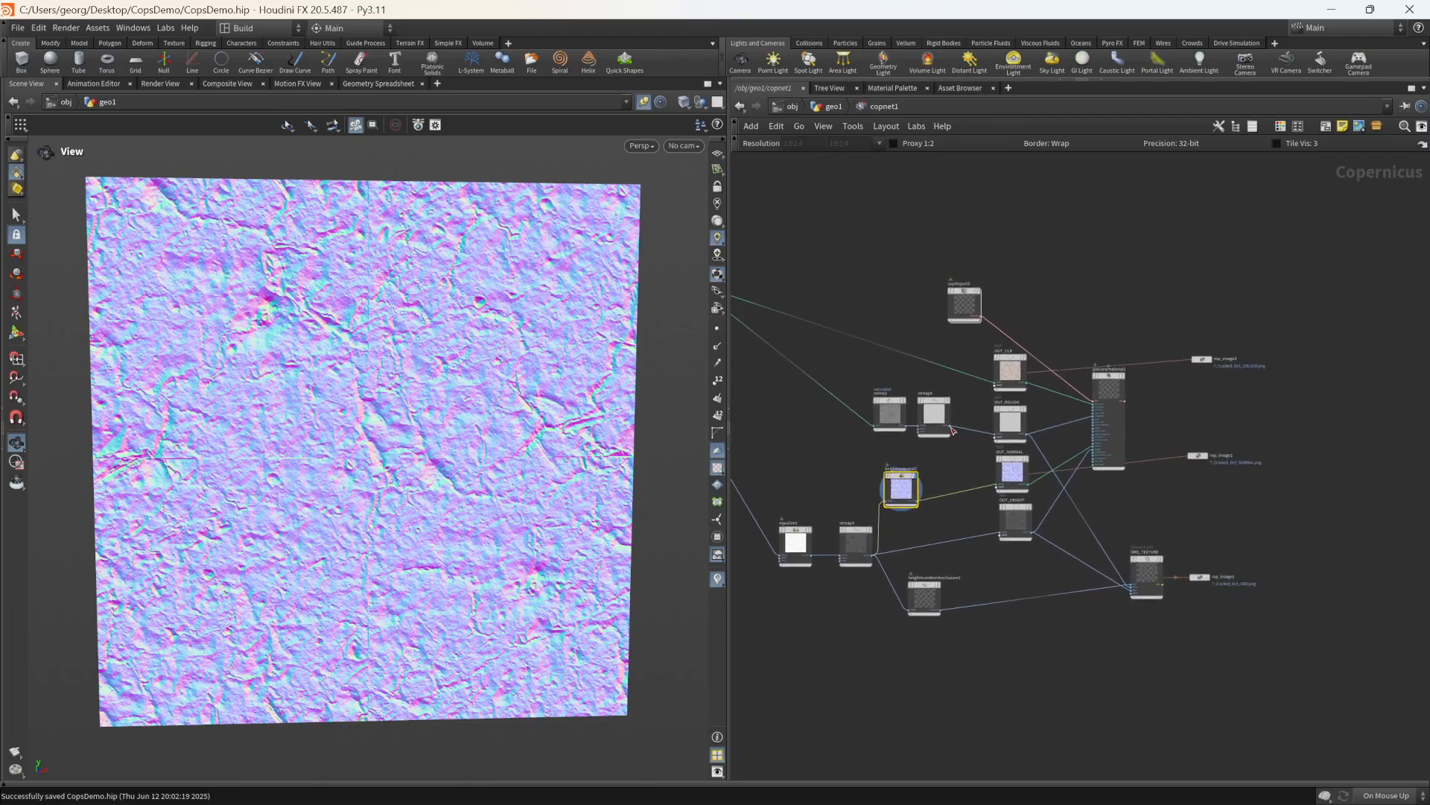
Step: Display the preview material node and inspect the framed cracked-dirt surface up close in the viewport
scroll(1138, 364, "up", 3)
mouse_move(1101, 380)
left_click(1117, 349)
key("space+f")
scroll(477, 574, "up", 5)
left_click_drag(493, 533, 440, 551)
scroll(1080, 372, "down", 3)
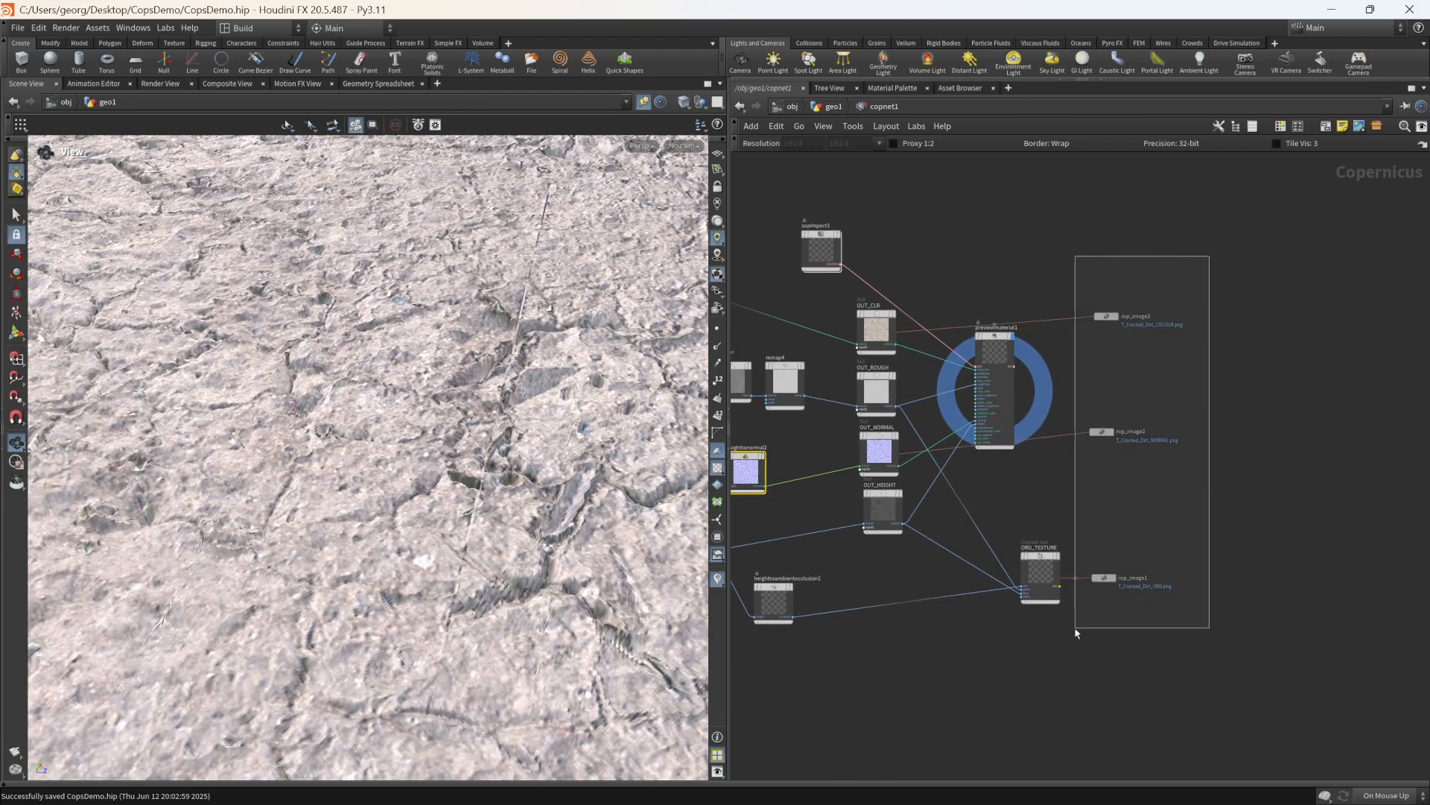
Step: Select the three rop_image output nodes and bring up their shared render parameters
left_click_drag(1075, 628, 1075, 629)
middle_click_drag(1204, 472, 1210, 480)
left_click(1062, 80)
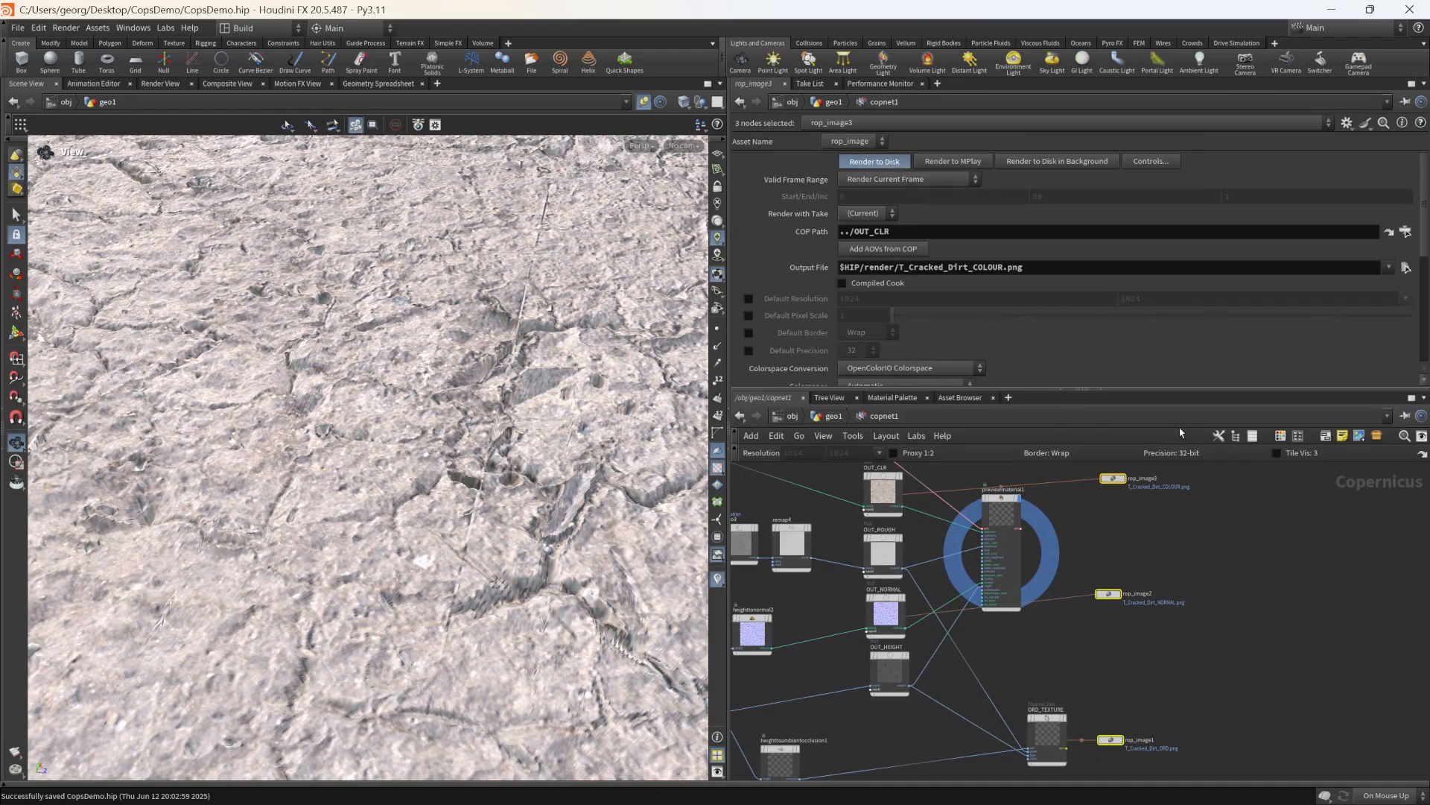
Step: Switch to File Explorer and check the rendered COLOUR, NORMAL and ORD textures in the render folder
key("alt+Tab")
left_click(527, 331)
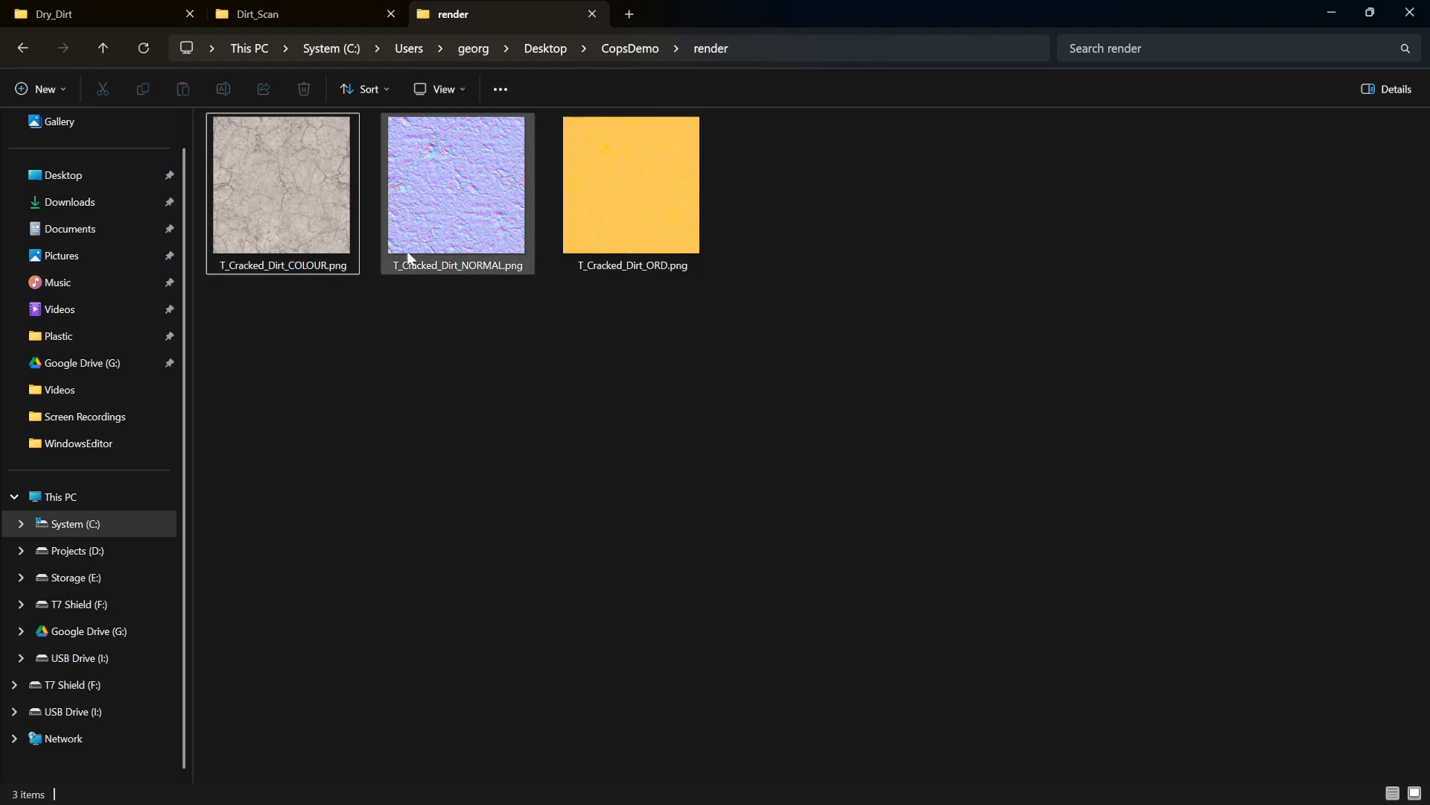
left_click_drag(558, 365, 566, 371)
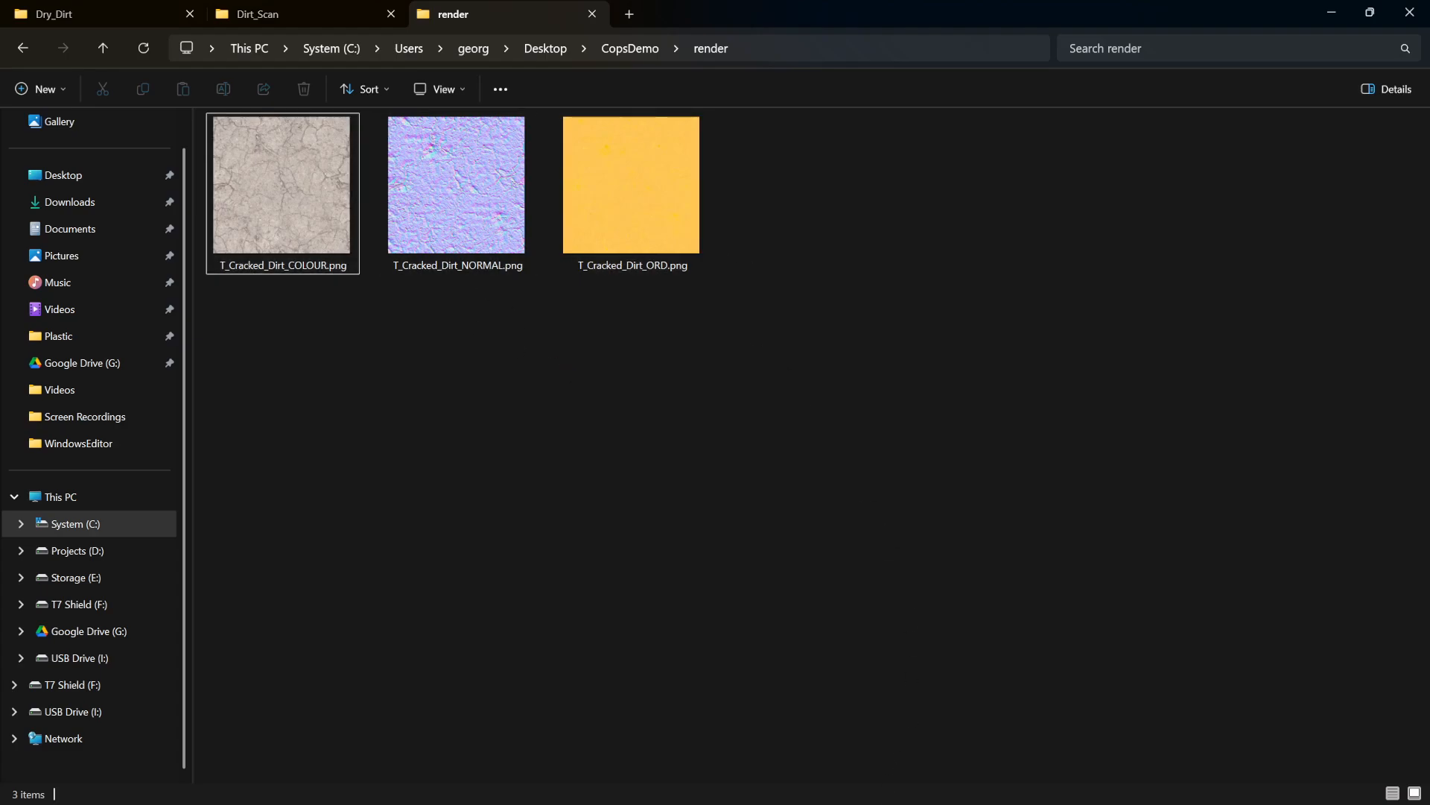
Step: Switch to Unreal Editor and open the Elderwood/Materials/Scans folder in an enlarged content drawer
key("alt+Tab")
right_click_drag(755, 447, 764, 471)
key("ctrl+space")
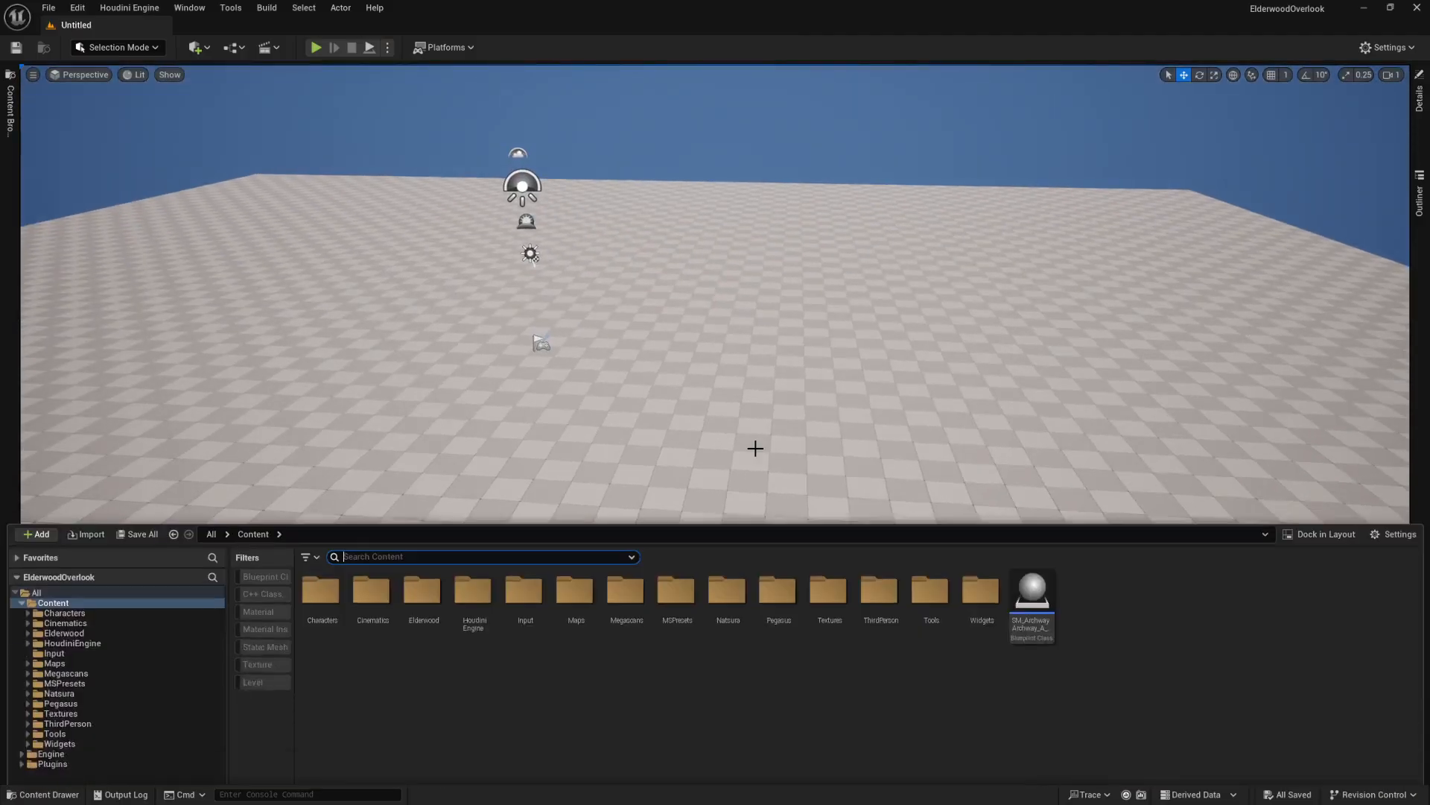
left_click(721, 609)
left_click(628, 571)
left_click(555, 613)
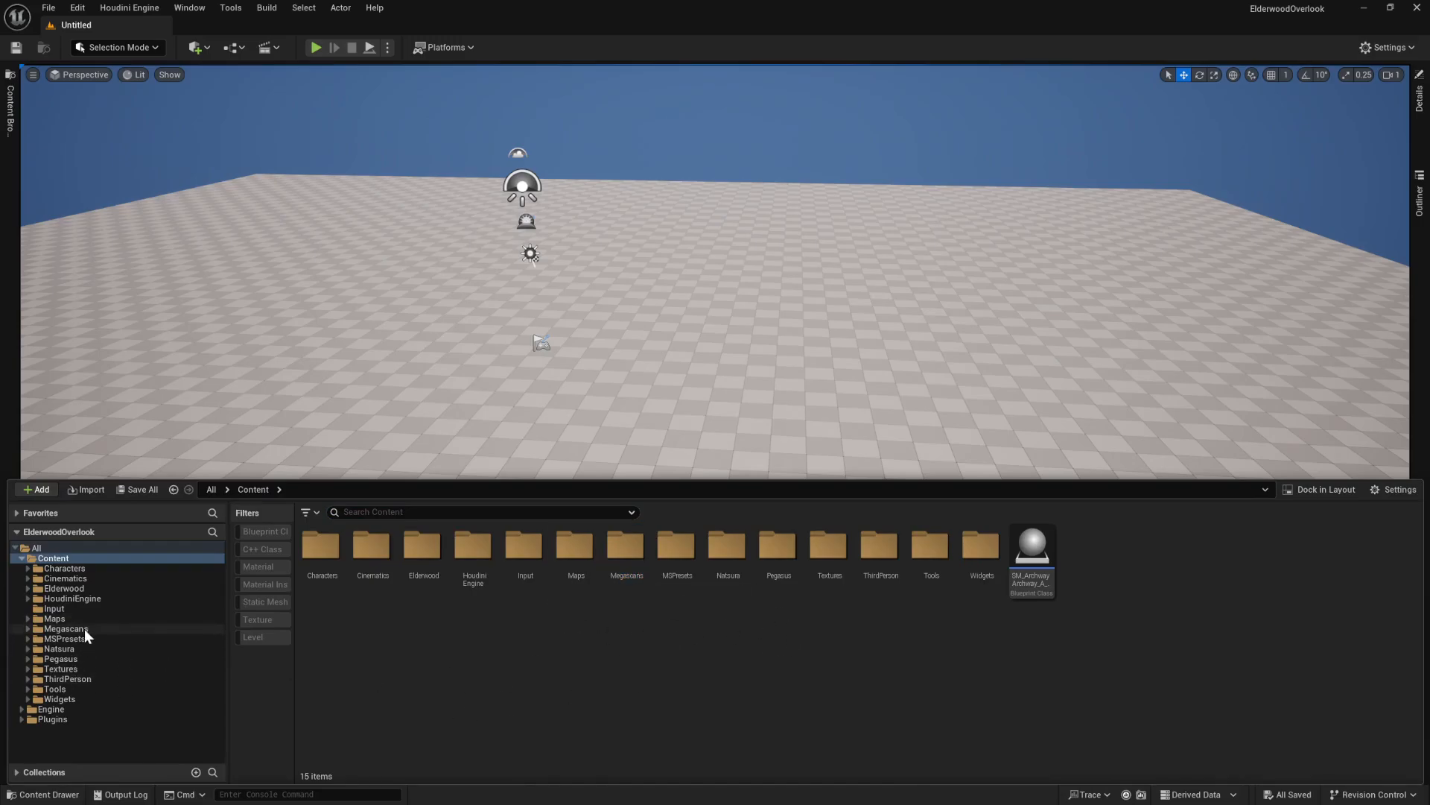
left_click(84, 590)
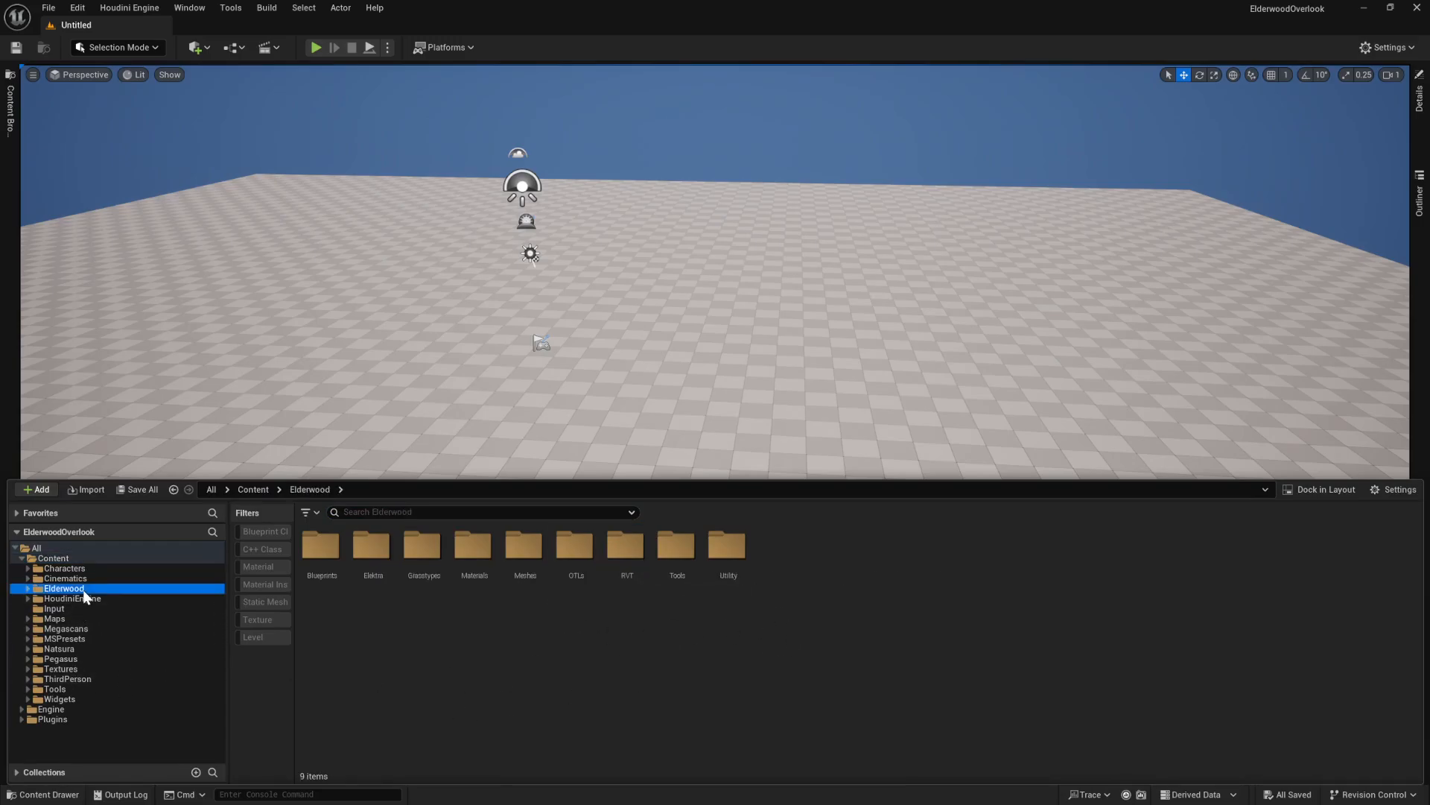
double_click(477, 575)
double_click(531, 574)
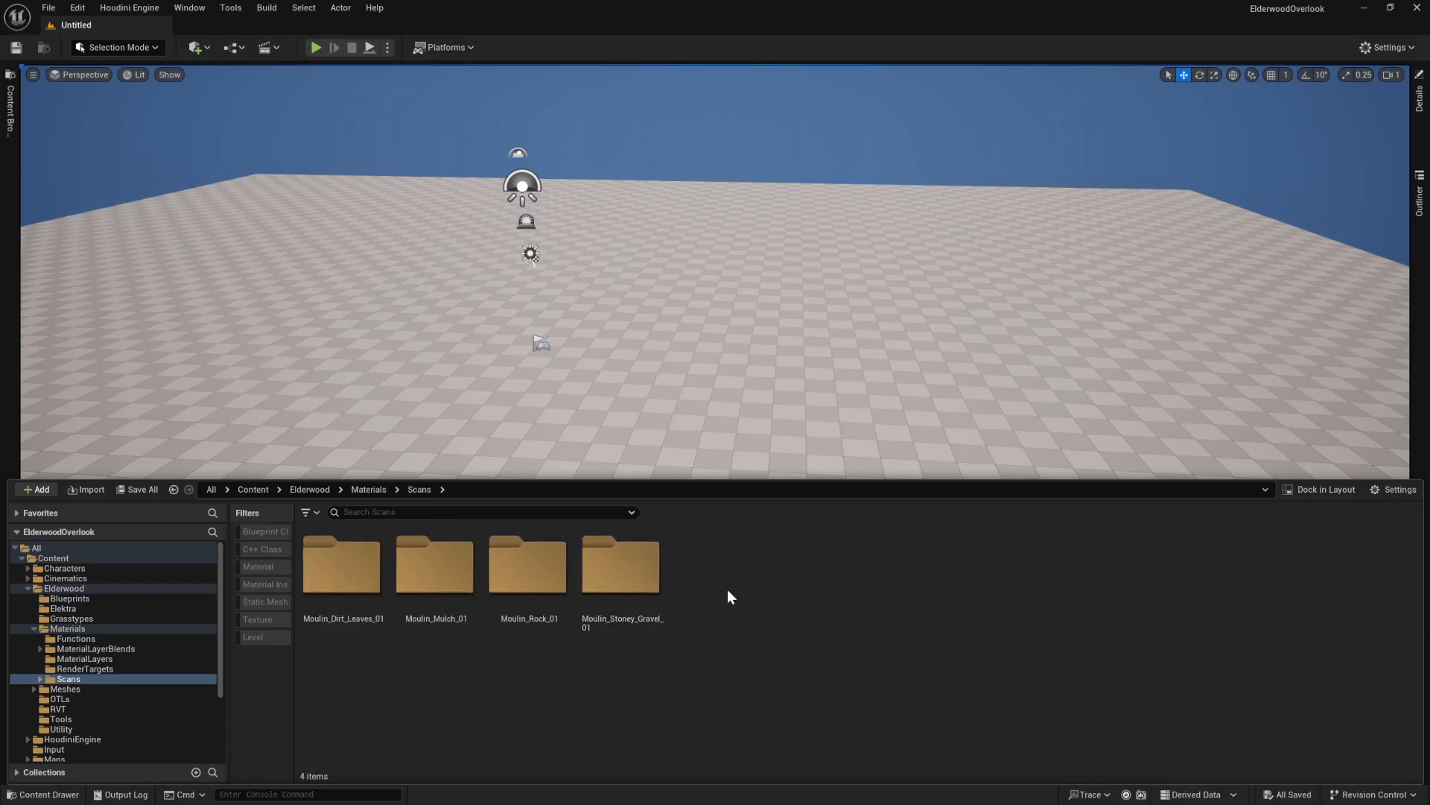
Step: Create a folder named Moulin_Cracked_Dirt_01 inside Scans and open it
right_click(784, 588)
left_click(906, 96)
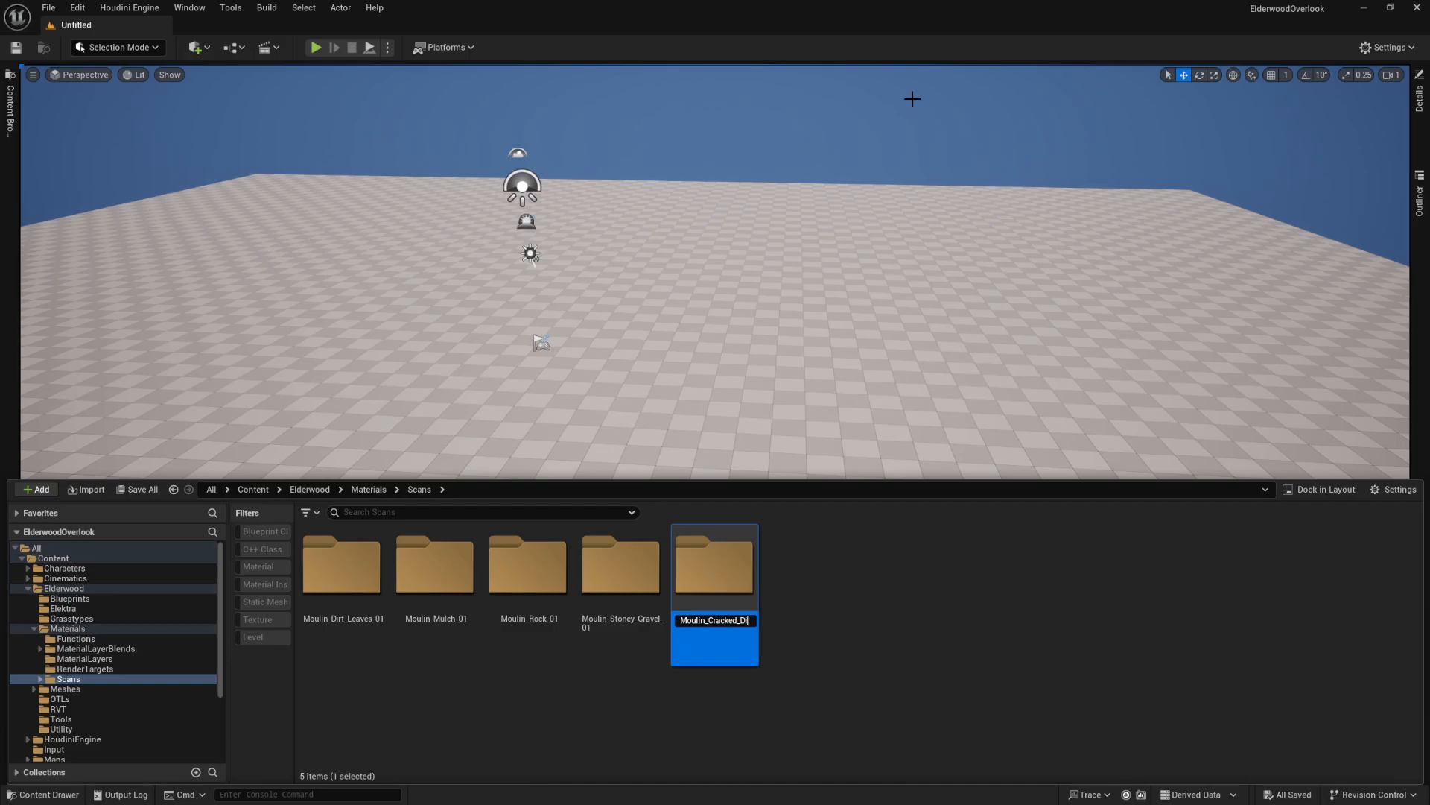
type("Moulin_Cracked_Dirt_01")
key("Return")
double_click(350, 570)
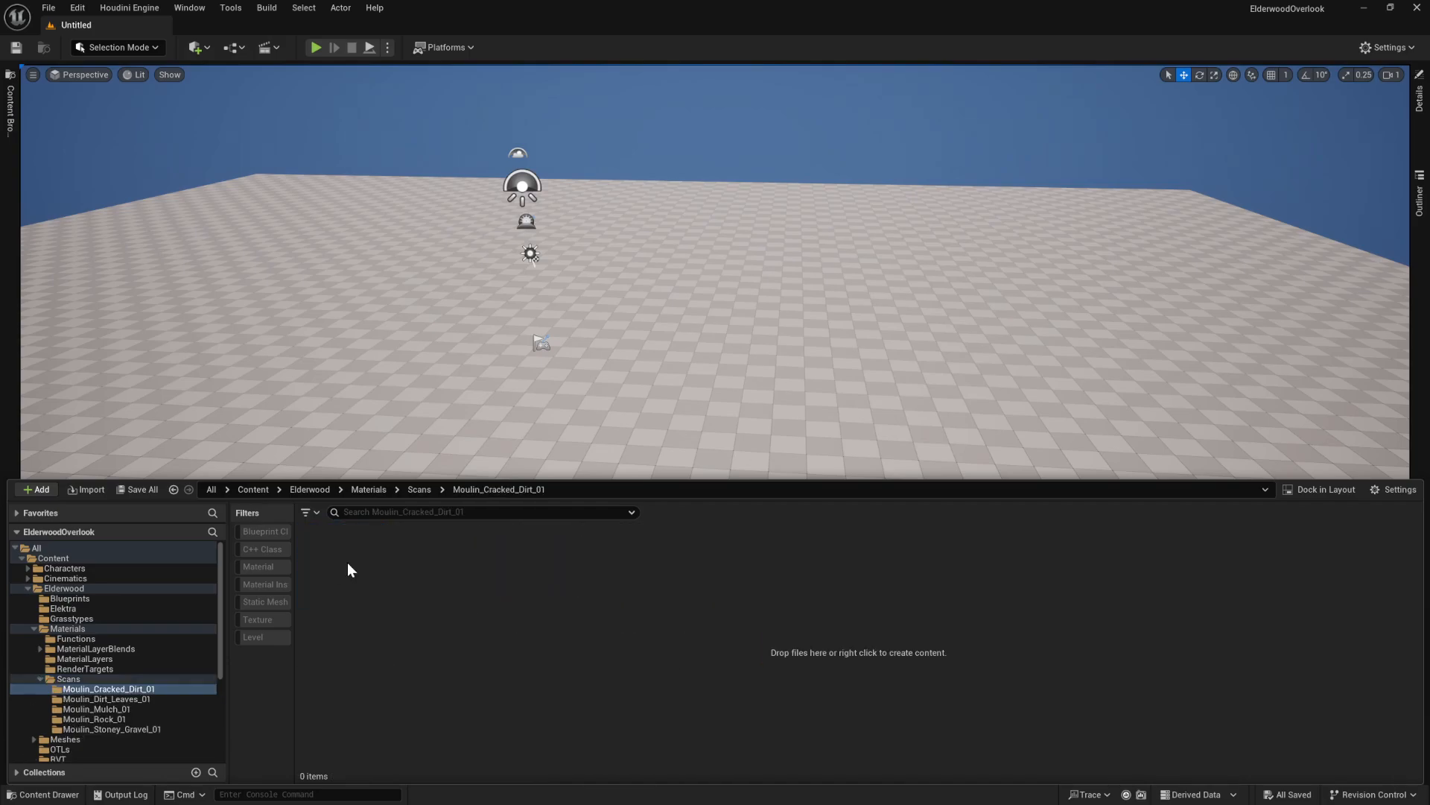
Step: Import T_Cracked_Dirt_COLOUR.png, T_Cracked_Dirt_NORMAL.png and T_Cracked_Dirt_ORD.png from the render folder into Moulin_Cracked_Dirt_01
left_click_drag(817, 377, 302, 198)
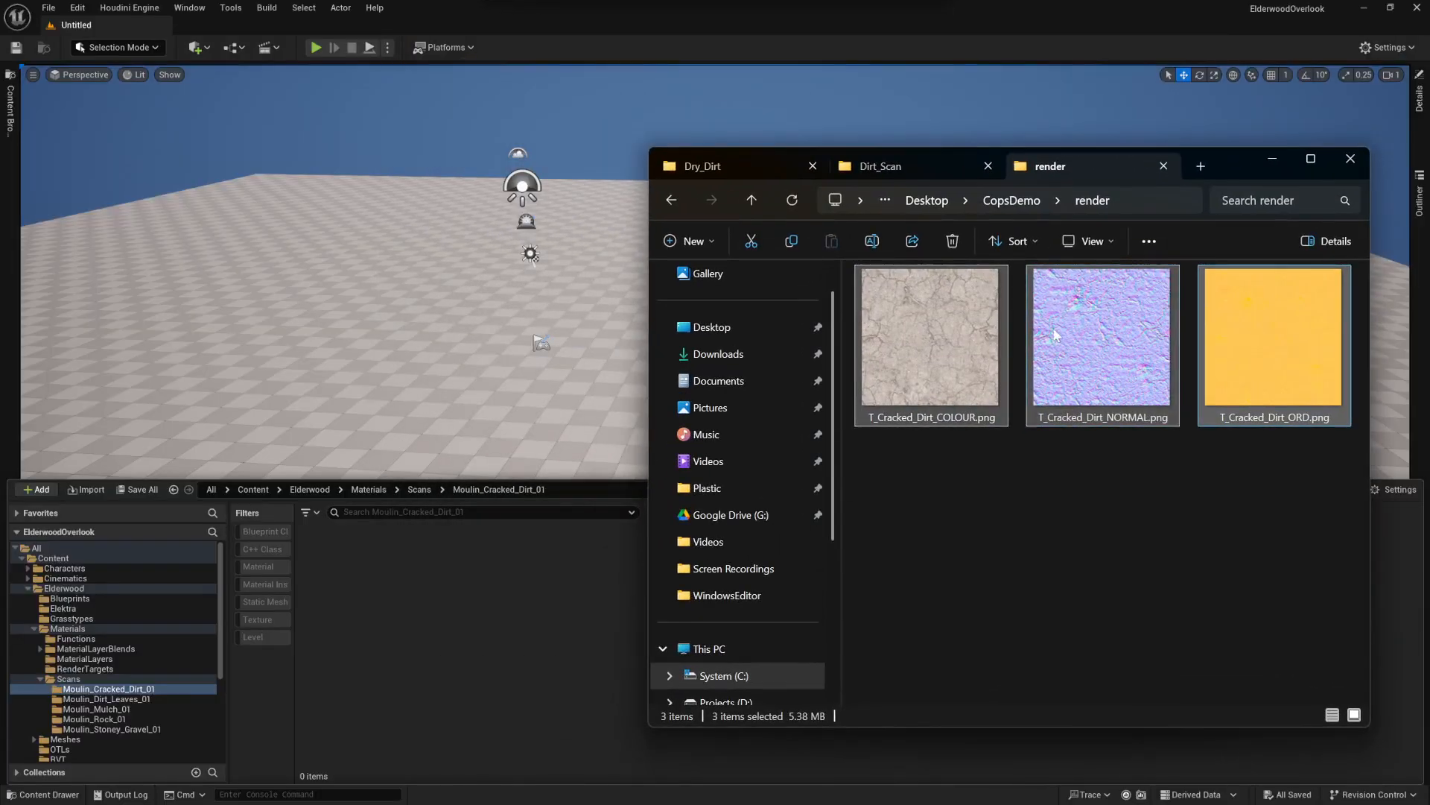
left_click_drag(931, 343, 523, 636)
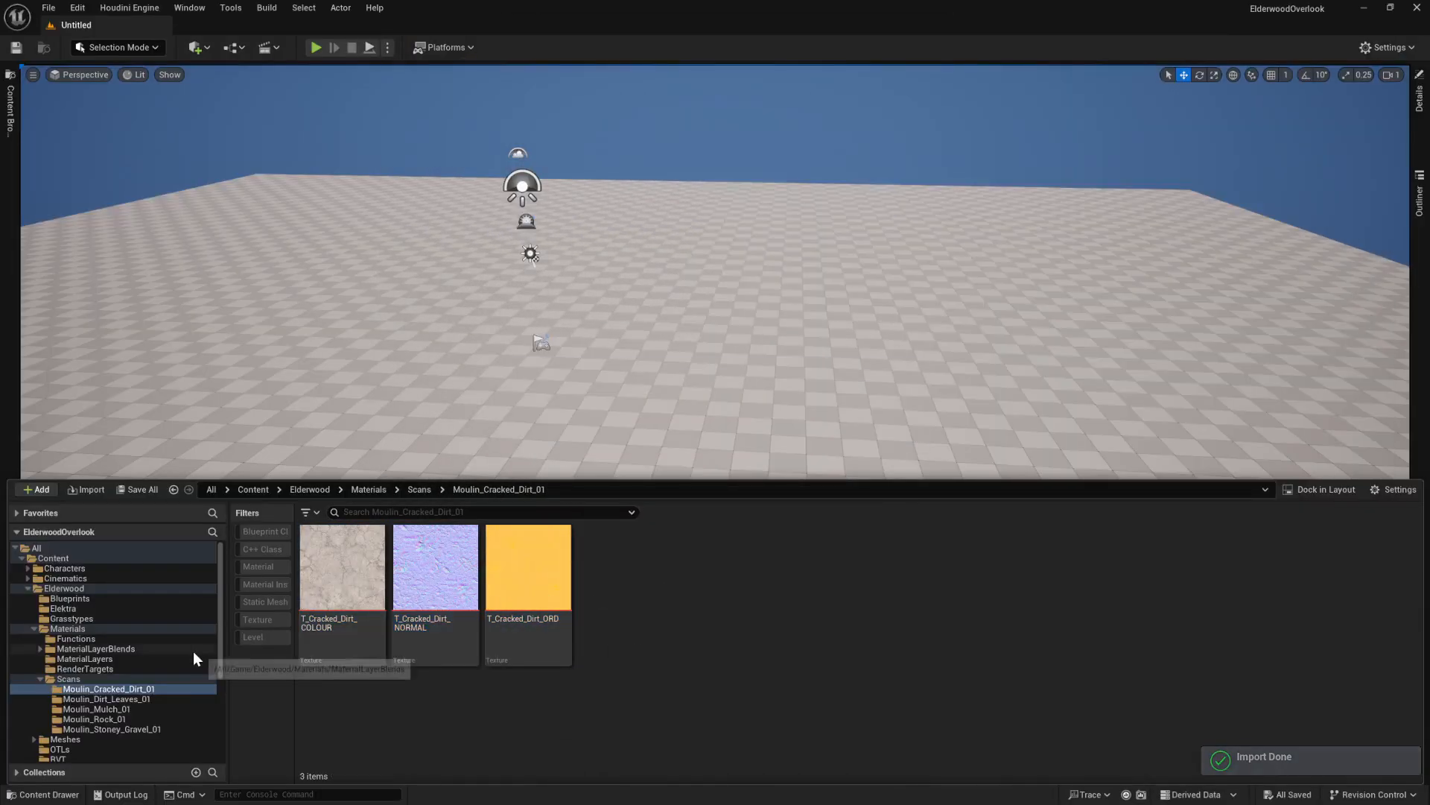
Step: Copy the MI_Moulin_Mulch material instance into Moulin_Cracked_Dirt_01 and rename the copy MI_Moulin_Cracked_Dirt
left_click(132, 707)
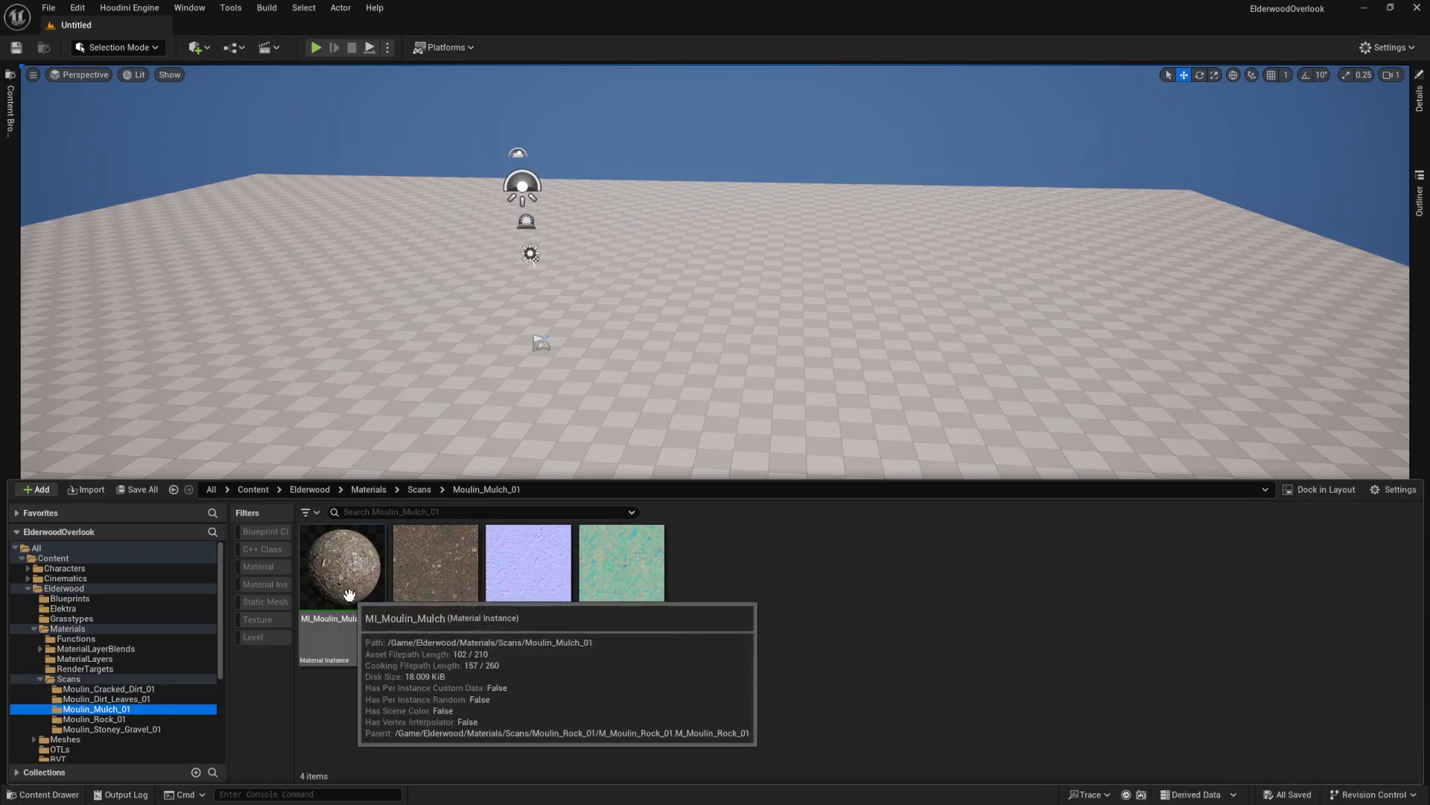
left_click_drag(343, 566, 143, 687)
left_click(189, 724)
left_click(155, 690)
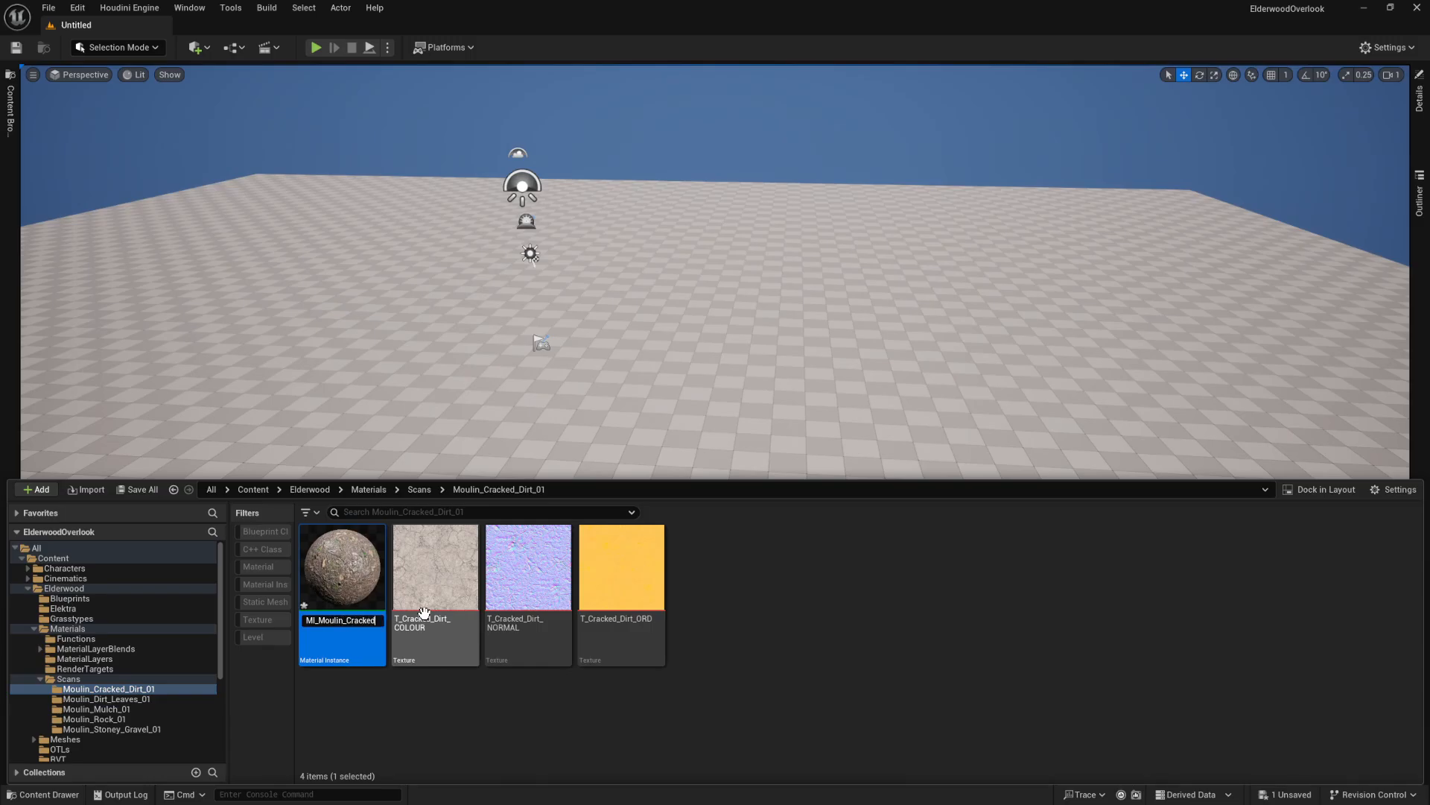
key("Return")
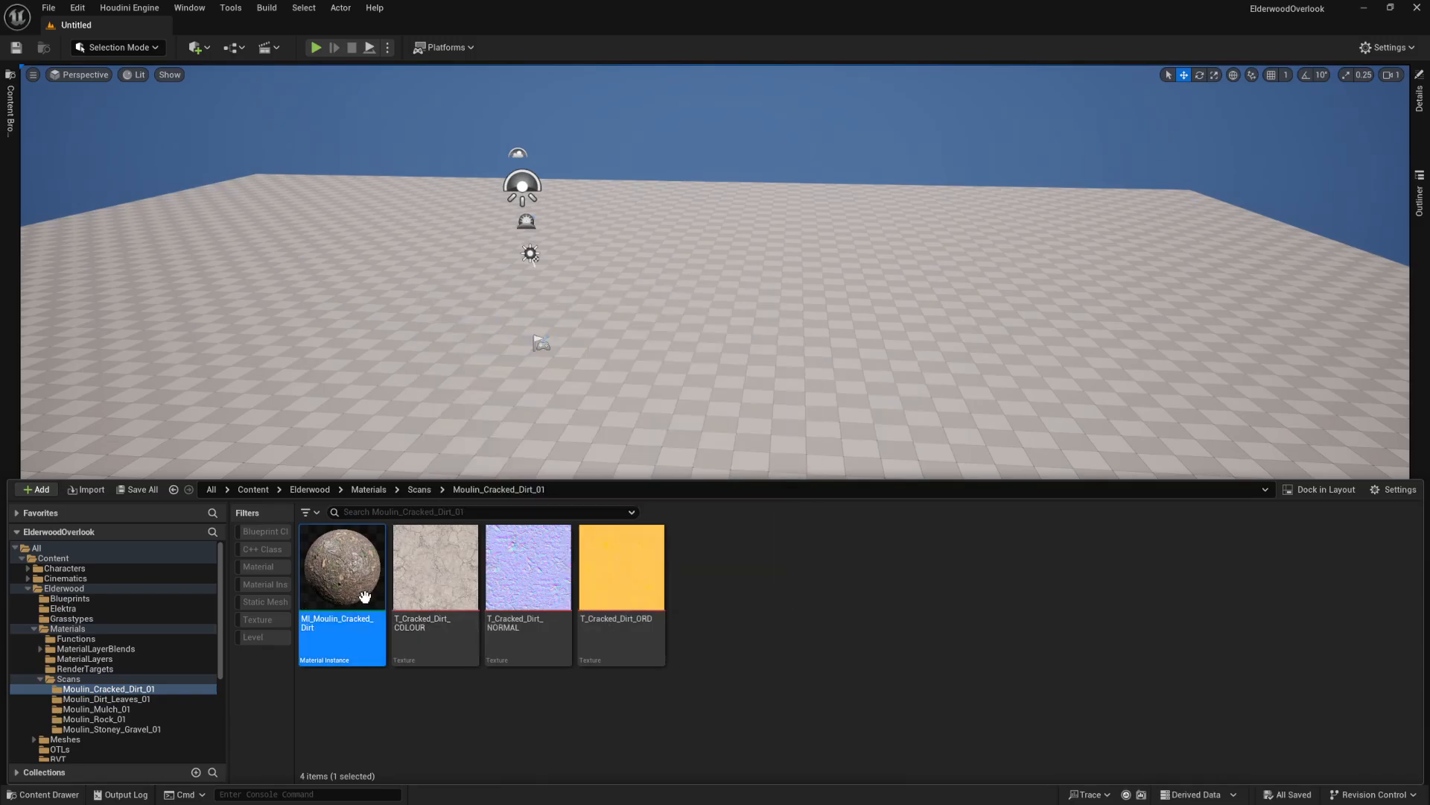
Step: Assign the T_Cracked_Dirt COLOUR, NORMAL and ORD textures to MI_Moulin_Cracked_Dirt's Colour, Normal and ORD parameters
key("ctrl+space")
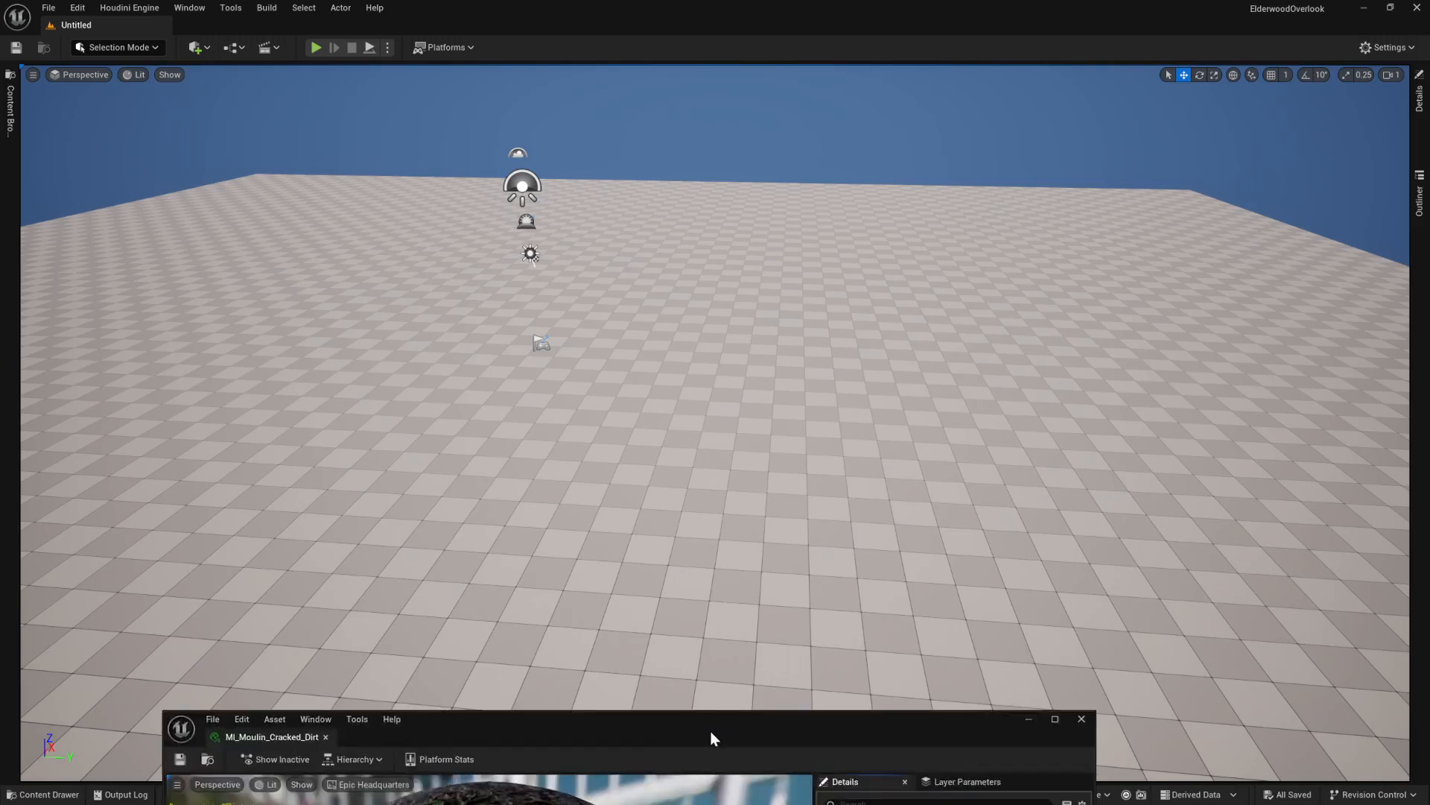
key("ctrl+space")
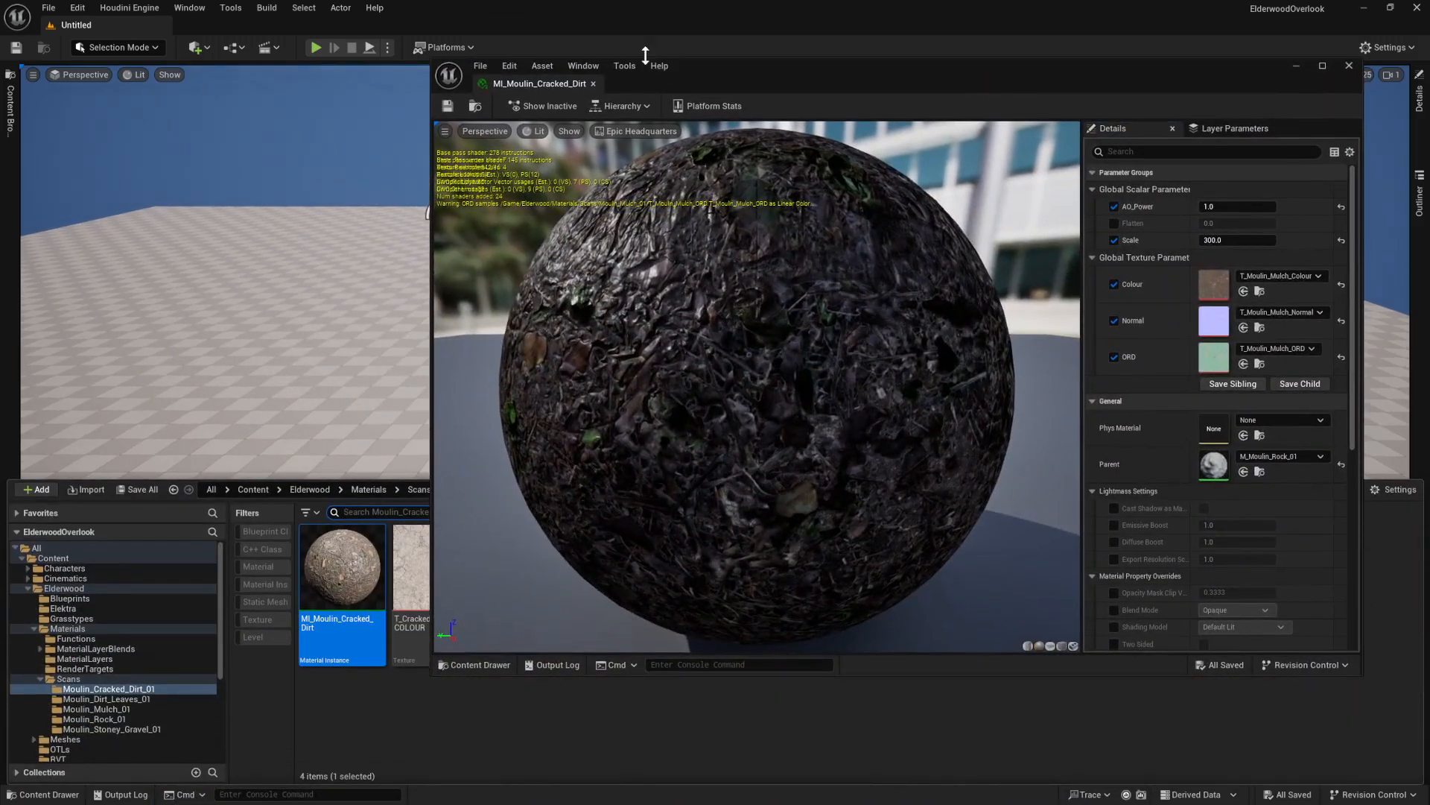
left_click_drag(646, 55, 683, 48)
key("ctrl+space")
left_click_drag(921, 588, 1259, 277)
left_click_drag(1022, 585, 1251, 314)
left_click_drag(1124, 585, 1251, 351)
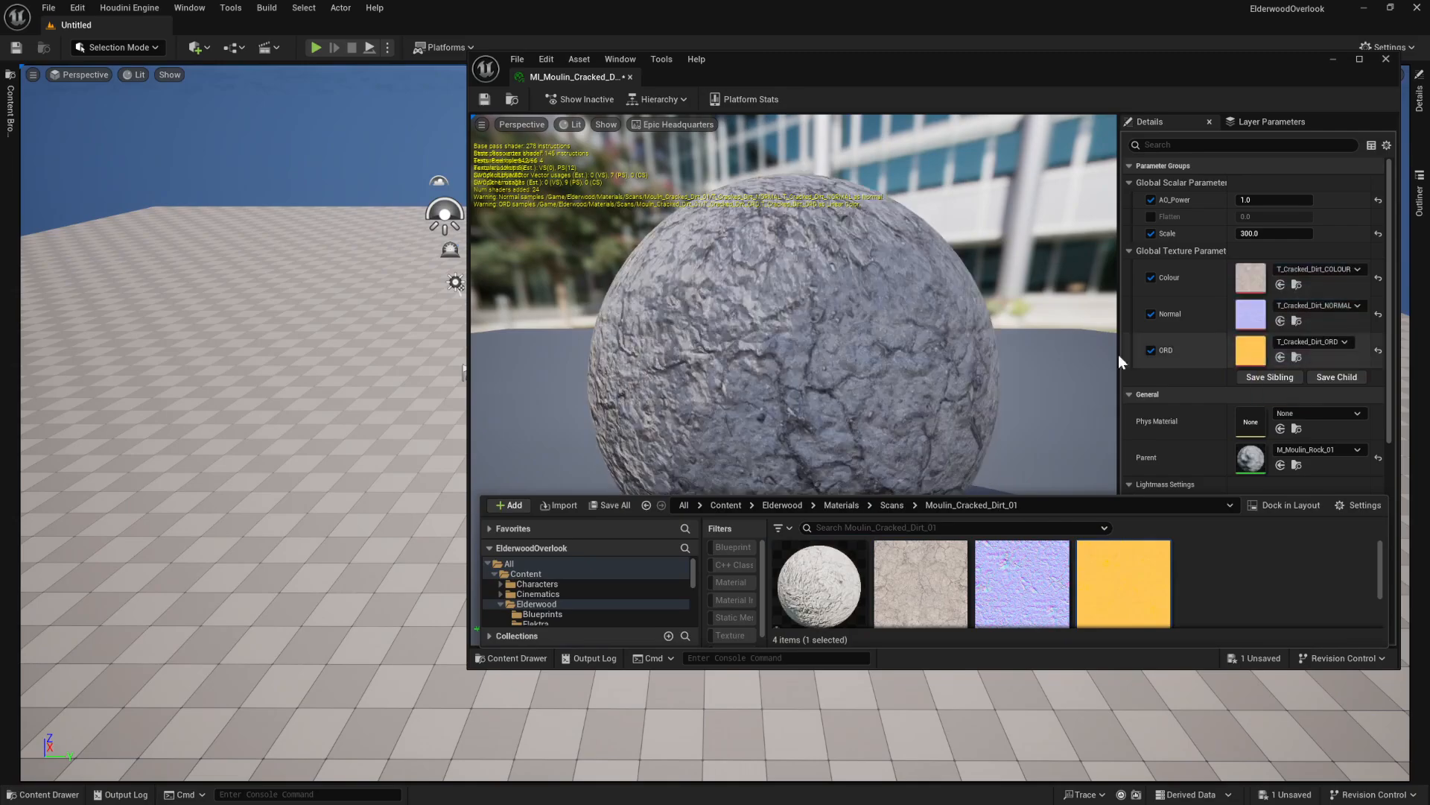
Step: Inspect the material on the preview sphere, then save and close MI_Moulin_Cracked_Dirt
left_click_drag(991, 336, 924, 372)
scroll(946, 350, "down", 5)
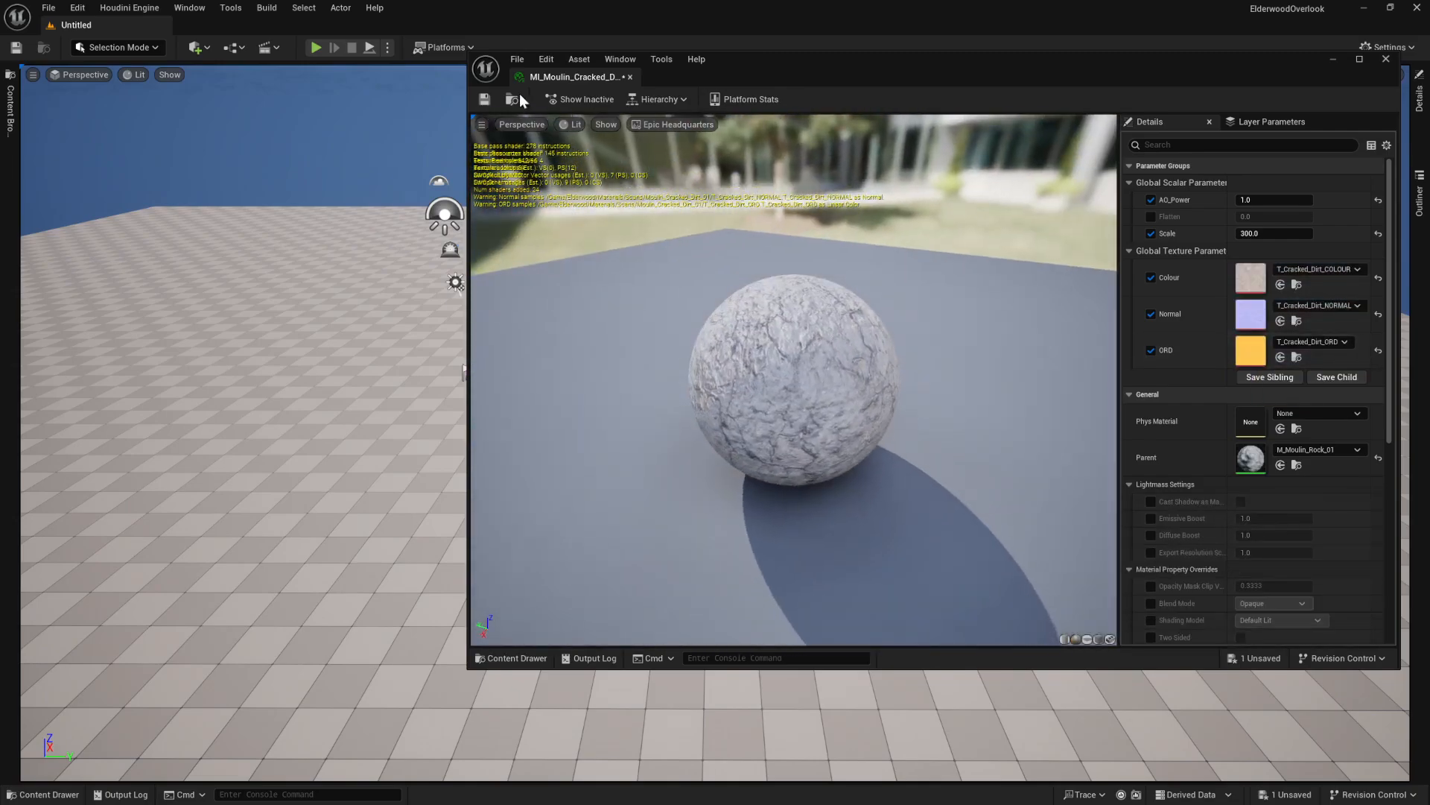
left_click(485, 102)
left_click(630, 79)
Step: Open the recent L_Materials level
right_click_drag(645, 281, 656, 328)
left_click(48, 8)
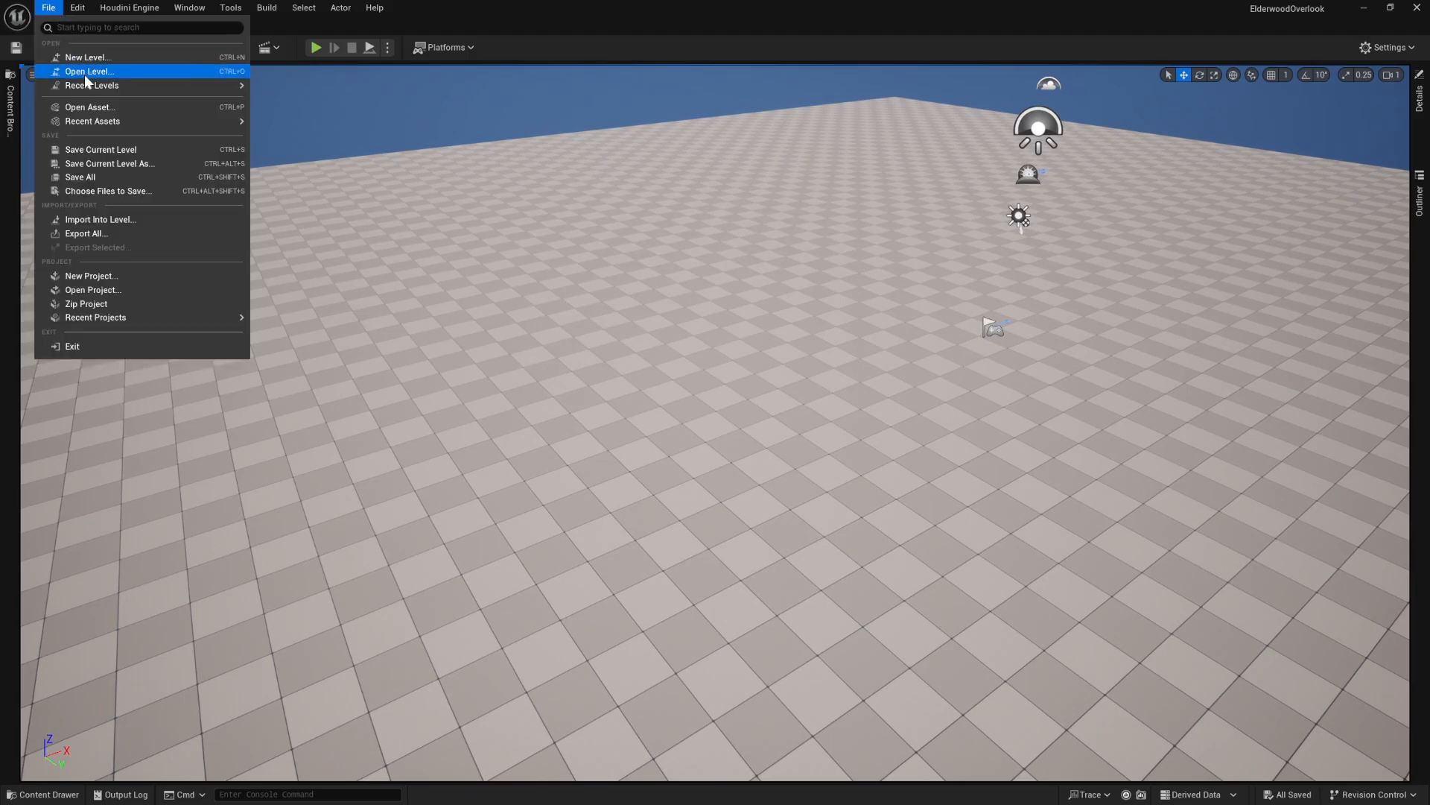
mouse_move(239, 85)
left_click(288, 91)
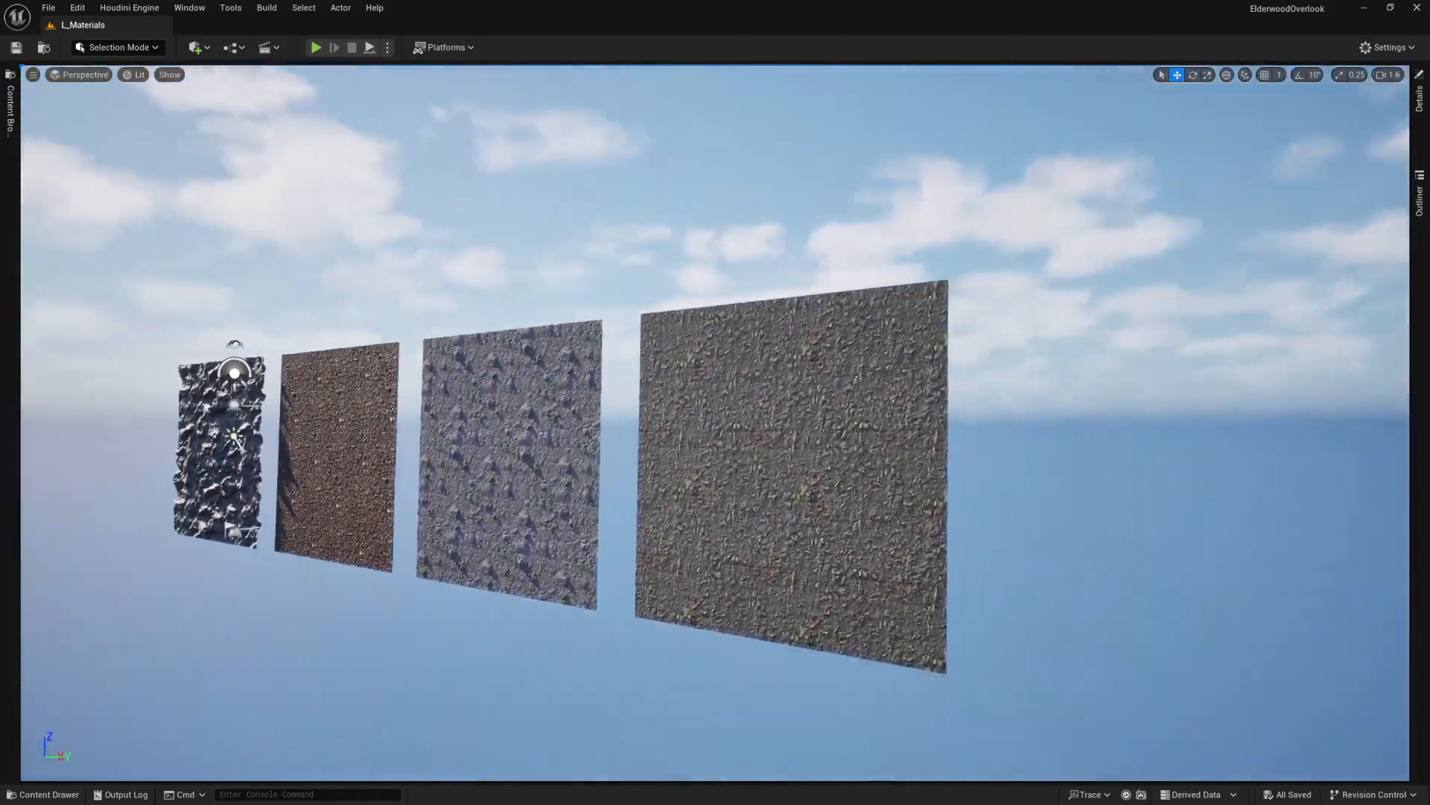
Step: Duplicate the last material plane, place the copy at the end of the row and bring up the Moulin_Cracked_Dirt_01 assets
key("d")
left_click(760, 414)
left_click_drag(672, 393, 1121, 440, "alt")
right_click_drag(828, 451, 805, 451)
key("d")
key("ctrl+space")
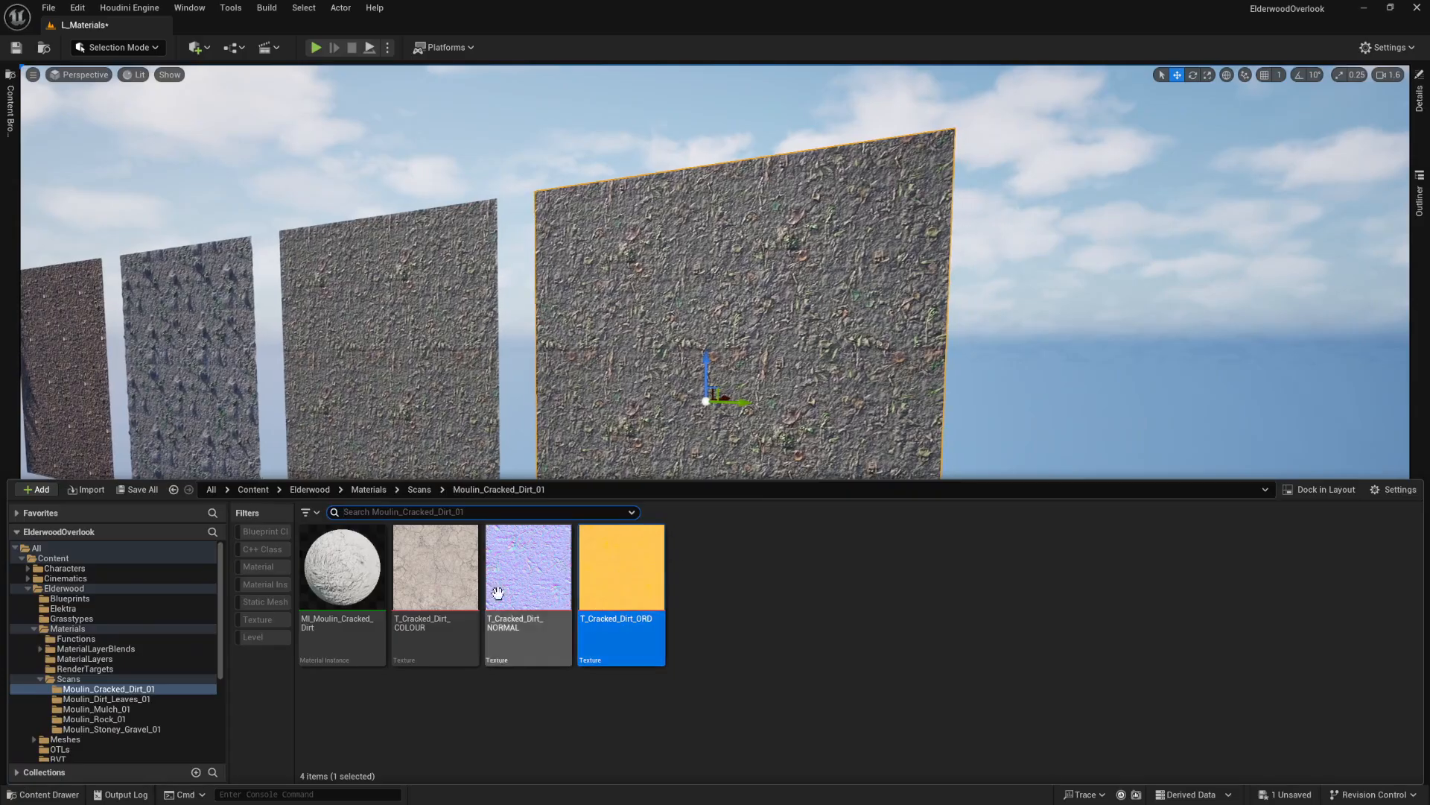
Step: Apply MI_Moulin_Cracked_Dirt to the new plane at the end of the row and inspect its surface up close
left_click_drag(704, 304, 705, 305)
scroll(766, 358, "up", 10)
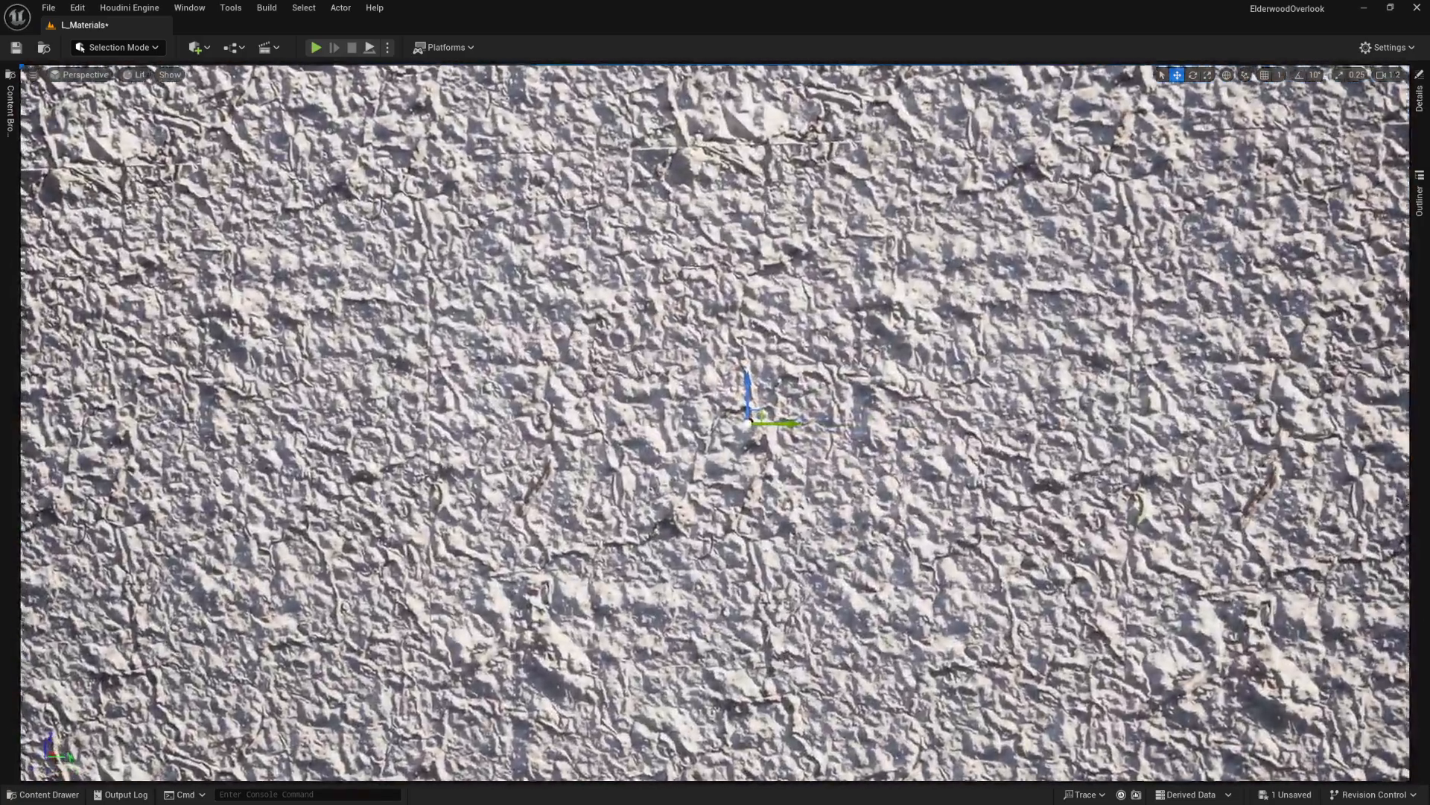
scroll(767, 358, "down", 10)
key("ctrl+space")
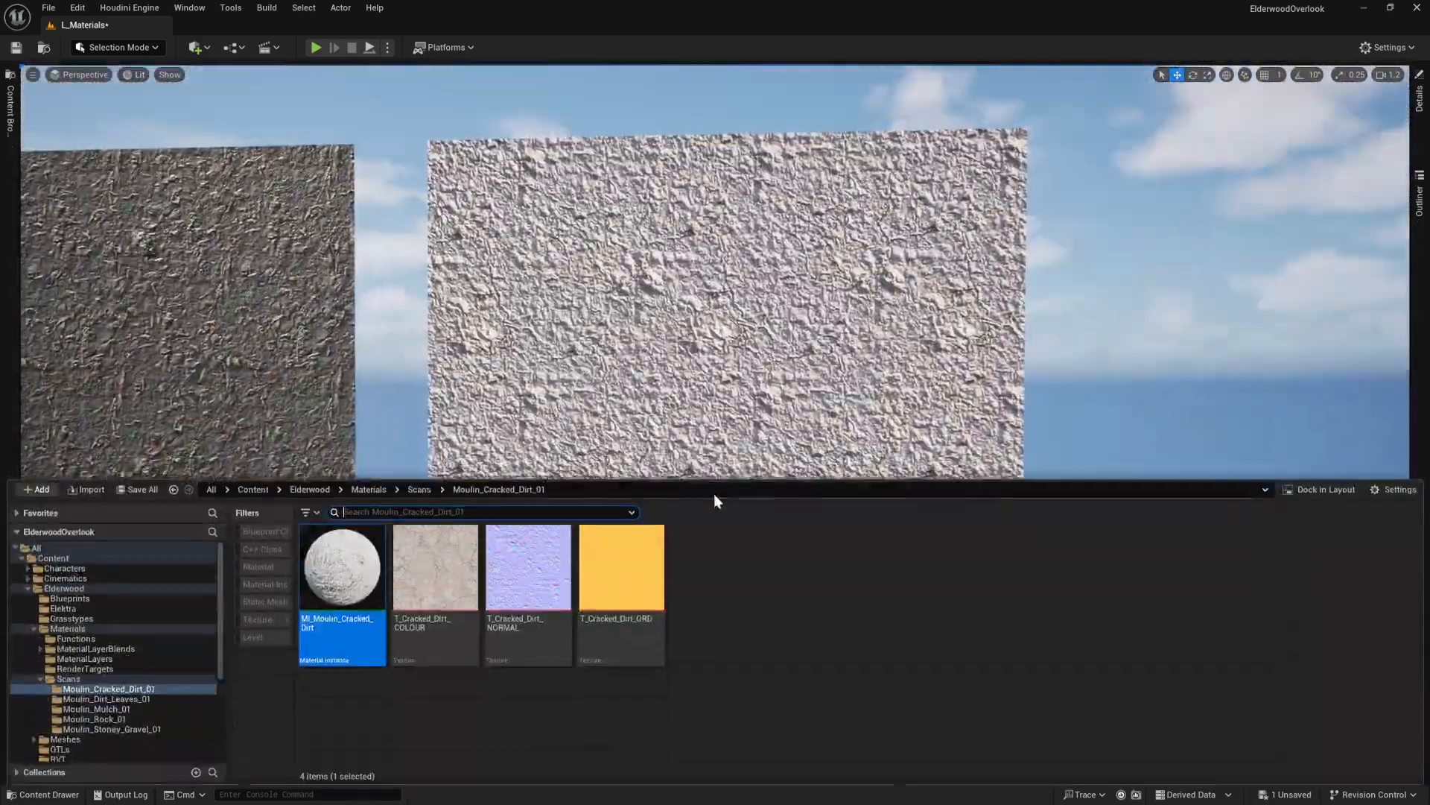
Step: Open the T_Cracked_Dirt_NORMAL texture, compare it with the plane's relief and close the texture editor
left_click(553, 658)
double_click(552, 658)
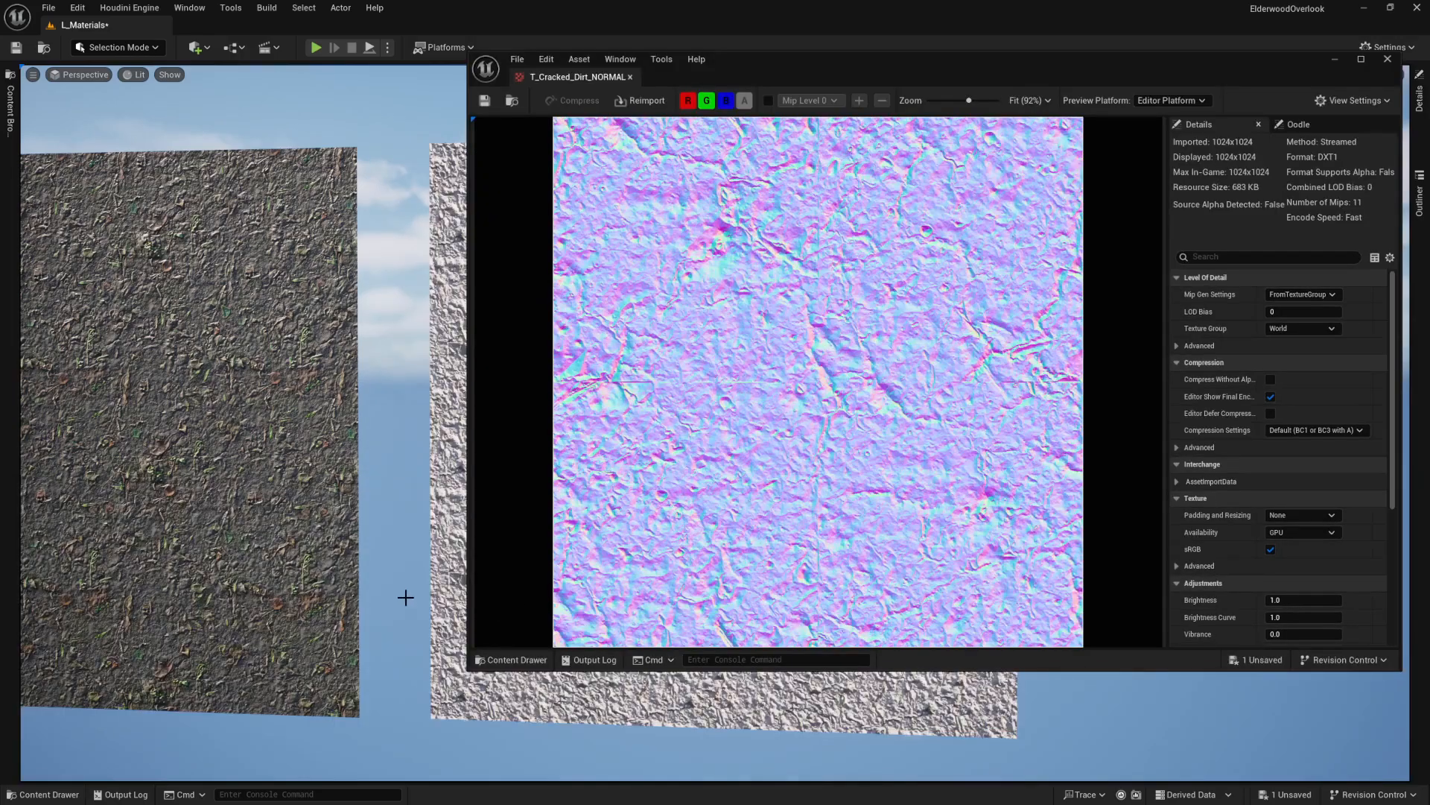
right_click_drag(455, 189, 455, 226)
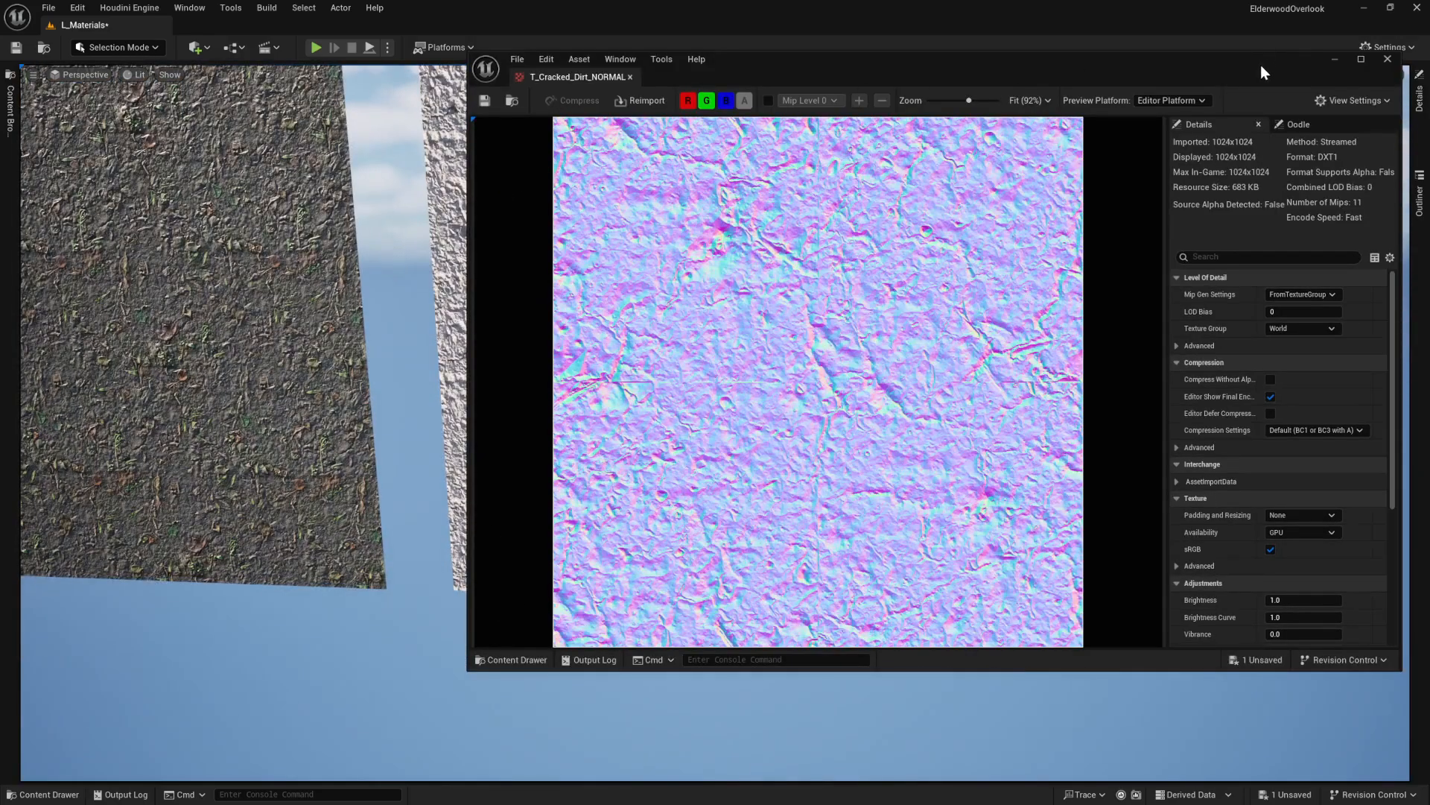
left_click(1387, 59)
key("ctrl+space")
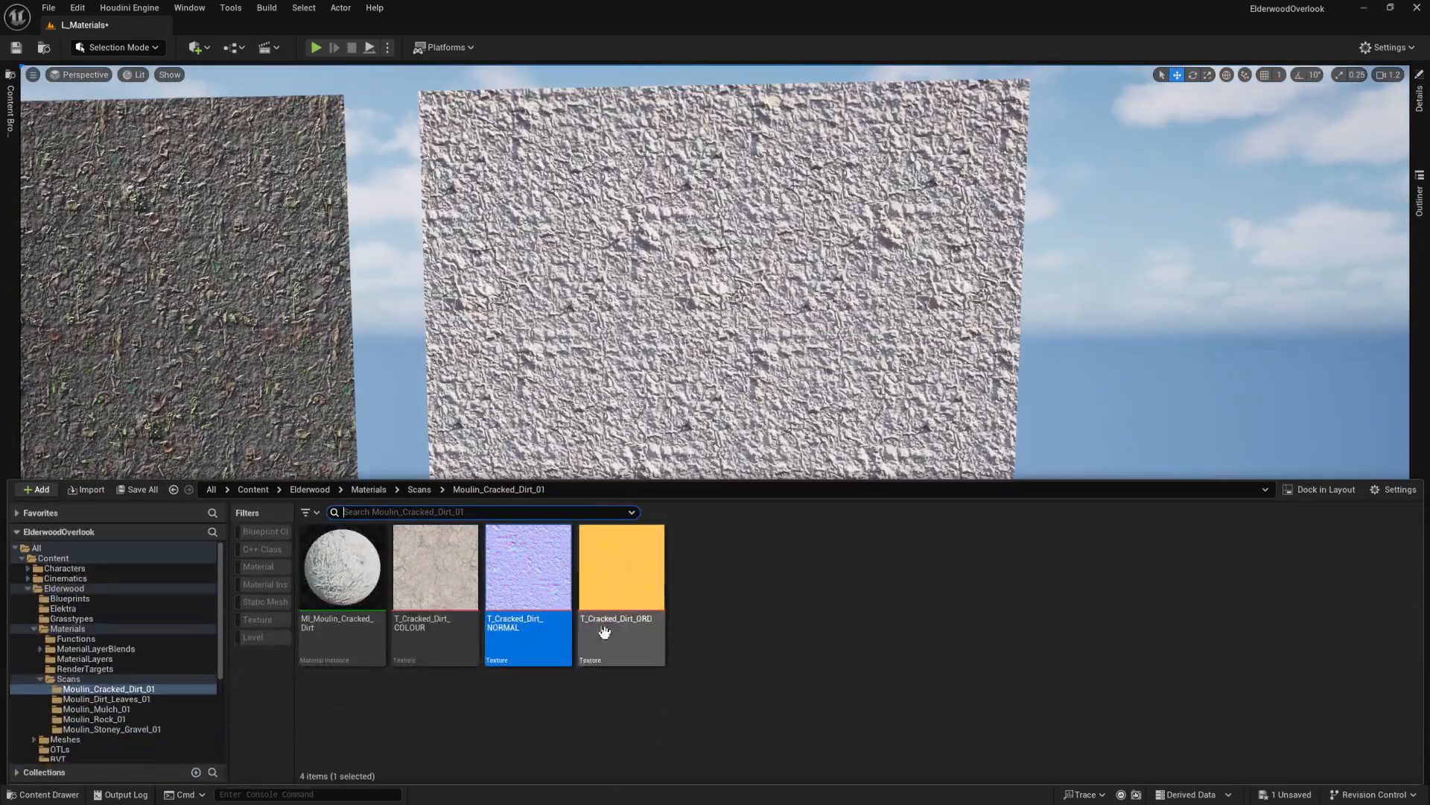
Step: Open MI_Moulin_Cracked_Dirt beside the viewport and open its T_Cracked_Dirt_NORMAL texture for editing, keeping the plane in view
double_click(367, 591)
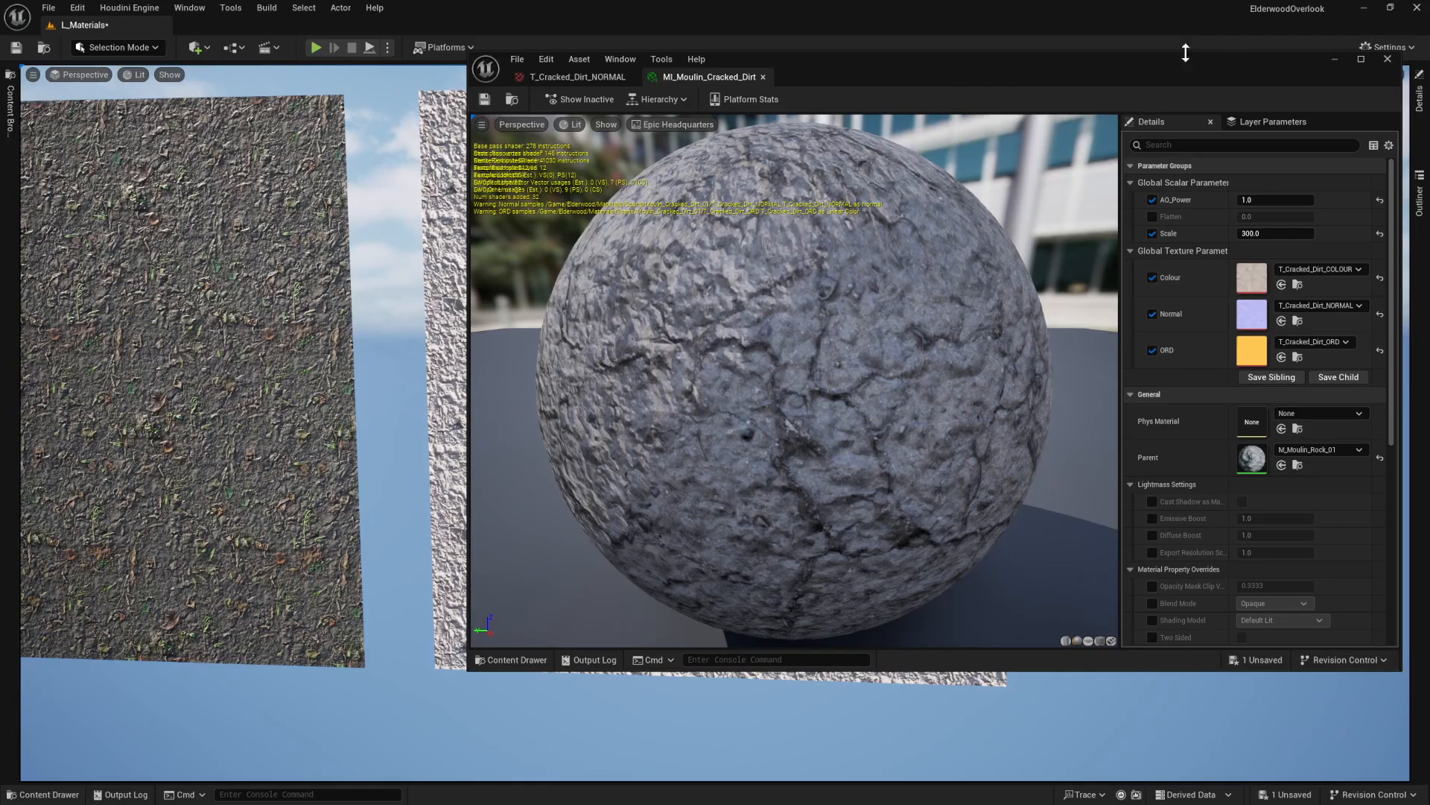
left_click_drag(1185, 53, 1169, 466)
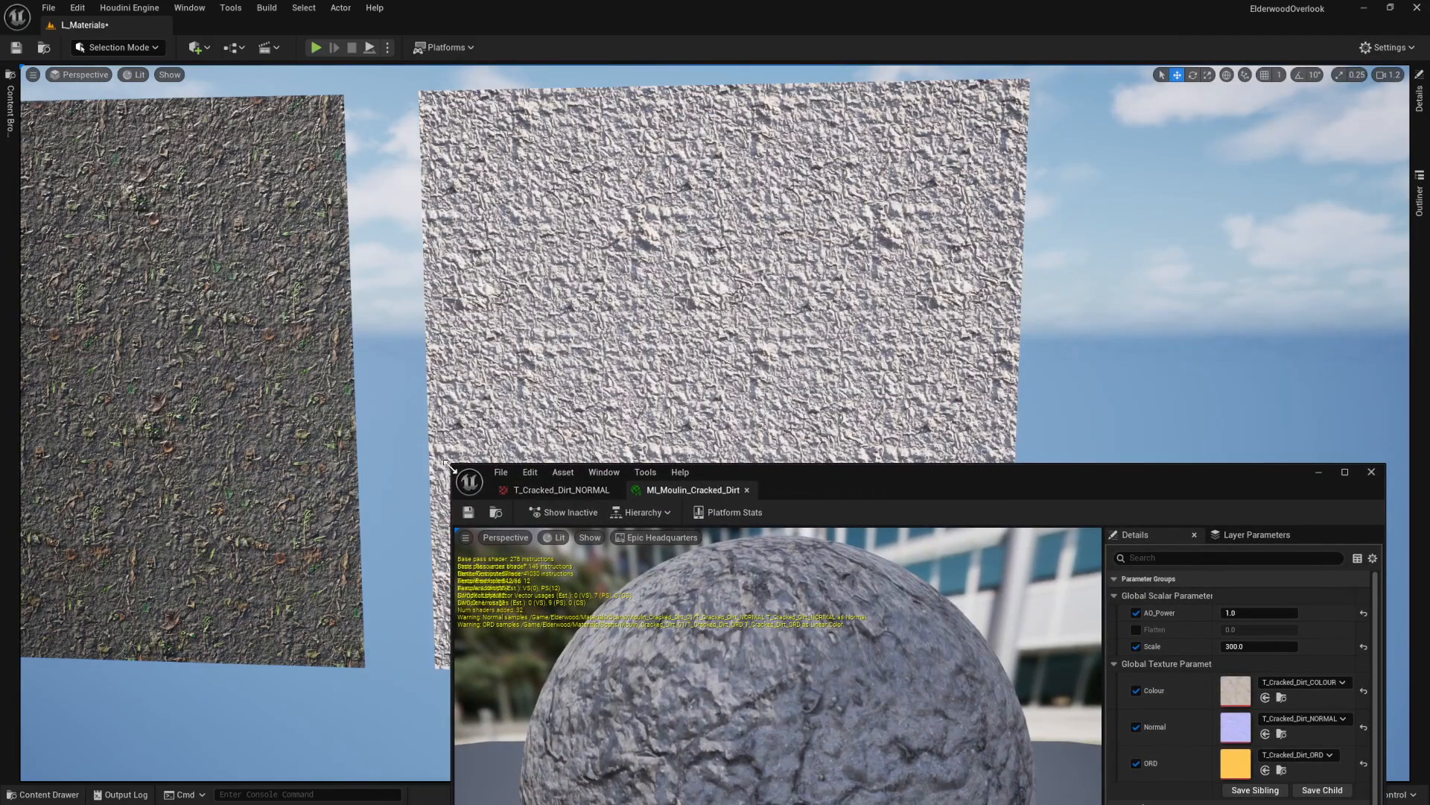
left_click_drag(453, 466, 638, 514)
left_click_drag(1102, 529, 1153, 117)
double_click(1329, 364)
mouse_move(652, 462)
right_mouse_down()
mouse_move(690, 459)
mouse_move(653, 462)
right_mouse_up()
key("w")
scroll(653, 463, "down", 3)
key("g")
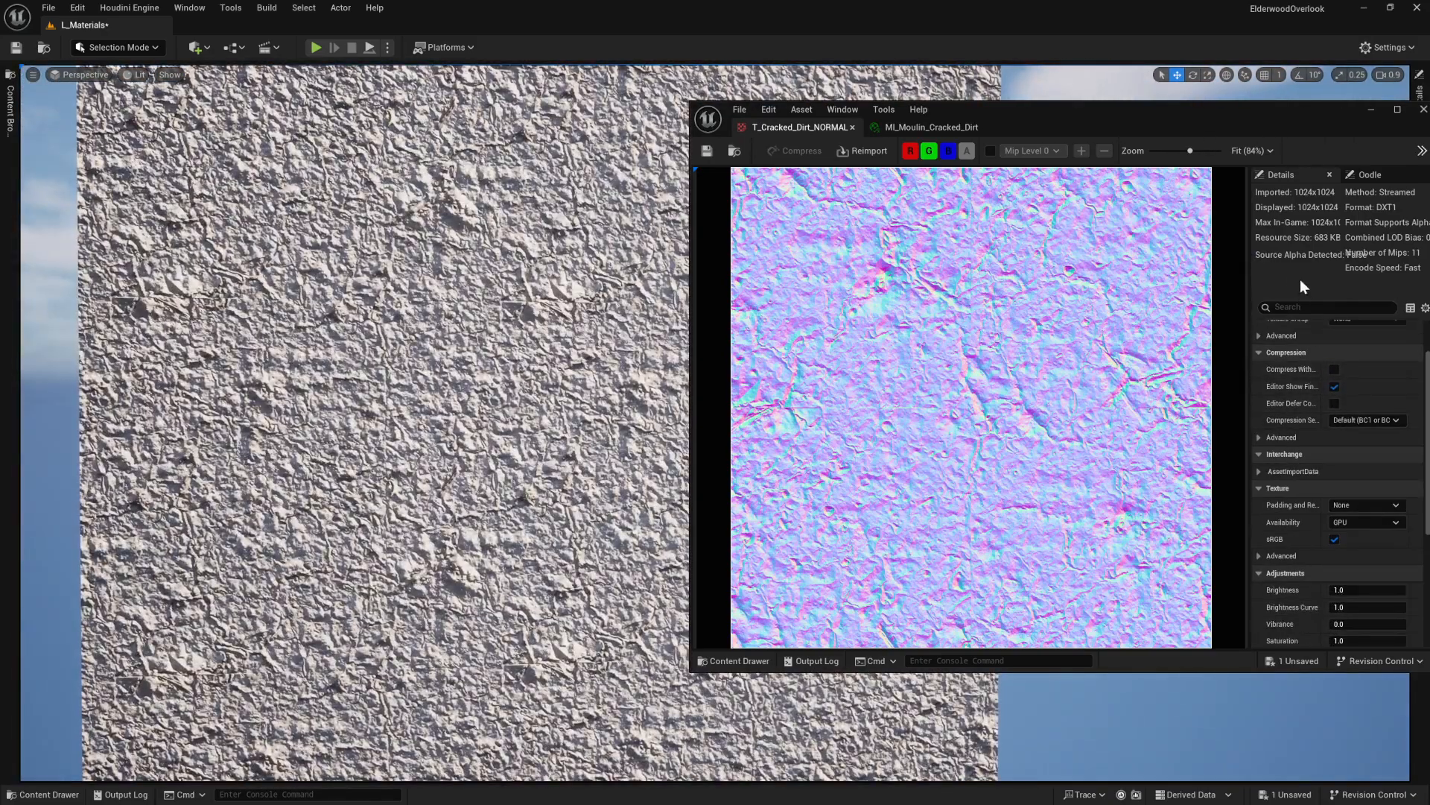
Step: Try Flip Green Channel on T_Cracked_Dirt_NORMAL, compare the plane's shading and turn the option back off
left_click(1311, 307)
type("flip")
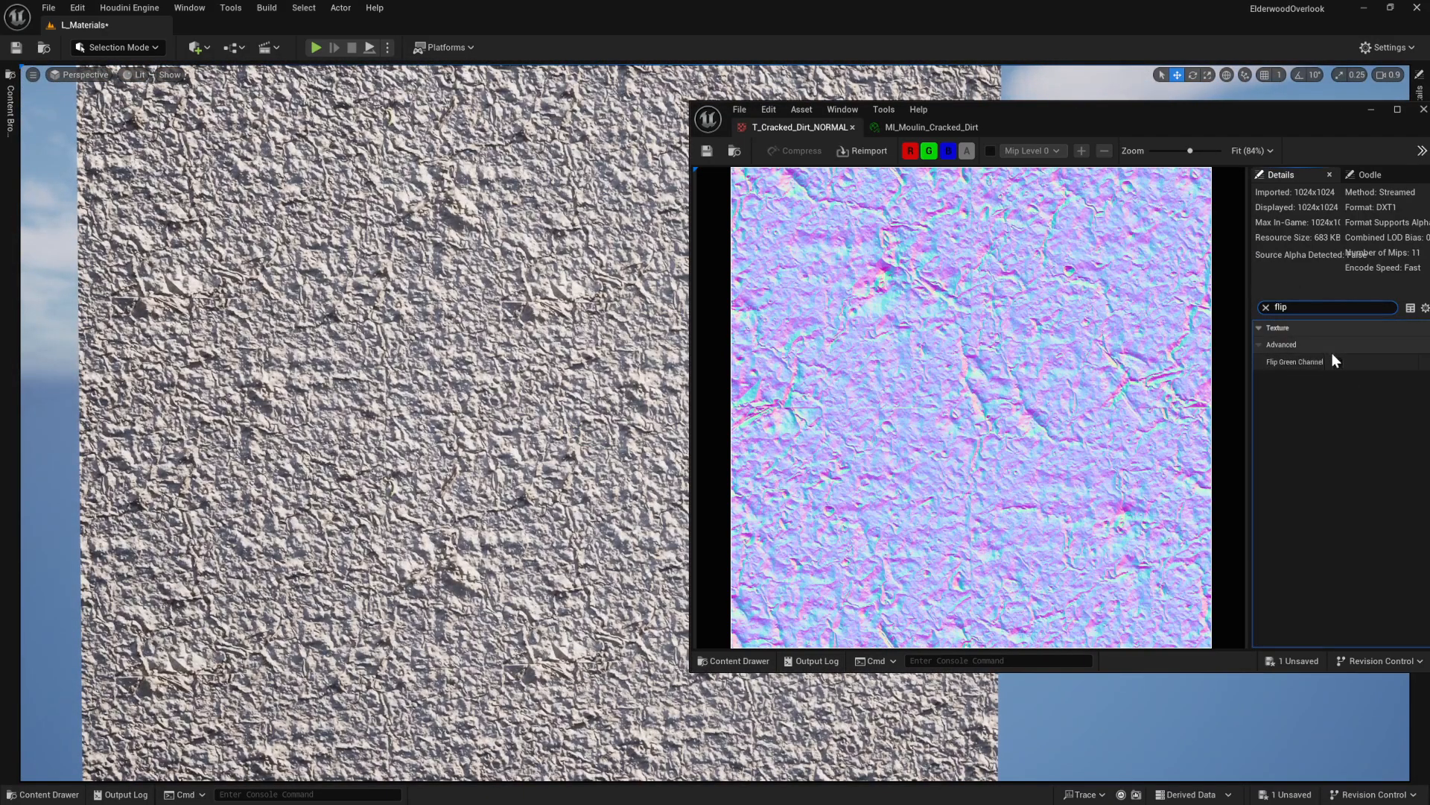
left_click(1337, 362)
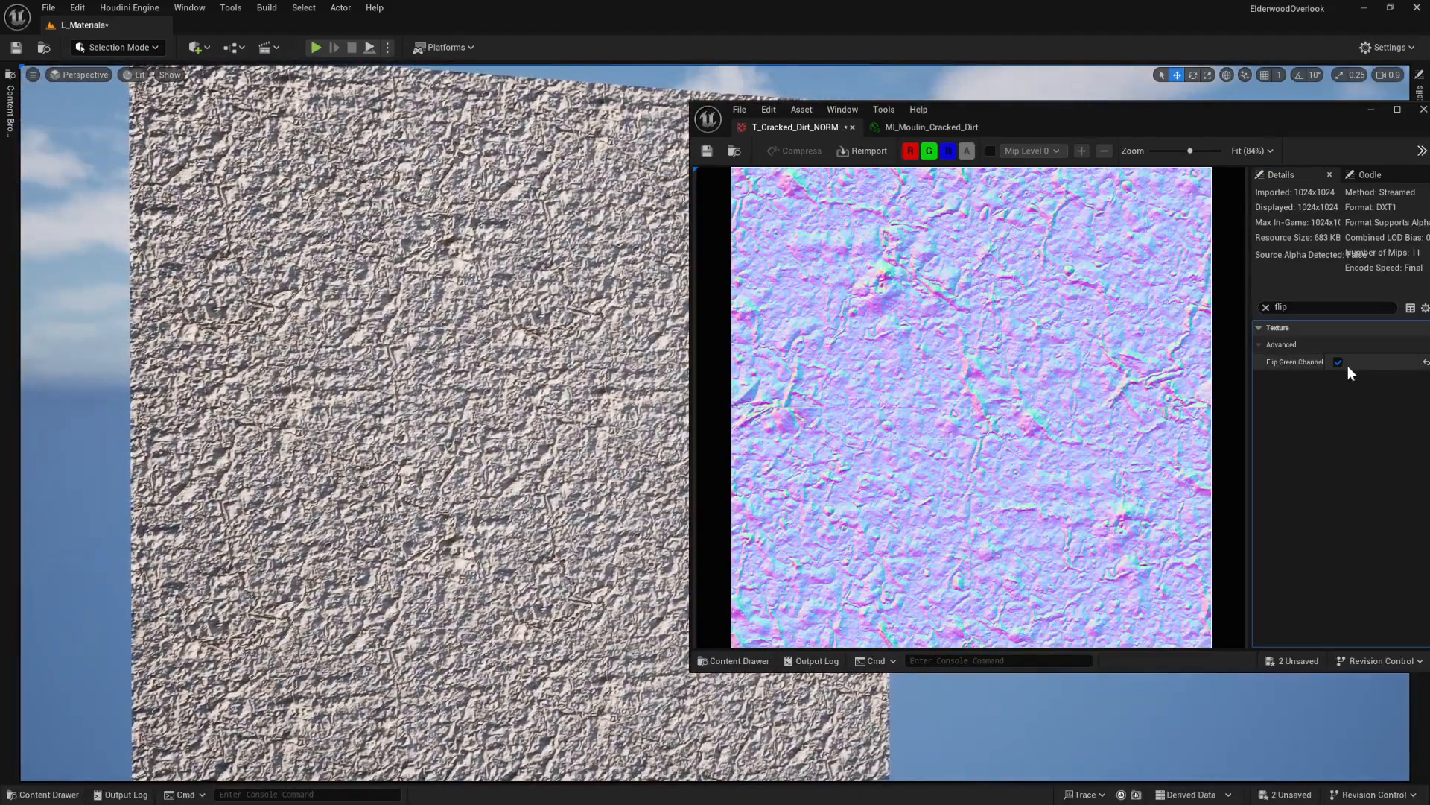
left_click(1339, 362)
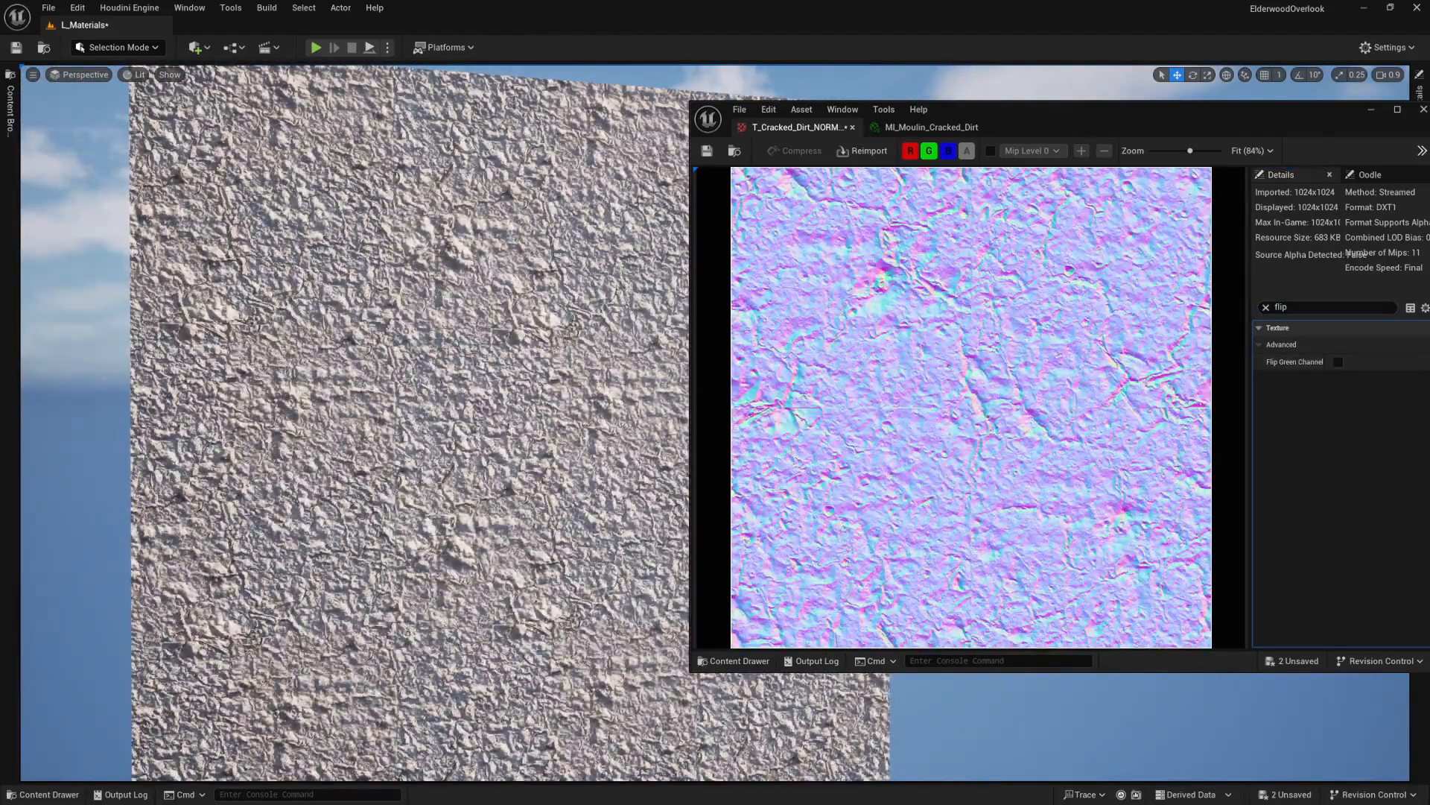
right_click_drag(417, 417, 365, 432)
scroll(417, 417, "down", 1)
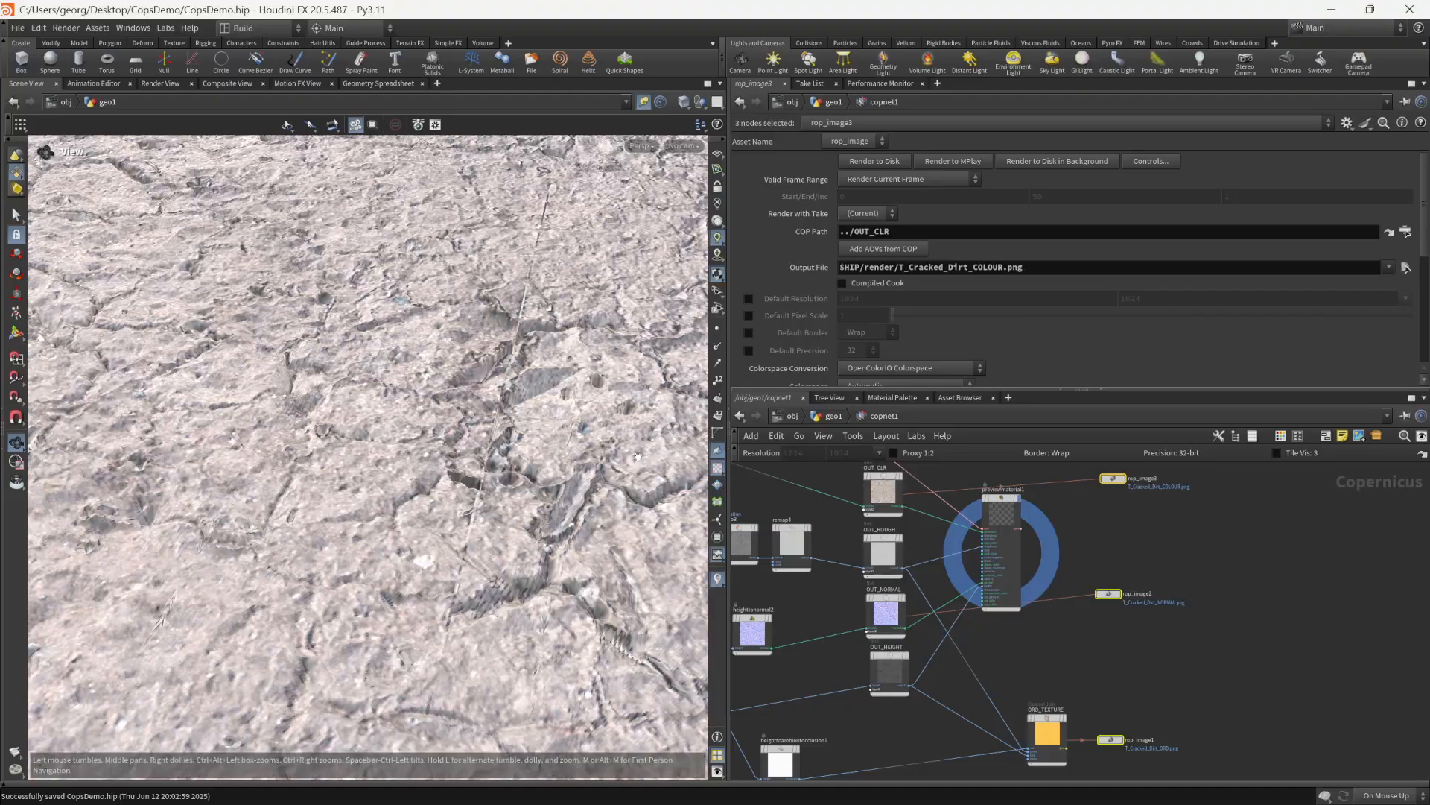
Step: In Houdini, set heighttonormal2's Height Scale to about 0.124, display its result and re-render T_Cracked_Dirt_NORMAL.png through rop_image2
scroll(840, 628, "down", 2)
scroll(841, 628, "up", 3)
middle_click_drag(841, 628, 887, 614)
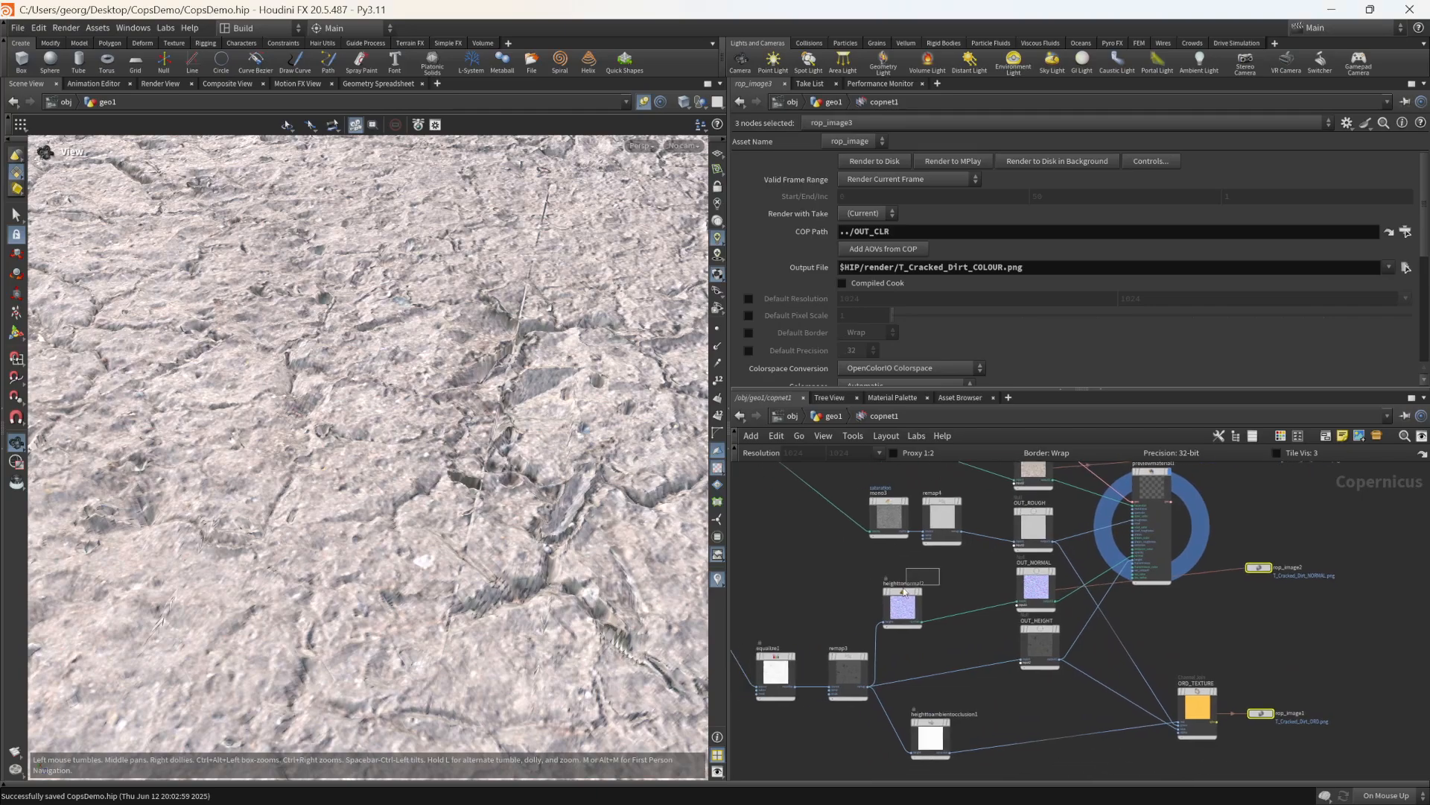
left_click(889, 613)
left_click_drag(951, 174, 940, 179)
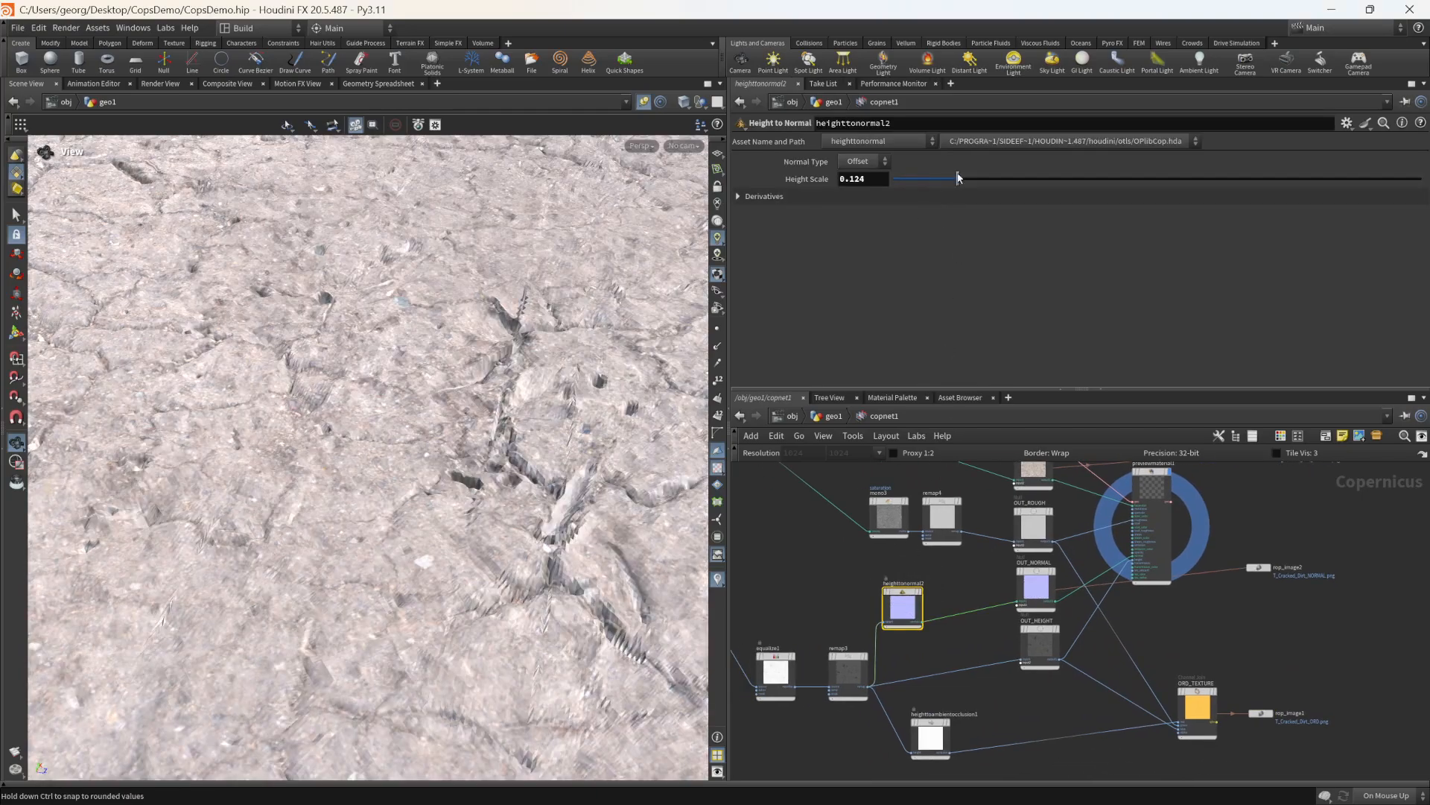
left_click(1258, 567)
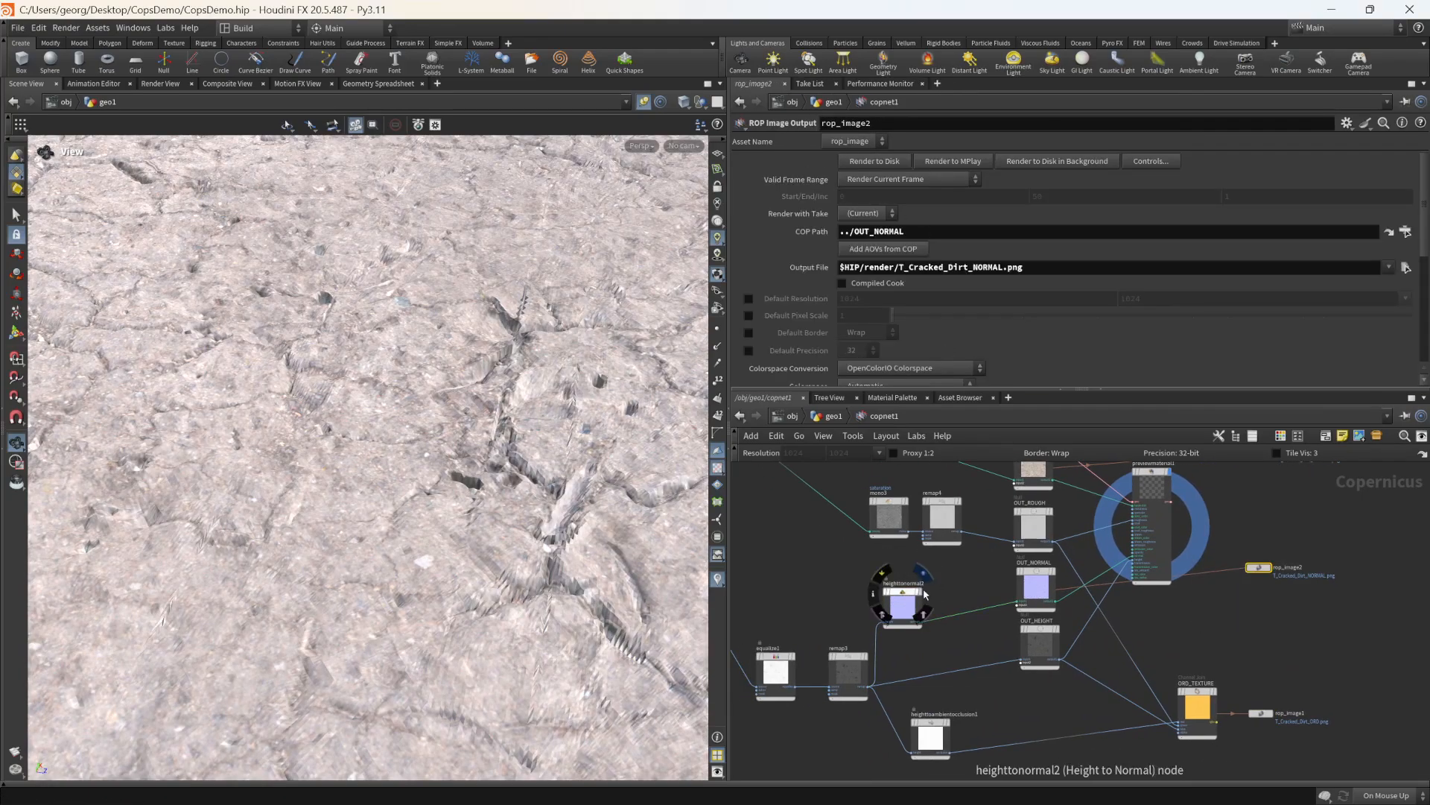
left_click(924, 594)
key("f")
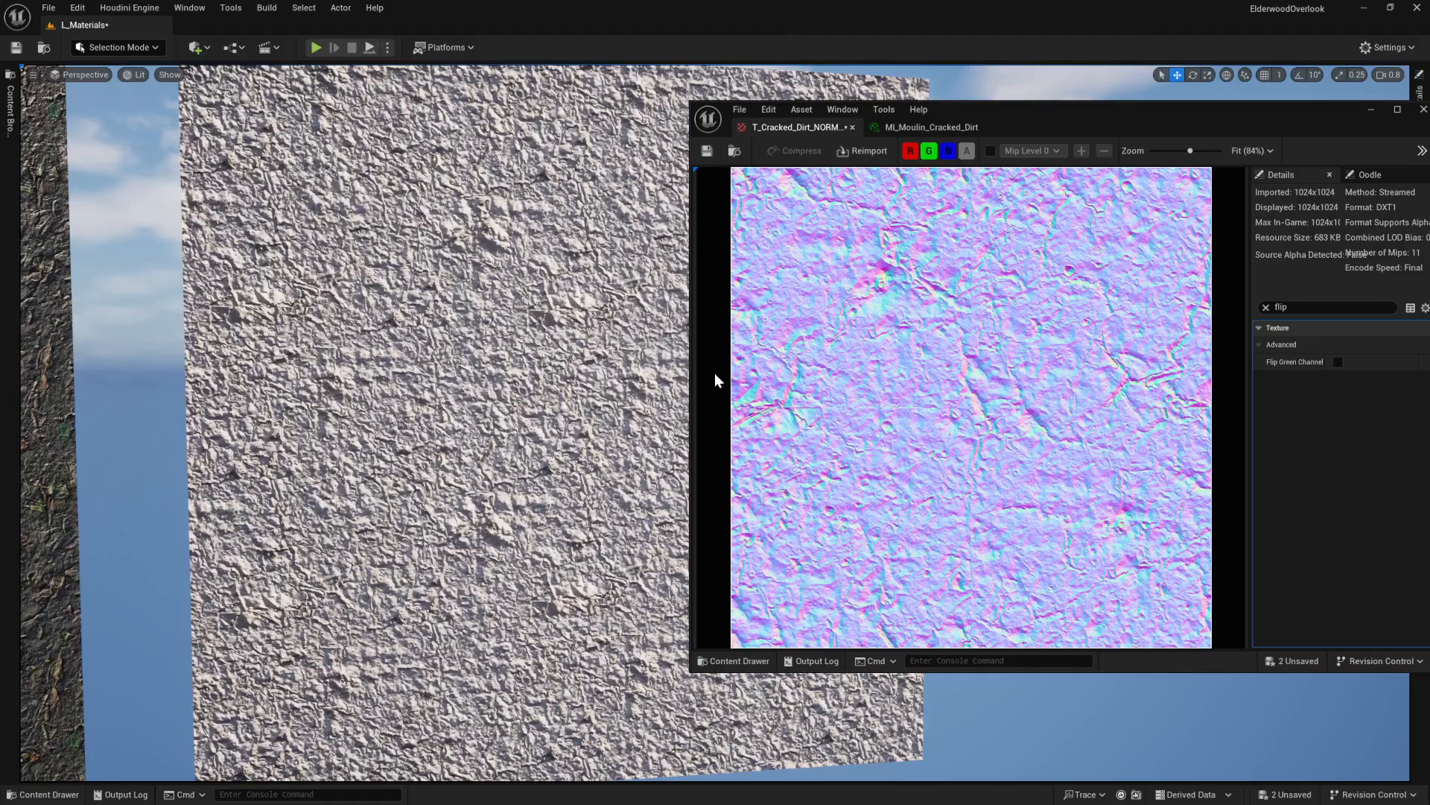
Step: Back in Unreal, reimport T_Cracked_Dirt_NORMAL and check the updated relief on the plane
left_click(862, 152)
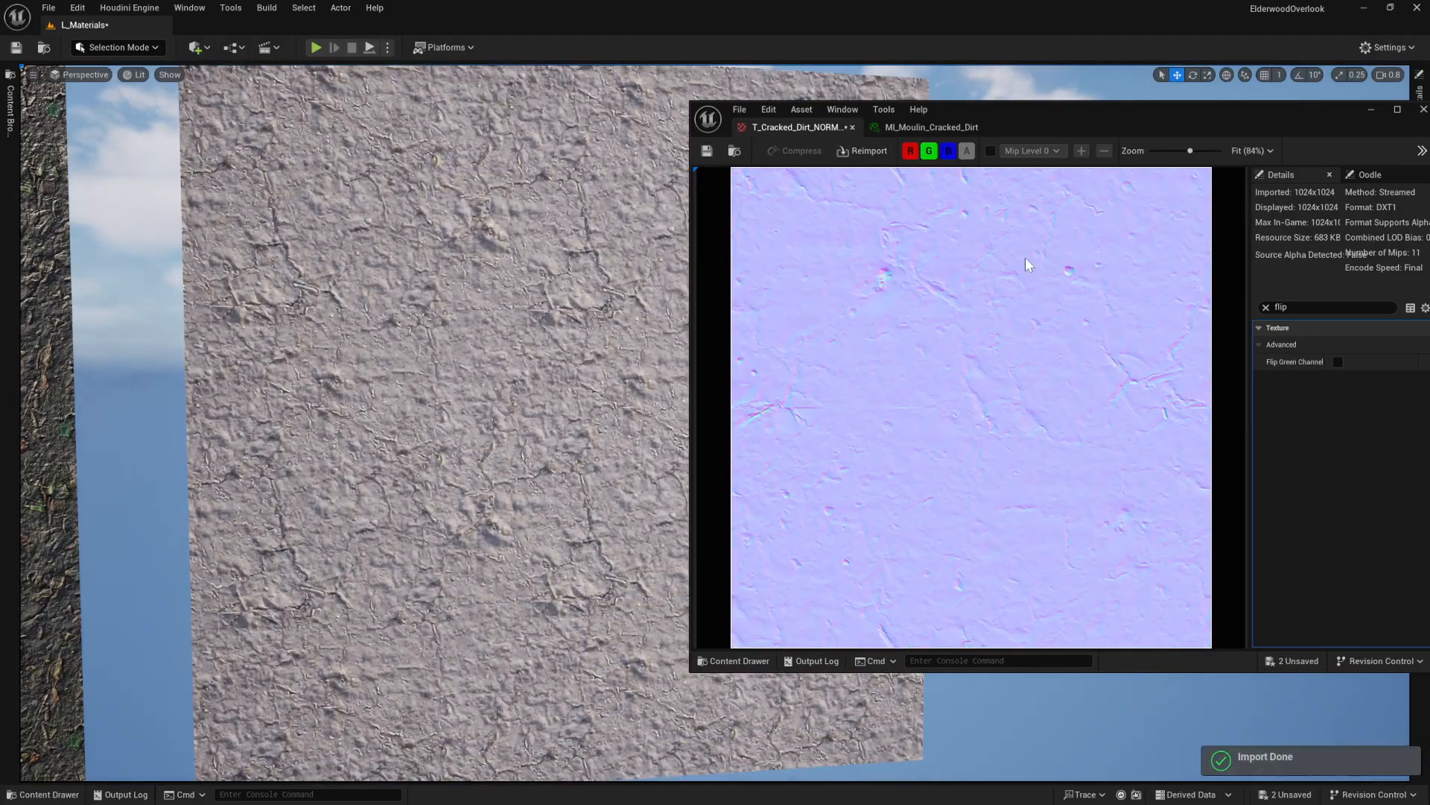
key("w")
right_click_drag(579, 337, 587, 332)
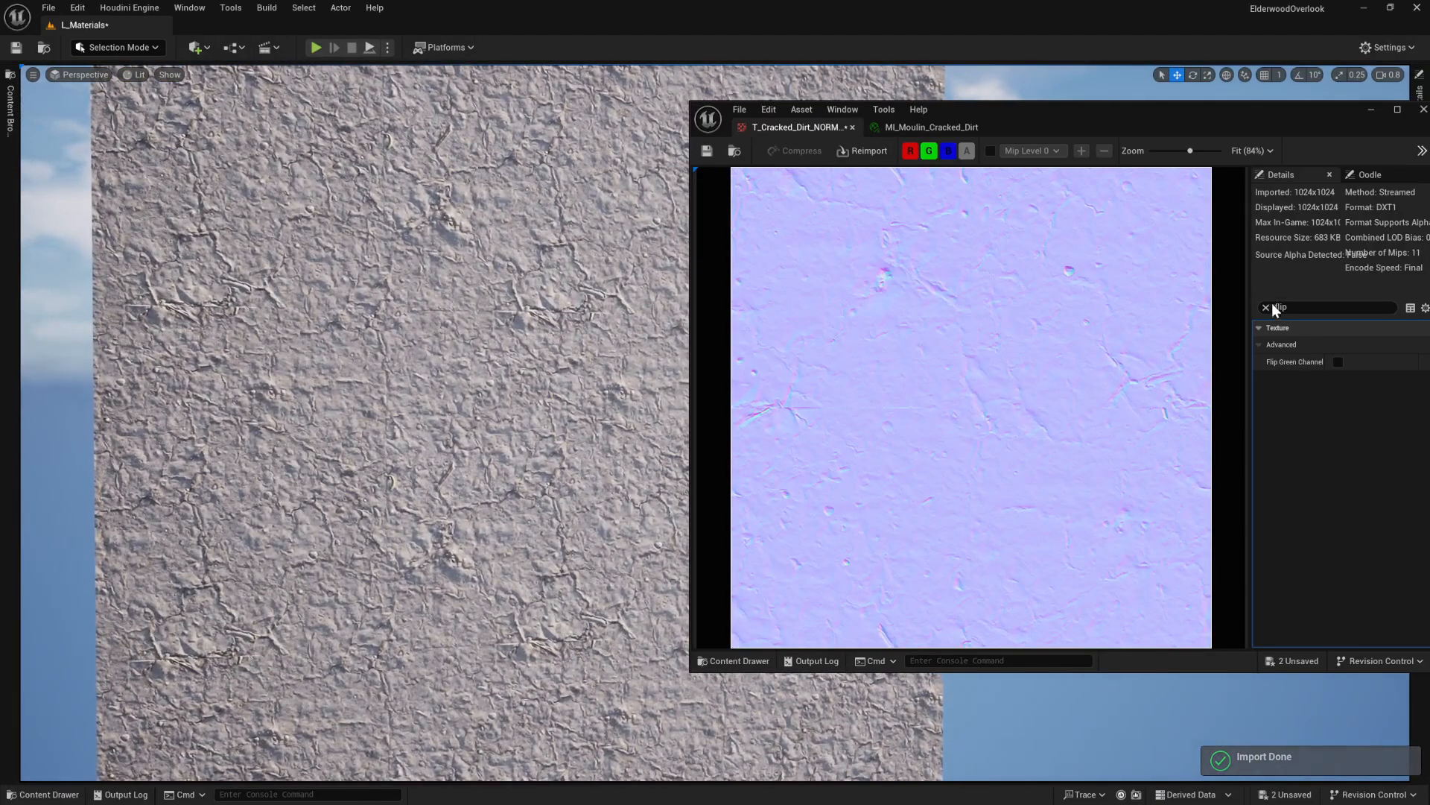
Step: Toggle Flip Green Channel on and off while comparing the plane's cracks from several viewpoints, leaving the option off
left_click(1338, 362)
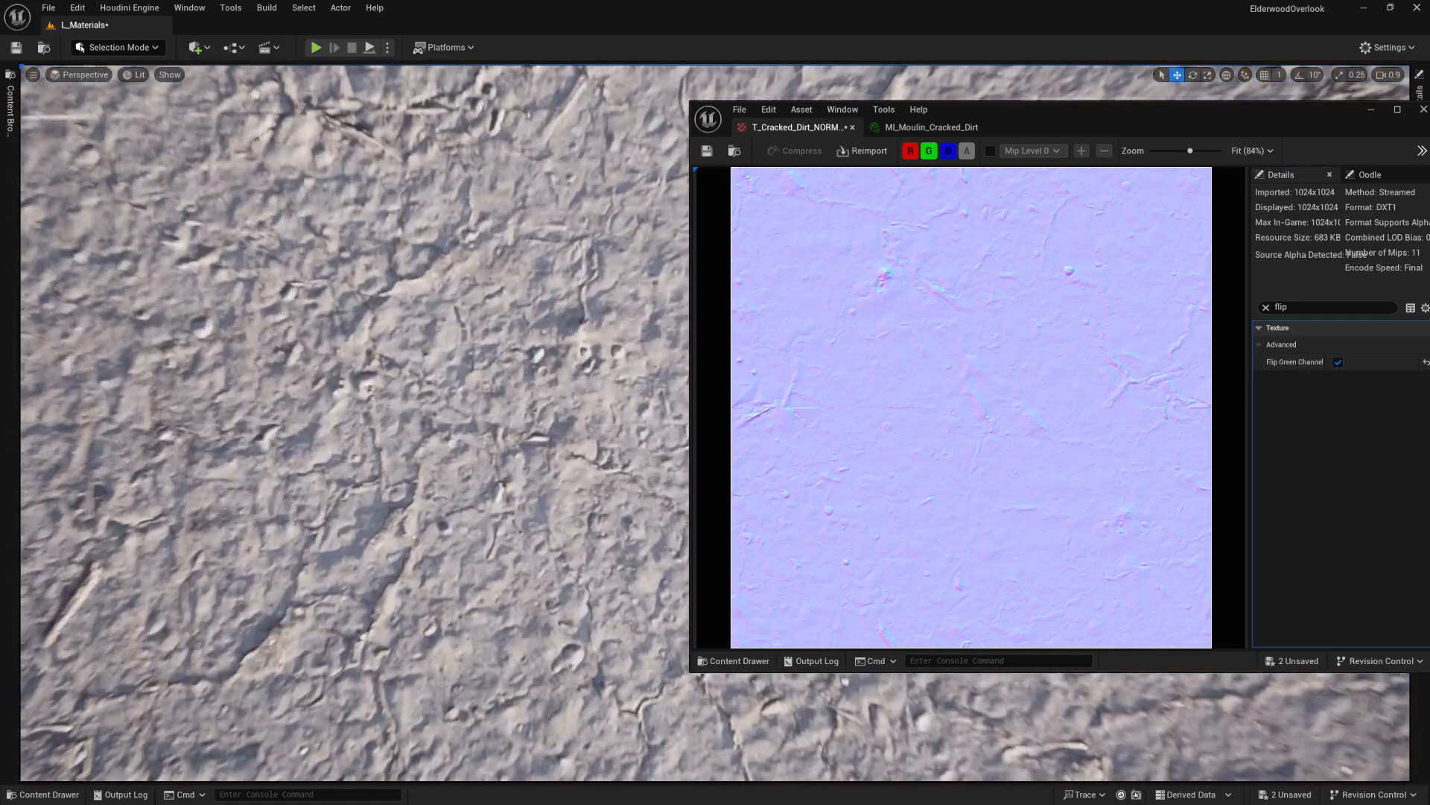
key("s")
scroll(585, 333, "down", 1)
mouse_move(581, 335)
right_mouse_down()
mouse_move(596, 320)
mouse_move(585, 336)
right_mouse_up()
key("w")
key("s")
left_click(1339, 362)
left_click(1339, 363)
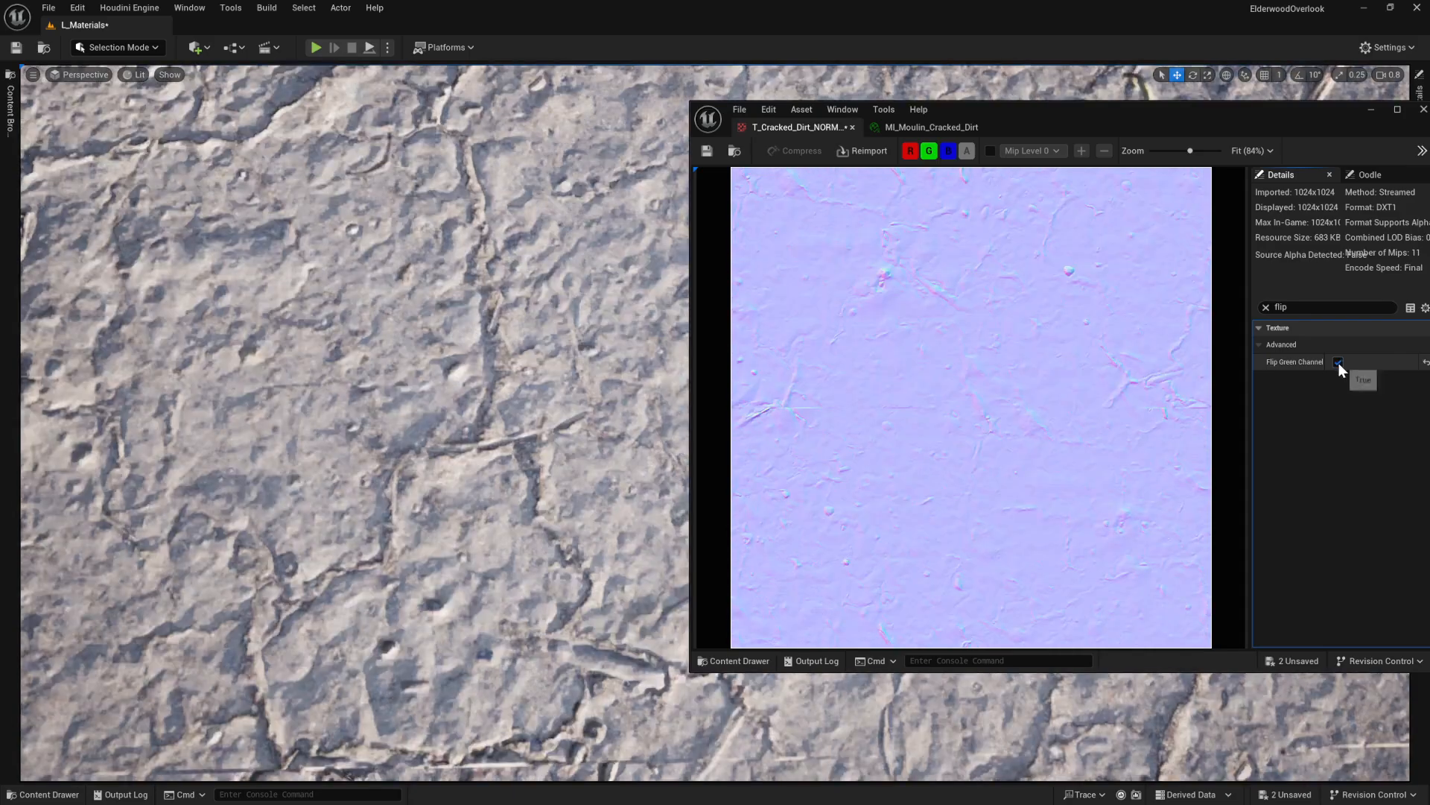
key("s")
right_click_drag(659, 245, 656, 242)
left_click(1337, 360)
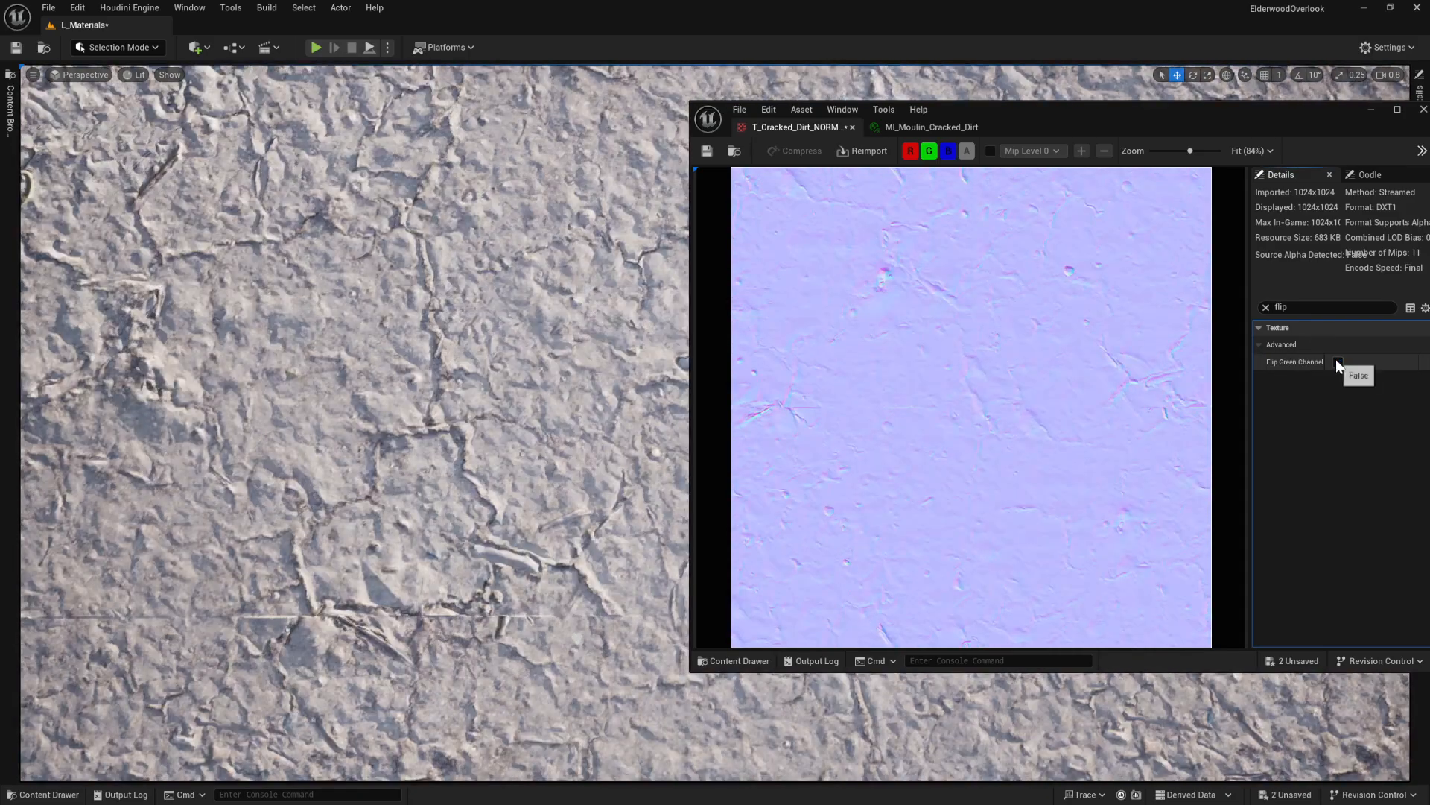
left_click(1336, 359)
key("s")
right_click_drag(596, 343, 527, 347)
key("w")
left_click(1339, 364)
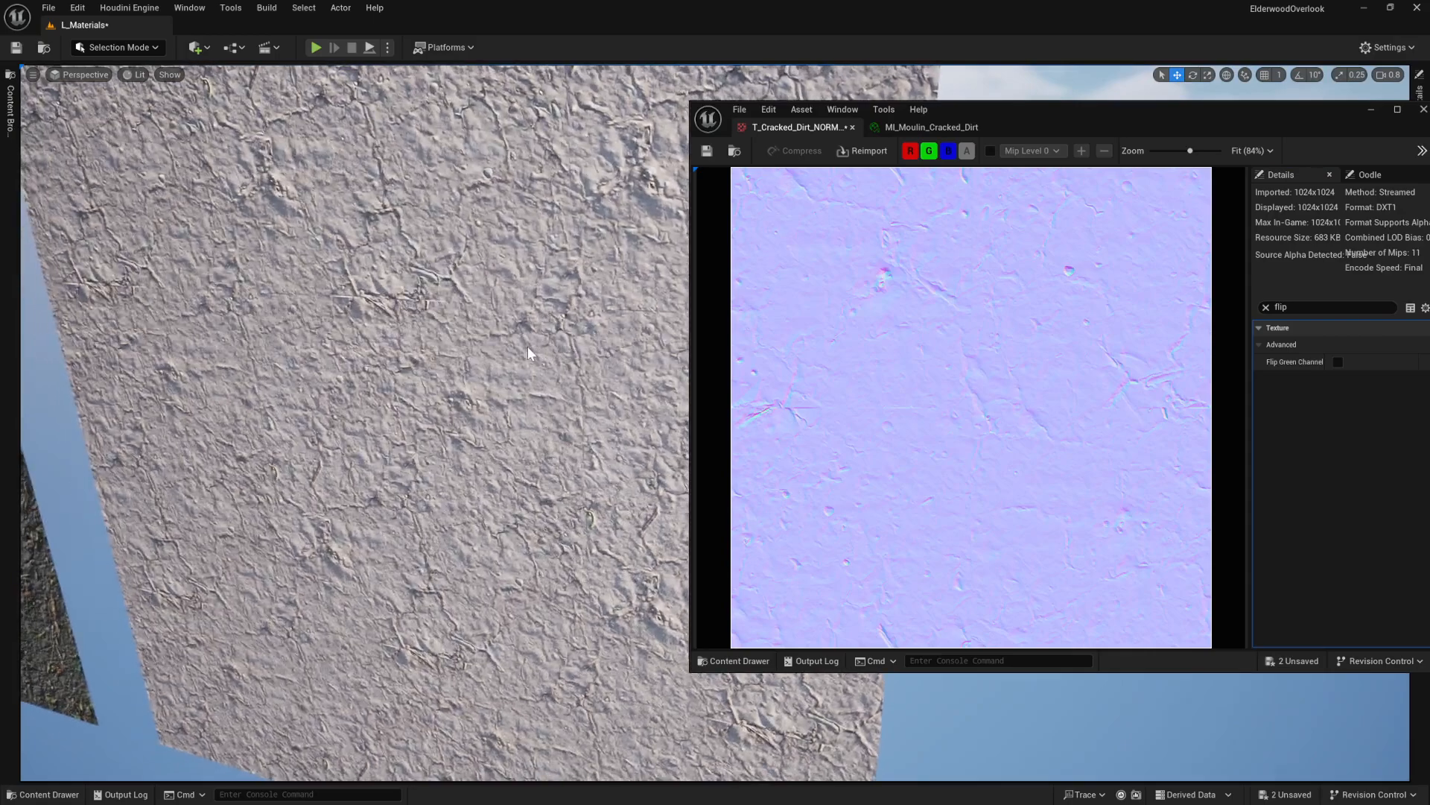
Step: Clear the property filter, set T_Cracked_Dirt_NORMAL's compression to Normalmap (BC5) and save the texture
left_click(1266, 307)
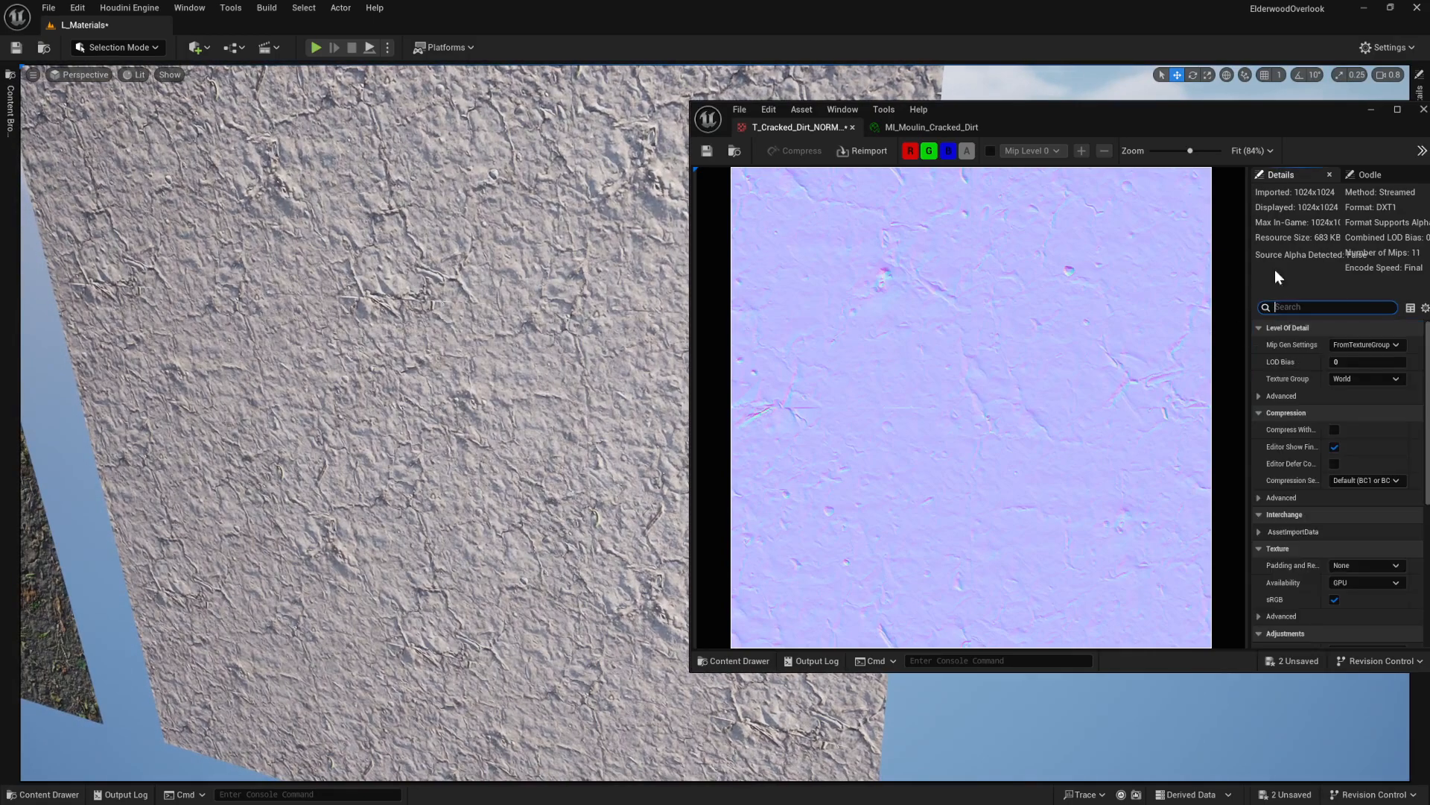
left_click_drag(1294, 116, 1199, 90)
left_click(1280, 458)
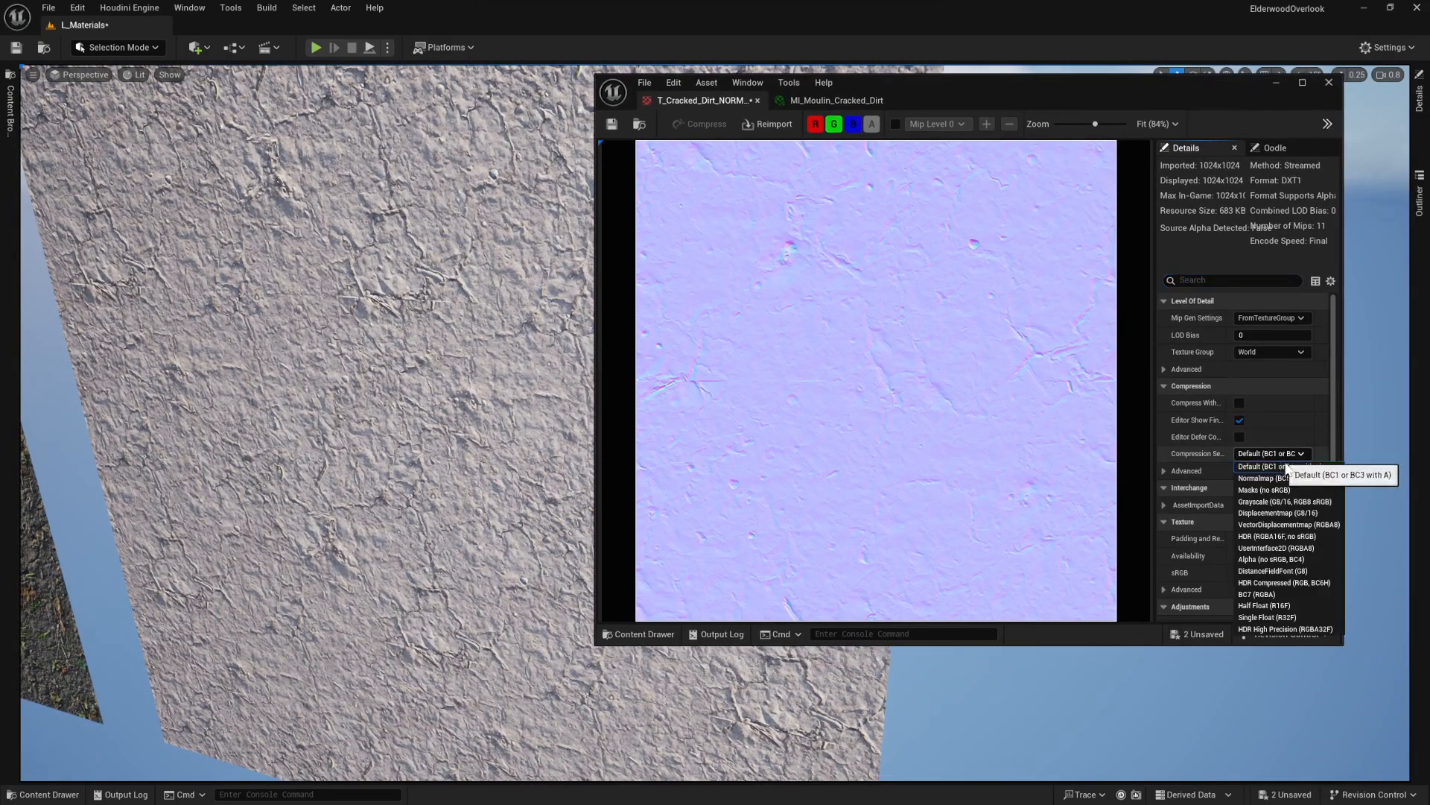
left_click(1294, 477)
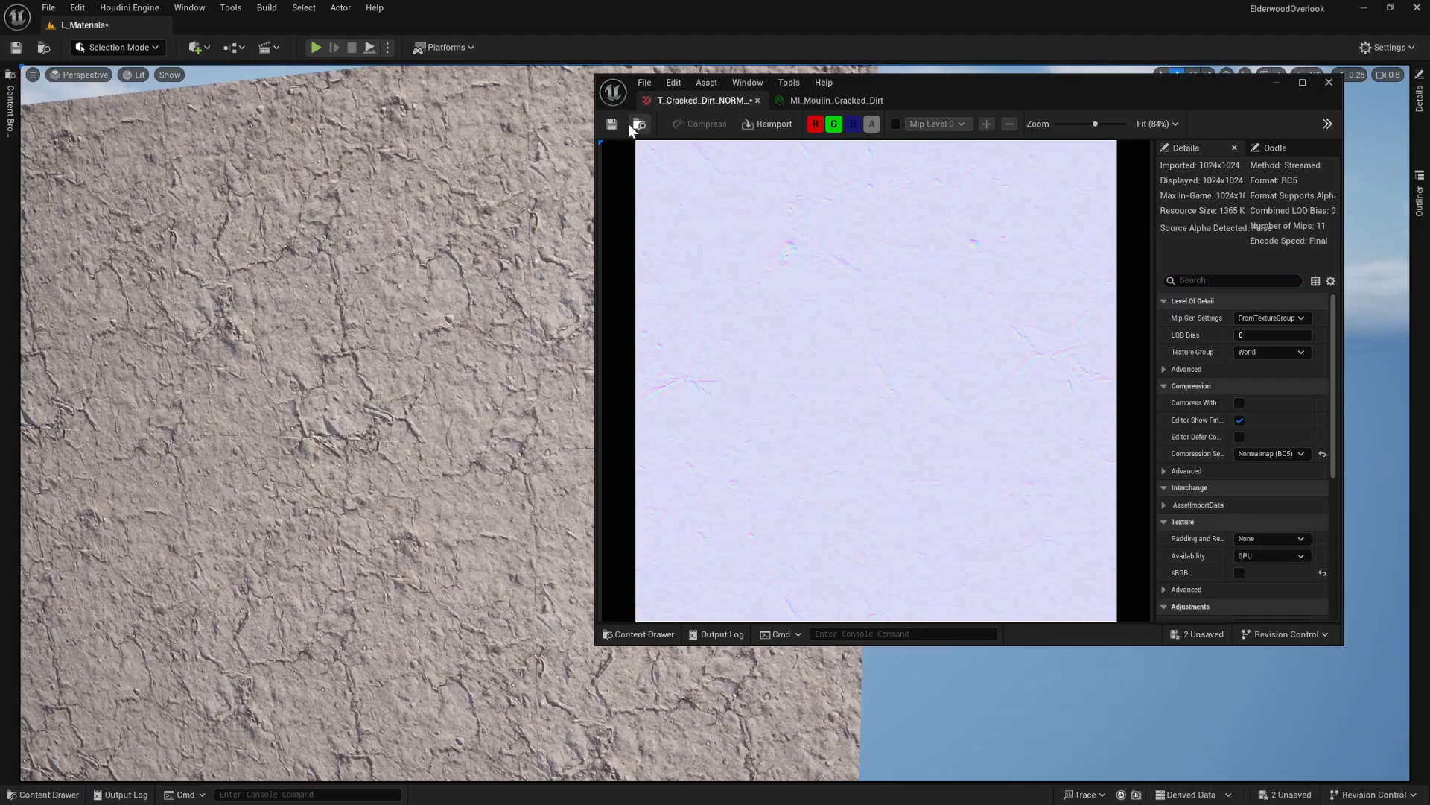
left_click(616, 125)
Step: Enable Flip Green Channel on T_Cracked_Dirt_NORMAL, inspect the plane and take a screenshot of the texture editor
left_click_drag(989, 89, 1080, 73)
mouse_move(596, 214)
right_mouse_down()
mouse_move(578, 224)
mouse_move(596, 227)
mouse_move(574, 208)
mouse_move(577, 223)
right_mouse_up()
key("w")
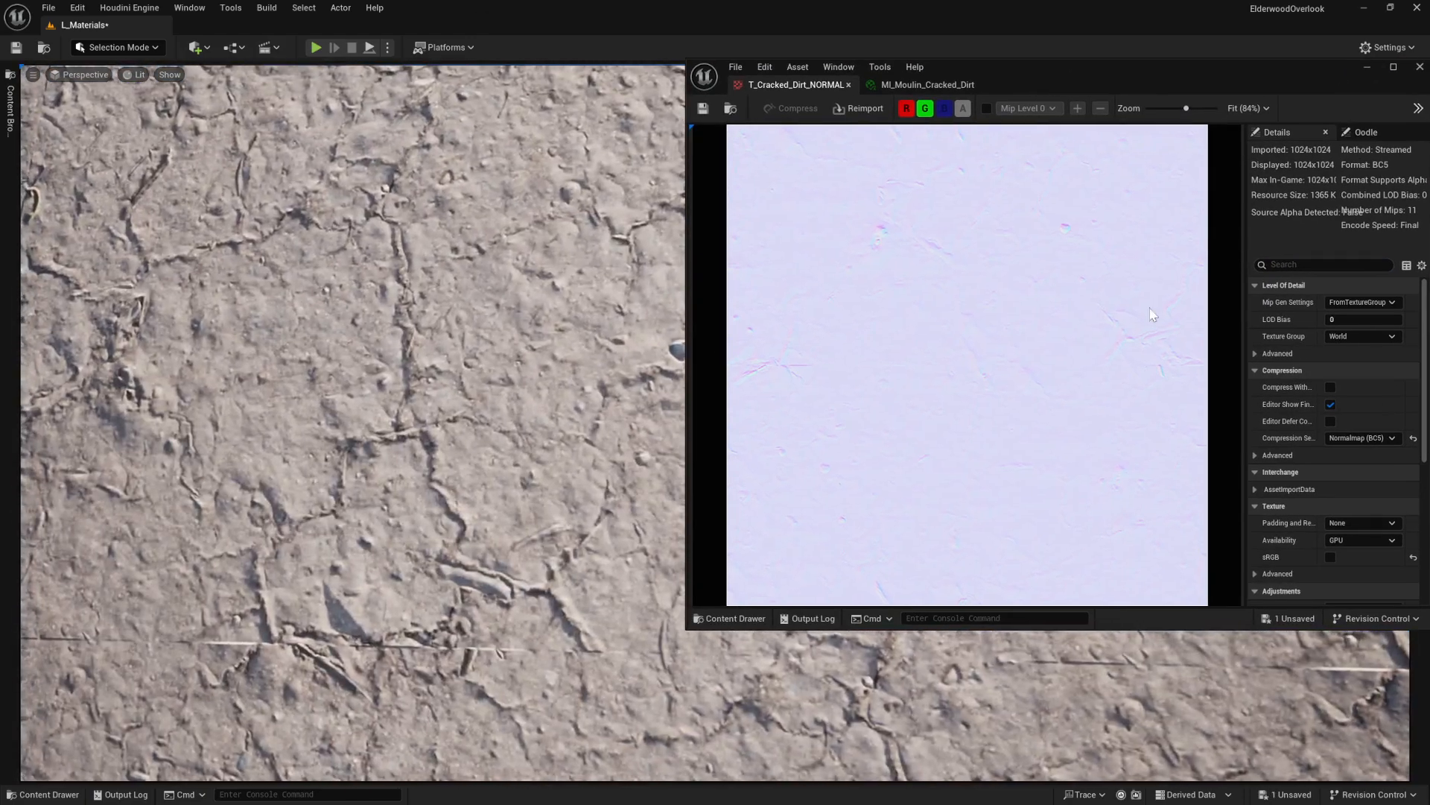
type("fli")
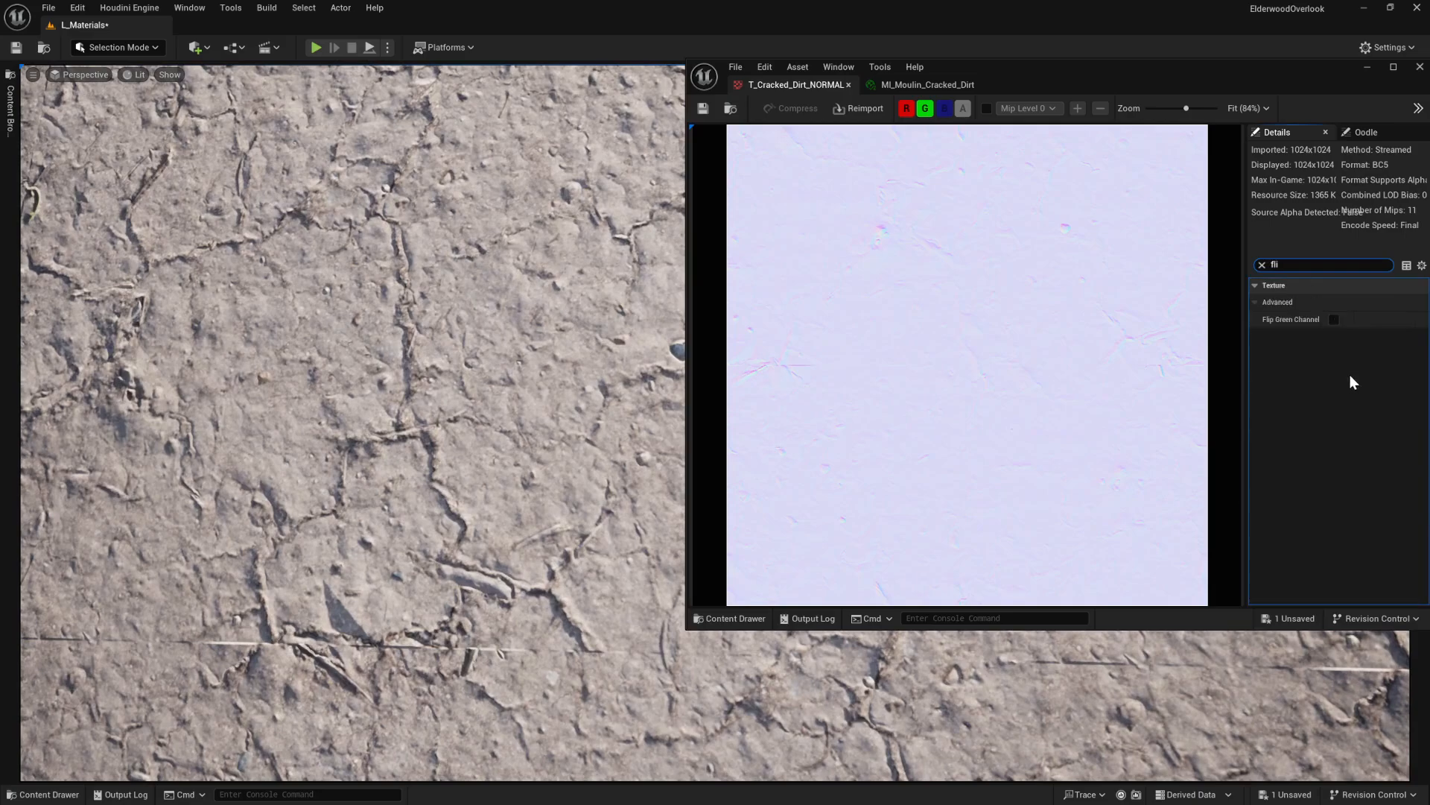
left_click(1333, 319)
right_click_drag(494, 389, 486, 392)
key("super+shift+s")
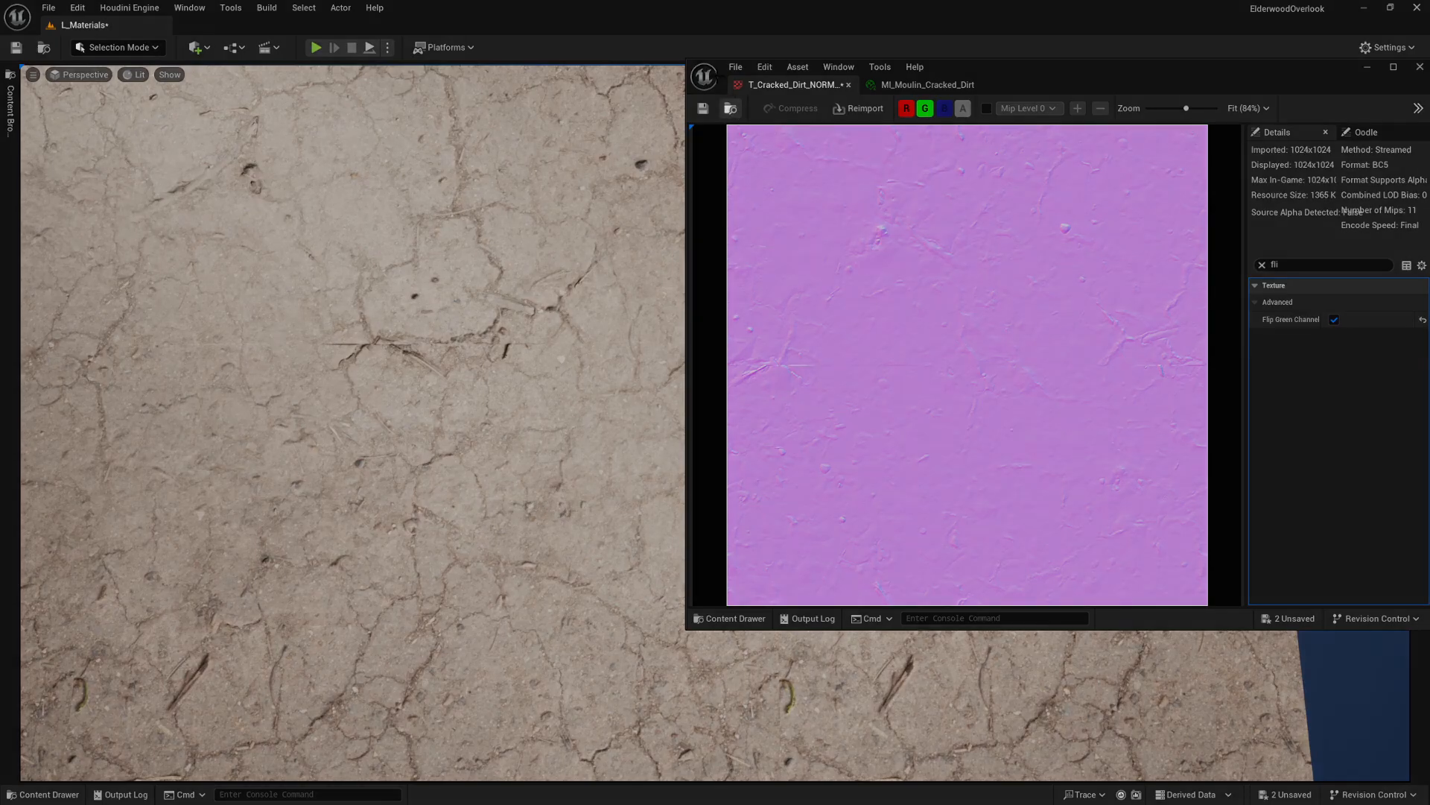
left_click_drag(691, 64, 1382, 594)
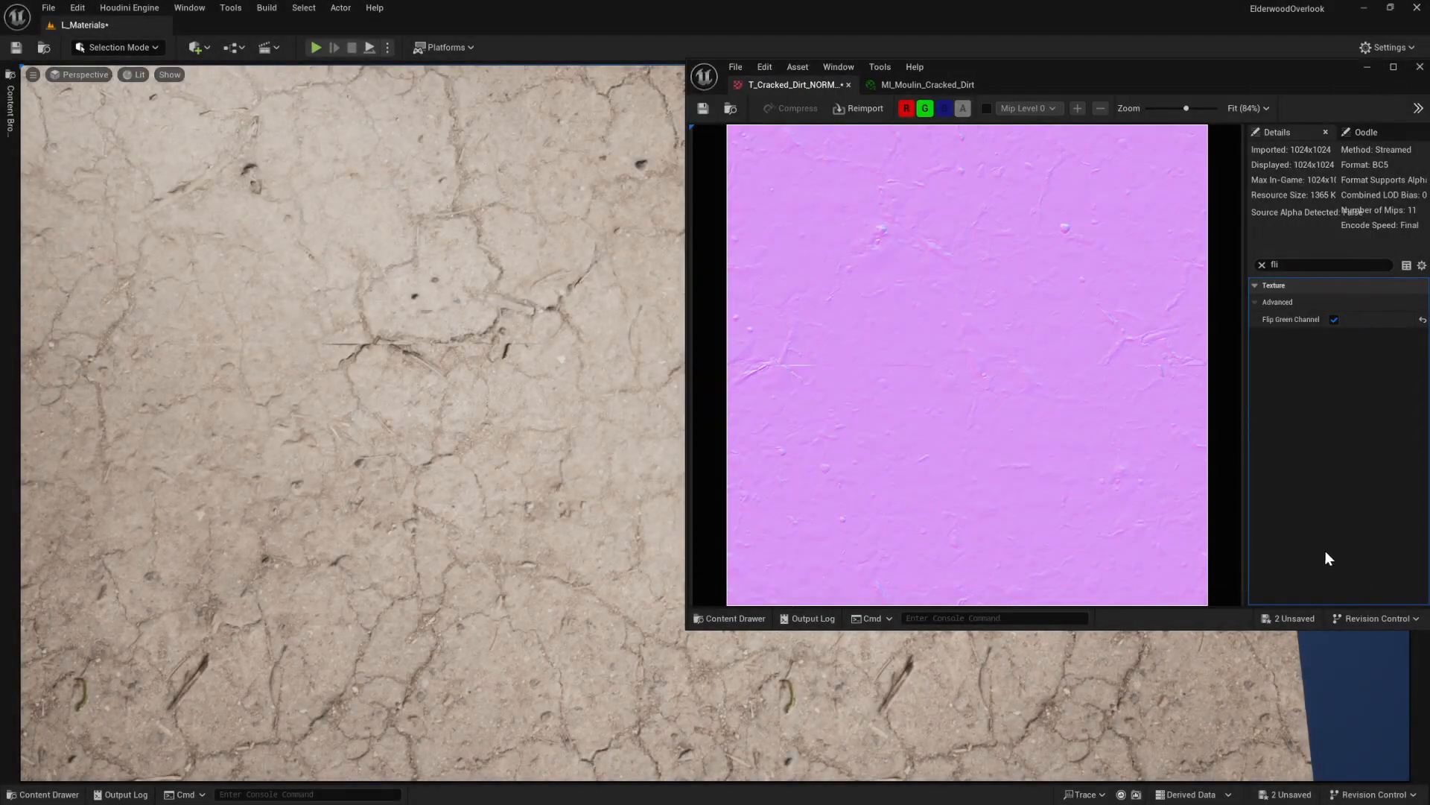
Step: In Houdini, set rop_image2's Colorspace Conversion to Raw and re-render T_Cracked_Dirt_NORMAL.png
key("alt+Tab")
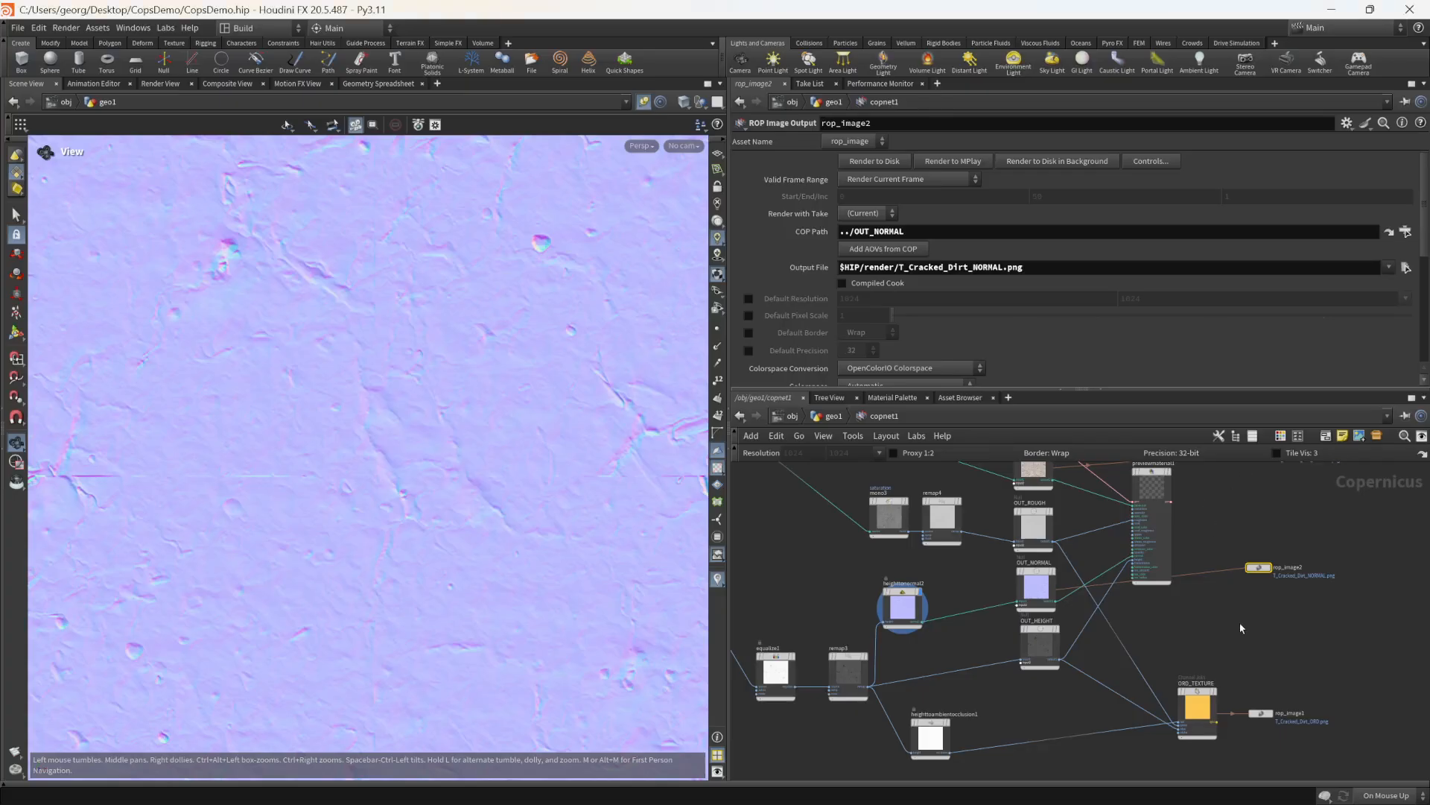
scroll(1240, 628, "up", 5)
left_click_drag(1106, 390, 1106, 572)
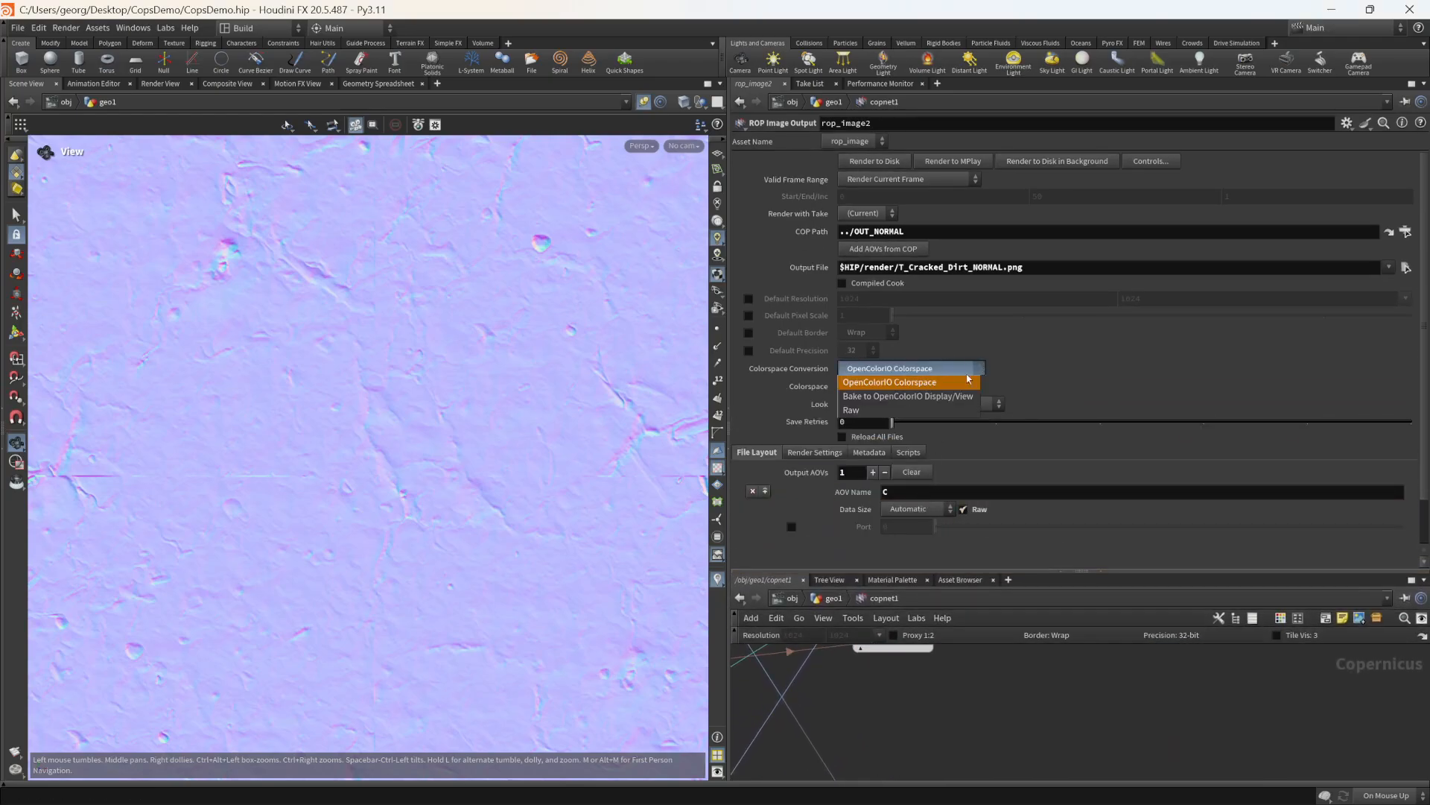
left_click(907, 408)
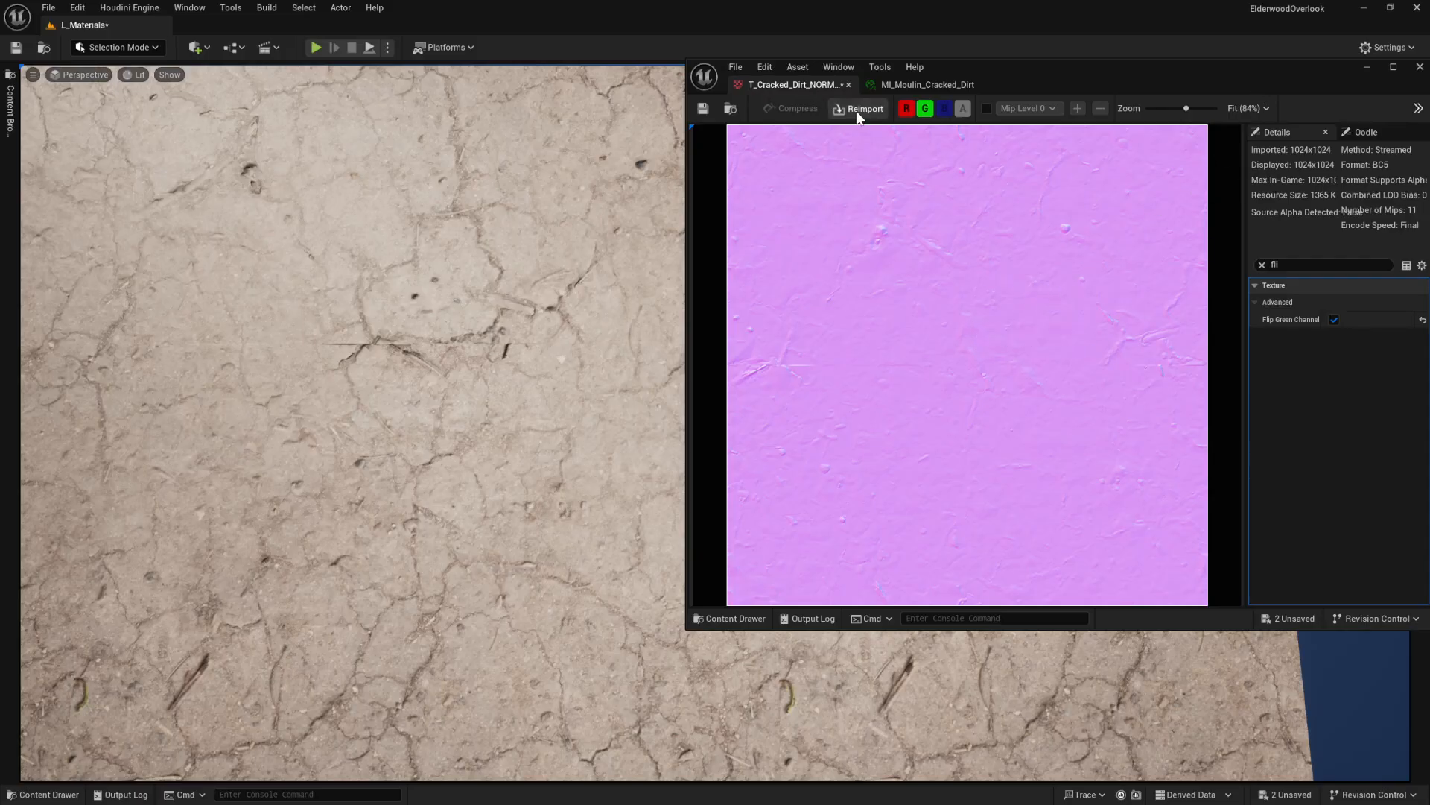
Step: Back in Unreal, reimport T_Cracked_Dirt_NORMAL, keep Flip Green Channel enabled and inspect the plane's surface
left_click(858, 112)
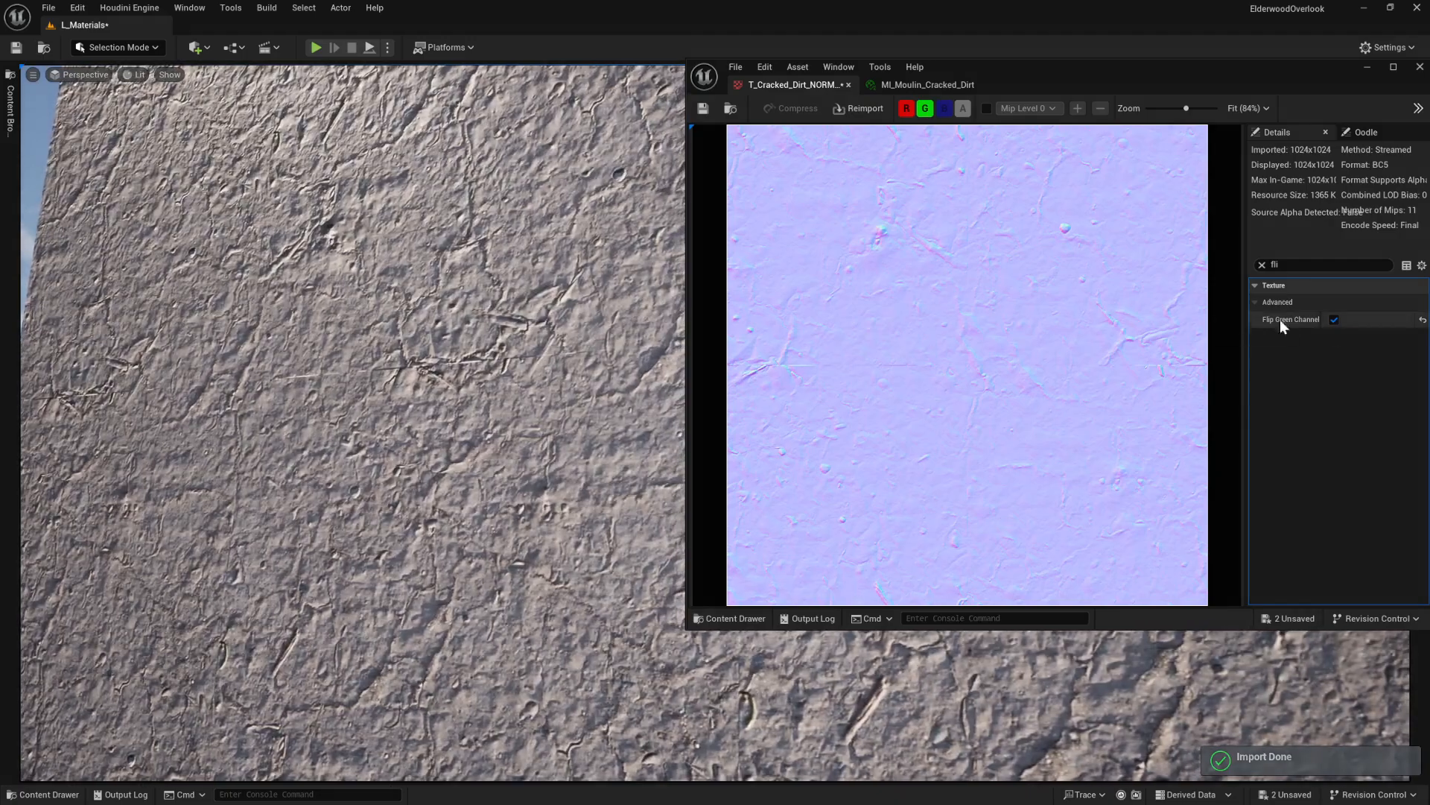
left_click(1334, 319)
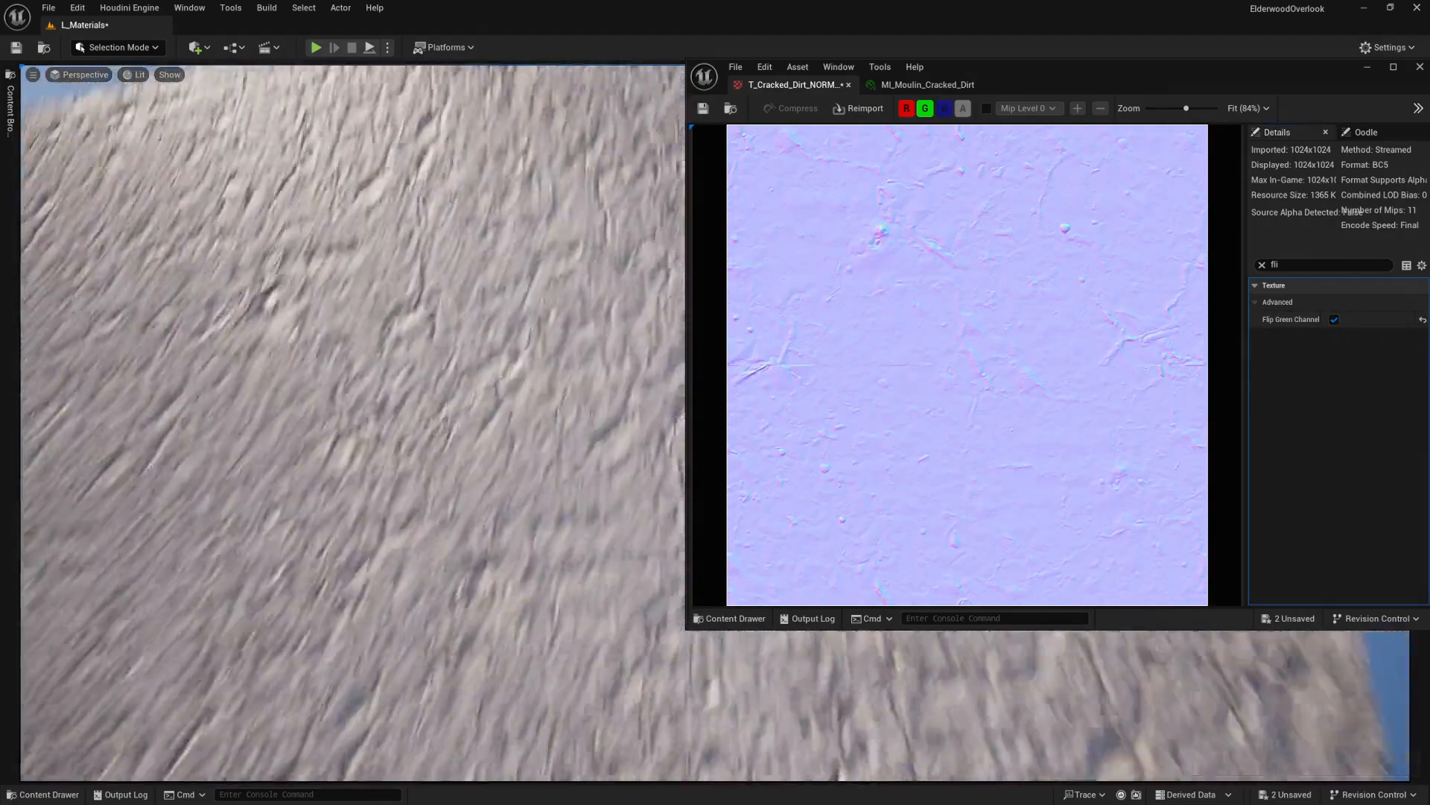
mouse_move(357, 425)
right_mouse_down()
mouse_move(372, 387)
mouse_move(365, 476)
mouse_move(350, 462)
mouse_move(361, 466)
mouse_move(357, 417)
right_mouse_up()
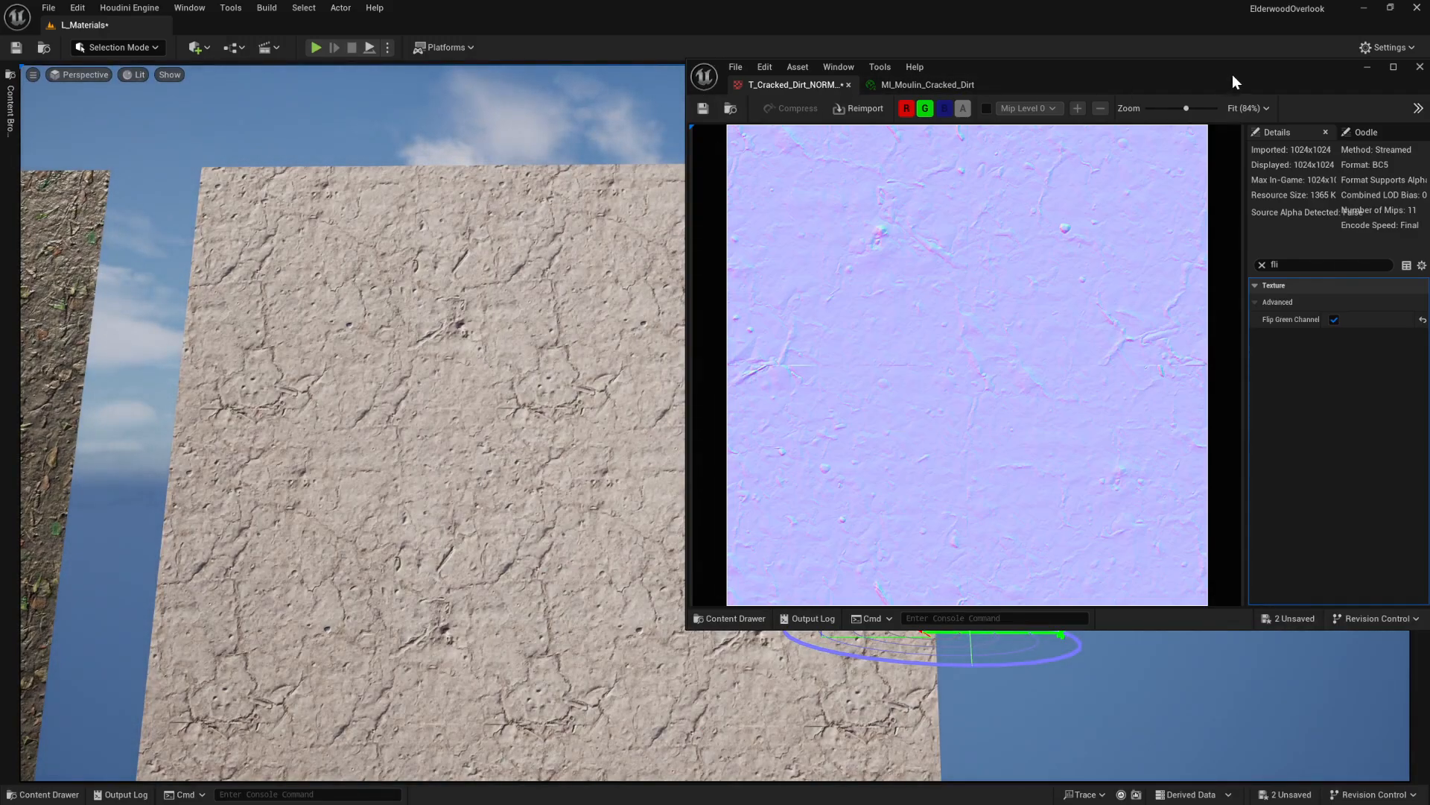
Step: Minimise the texture editor and inspect the cracked-dirt plane's surface up close from several distances
left_click_drag(1233, 75, 1121, 240)
left_click(1305, 232)
right_click_drag(1080, 246, 991, 283)
key("w")
key("w")
scroll(1080, 246, "down", 3)
scroll(1081, 246, "up", 2)
key("s")
key("w")
key("a")
key("s")
scroll(1039, 211, "down", 2)
key("a")
key("a")
key("a")
key("d")
key("w")
scroll(1066, 246, "up", 3)
key("d")
scroll(1005, 245, "down", 1)
key("w")
scroll(1003, 244, "down", 1)
key("w")
key("s")
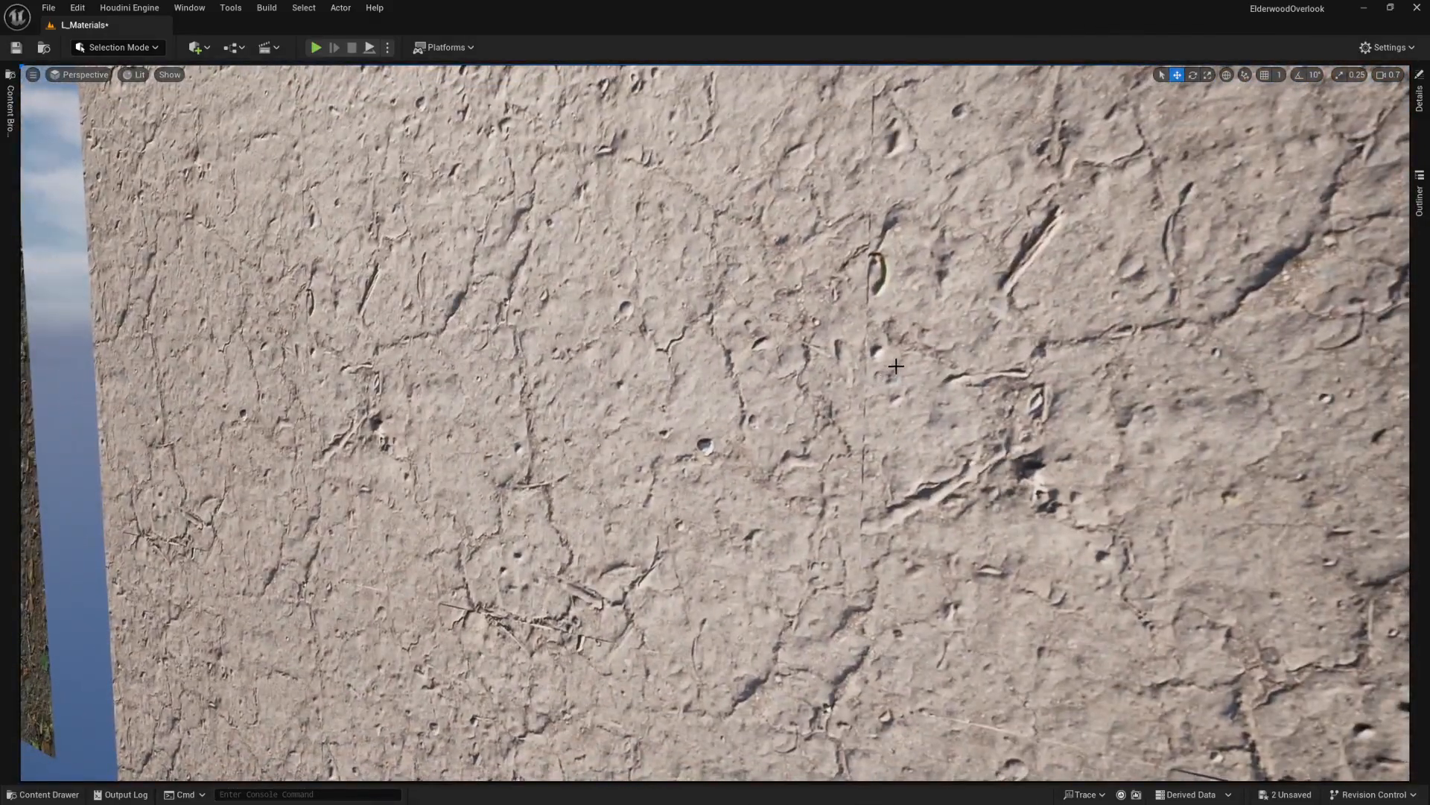
Step: Swing the directional light to shade the plane from other angles and capture a screenshot of a small surface patch
key("ctrl+l")
key("ctrl+l")
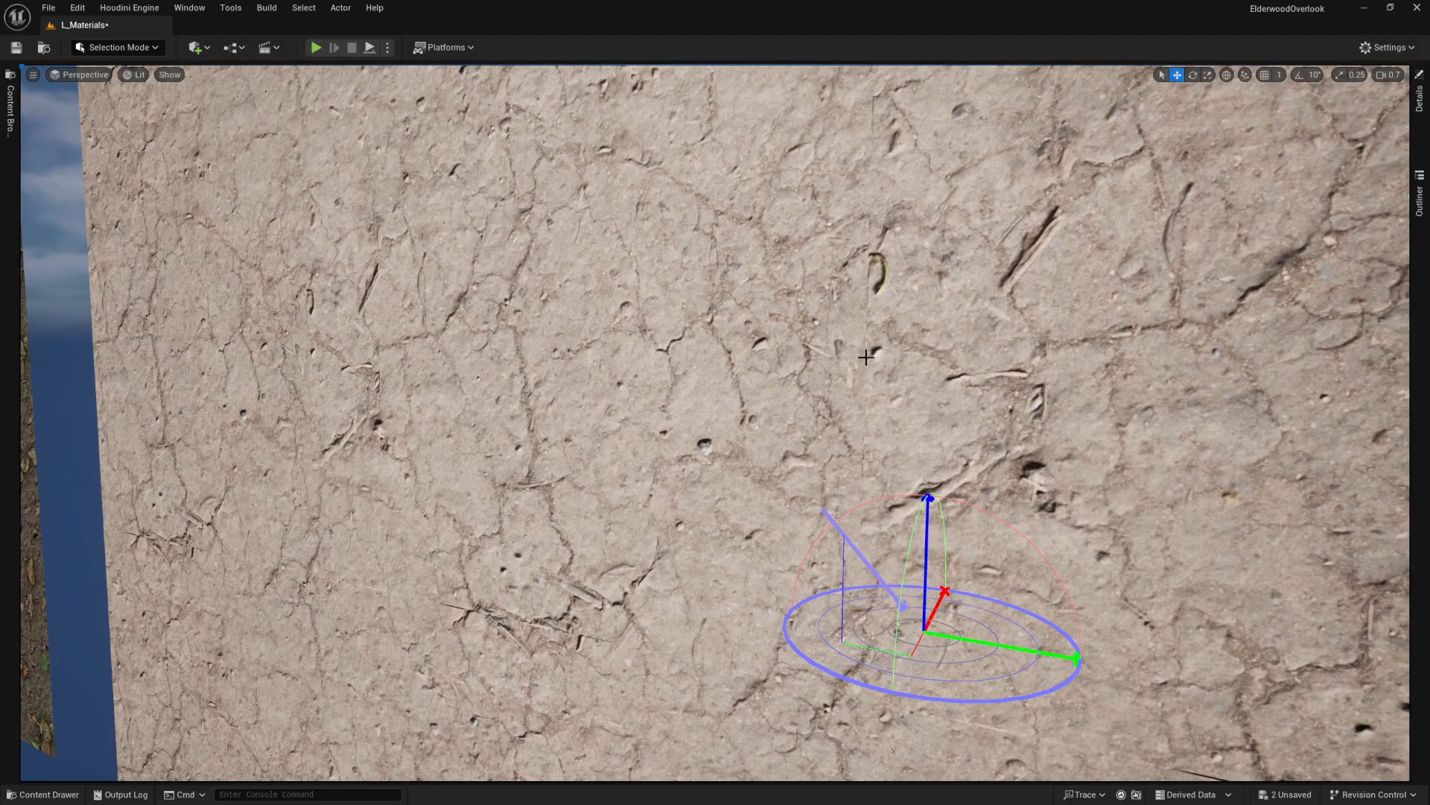
key("ctrl+l")
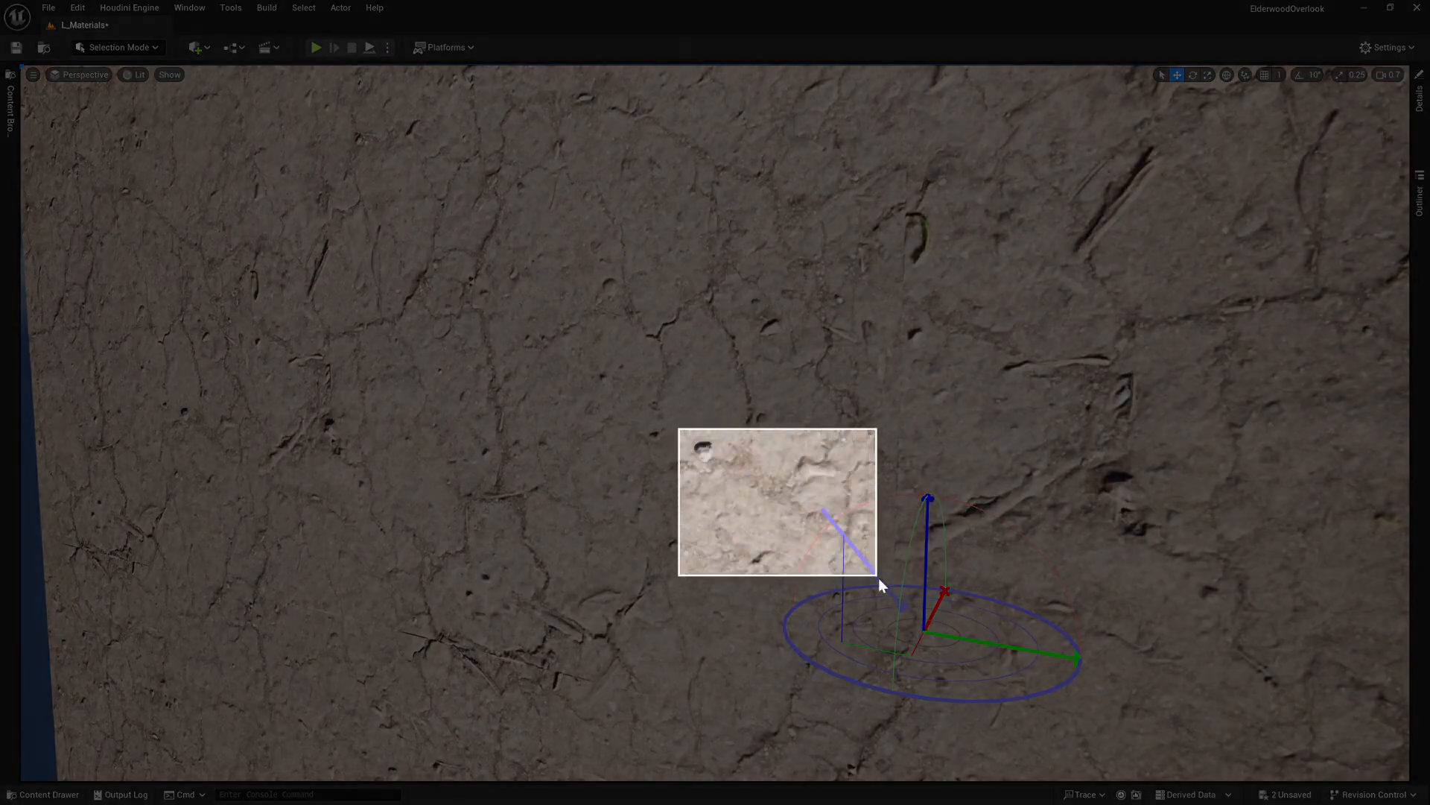
left_click_drag(879, 579, 719, 460)
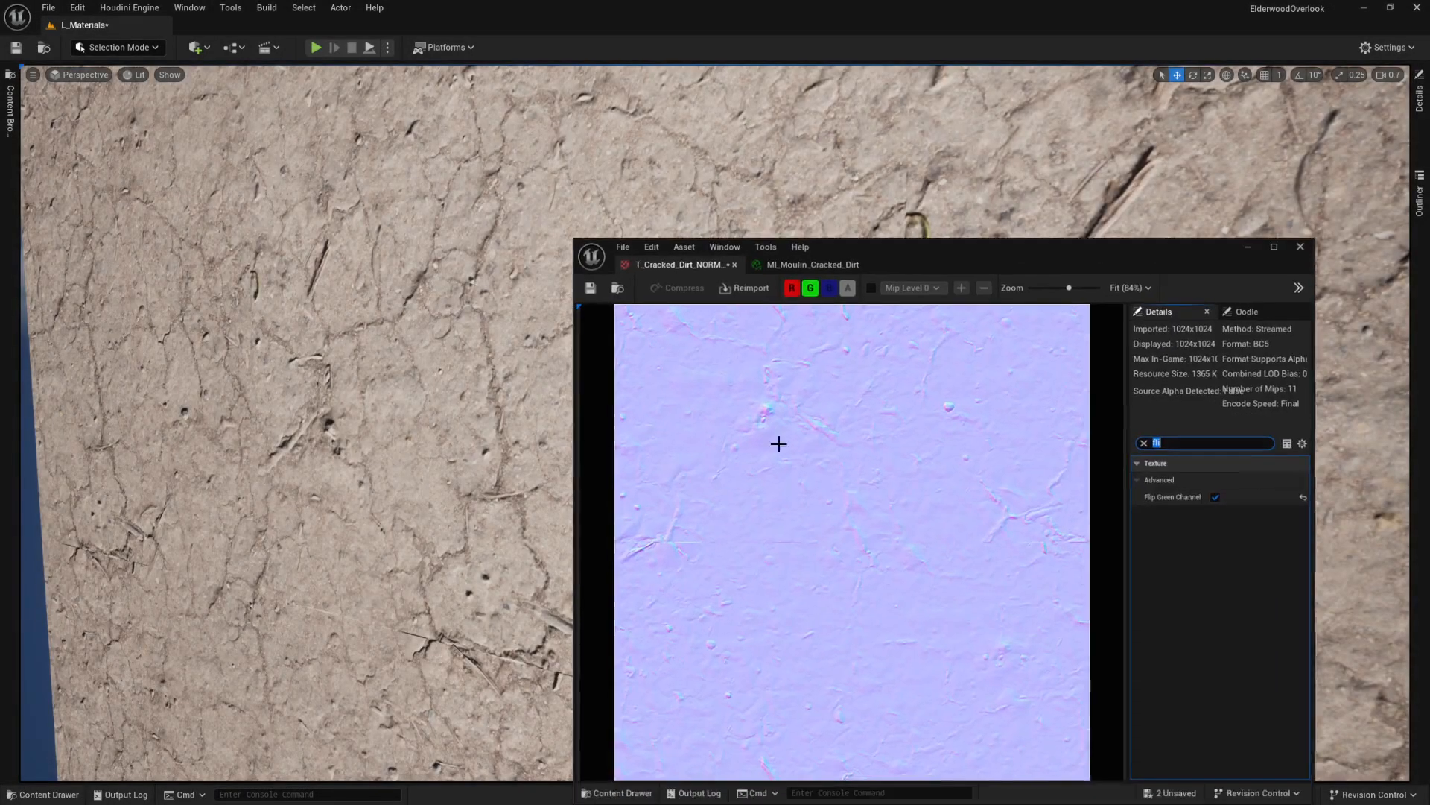
Step: Disable Flip Green Channel on T_Cracked_Dirt_NORMAL, check the shading on the plane and save the texture
left_click_drag(1107, 240, 365, 176)
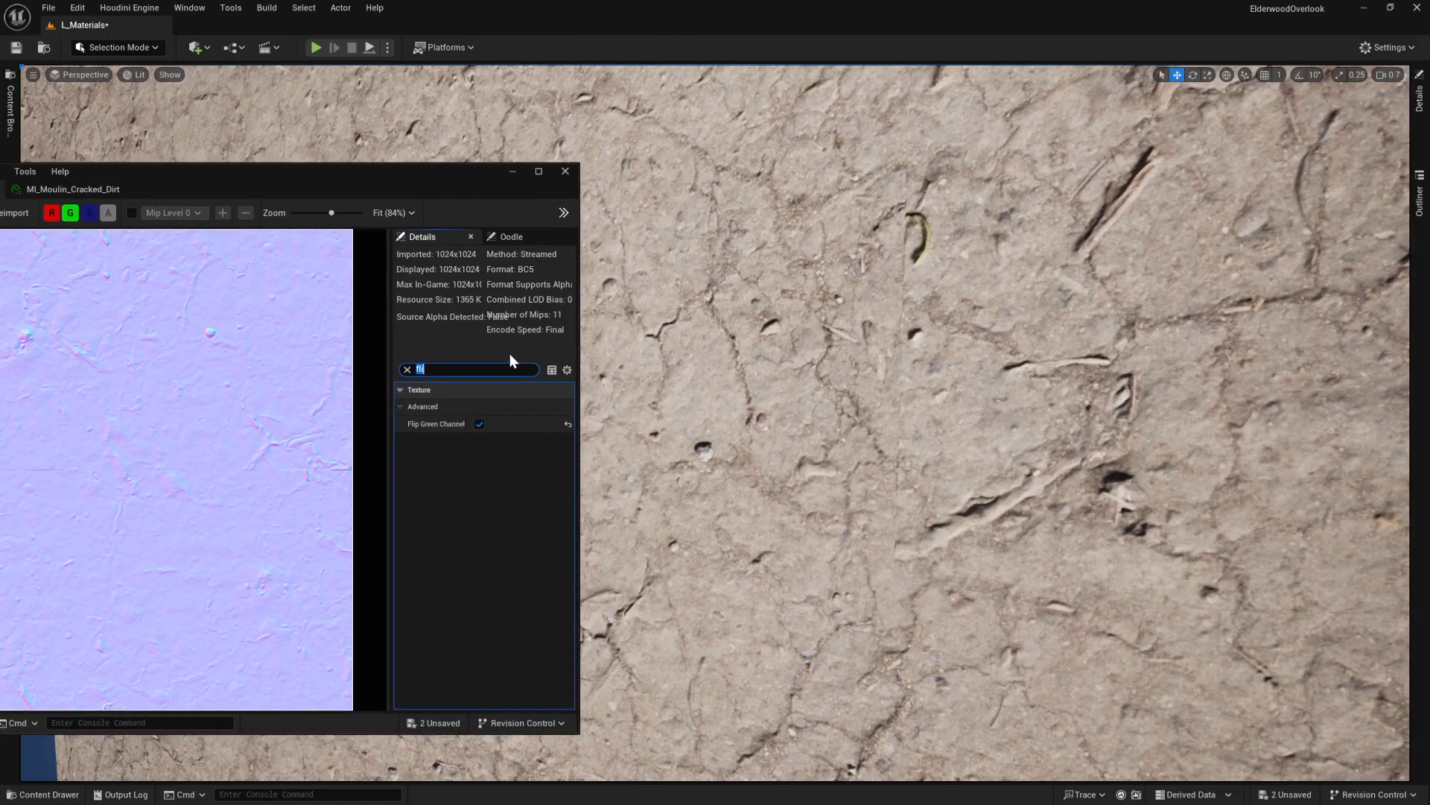
left_click(480, 423)
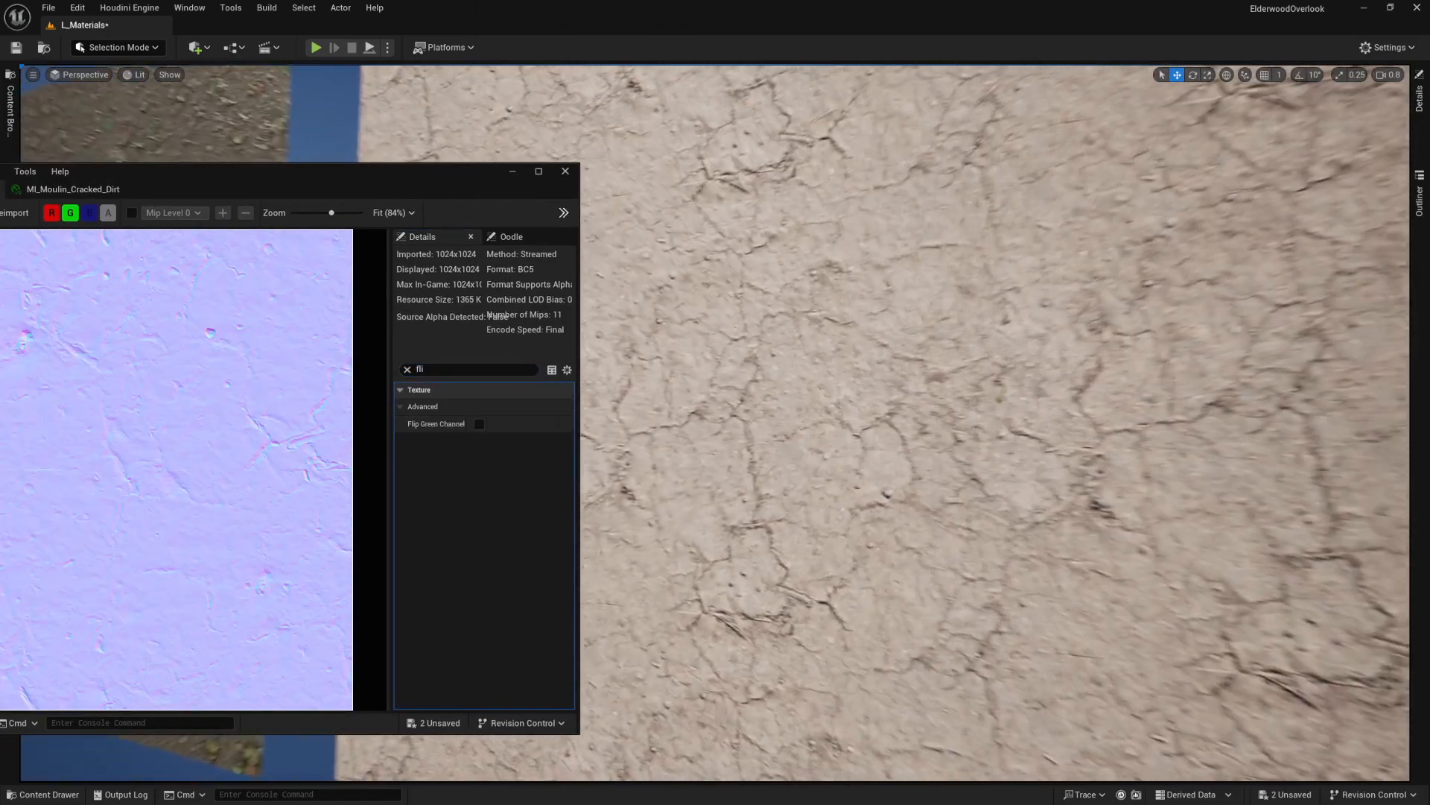
right_click_drag(900, 384, 897, 396)
key("w")
scroll(902, 394, "down", 2)
left_click_drag(634, 287, 802, 552)
scroll(898, 372, "down", 6)
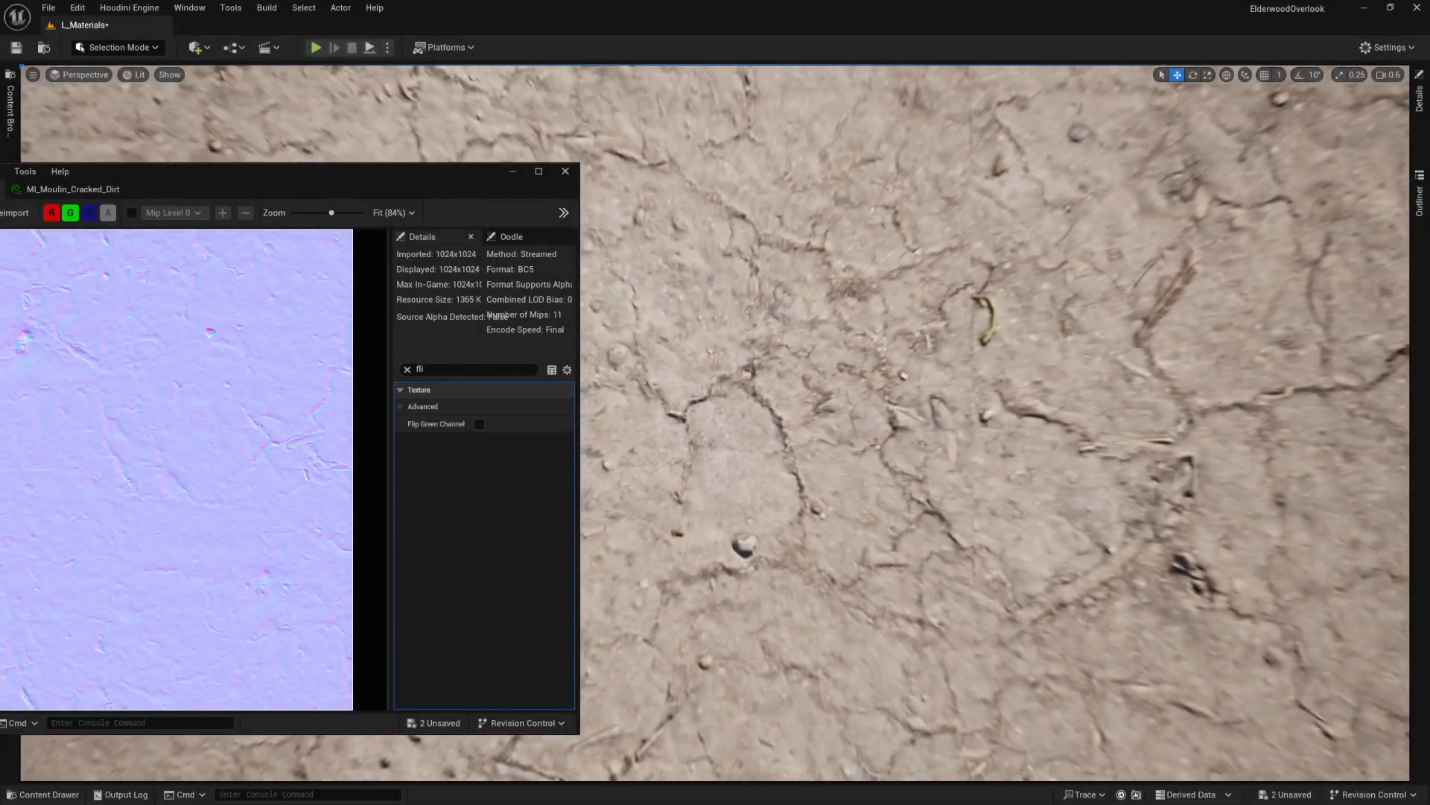
left_click_drag(393, 181, 489, 394)
left_click(62, 436)
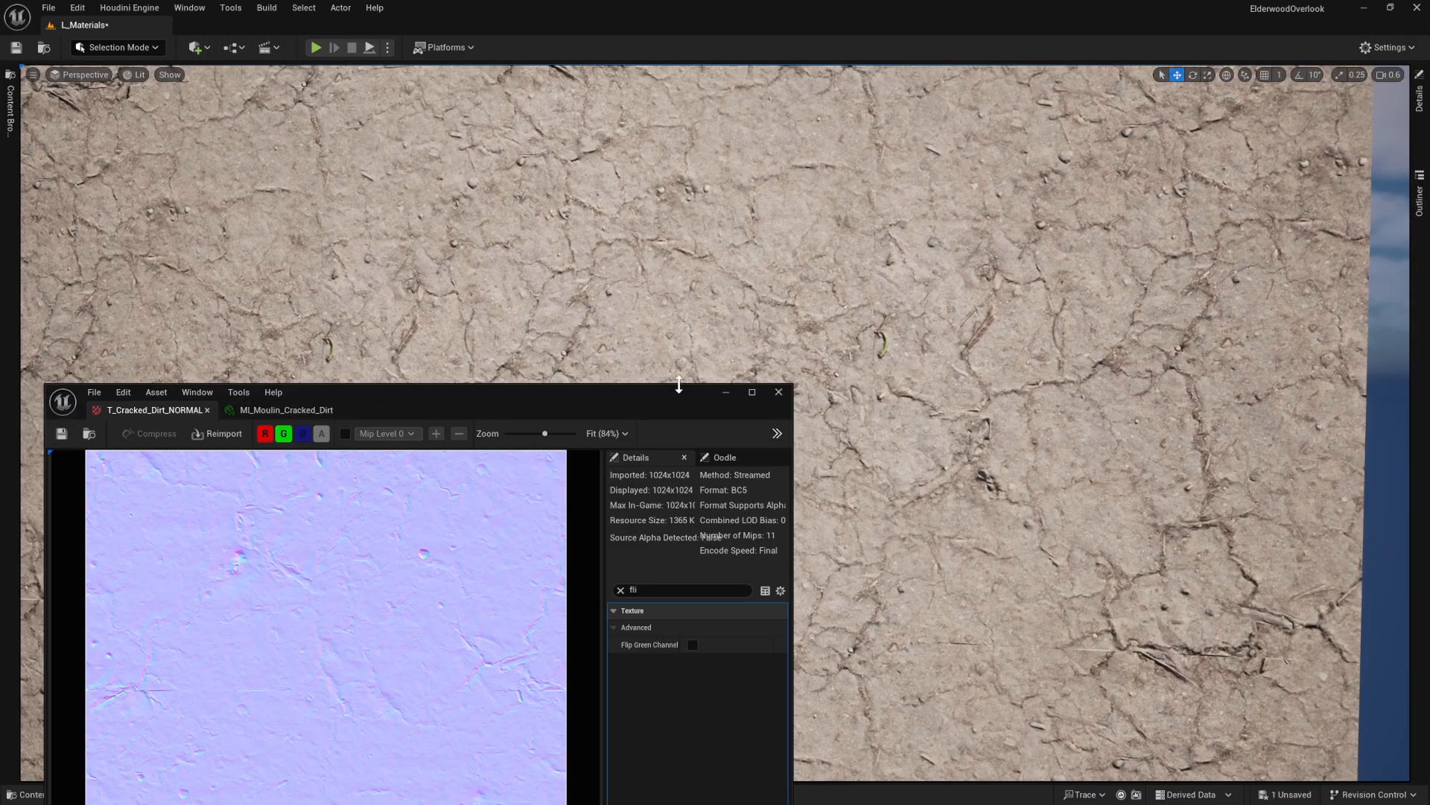
Step: Minimise the texture editor and examine the cracks on the plane with the green channel unflipped
left_click(727, 391)
right_click_drag(738, 383, 715, 357)
key("w")
scroll(737, 382, "down", 3)
key("w")
scroll(685, 395, "up", 1)
key("s")
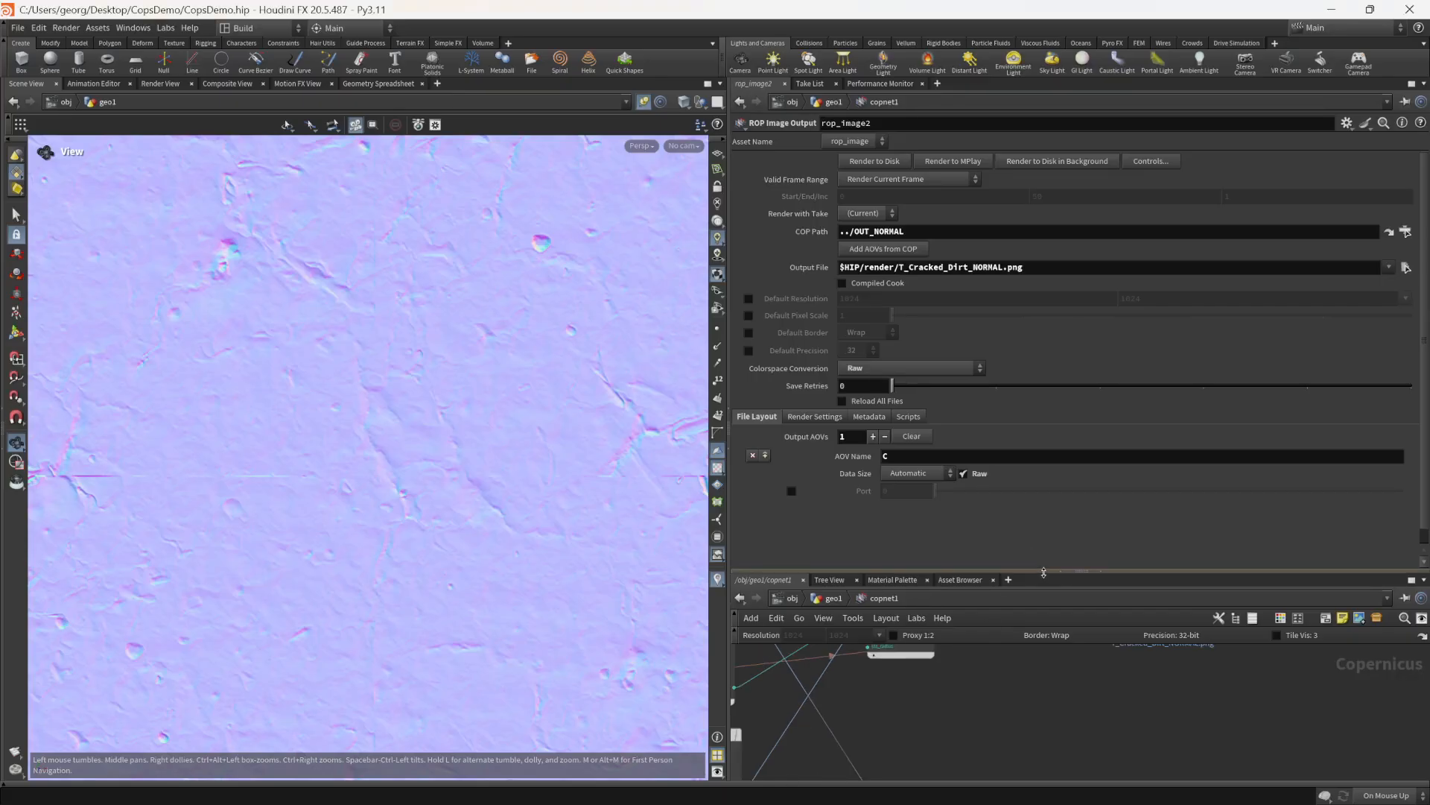
Step: In Houdini, enlarge the copnet1 network area and add an Invert node near heighttonormal2
left_click_drag(1043, 572, 1044, 213)
scroll(966, 447, "up", 8)
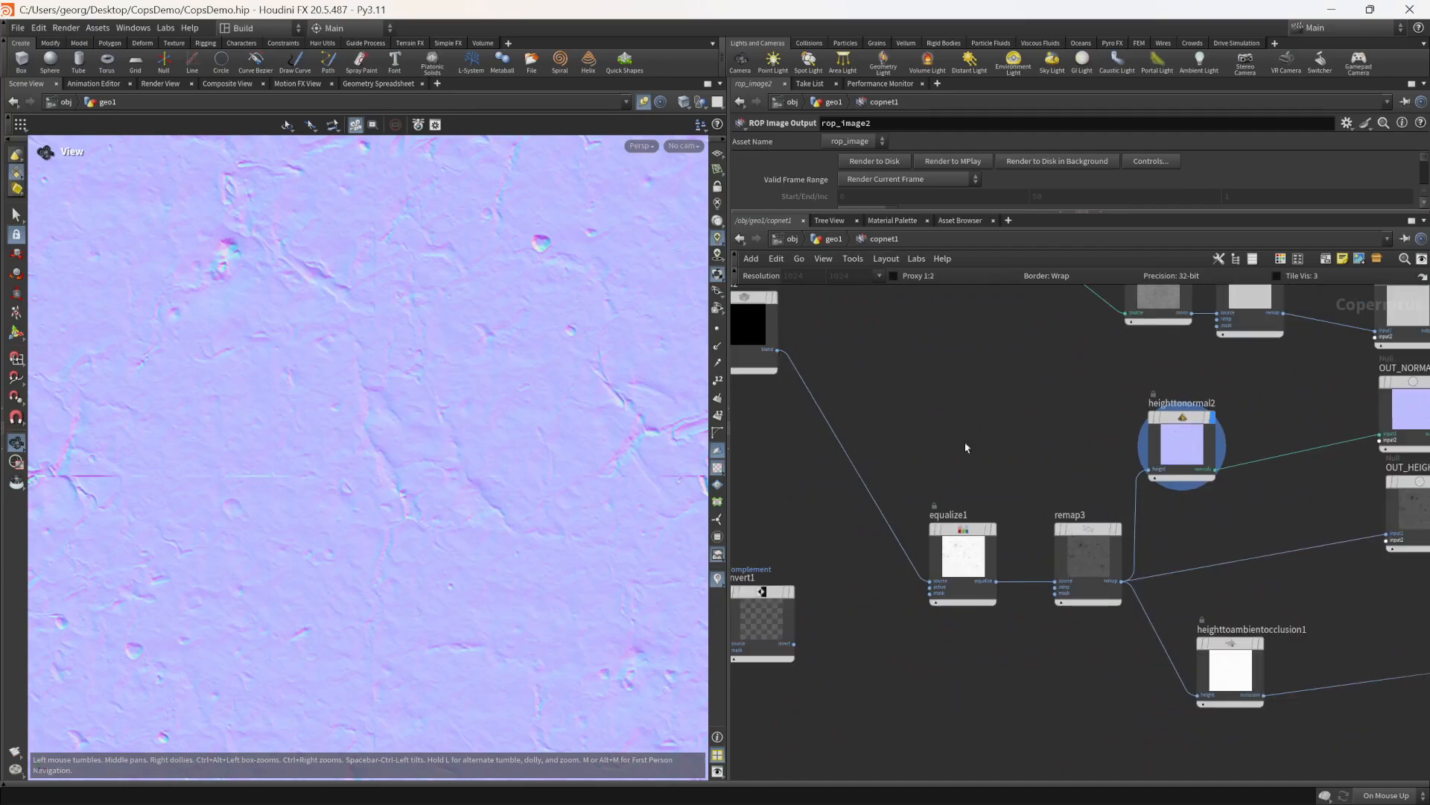
middle_click_drag(967, 447, 1072, 473)
scroll(1029, 459, "down", 2)
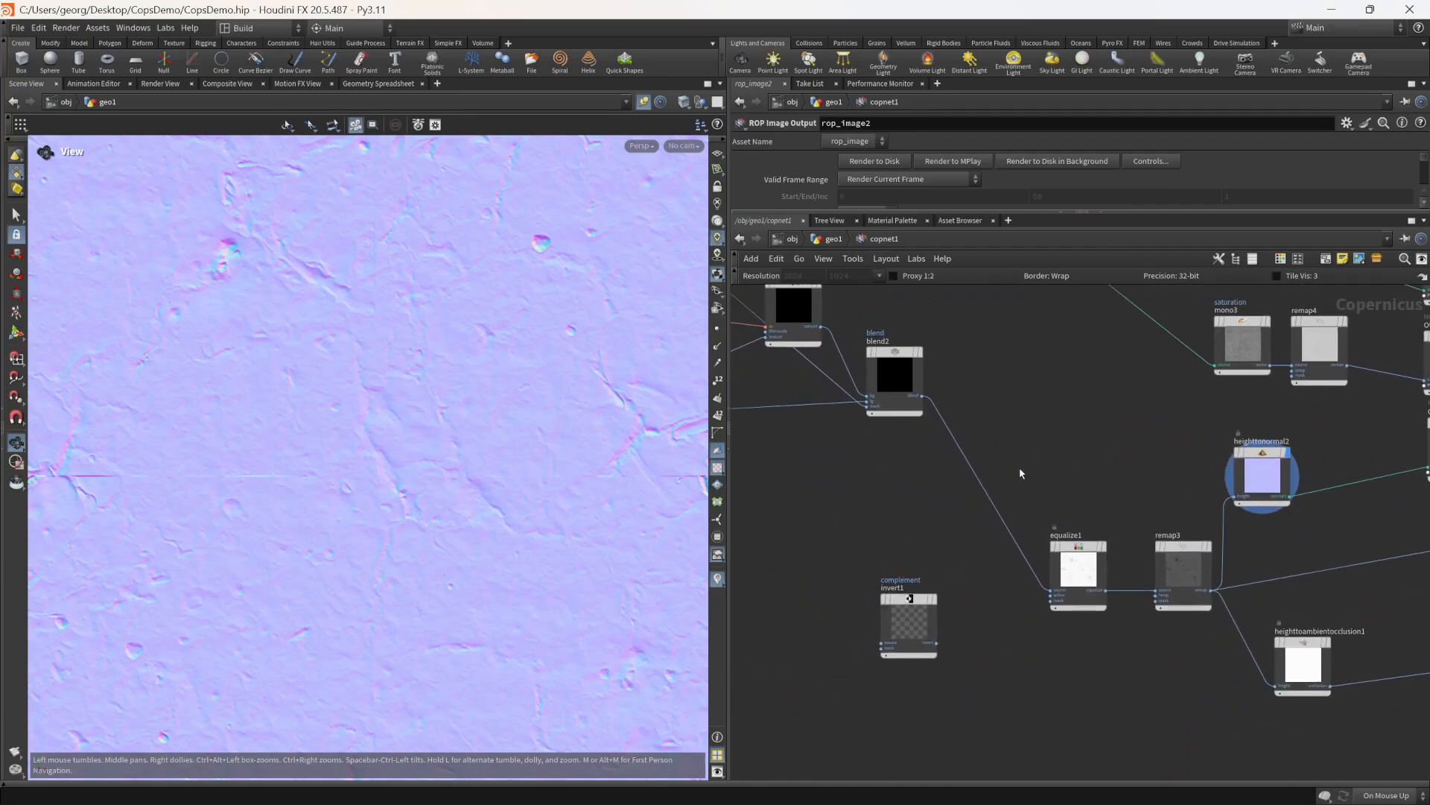
key("Tab")
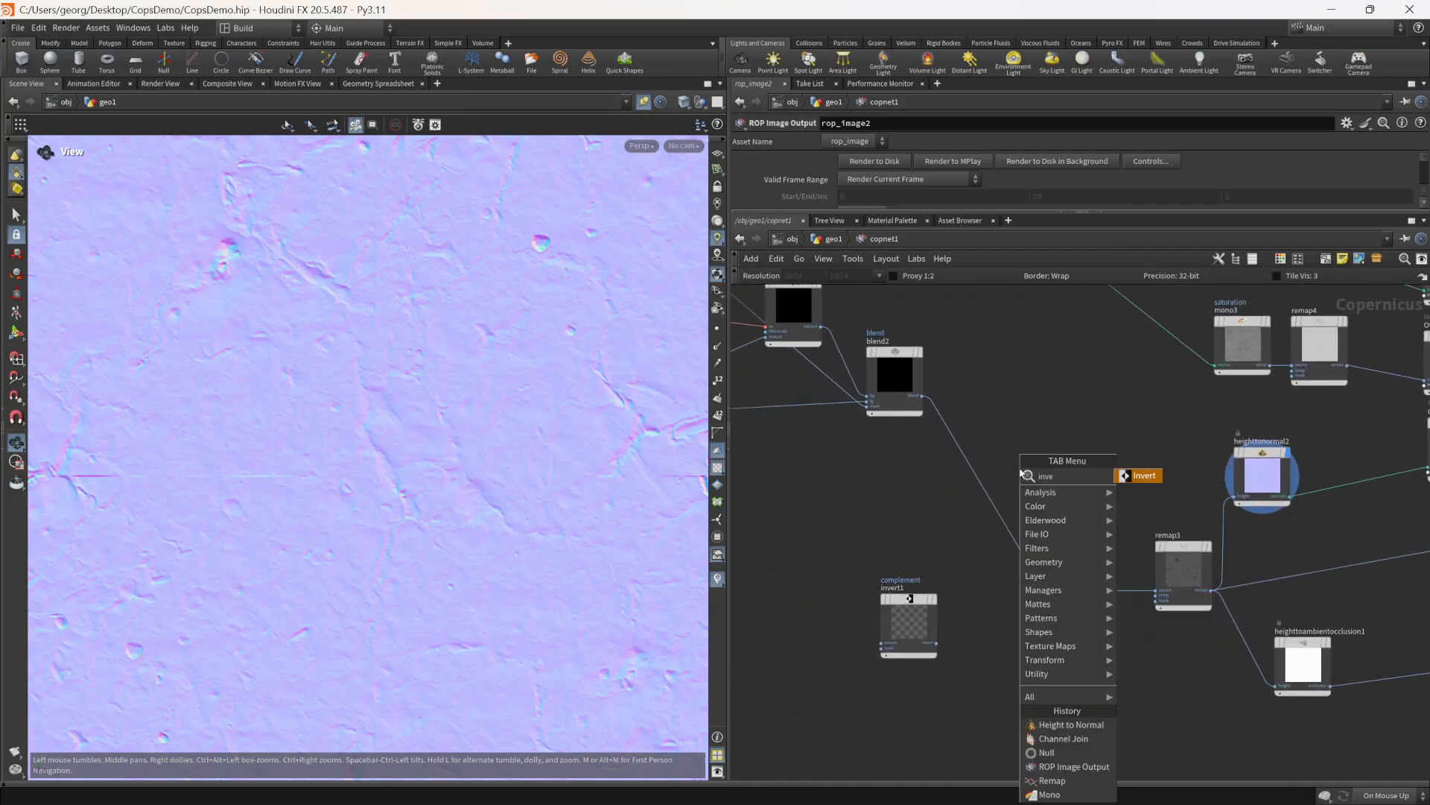
key("Escape")
left_click(1311, 548)
scroll(1197, 570, "up", 3)
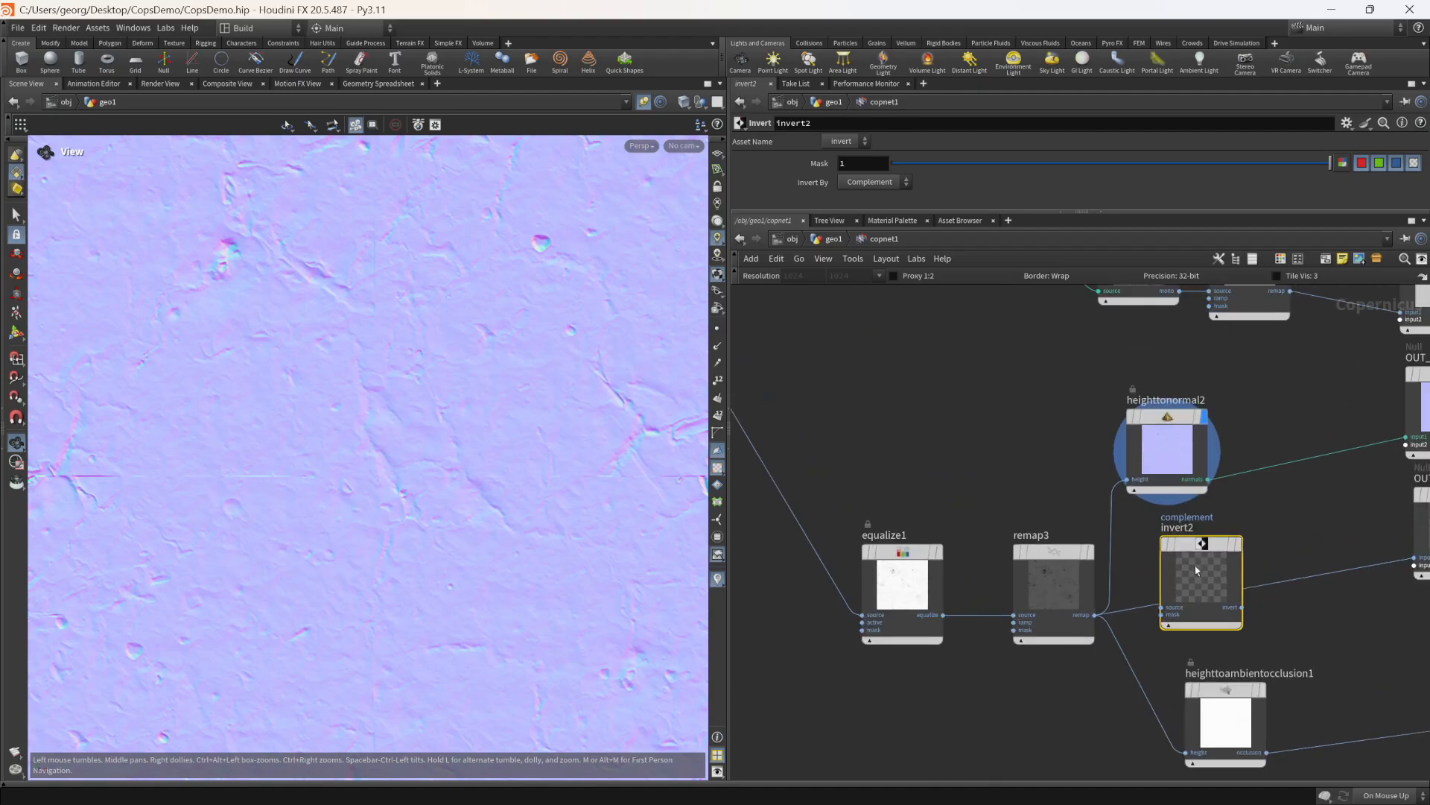
Step: Insert invert2 between equalize1 and remap3, then delete remap3 so the inverted height feeds the downstream nodes
left_click(1010, 512)
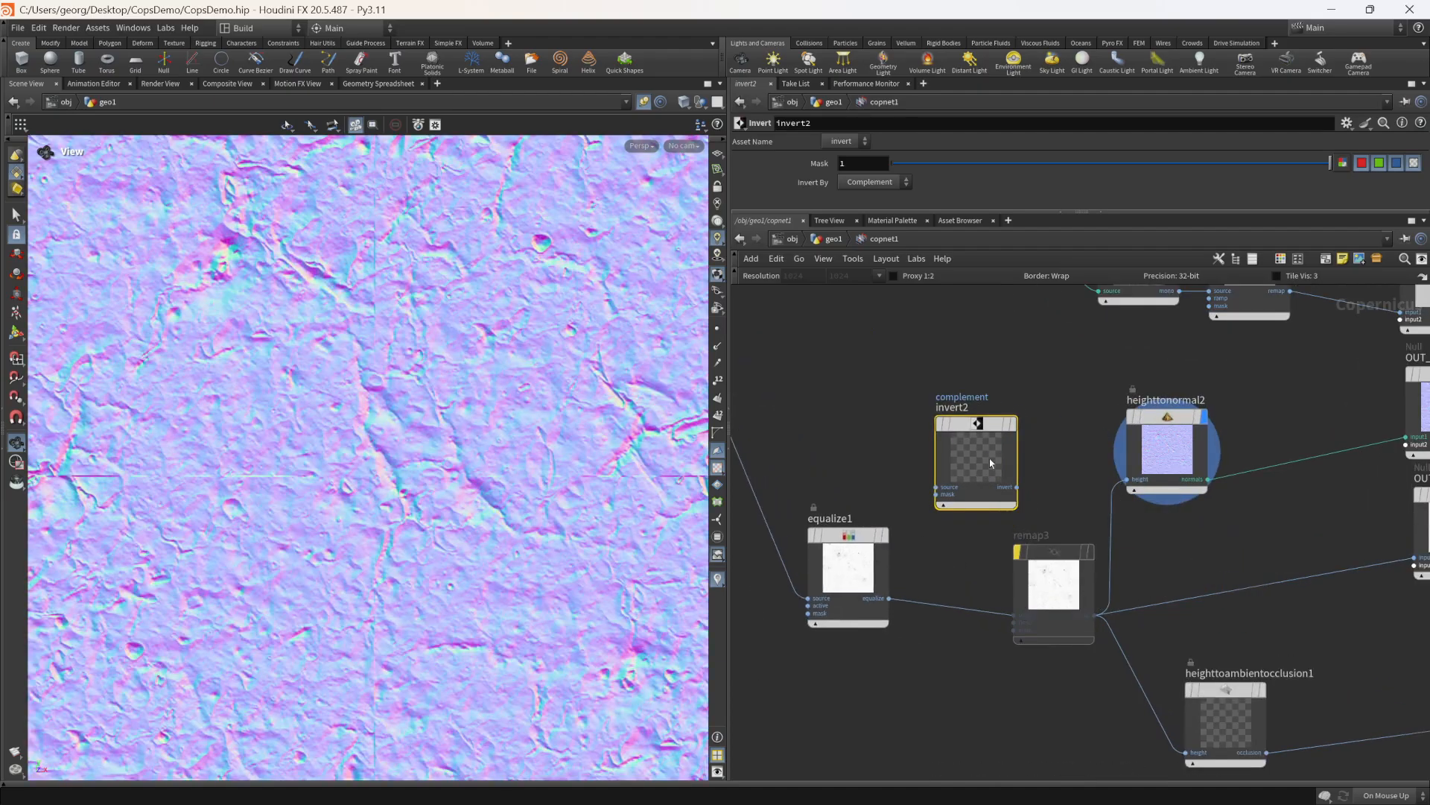
scroll(1010, 505, "down", 2)
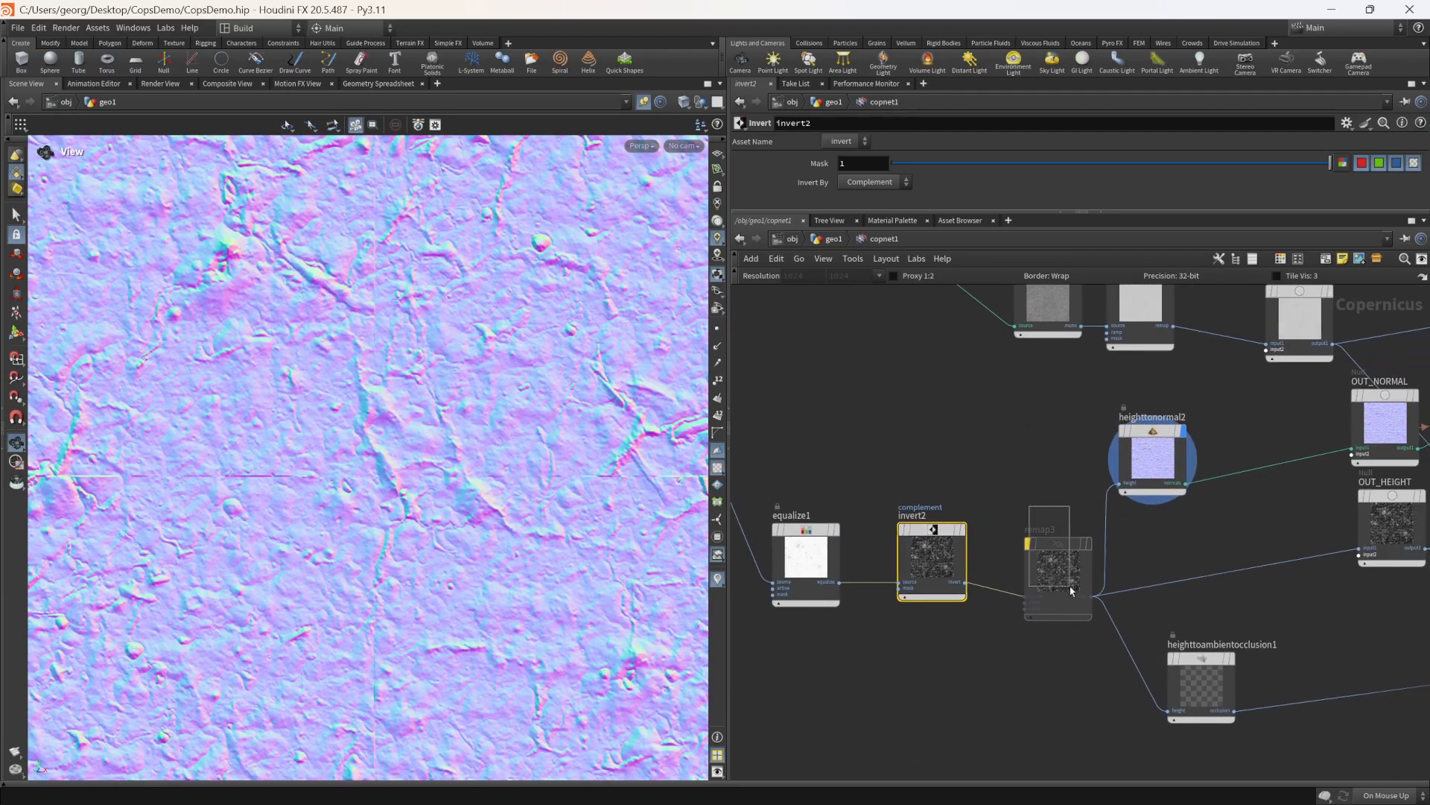
left_click_drag(1070, 587, 1093, 600)
key("Delete")
Step: Re-render the strengthened T_Cracked_Dirt_NORMAL.png to disk from rop_image2
scroll(1111, 543, "down", 4)
middle_click_drag(1111, 544, 827, 533)
scroll(1130, 513, "up", 3)
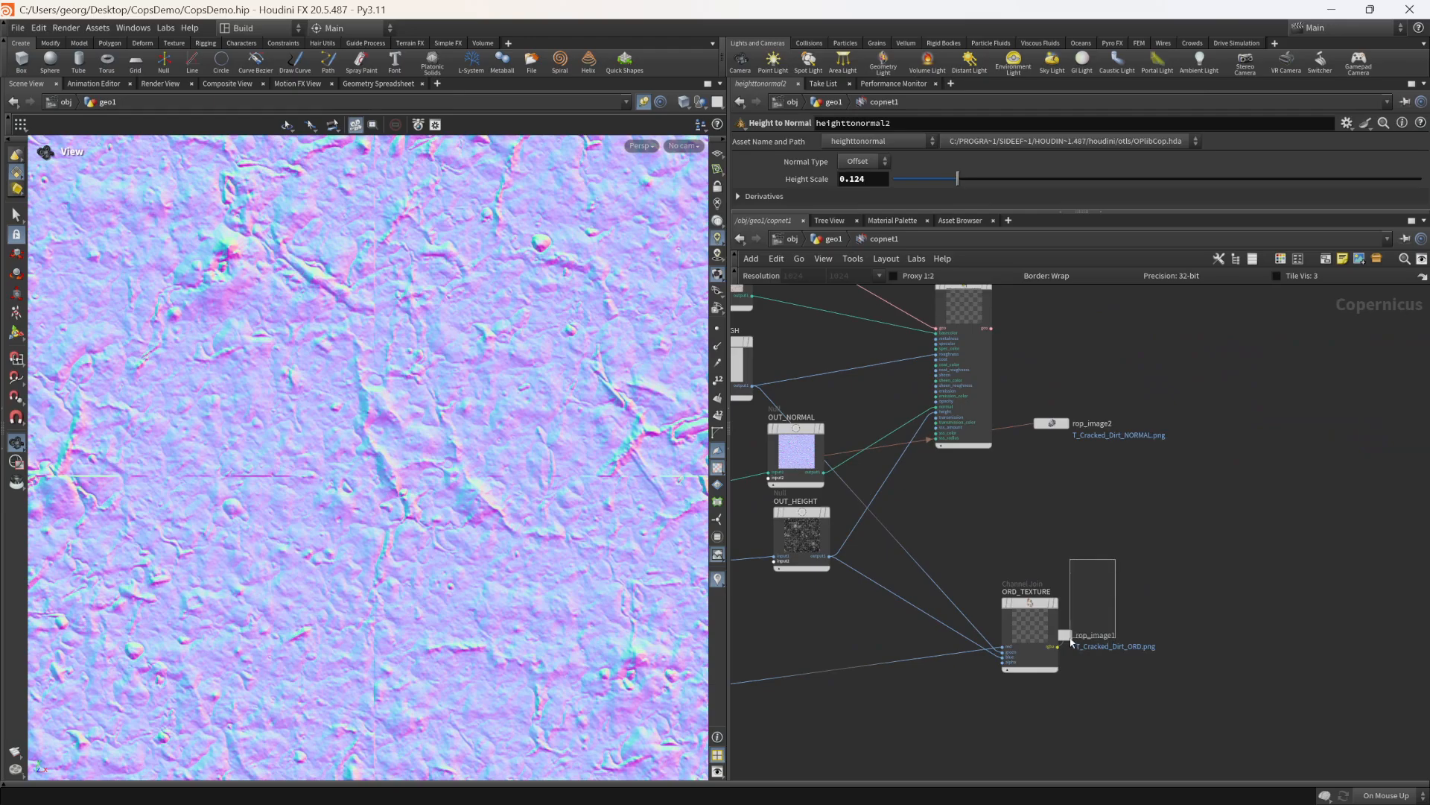
middle_click_drag(1138, 609, 1132, 697)
left_click_drag(1110, 561, 1030, 464)
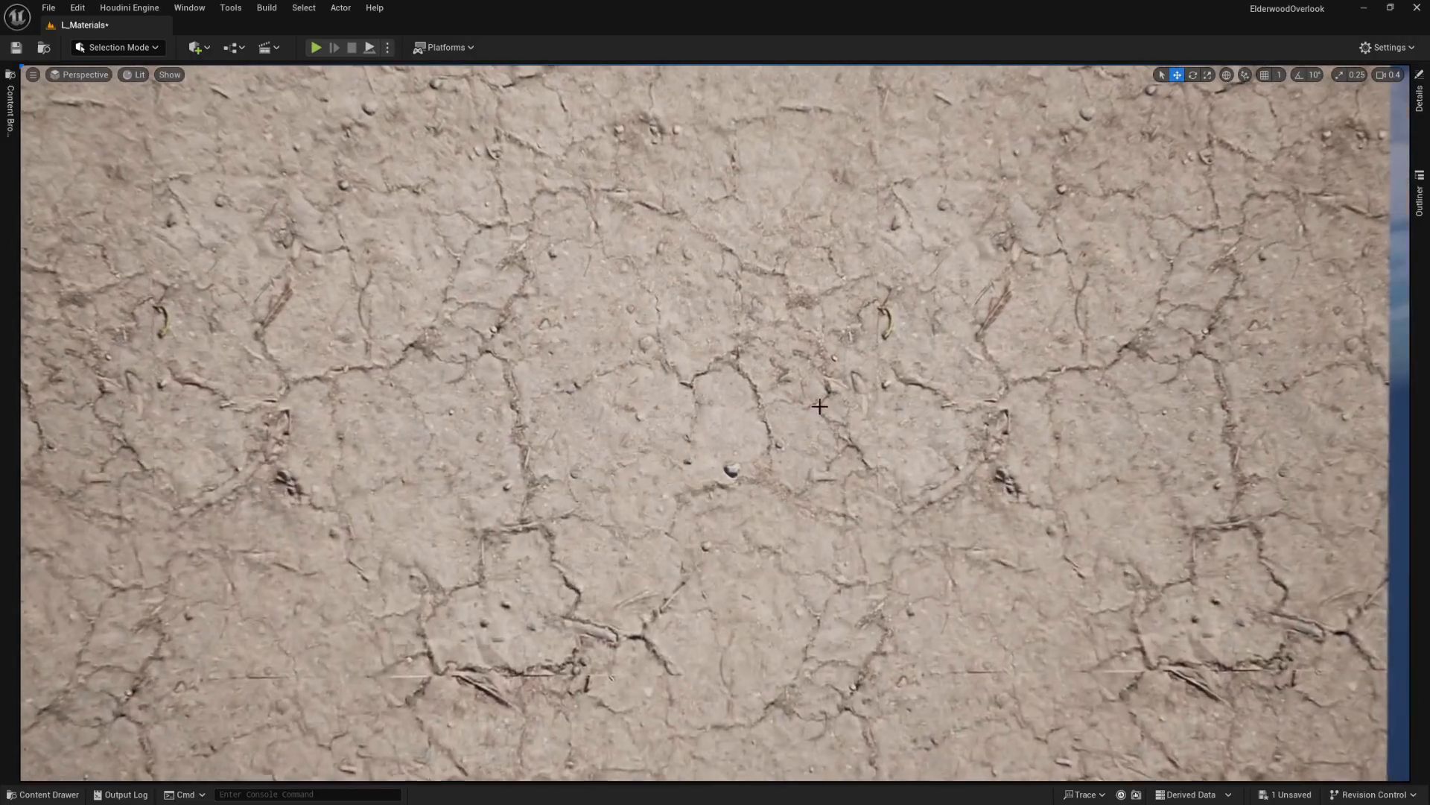
Step: In Unreal, reimport T_Cracked_Dirt_NORMAL from the Moulin_Cracked_Dirt_01 folder and inspect the plane
key("ctrl+space")
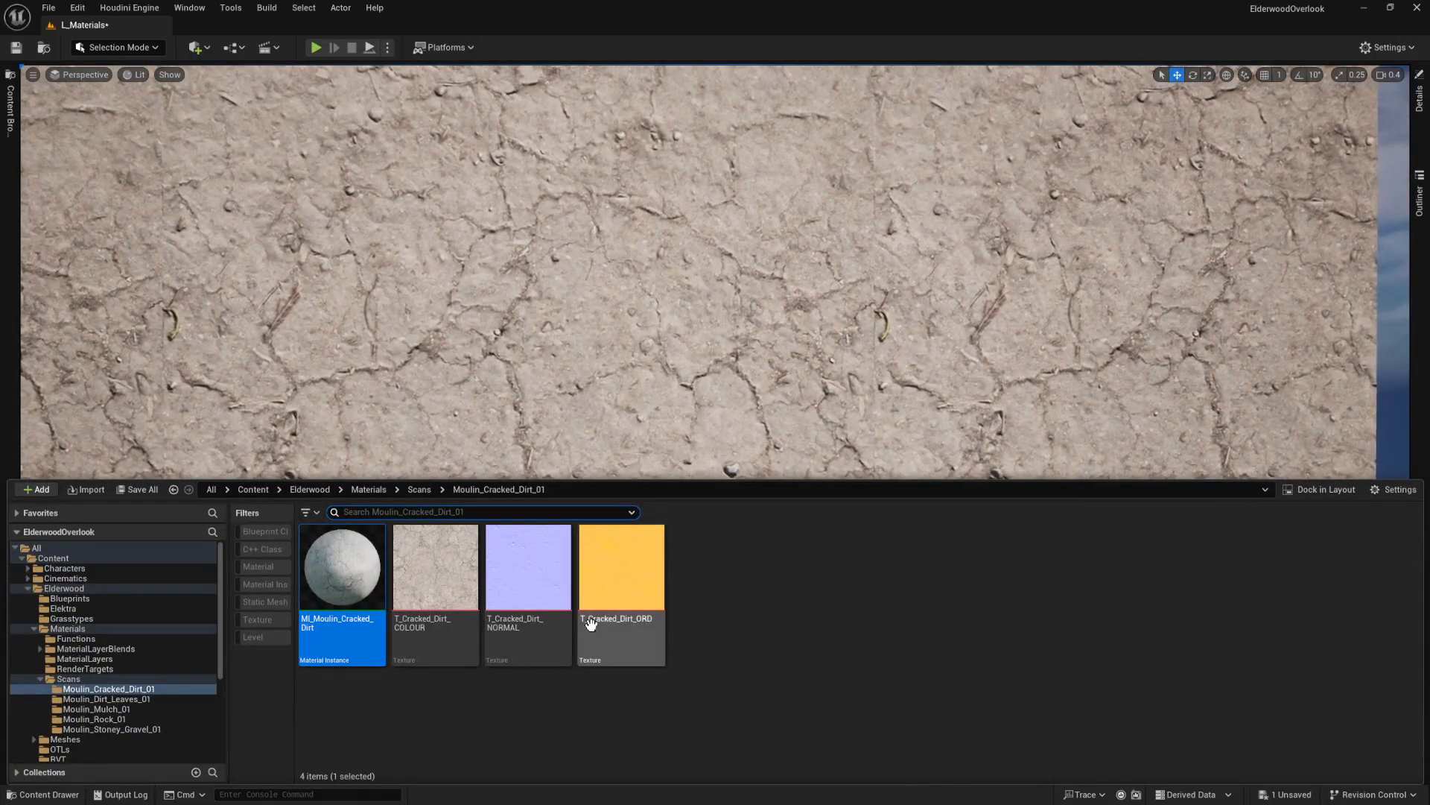
right_click(555, 582)
left_click(617, 419)
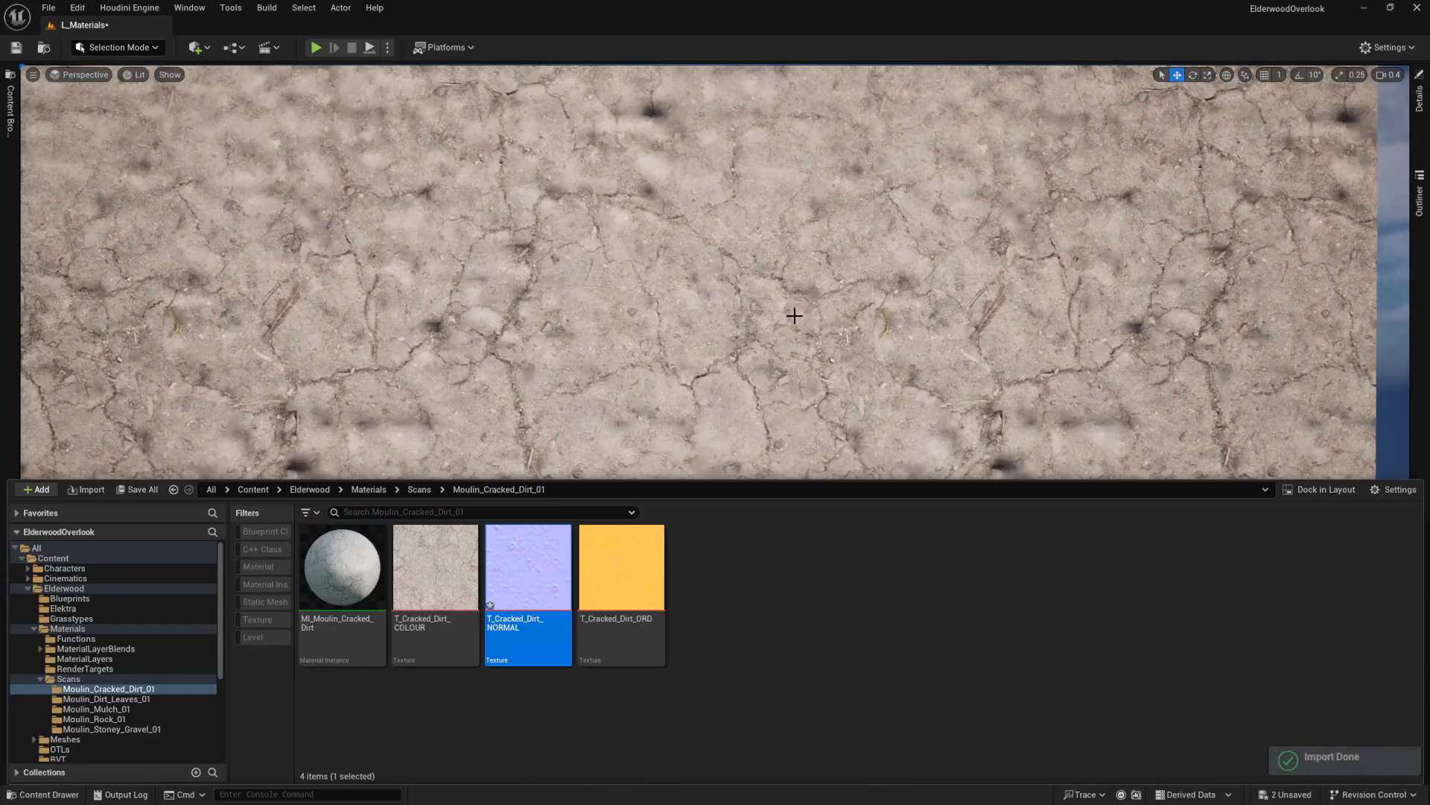
right_click_drag(633, 350, 591, 351)
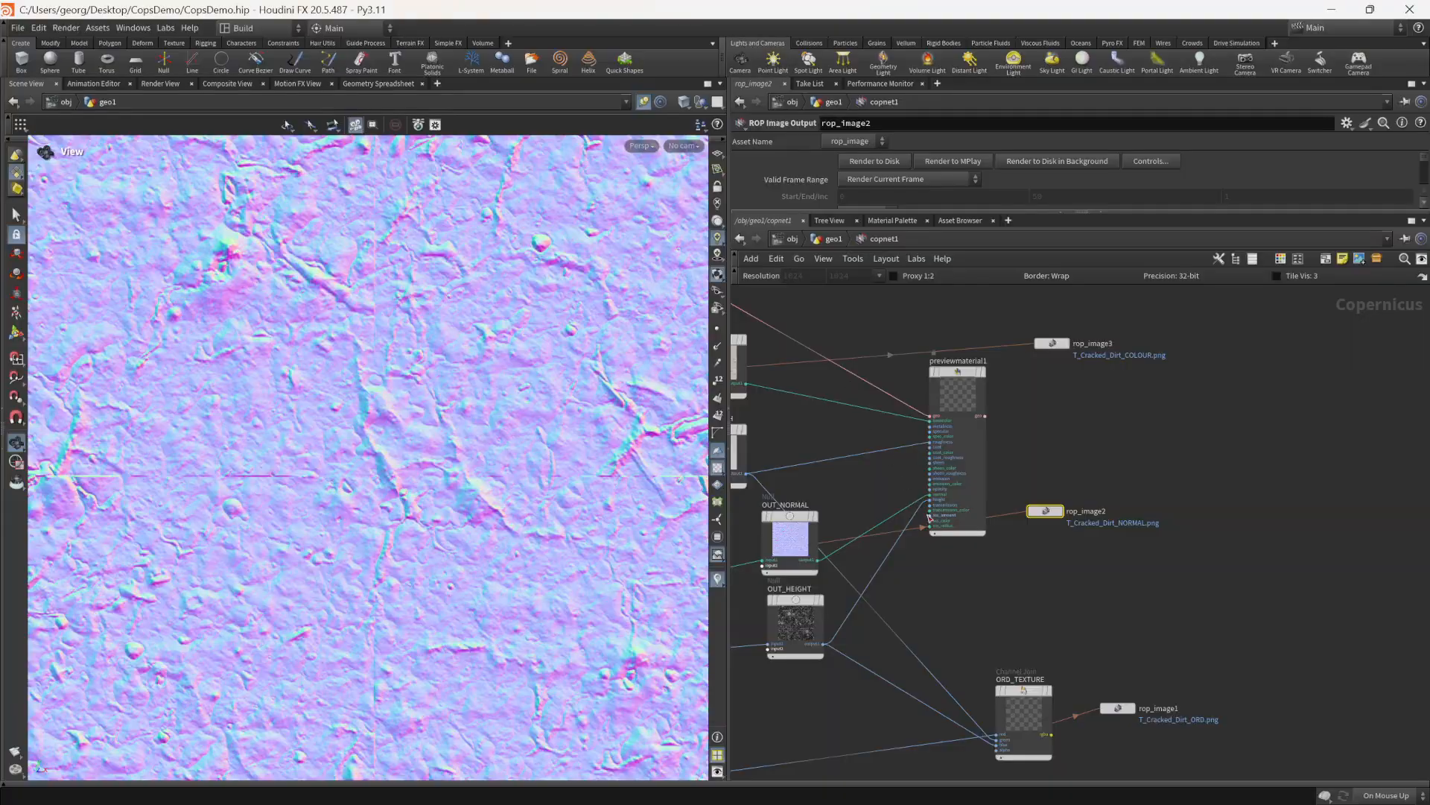
Step: In Houdini, lower heighttonormal2's Height Scale and re-render T_Cracked_Dirt_NORMAL.png from rop_image2
scroll(929, 527, "up", 4)
left_click_drag(905, 170, 900, 181)
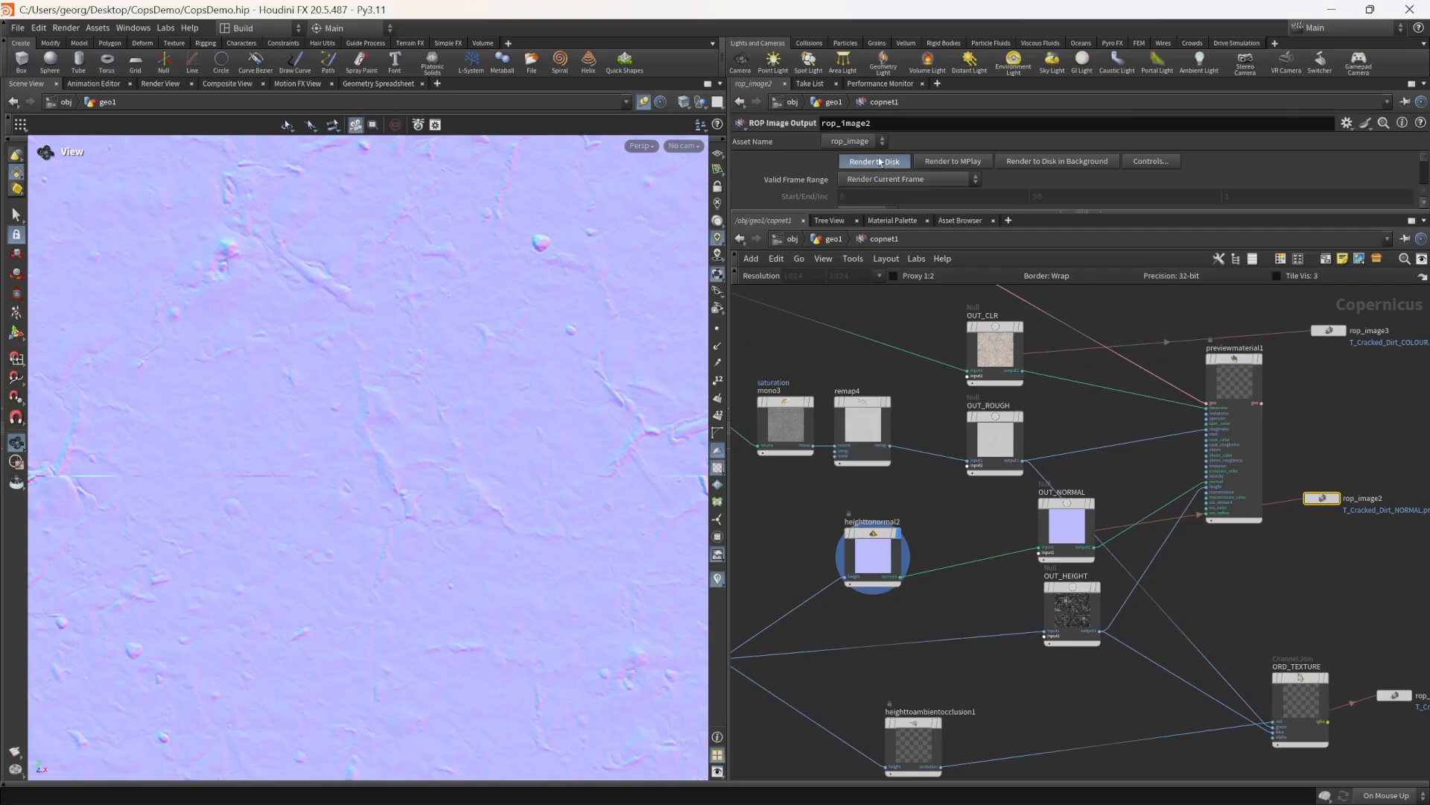
left_click(880, 162)
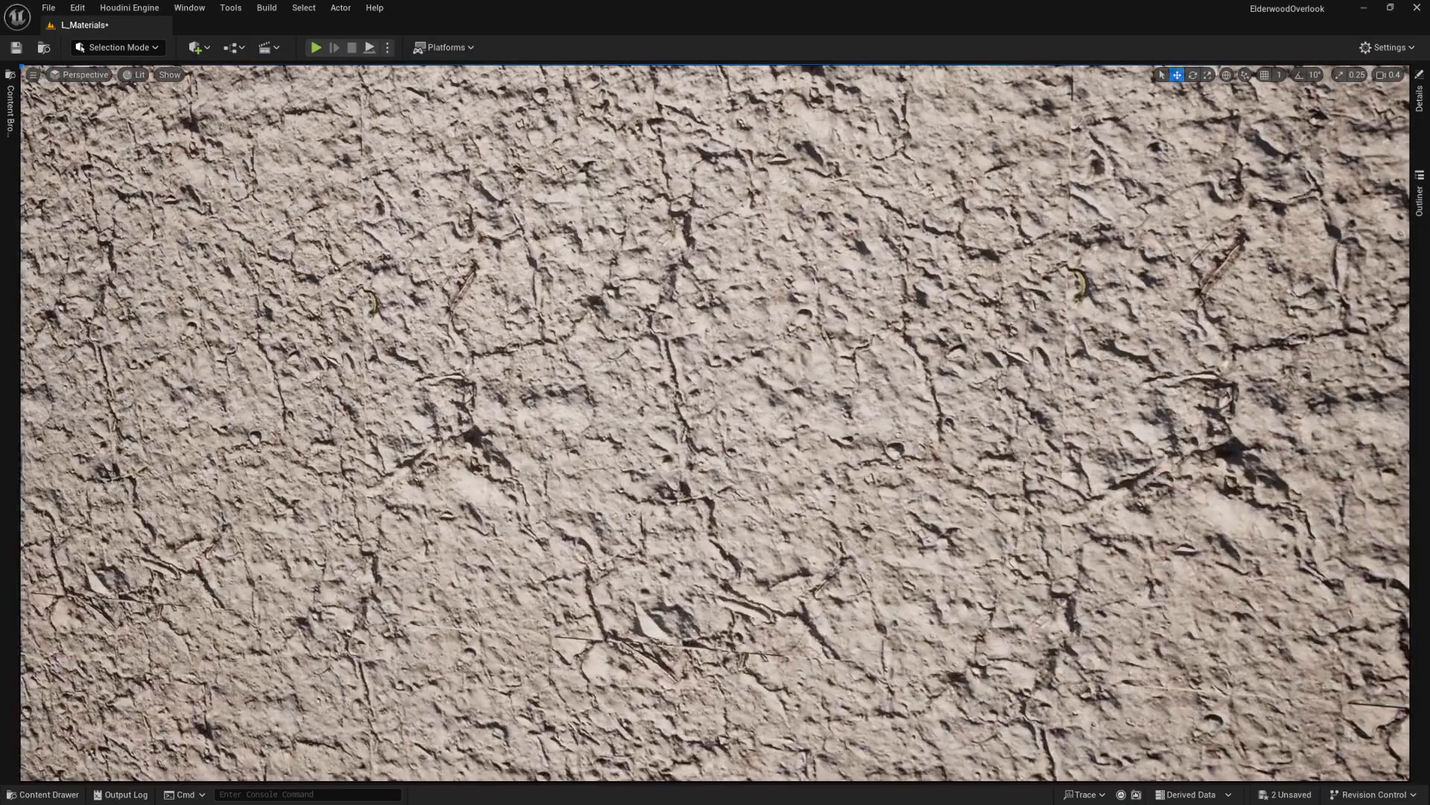
Step: Back in Unreal, open T_Cracked_Dirt_NORMAL, reimport it and inspect the cracks on the plane
key("ctrl+space")
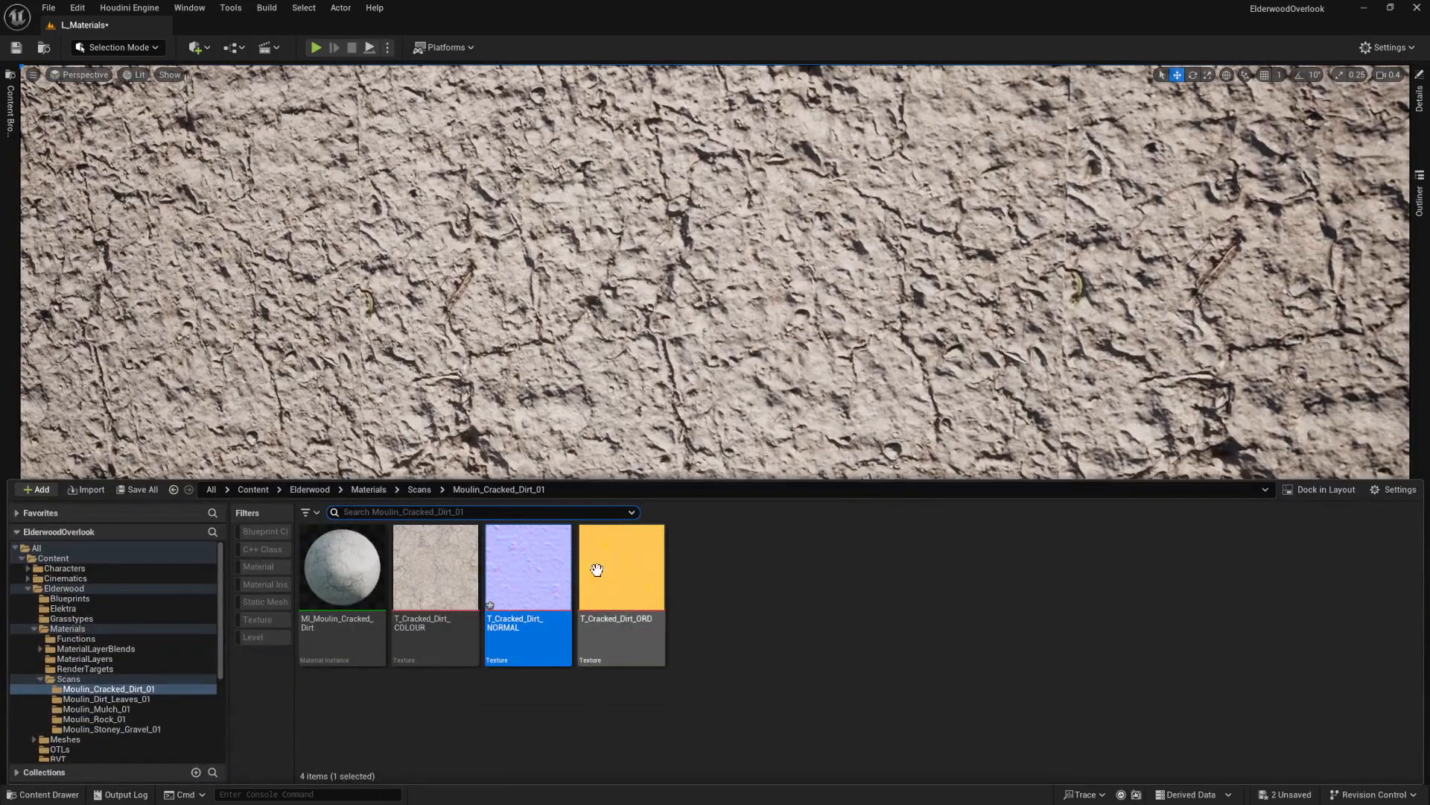
double_click(528, 567)
left_click(216, 433)
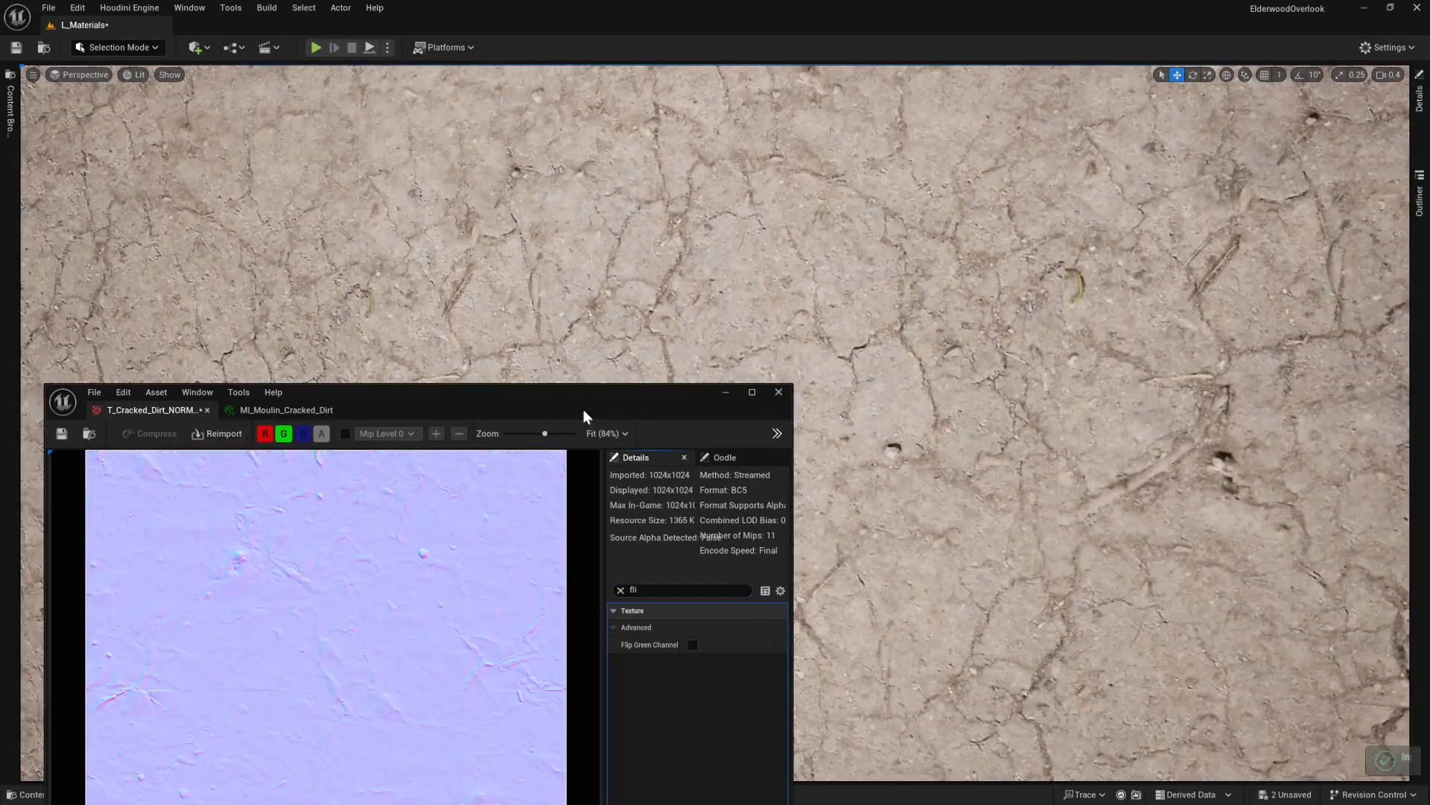
left_click_drag(639, 397, 458, 485)
right_click_drag(567, 388, 507, 402)
scroll(506, 402, "up", 2)
right_click_drag(833, 371, 934, 359)
scroll(912, 365, "down", 1)
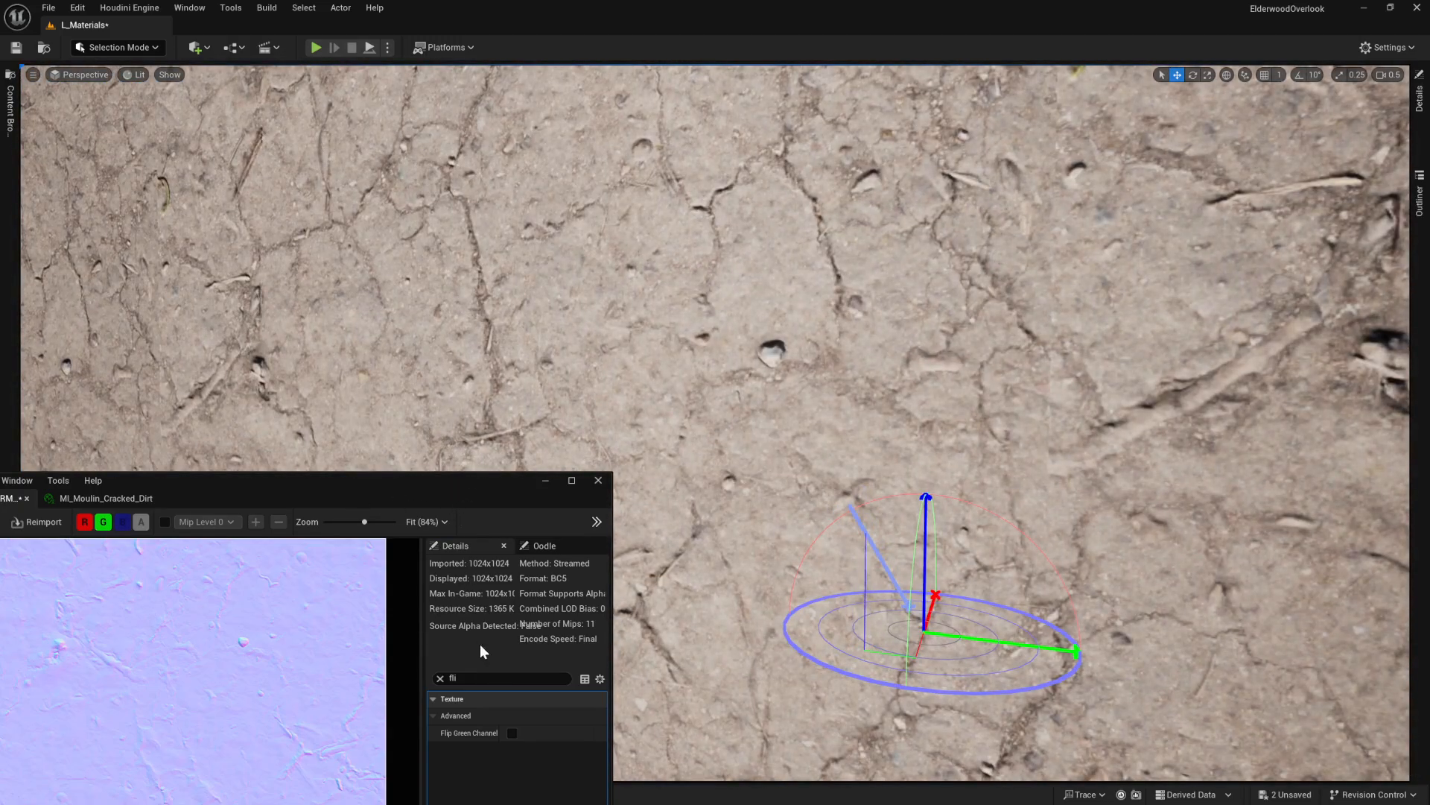
Step: Enable Flip Green Channel on T_Cracked_Dirt_NORMAL and check the plane under different directional light angles
left_click(509, 732)
mouse_move(752, 417)
right_mouse_down()
mouse_move(670, 380)
mouse_move(656, 395)
right_mouse_up()
scroll(671, 379, "up", 2)
right_click_drag(834, 387, 903, 377)
scroll(894, 383, "down", 1)
key("ctrl+l")
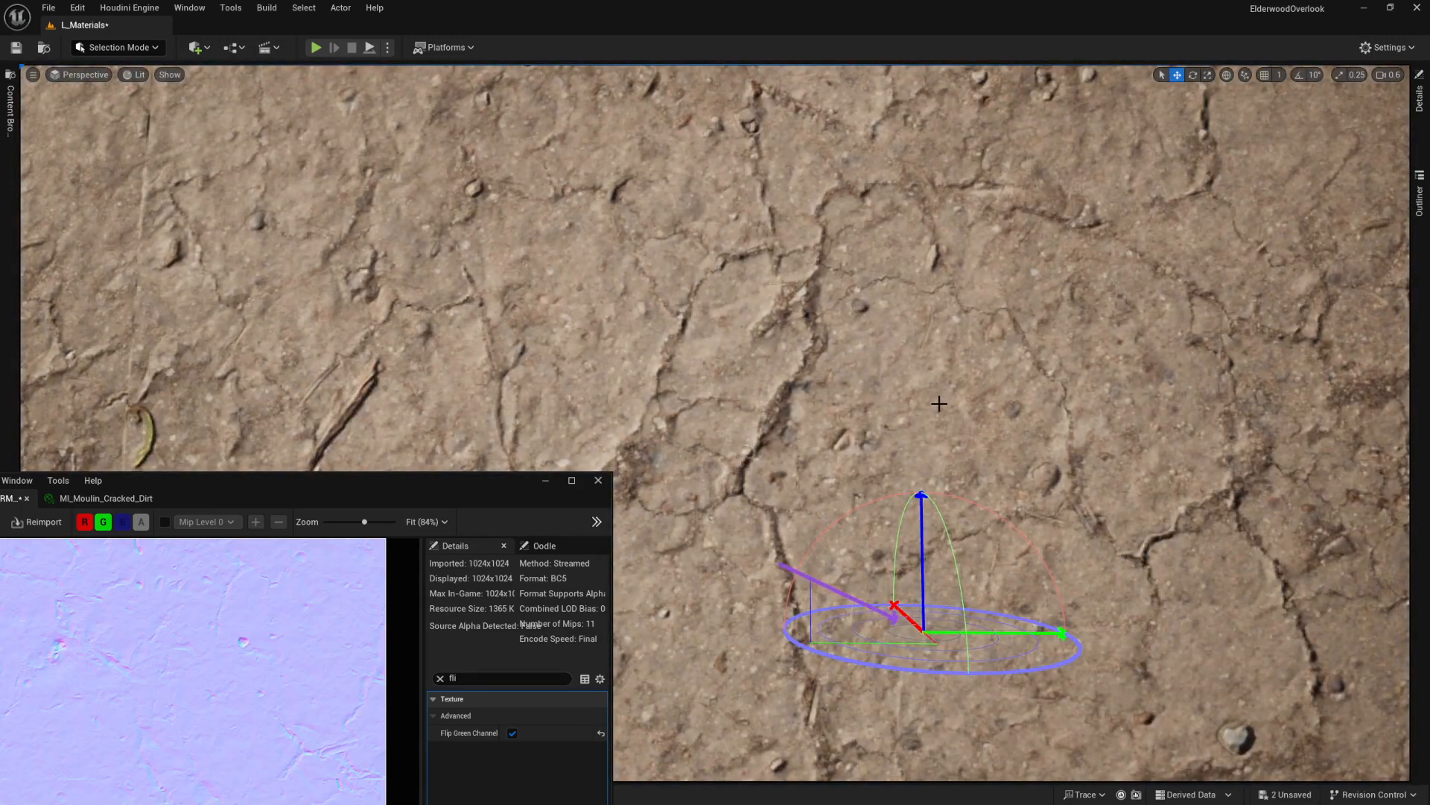
key("ctrl+l")
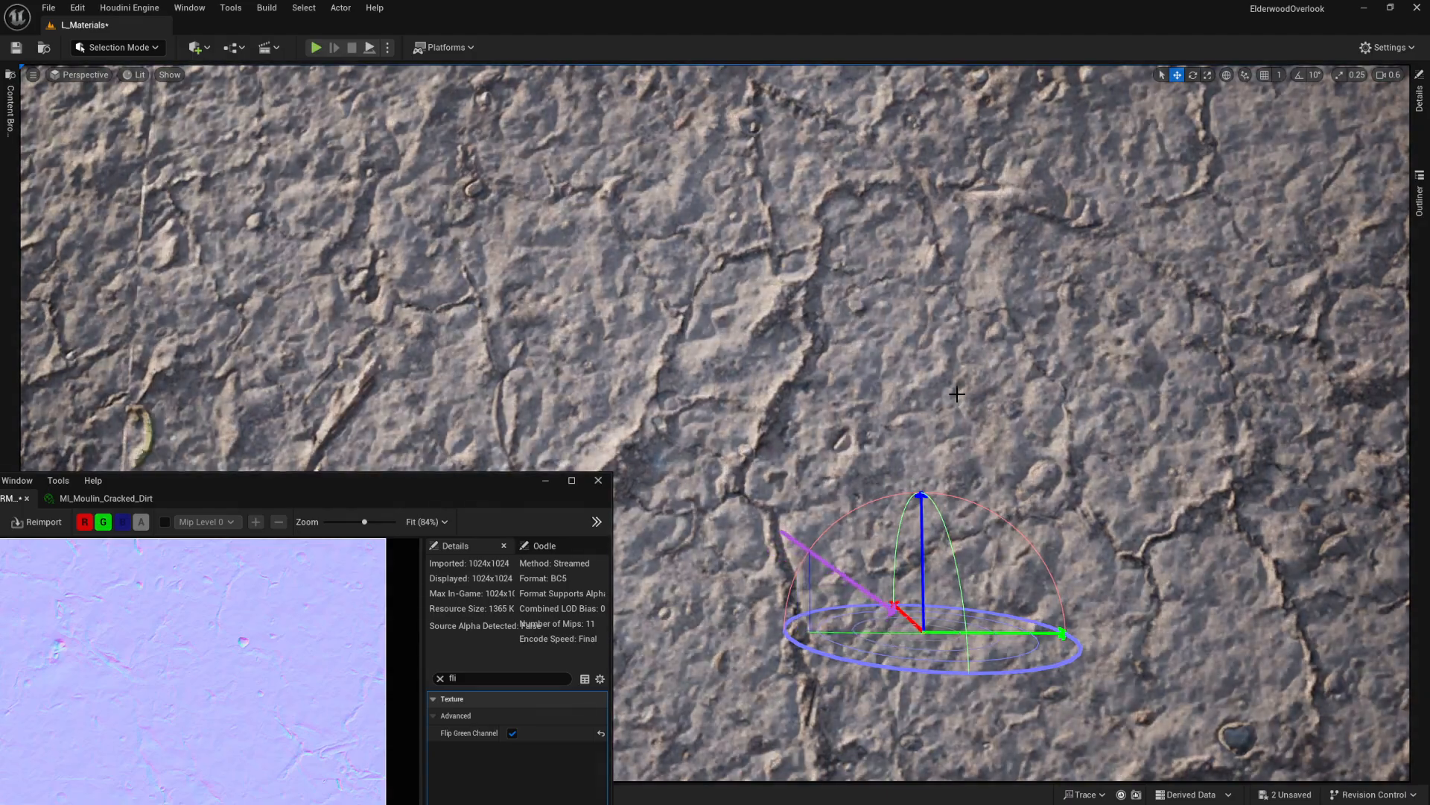
Step: Examine the cracks' relief up close, minimise the texture editor and view the whole plane
key("s")
mouse_move(955, 392)
right_mouse_down()
mouse_move(950, 377)
mouse_move(1002, 394)
mouse_move(971, 395)
right_mouse_up()
scroll(955, 393, "up", 1)
key("w")
key("s")
key("w")
scroll(994, 399, "down", 1)
key("s")
left_click(546, 480)
key("s")
scroll(745, 447, "up", 1)
mouse_move(745, 447)
right_mouse_down()
mouse_move(719, 443)
mouse_move(762, 426)
mouse_move(737, 427)
right_mouse_up()
key("s")
key("w")
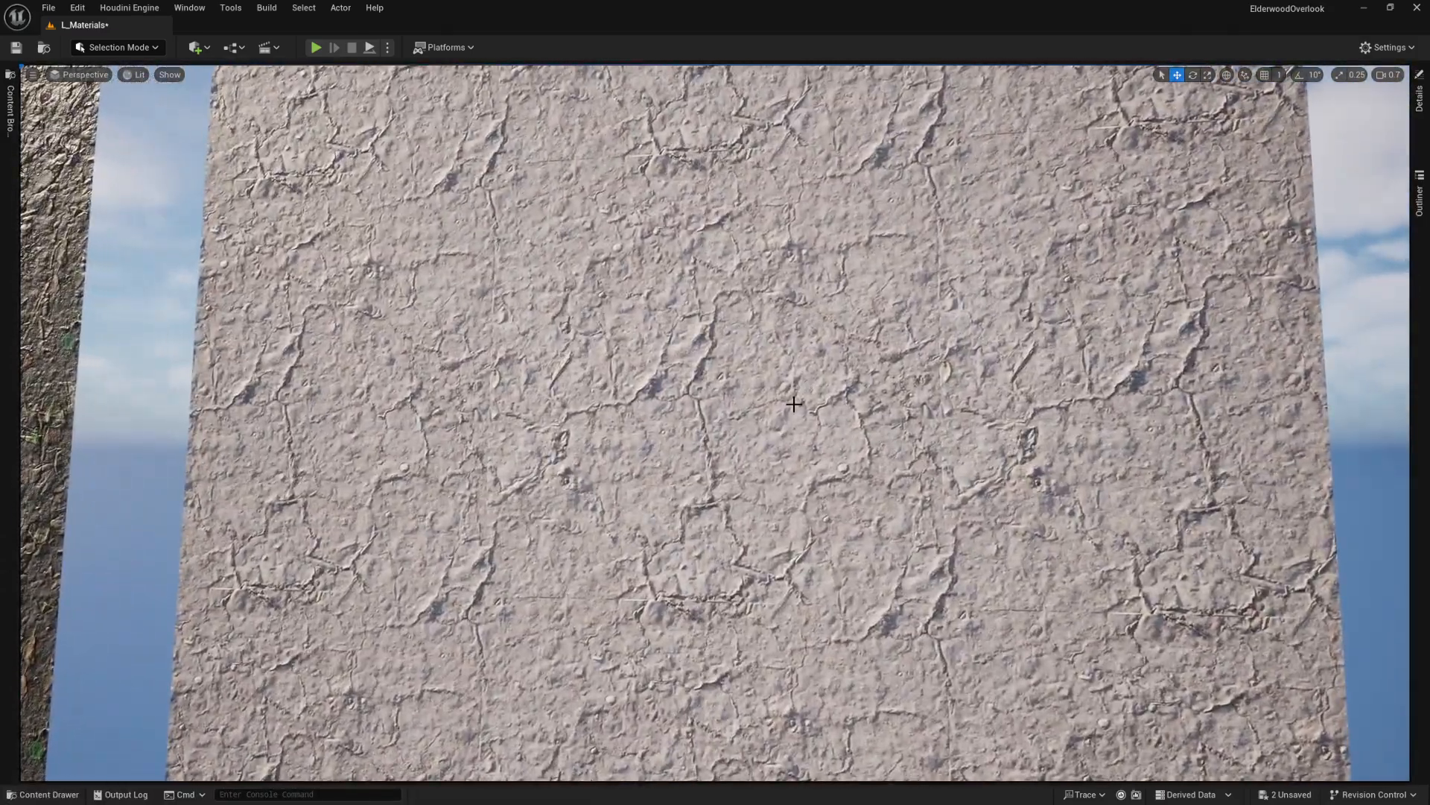
Step: Toggle Flip Green Channel off and back on to compare the shading of the cracks
key("alt+Tab")
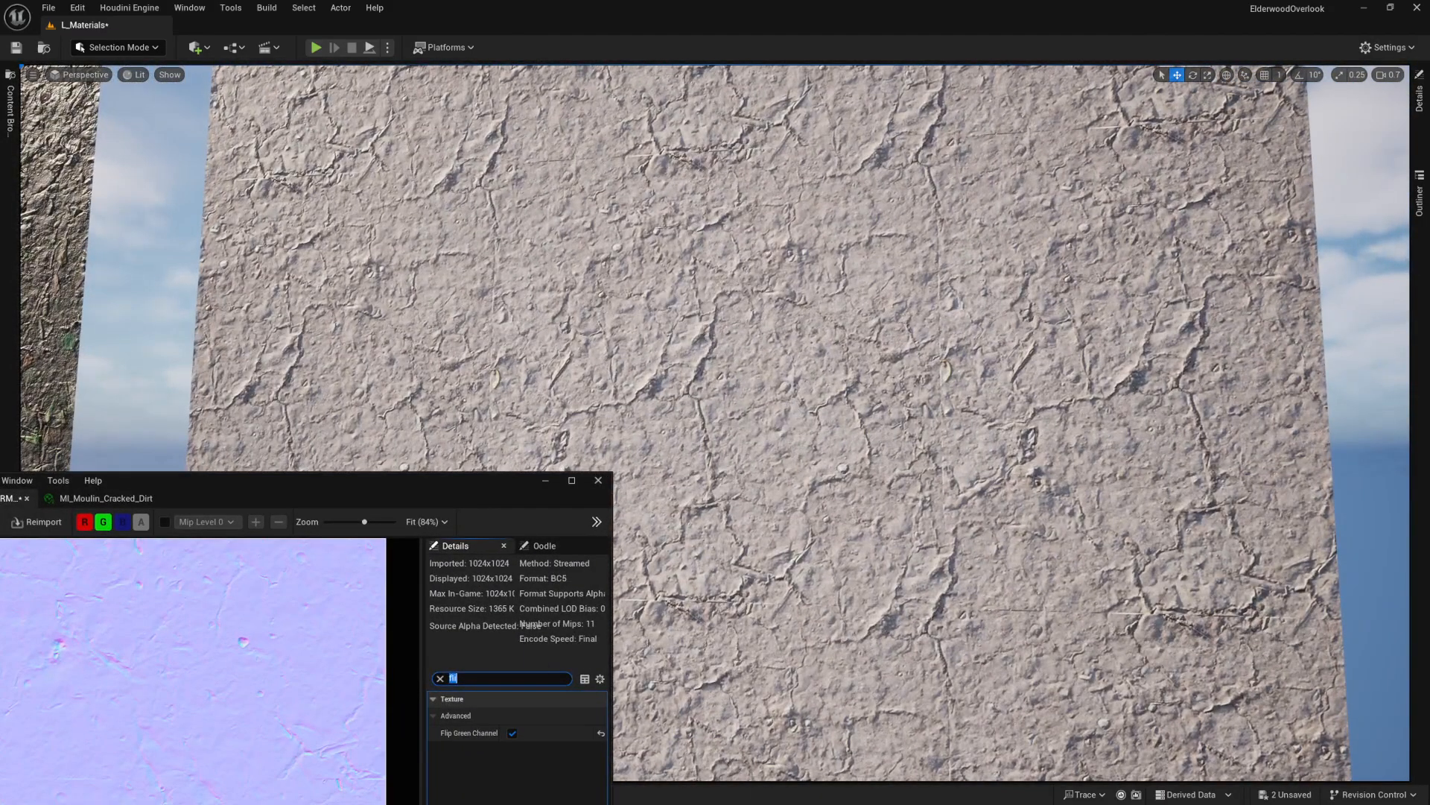
left_click(513, 732)
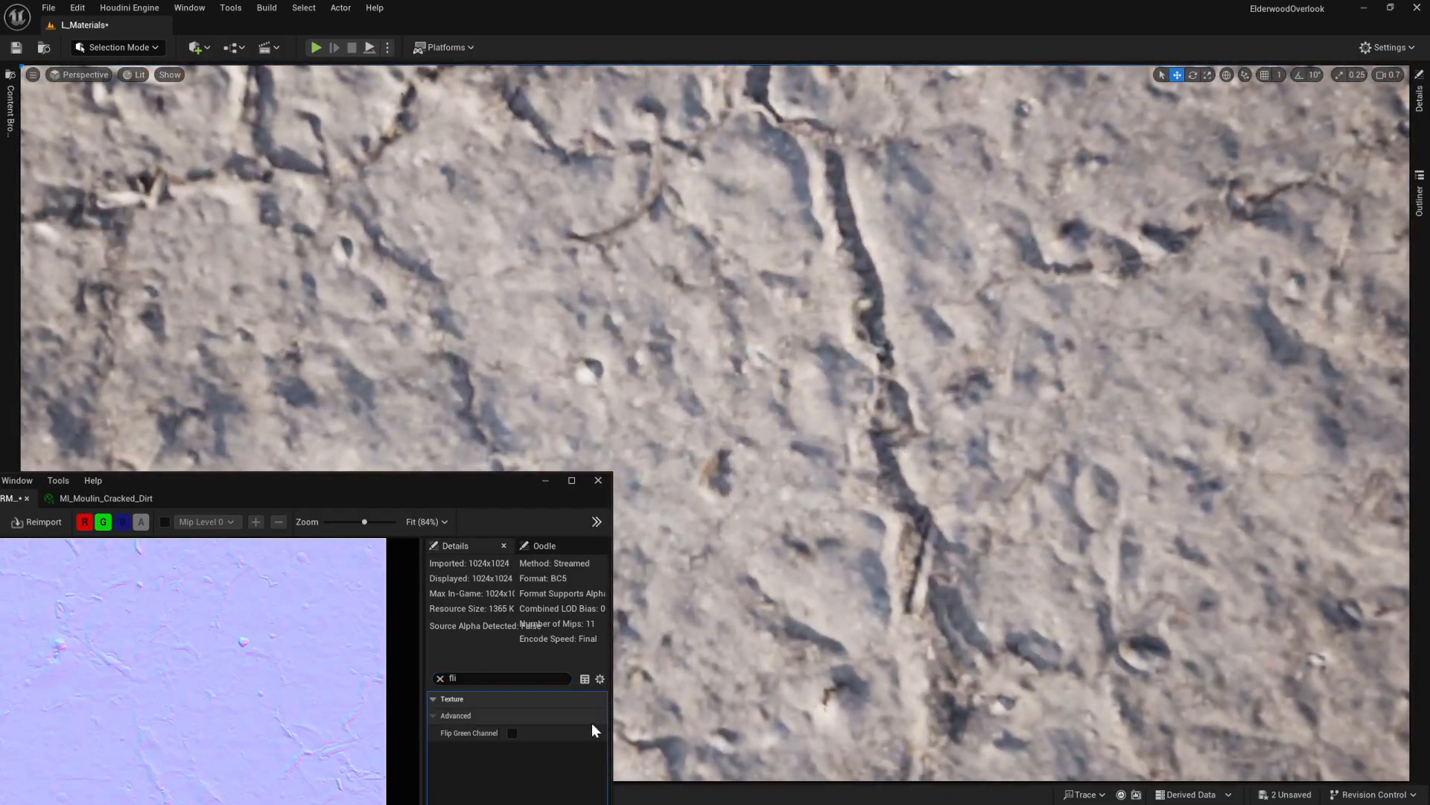
left_click(513, 732)
scroll(827, 692, "down", 5)
Step: In Houdini, bypass the invert2 node between equalize1 and heighttonormal2
key("alt+Tab")
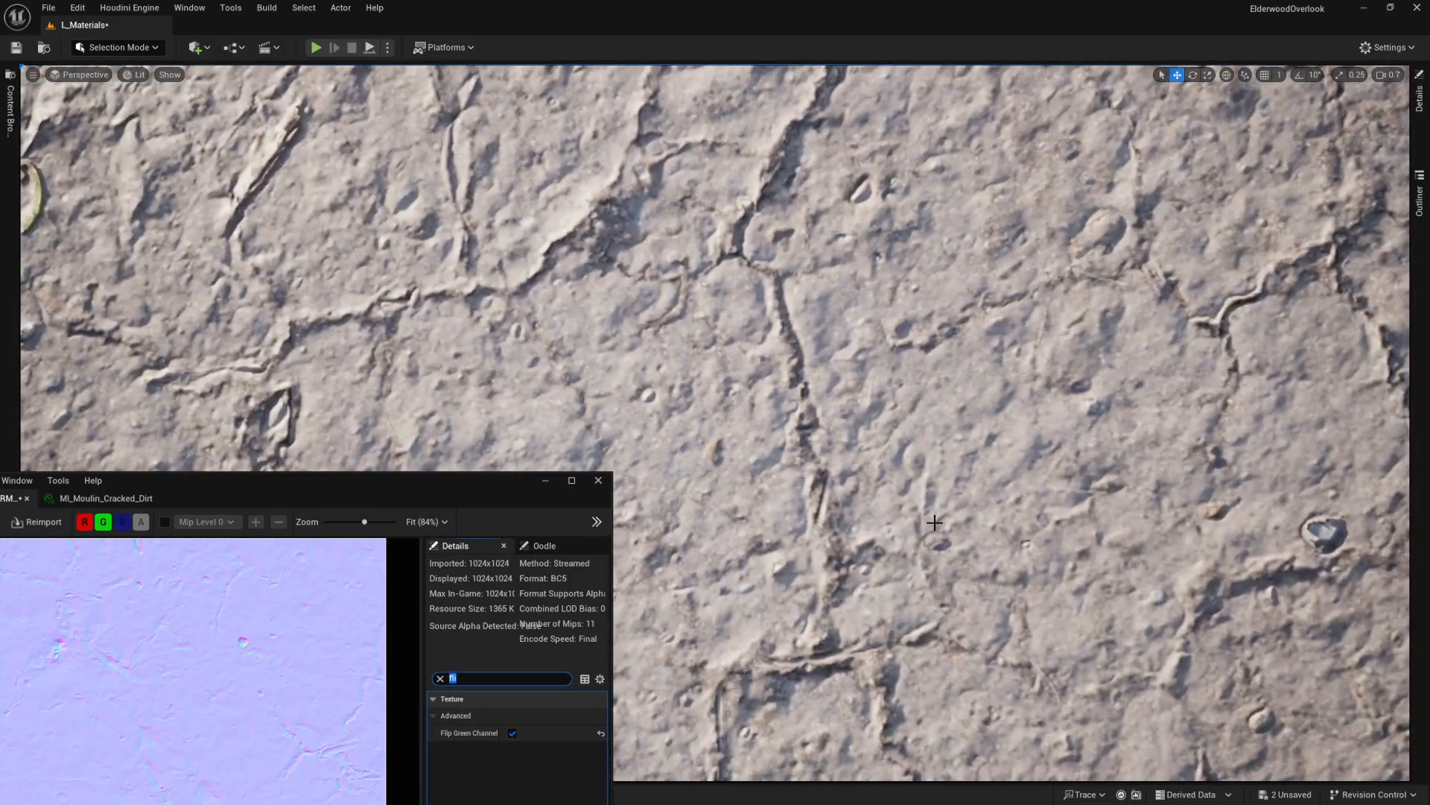
key("alt+Tab")
scroll(955, 533, "up", 1)
scroll(954, 533, "down", 3)
middle_click_drag(753, 538, 1063, 473)
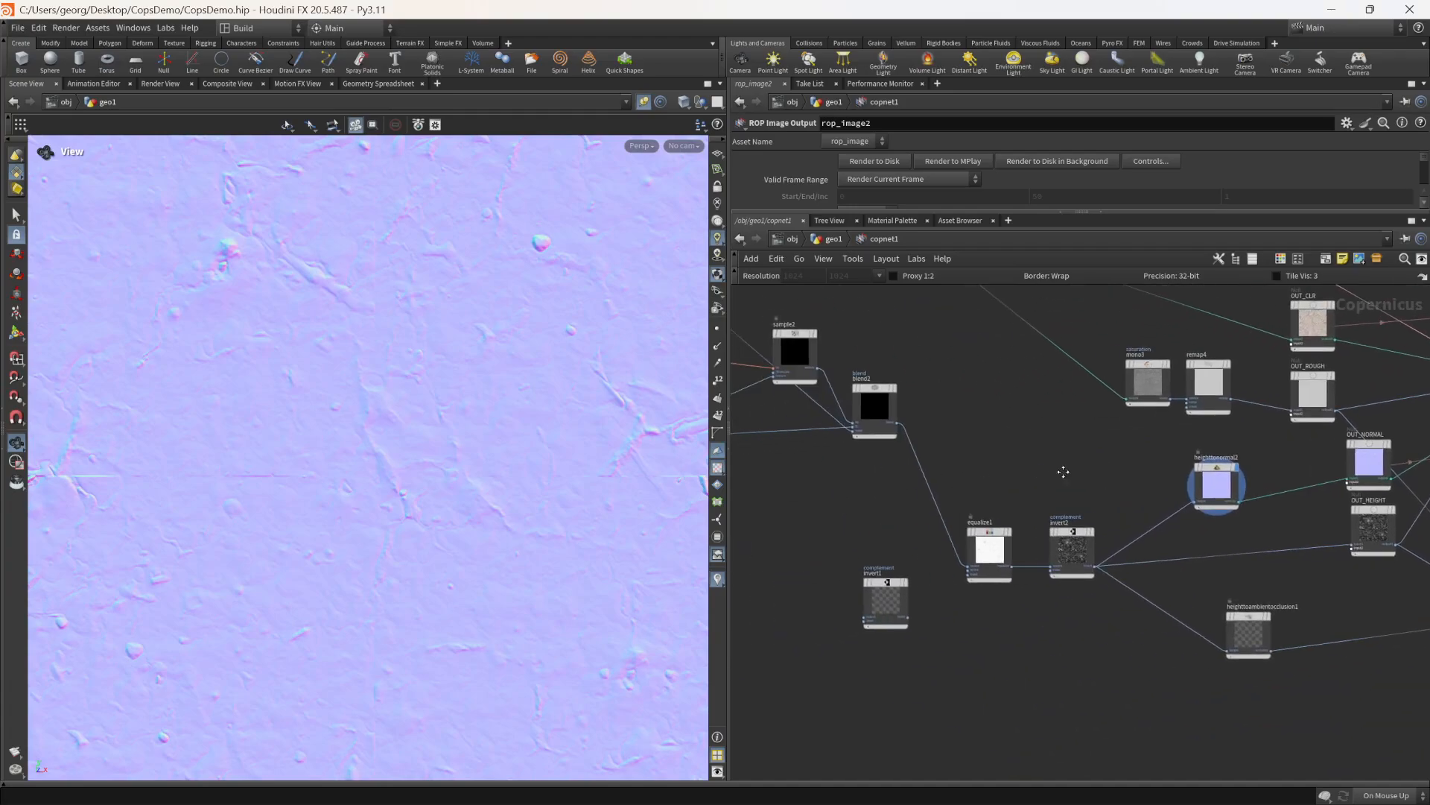
scroll(1040, 513, "up", 3)
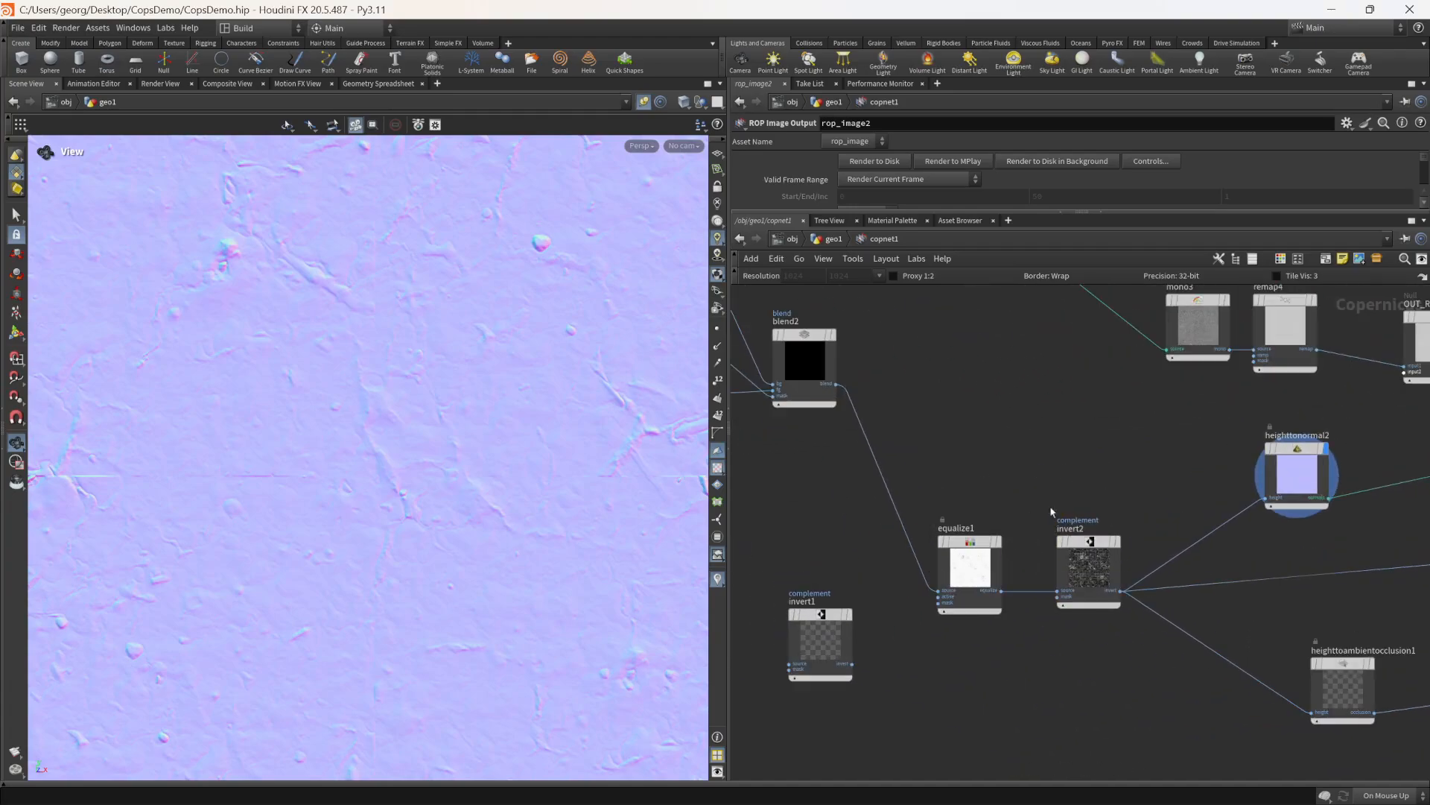
left_click(1080, 559)
scroll(1104, 488, "down", 2)
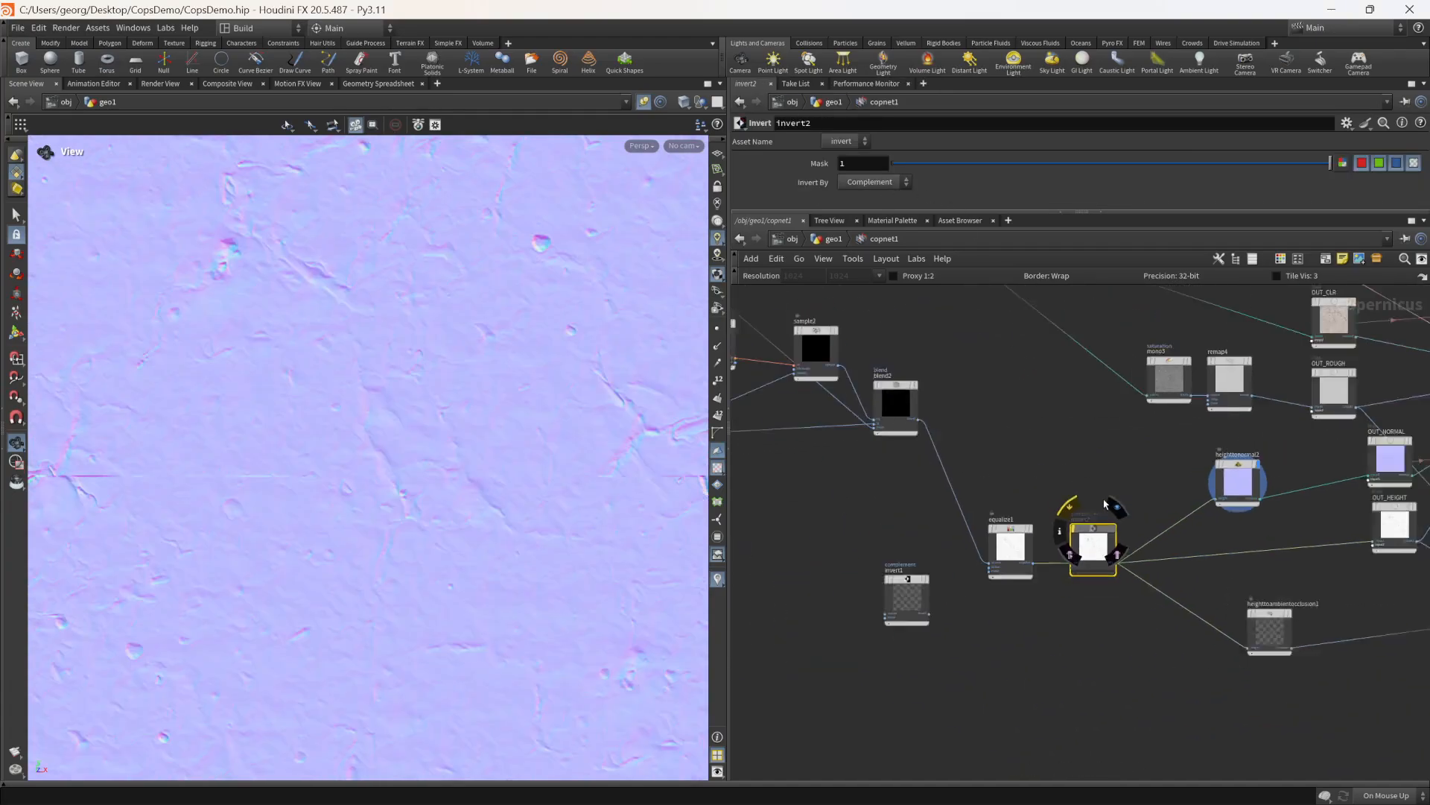
Step: Re-render T_Cracked_Dirt_NORMAL.png from rop_image2 with the height inversion bypassed
middle_click_drag(1106, 492, 758, 511)
scroll(1210, 479, "up", 1)
middle_click_drag(1210, 479, 1141, 518)
left_click_drag(1218, 520, 1148, 430)
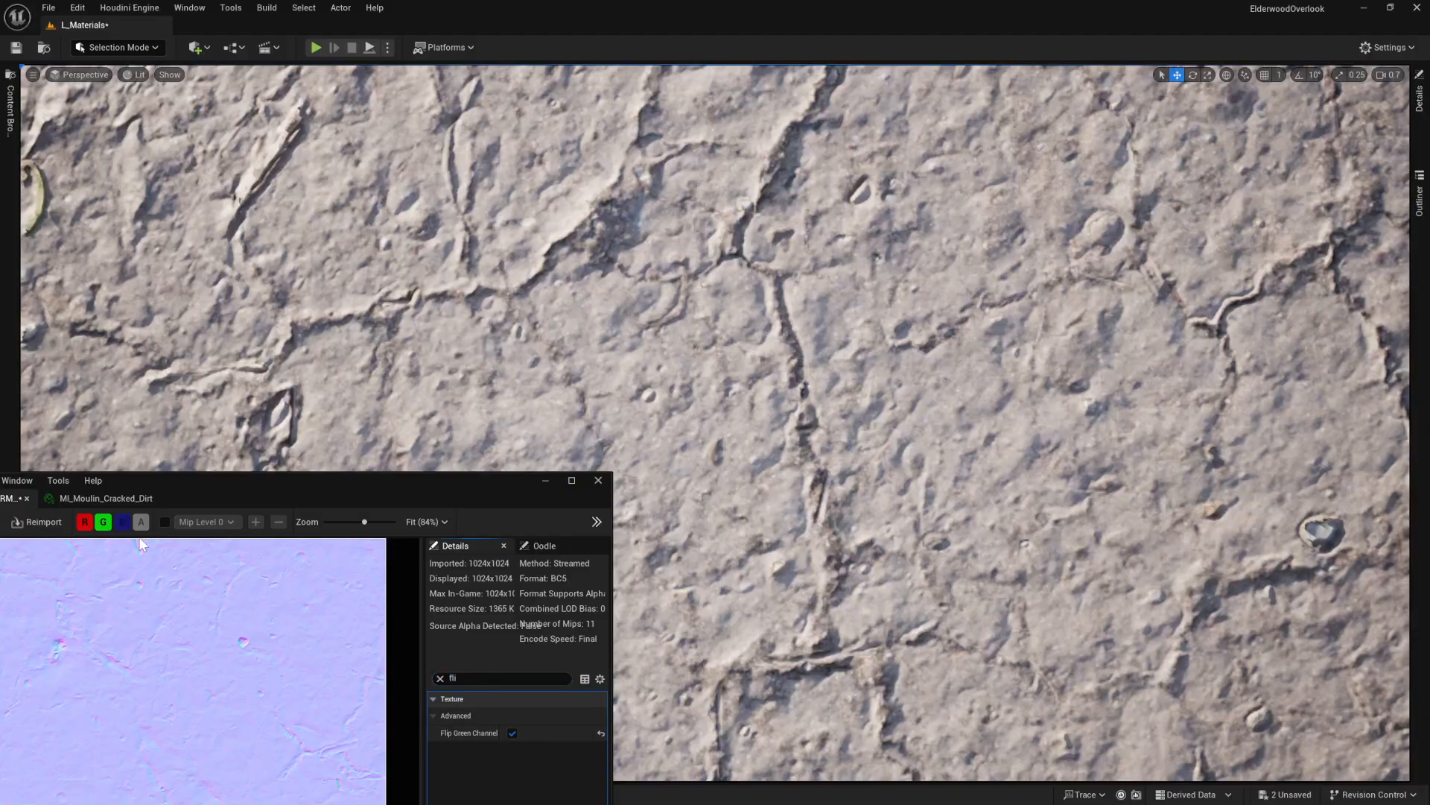
Step: Reimport the cracked-dirt normal texture in Unreal and turn off its Flip Green Channel option
left_click_drag(243, 485, 291, 487)
left_click(93, 531)
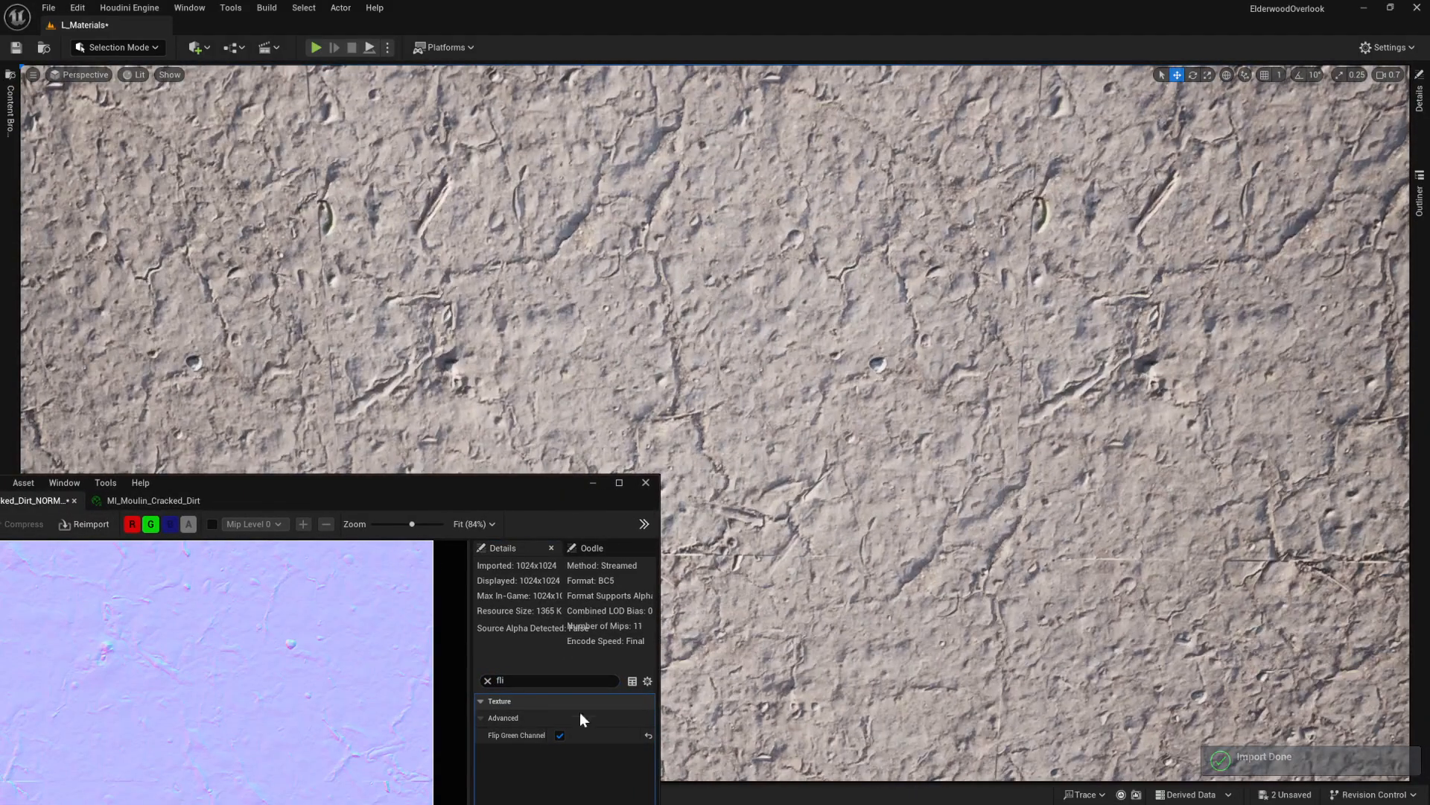
left_click(559, 734)
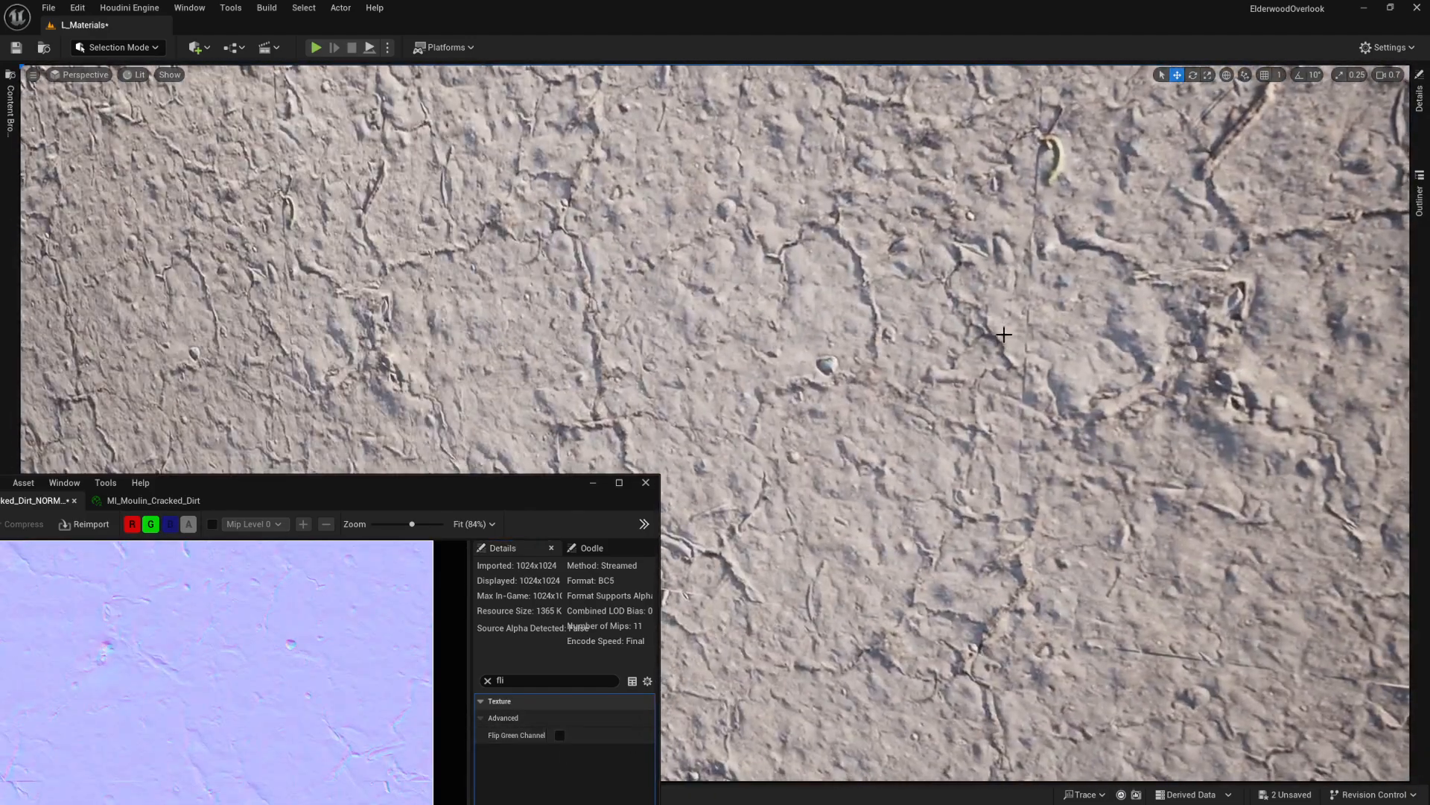
Step: Rotate the sunlight to cast warm, low light across the cracked-dirt plane and view the row of material planes
key("ctrl+l")
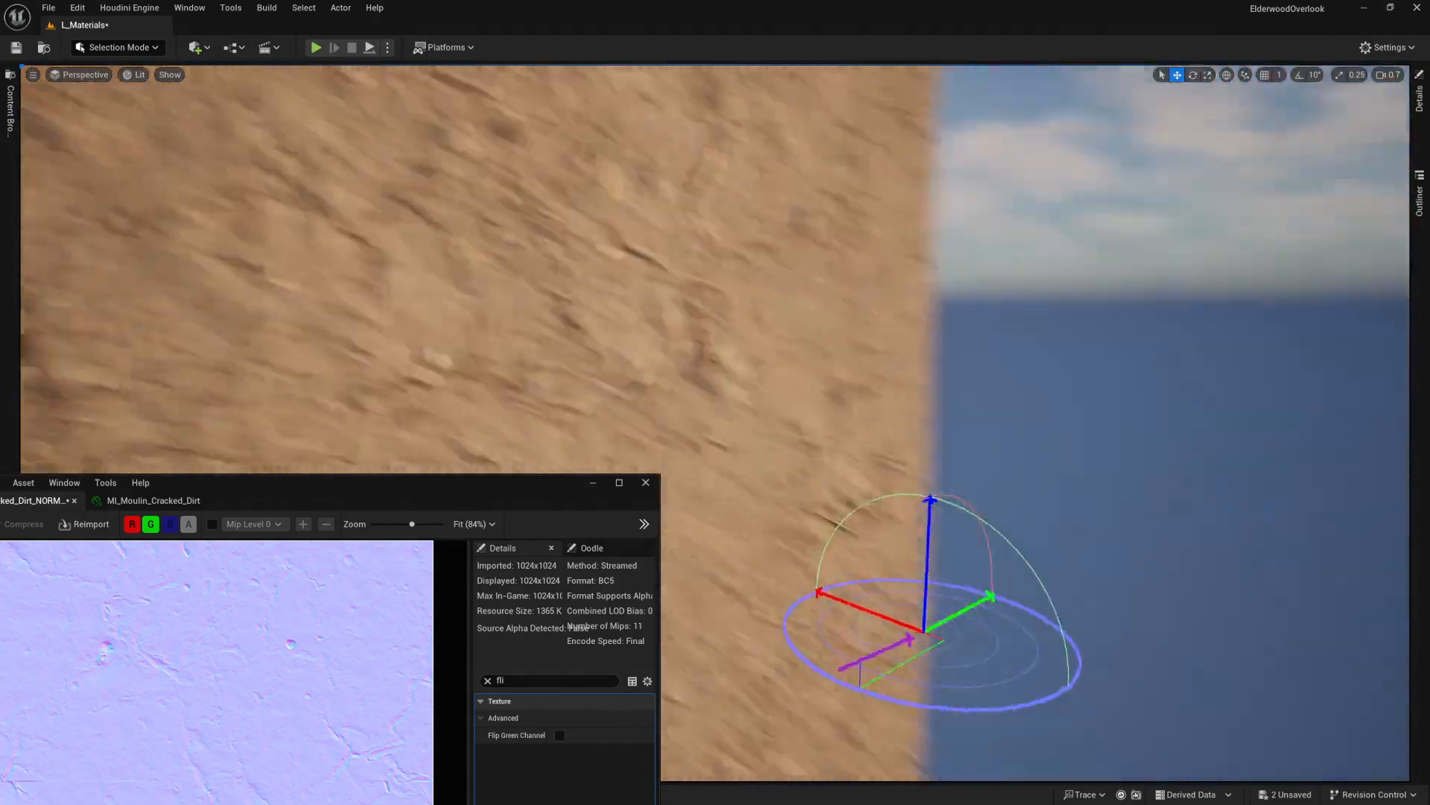
right_click_drag(912, 342, 693, 342)
scroll(912, 342, "up", 4)
key("s")
Step: Duplicate the cracked-dirt plane and lay the copy flat as a floor in front of the upright one
left_click(912, 343)
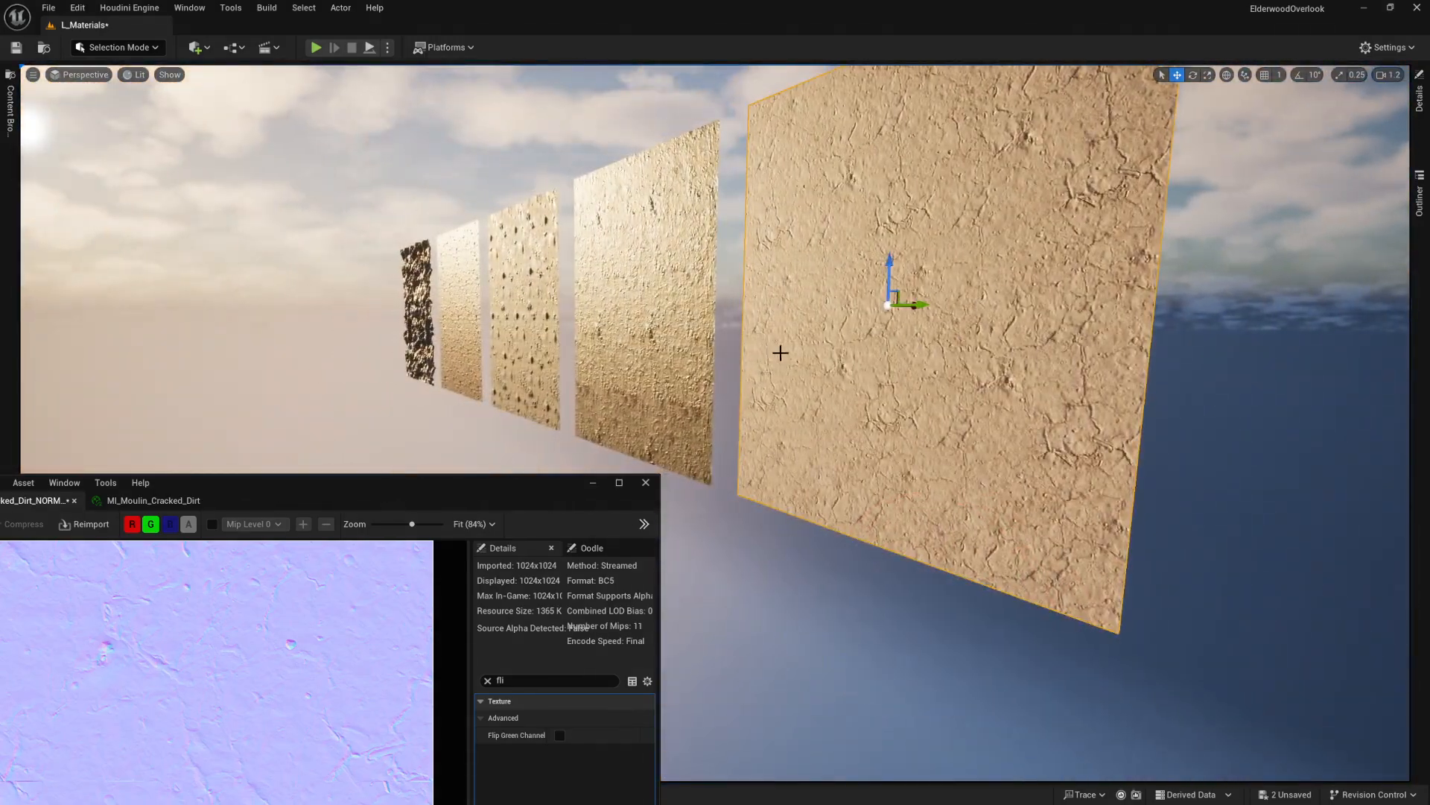
left_click_drag(913, 490, 774, 564)
key("e")
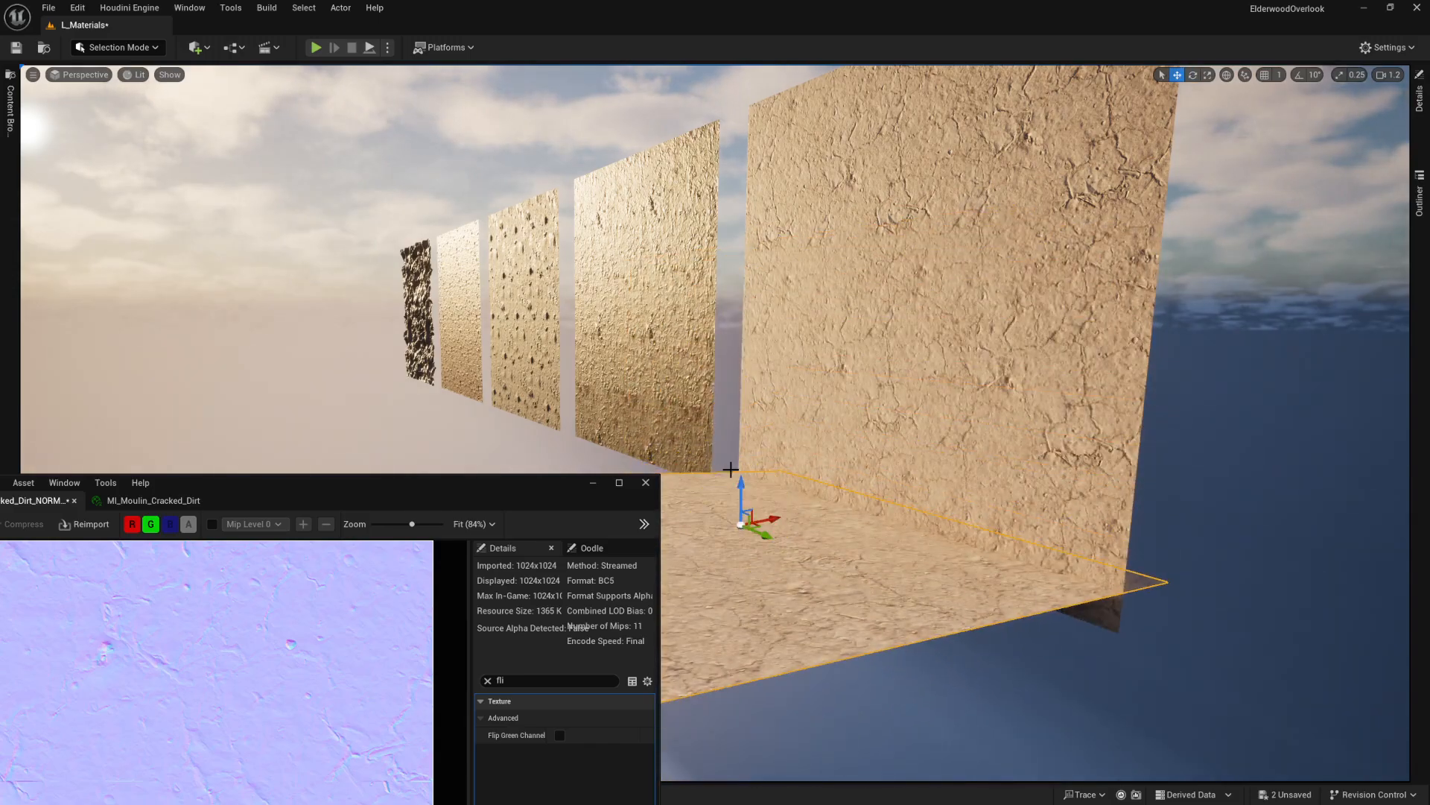
key("w")
right_click_drag(834, 485, 809, 548)
key("e")
right_click_drag(943, 388, 924, 397)
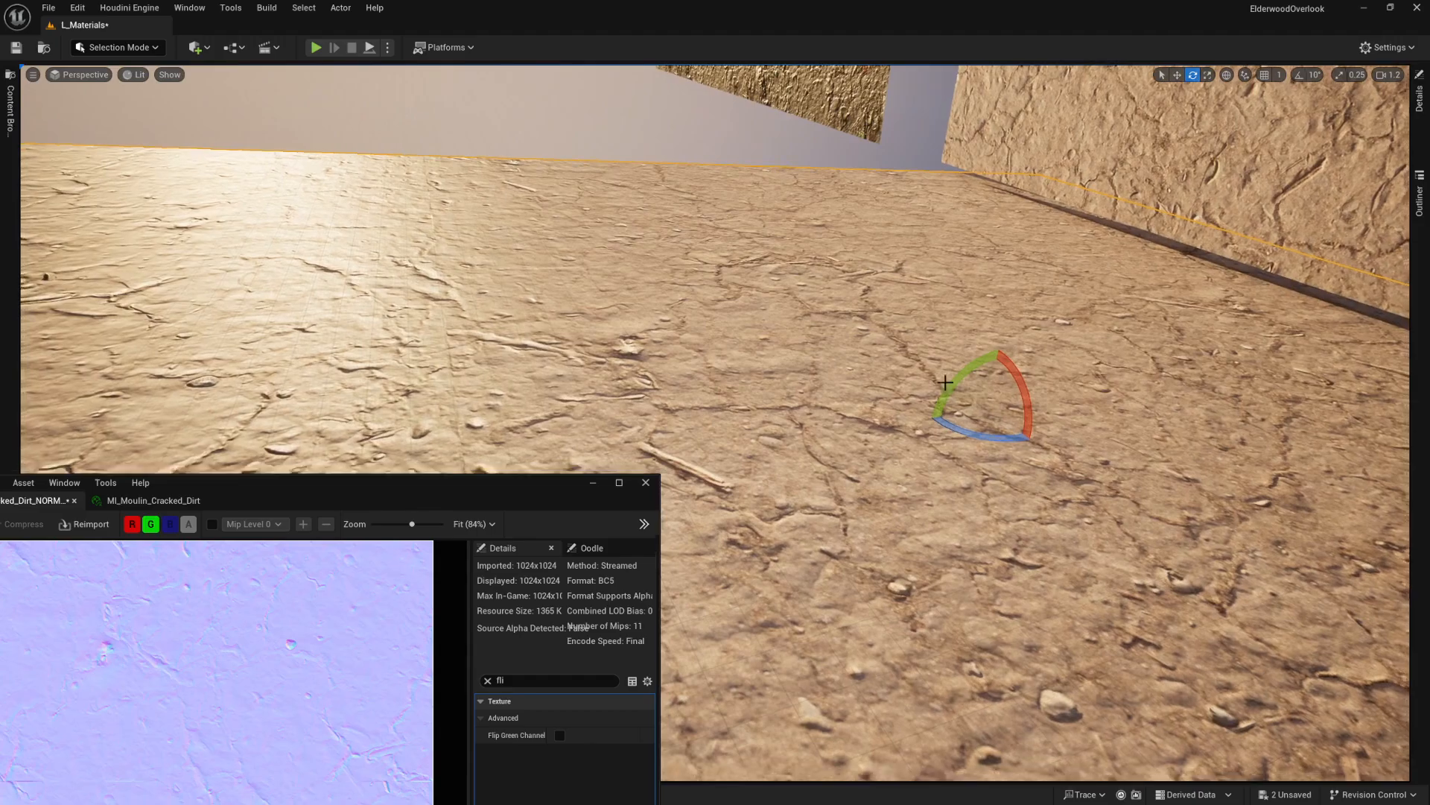
left_click_drag(961, 378, 1039, 171)
key("w")
key("s")
right_click_drag(993, 373, 998, 339)
key("ctrl+z")
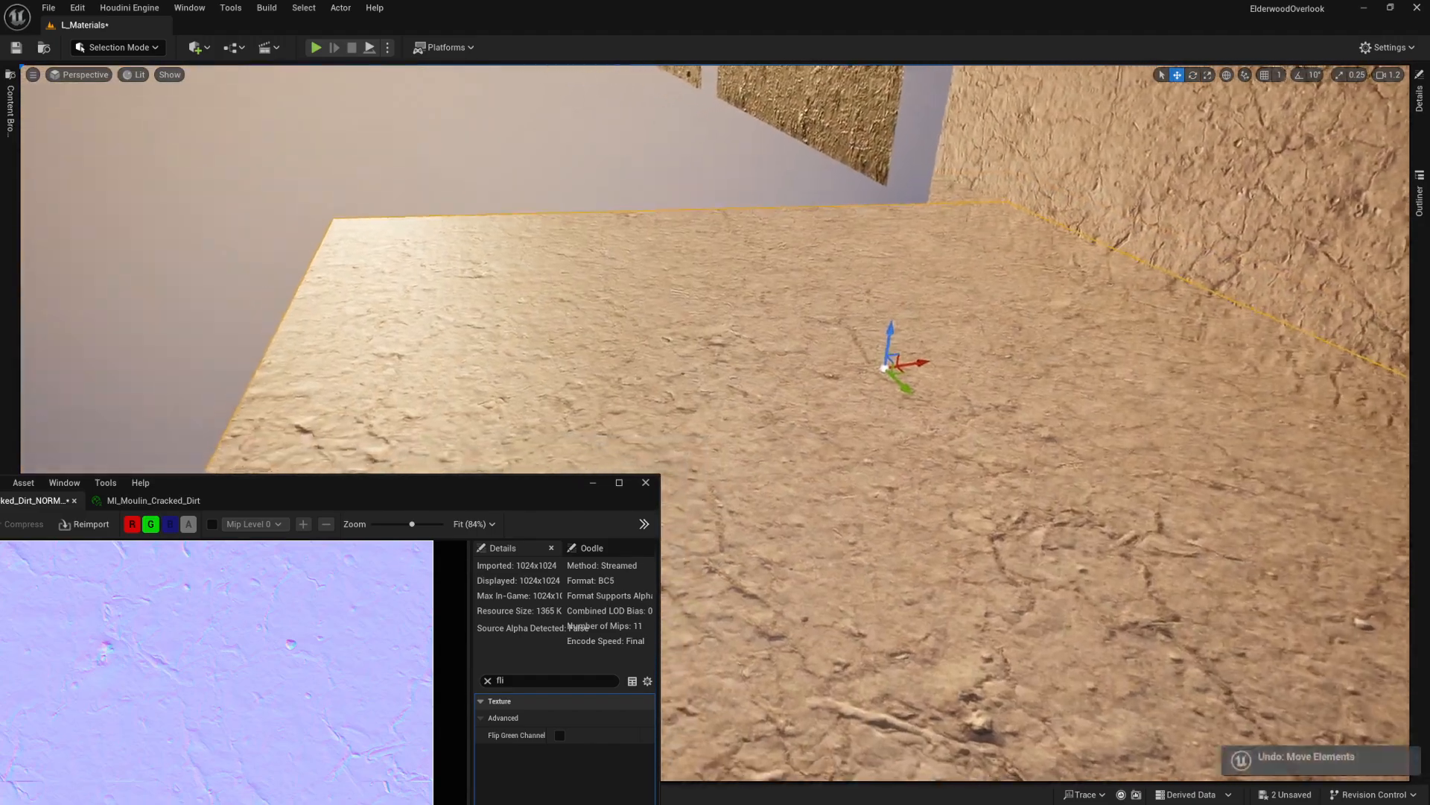
Step: Examine the cracks on the flat plane up close and switch back to the Copernicus network in Houdini
right_click_drag(955, 385, 958, 410)
key("w")
key("alt+Tab")
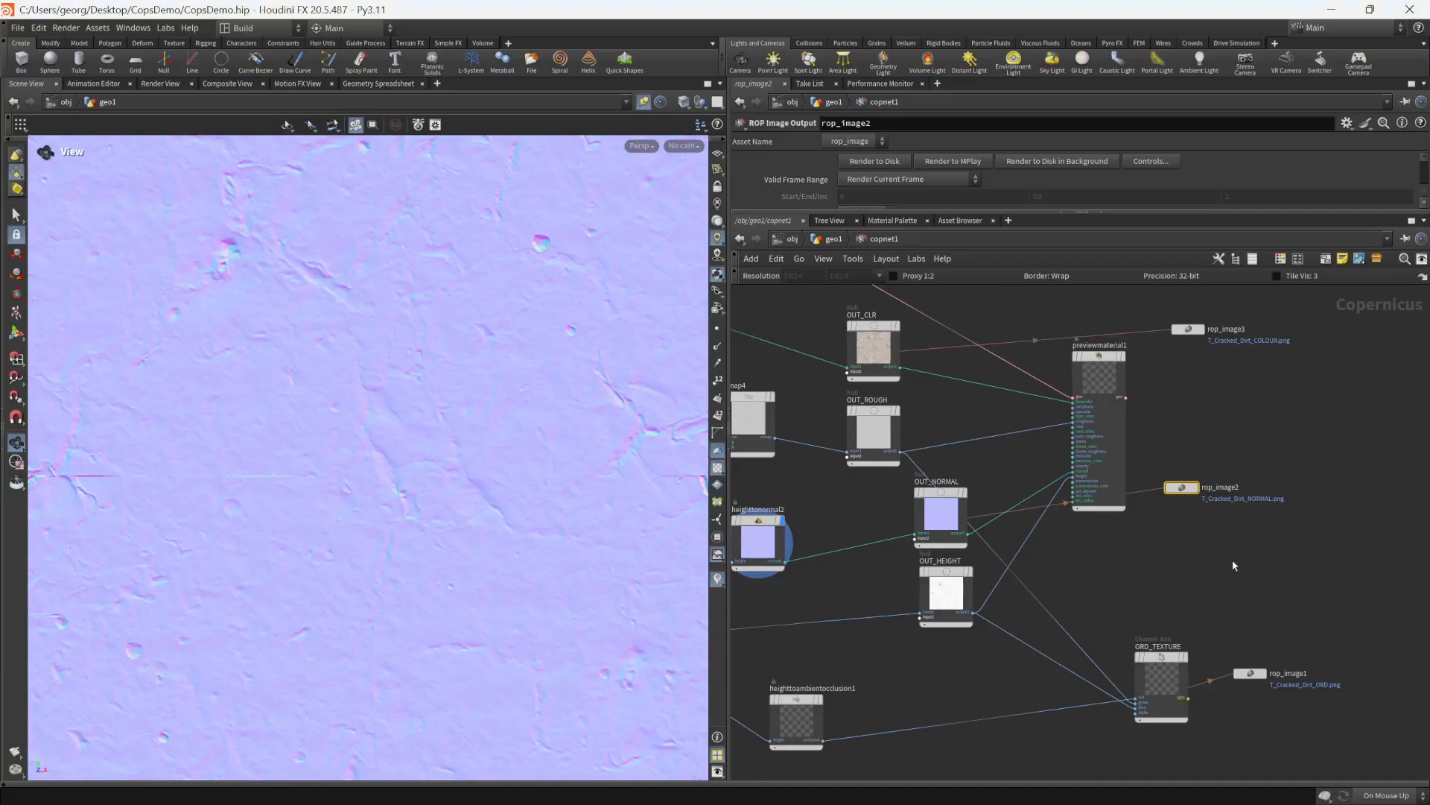